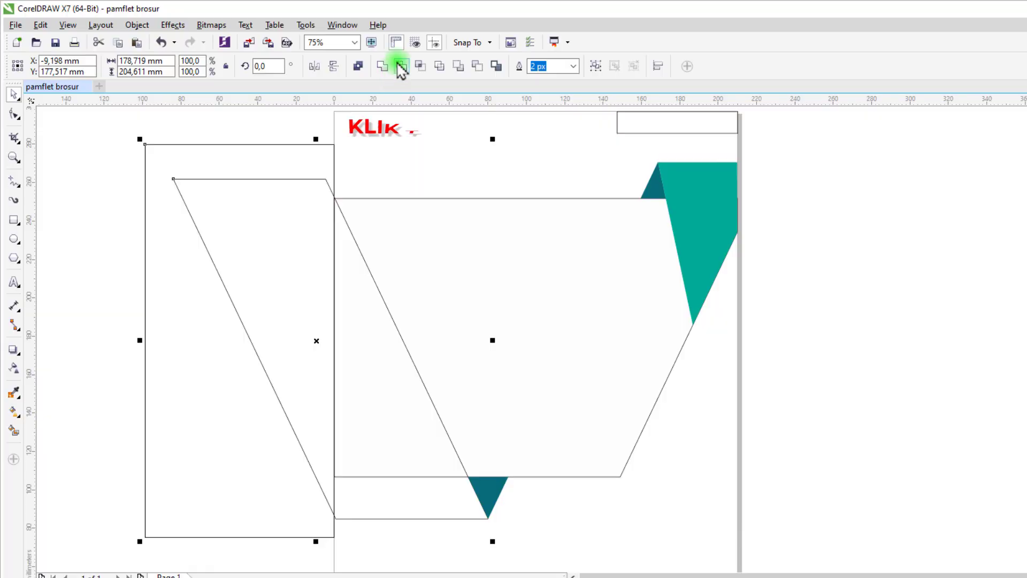
Trim the slanted shape along the page's left edge and fill the remaining piece with the teal document color
{"action": "left_click", "coordinate": [401, 66]}
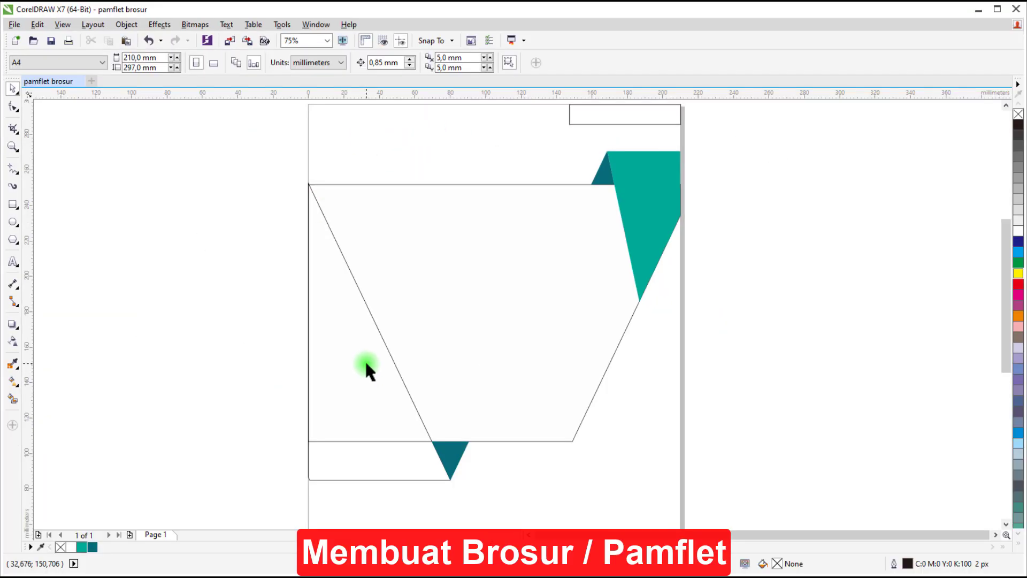
{"action": "left_click", "coordinate": [367, 364]}
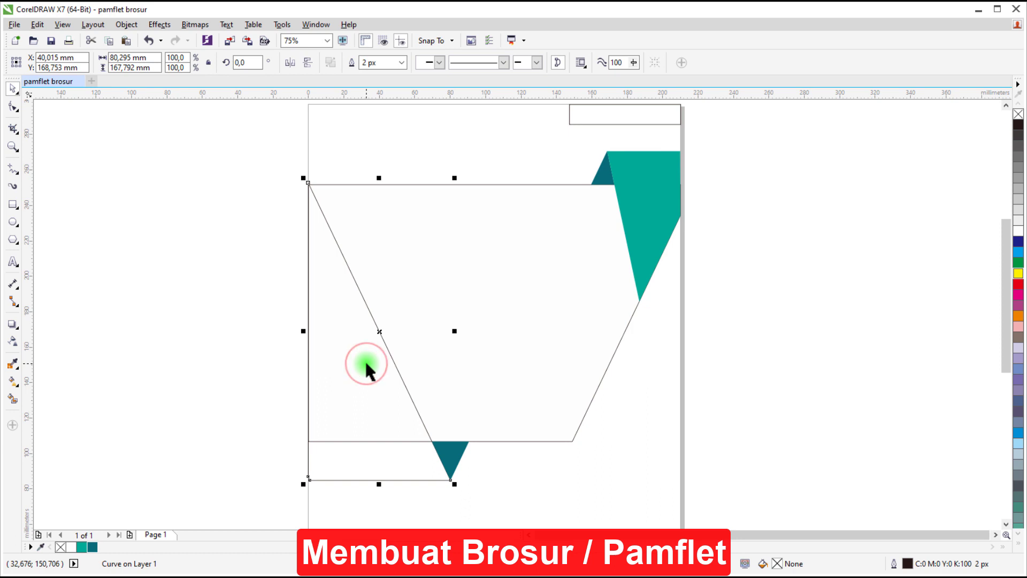
{"action": "left_click", "coordinate": [83, 546]}
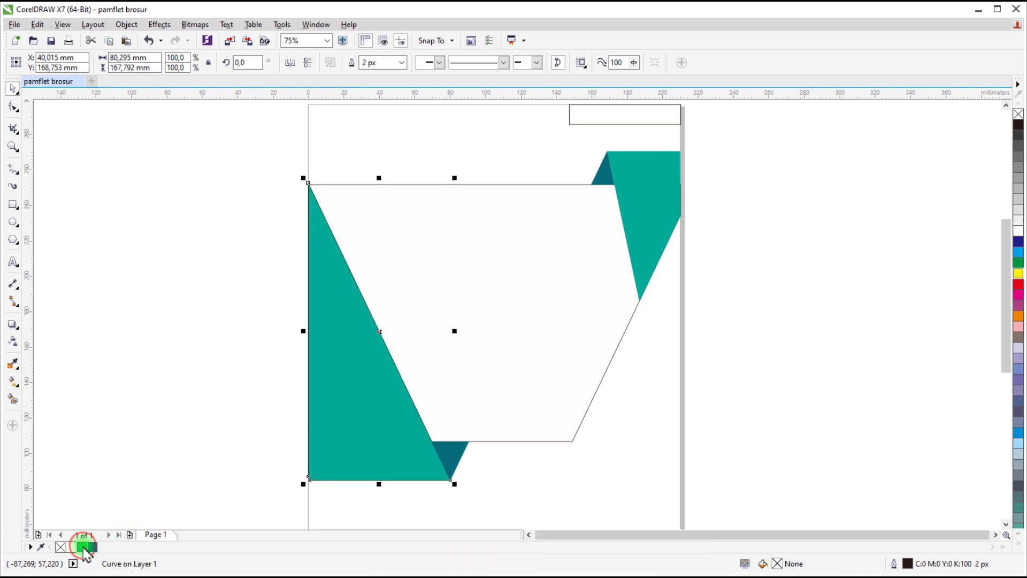
{"action": "left_click", "coordinate": [167, 345]}
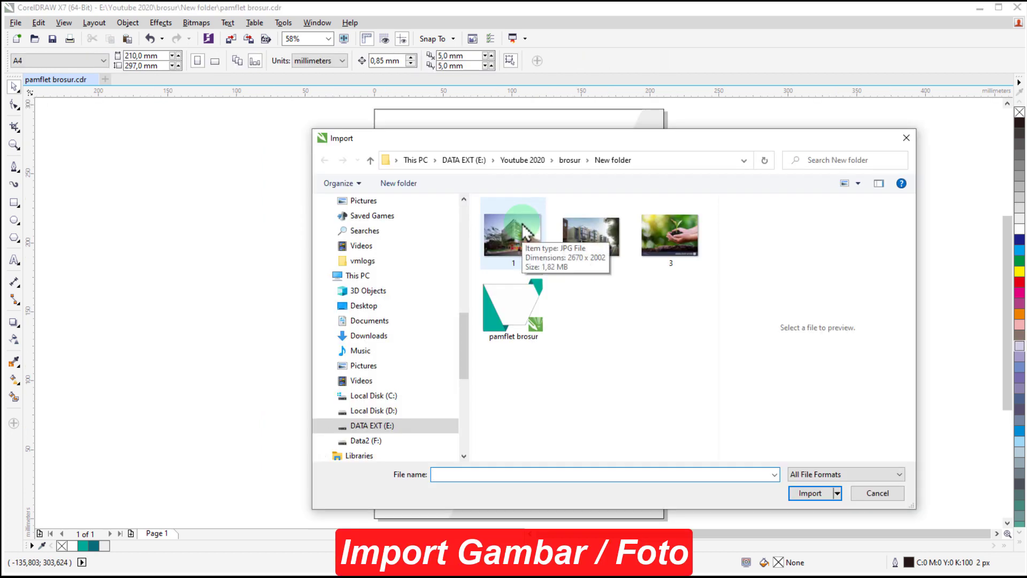
Import photo 1 and PowerClip it inside the white shape in the middle of the brochure
{"action": "left_click", "coordinate": [527, 232]}
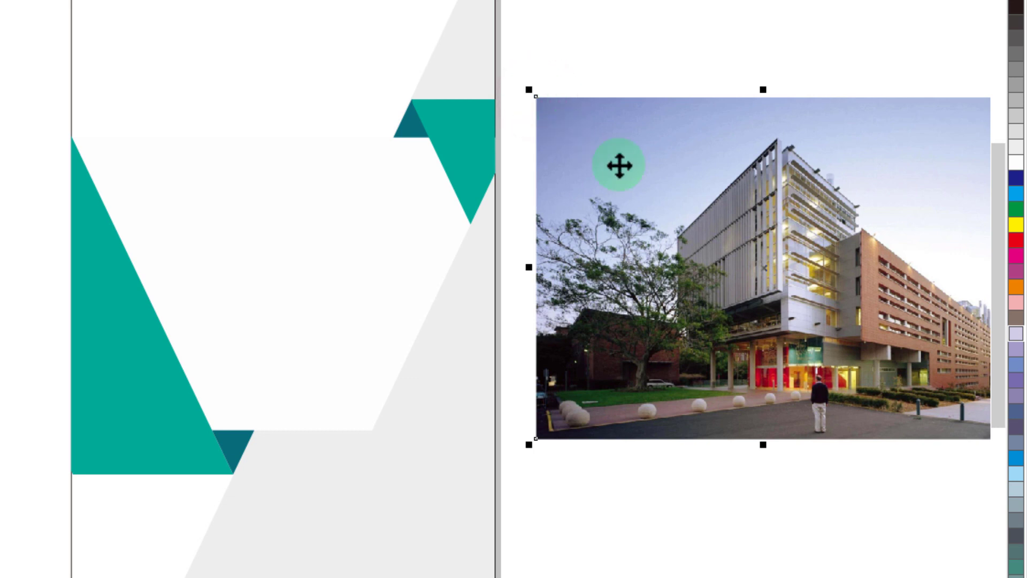
{"action": "right_click", "coordinate": [610, 134]}
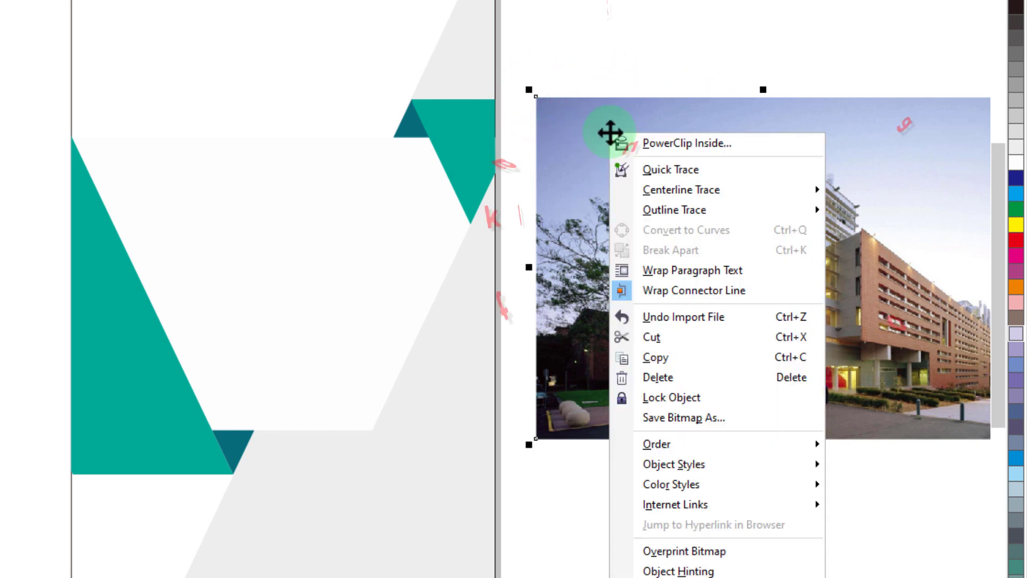
{"action": "left_click", "coordinate": [640, 142]}
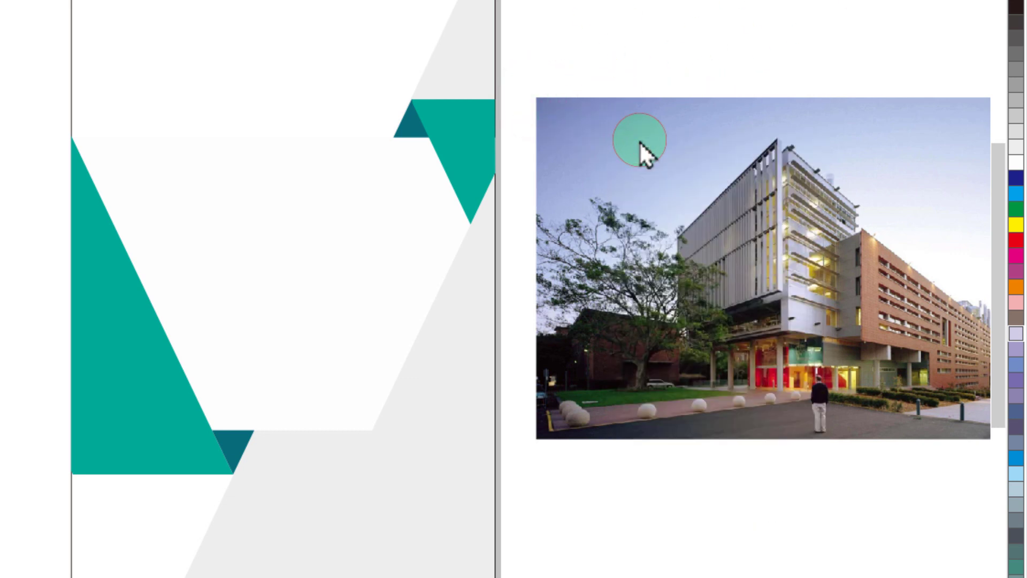
{"action": "left_click", "coordinate": [321, 196]}
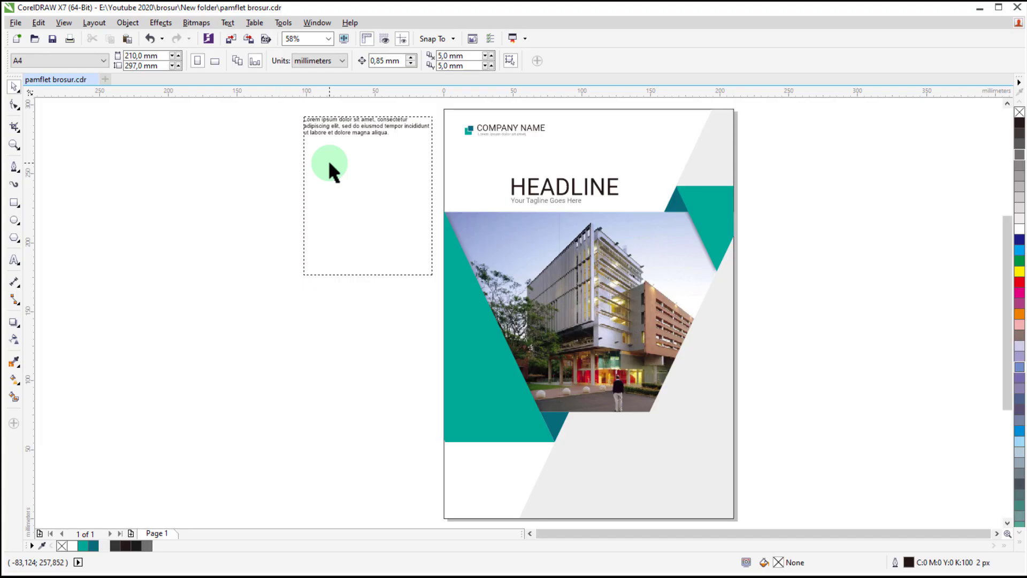
Place the HEADLINE text with its tagline in the gray area near the page's lower edge
{"action": "scroll", "coordinate": [565, 121], "scroll_direction": "down", "scroll_amount": 1}
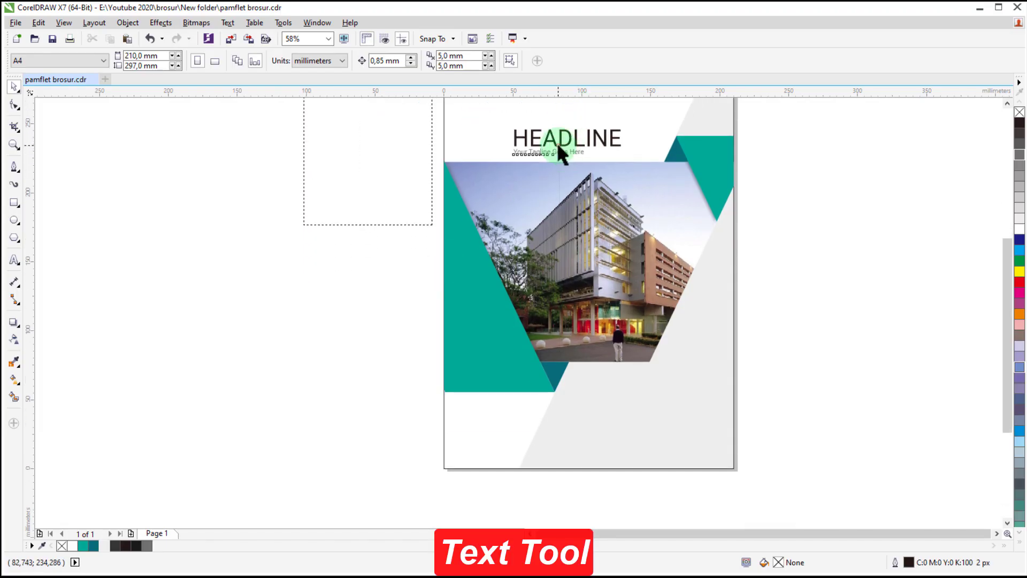
{"action": "left_click", "coordinate": [557, 143]}
{"action": "left_click_drag", "start_coordinate": [549, 142], "coordinate": [619, 416]}
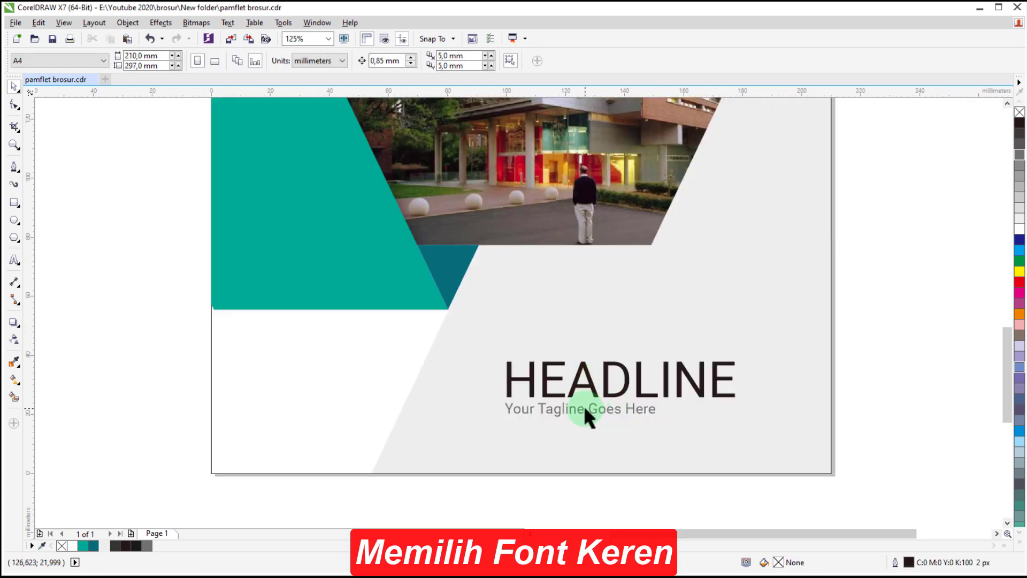
Duplicate the BROSUR text directly above the original and scale the copy down
{"action": "left_click", "coordinate": [583, 406]}
{"action": "left_click_drag", "start_coordinate": [553, 385], "coordinate": [550, 335]}
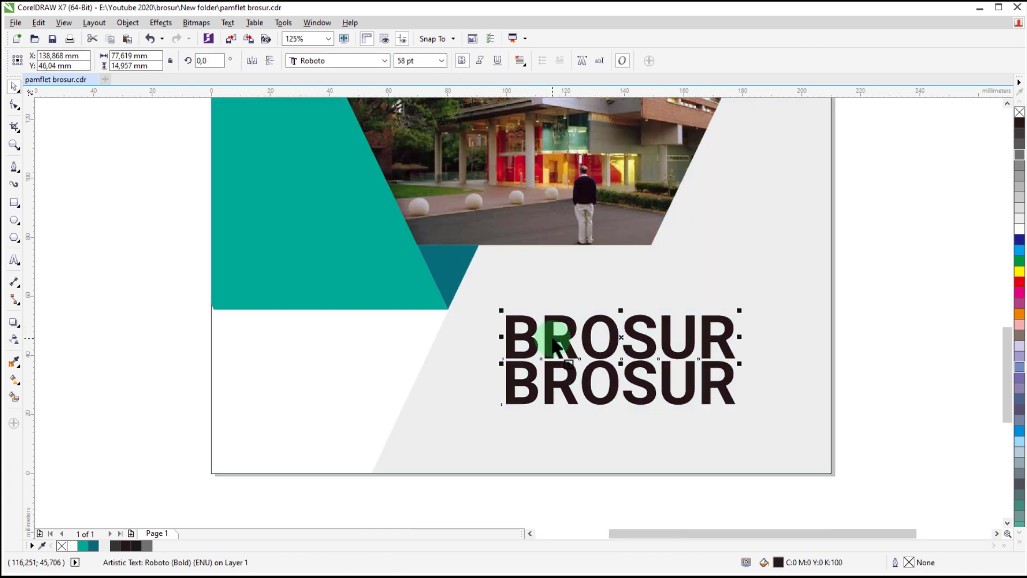
{"action": "left_click", "coordinate": [741, 309]}
{"action": "left_click_drag", "start_coordinate": [741, 310], "coordinate": [701, 339]}
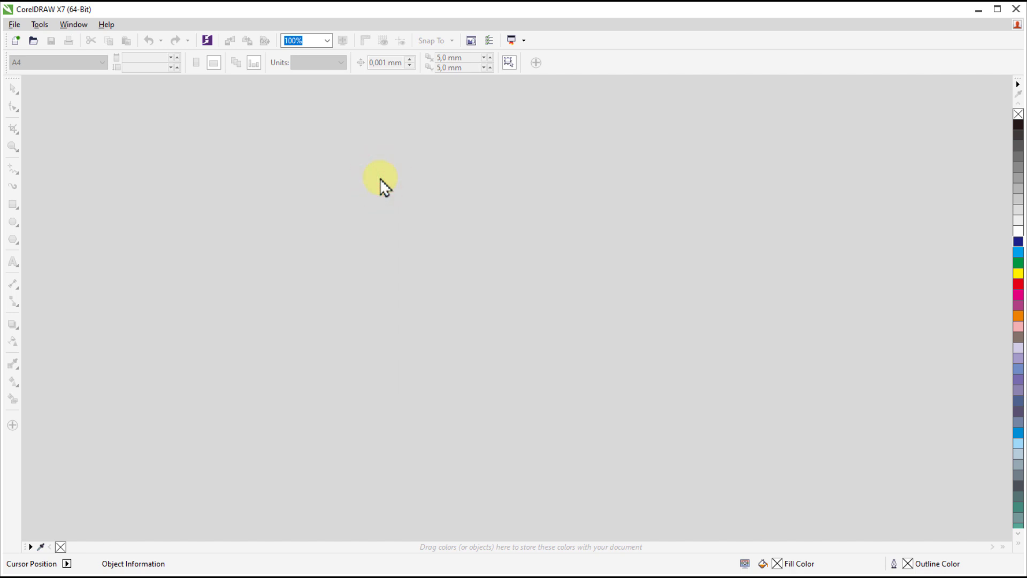
Start a new document with A4 page size and CMYK as the primary color mode
{"action": "left_click", "coordinate": [14, 24]}
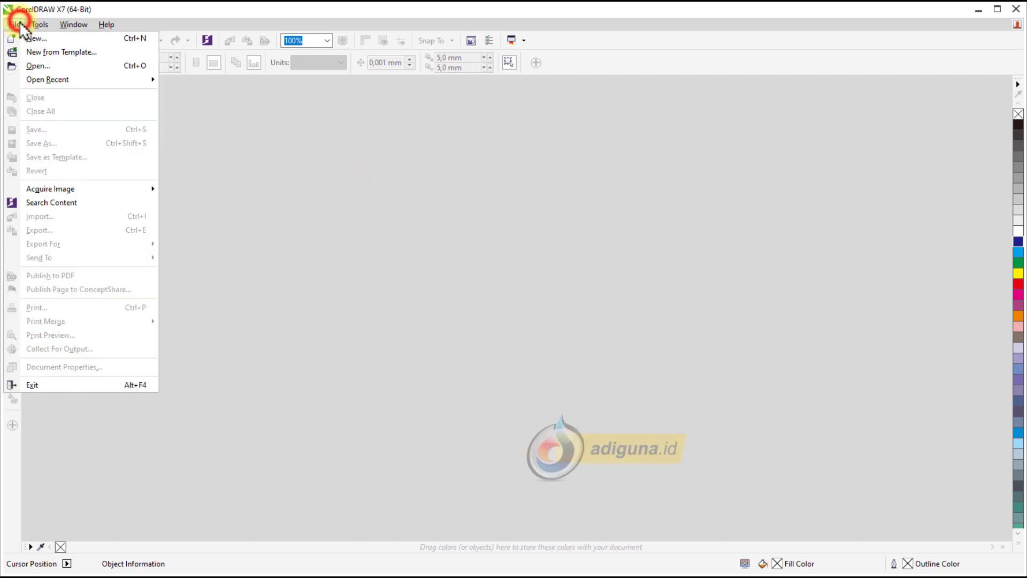
{"action": "left_click", "coordinate": [34, 40]}
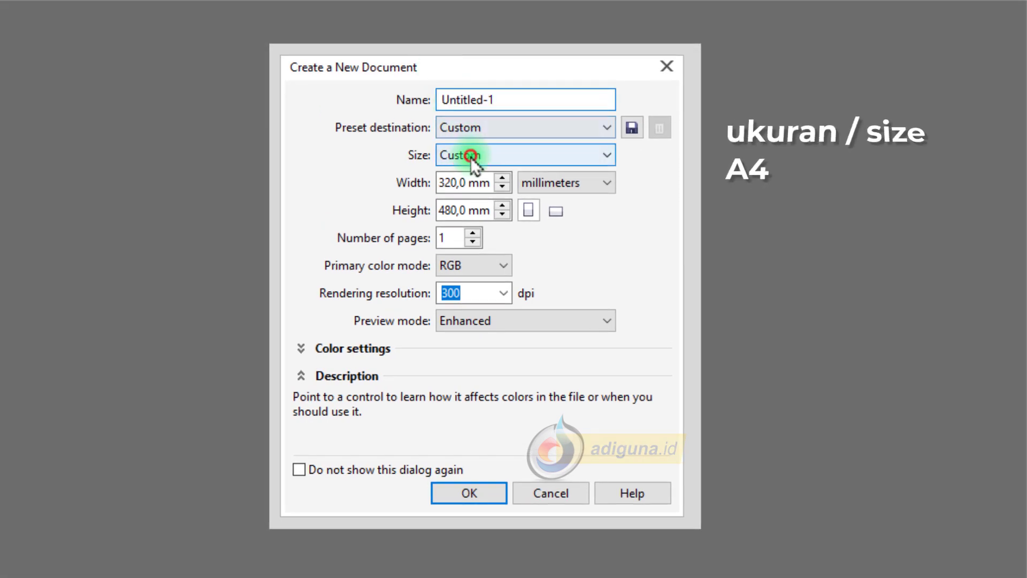
{"action": "left_click", "coordinate": [471, 155]}
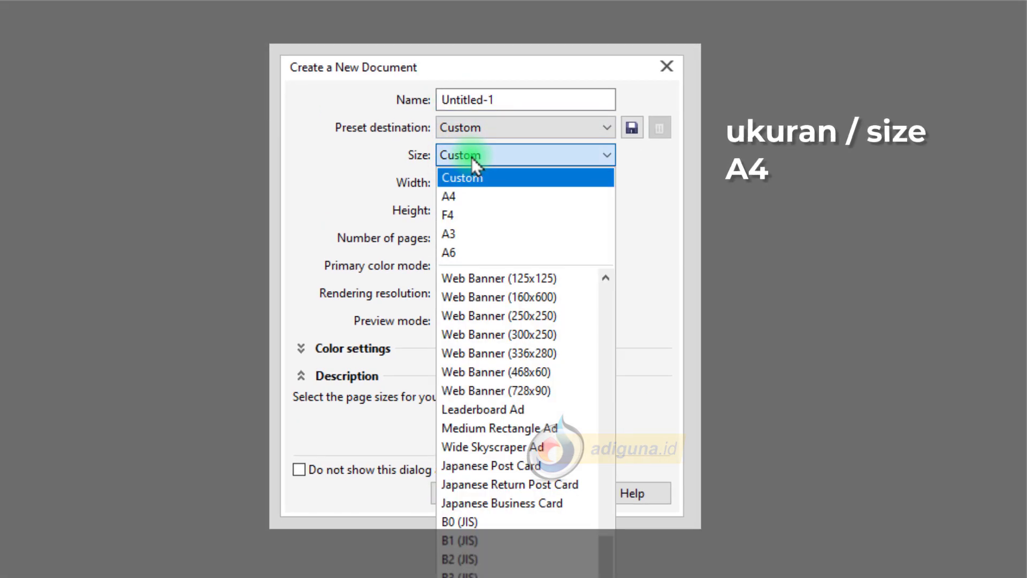
{"action": "left_click", "coordinate": [475, 197]}
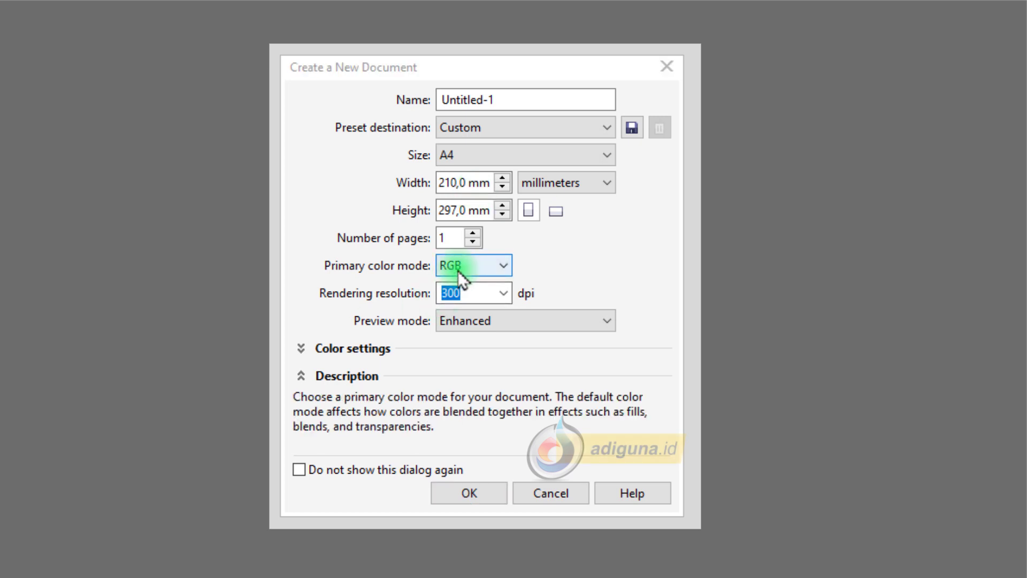
{"action": "left_click", "coordinate": [497, 266]}
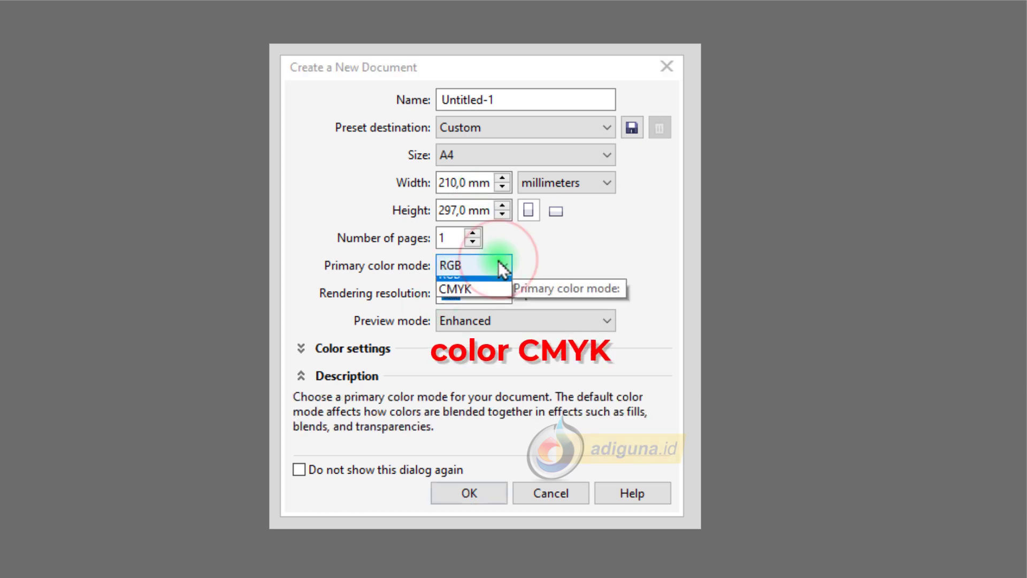
{"action": "left_click", "coordinate": [482, 302]}
{"action": "left_click", "coordinate": [482, 302]}
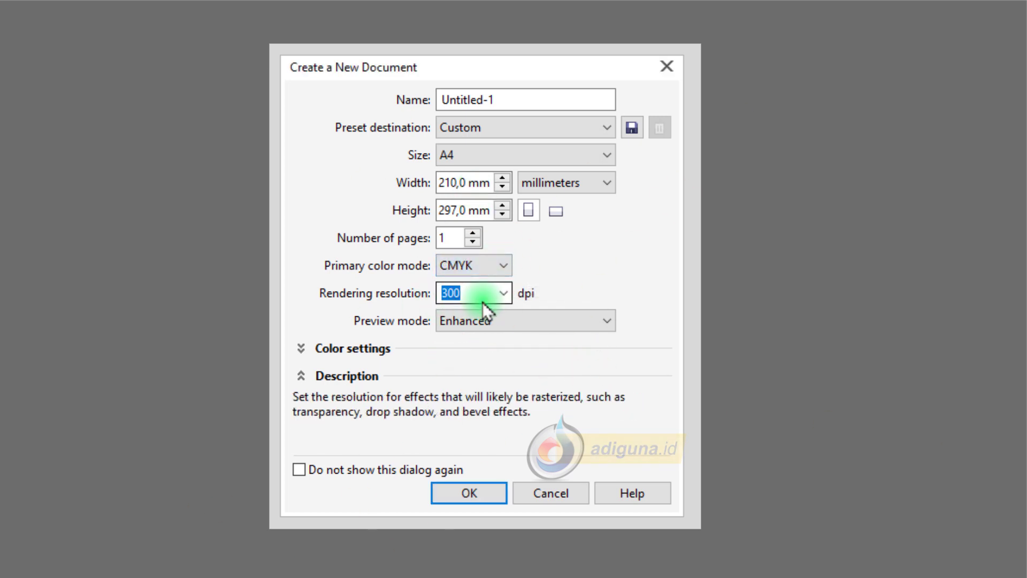
Name the new document "pamflet brosur" and create it
{"action": "left_click_drag", "start_coordinate": [500, 100], "coordinate": [397, 100]}
{"action": "type", "text": "pamflet brosur"}
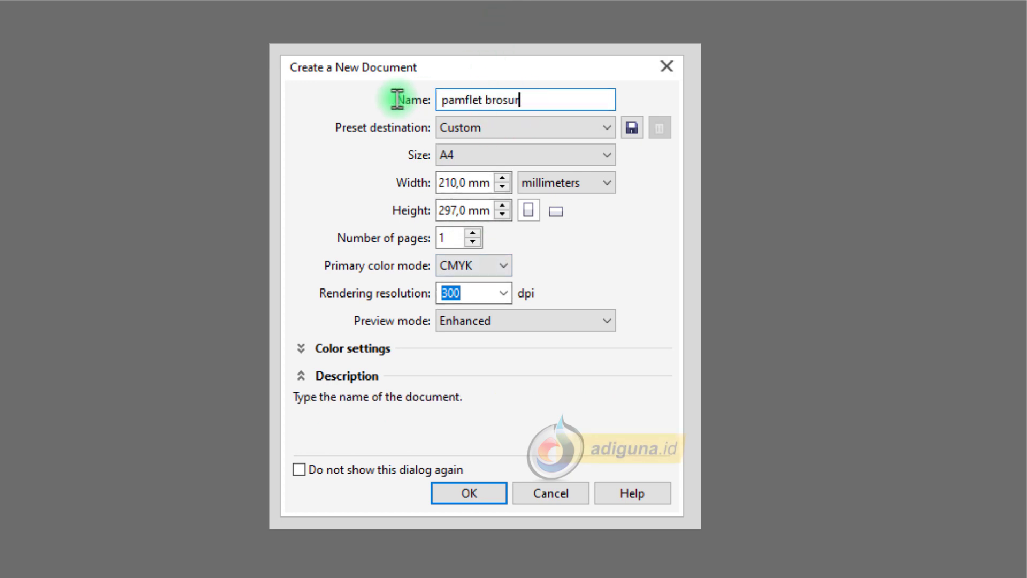
{"action": "left_click", "coordinate": [480, 493]}
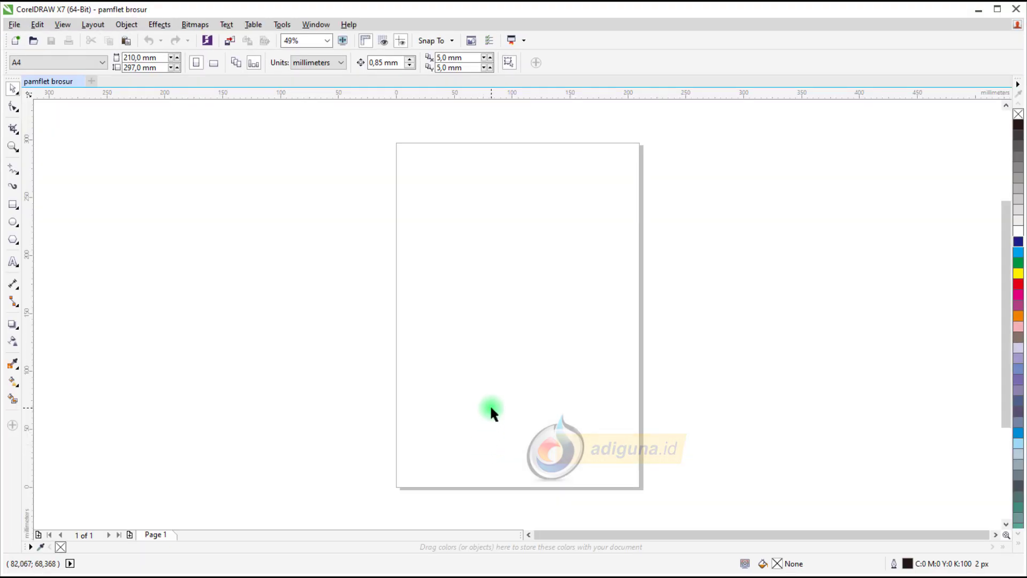
Draw a rectangle across the page's full width and set its size to 210 mm by 145 mm
{"action": "left_click", "coordinate": [13, 206]}
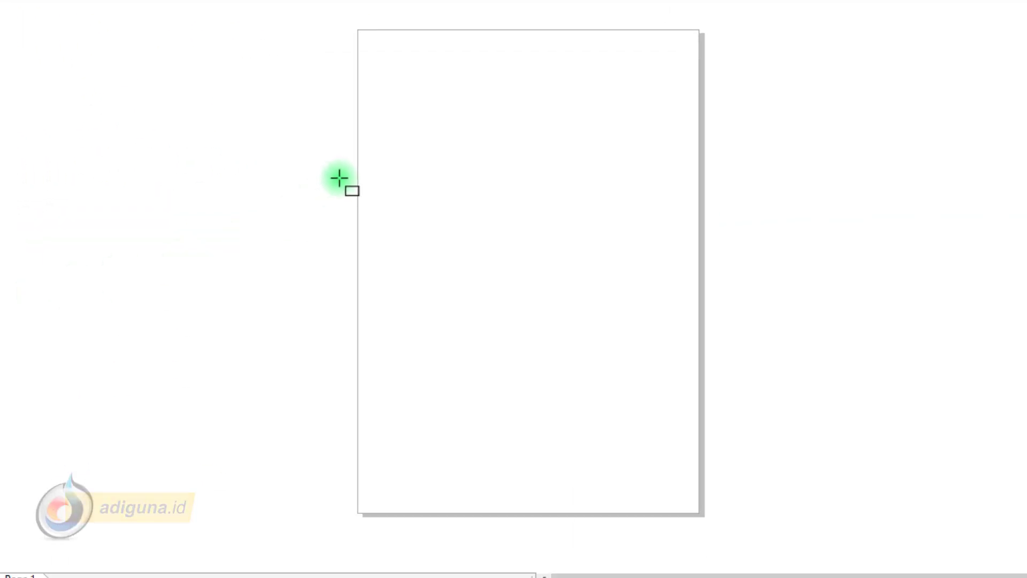
{"action": "left_click_drag", "start_coordinate": [358, 147], "coordinate": [698, 294]}
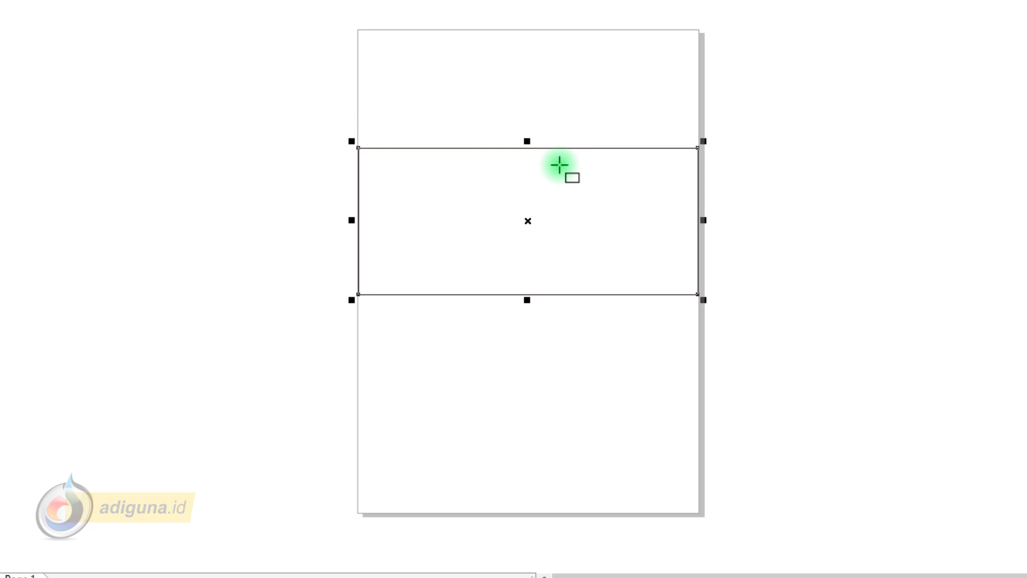
{"action": "scroll", "coordinate": [559, 166], "scroll_direction": "up", "scroll_amount": 2}
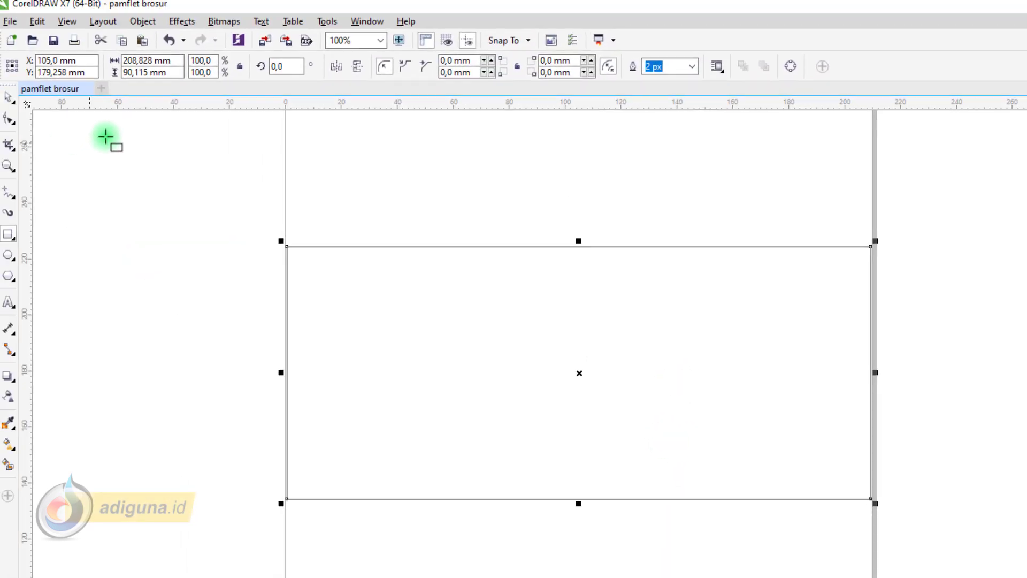
{"action": "left_click", "coordinate": [139, 58]}
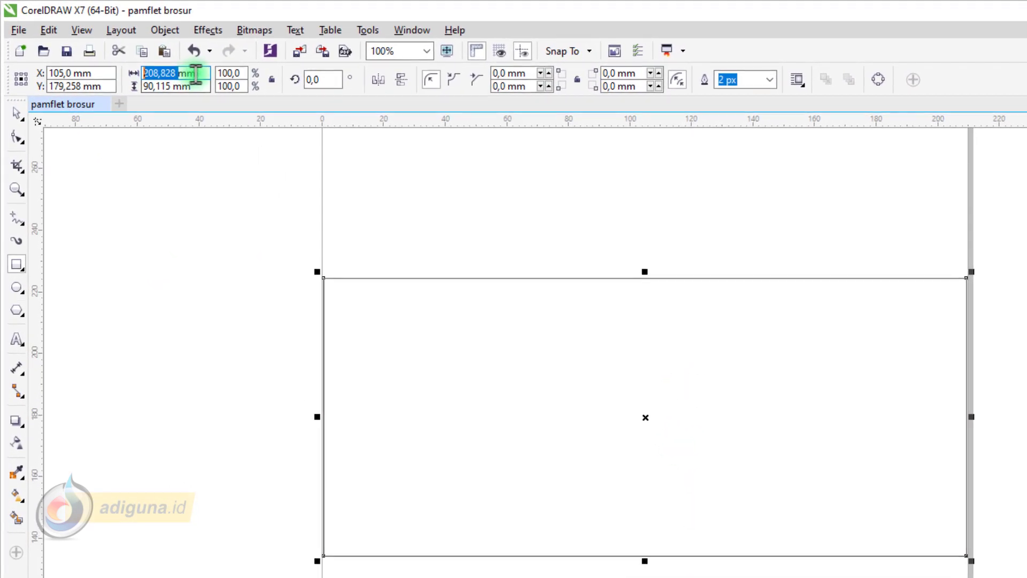
{"action": "type", "text": "210mm"}
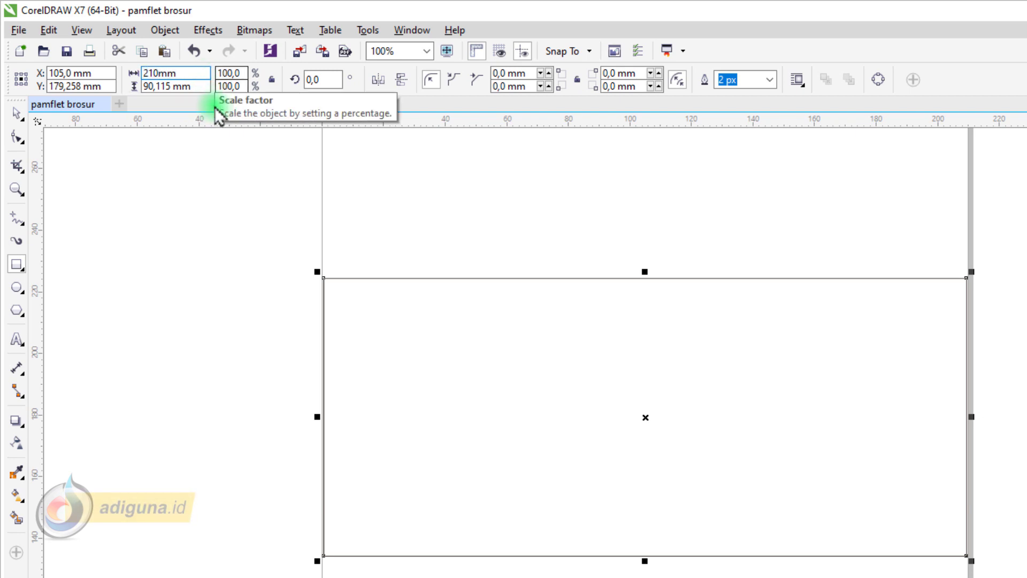
{"action": "key", "text": "Tab"}
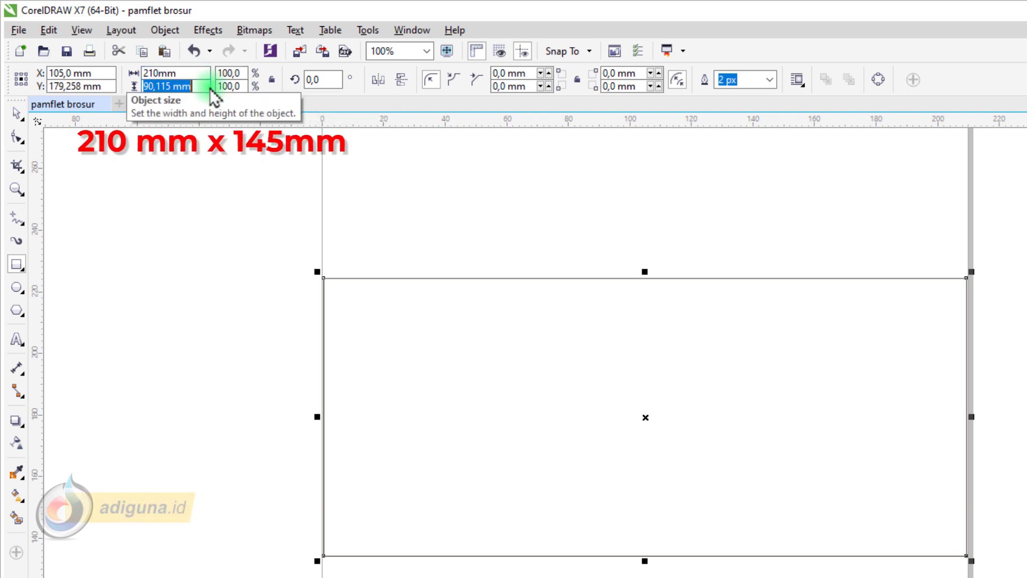
{"action": "type", "text": "145"}
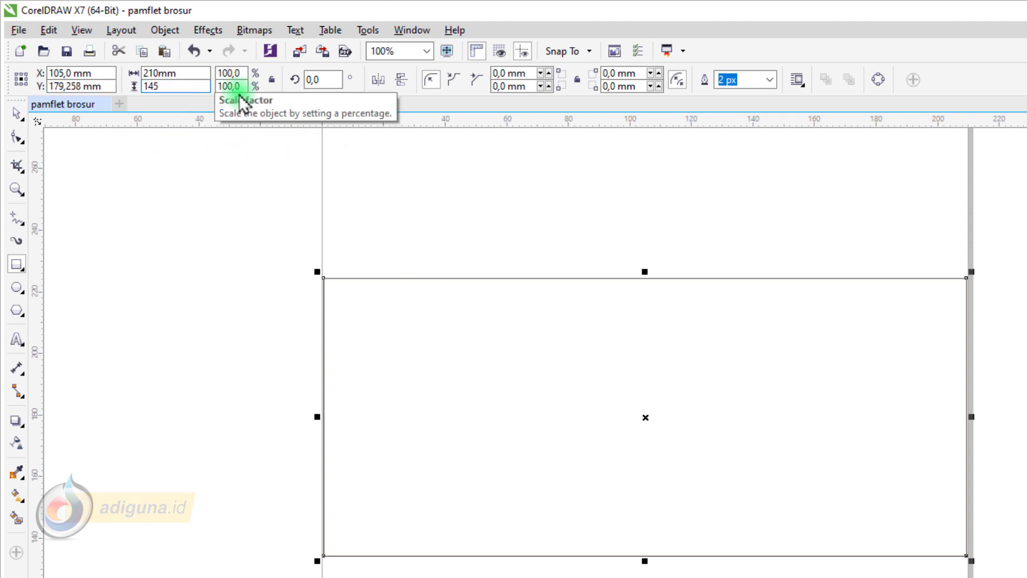
{"action": "key", "text": "Return"}
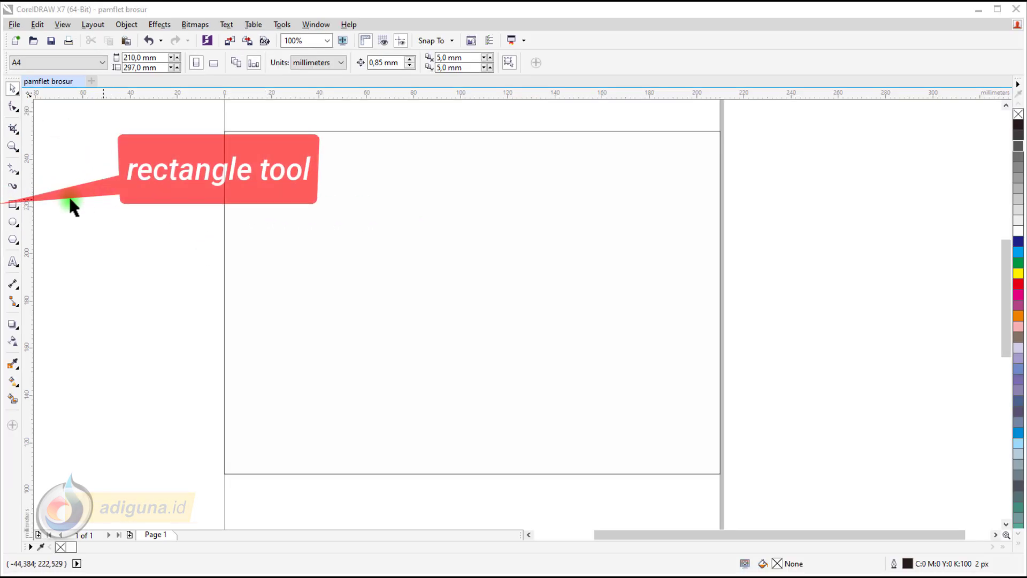
Draw a tall rectangle about 79 by 177 mm along the page's left edge, extending above and below the wide rectangle
{"action": "left_click", "coordinate": [13, 204]}
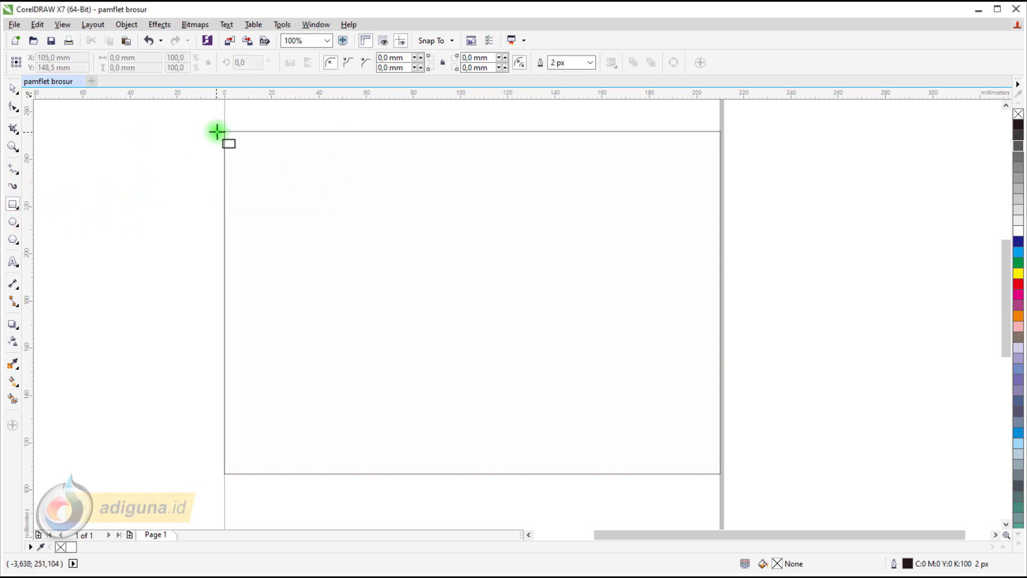
{"action": "left_click_drag", "start_coordinate": [225, 111], "coordinate": [412, 520]}
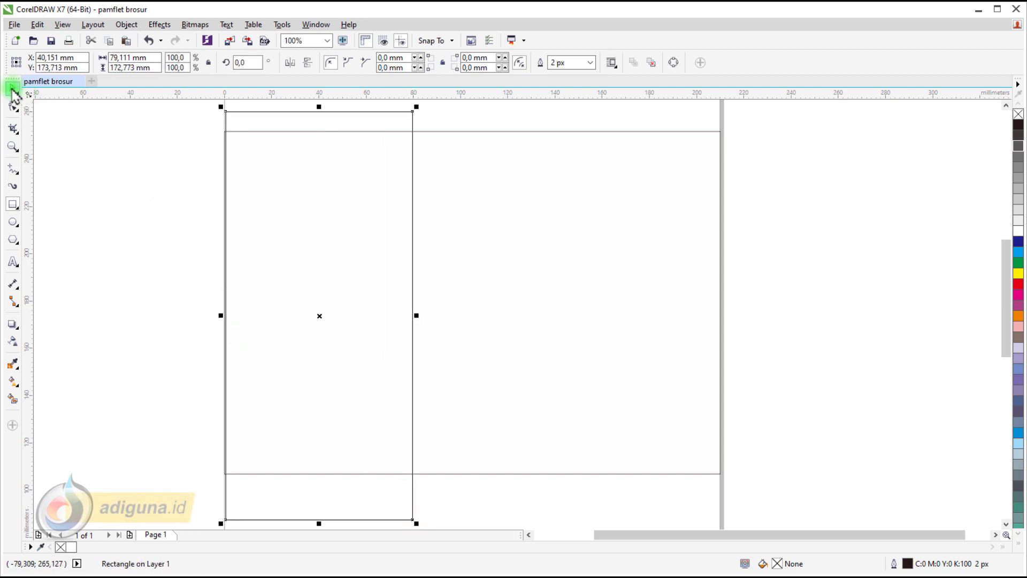
{"action": "left_click", "coordinate": [12, 87]}
{"action": "mouse_move", "coordinate": [220, 316]}
{"action": "left_mouse_down"}
{"action": "mouse_move", "coordinate": [207, 322]}
{"action": "mouse_move", "coordinate": [225, 319]}
{"action": "left_mouse_up"}
{"action": "left_click_drag", "start_coordinate": [319, 110], "coordinate": [318, 170]}
Skew the tall rectangle leftward to about 165 mm overall width and position its right edge through the wide rectangle's upper-left corner
{"action": "scroll", "coordinate": [238, 214], "scroll_direction": "down", "scroll_amount": 1}
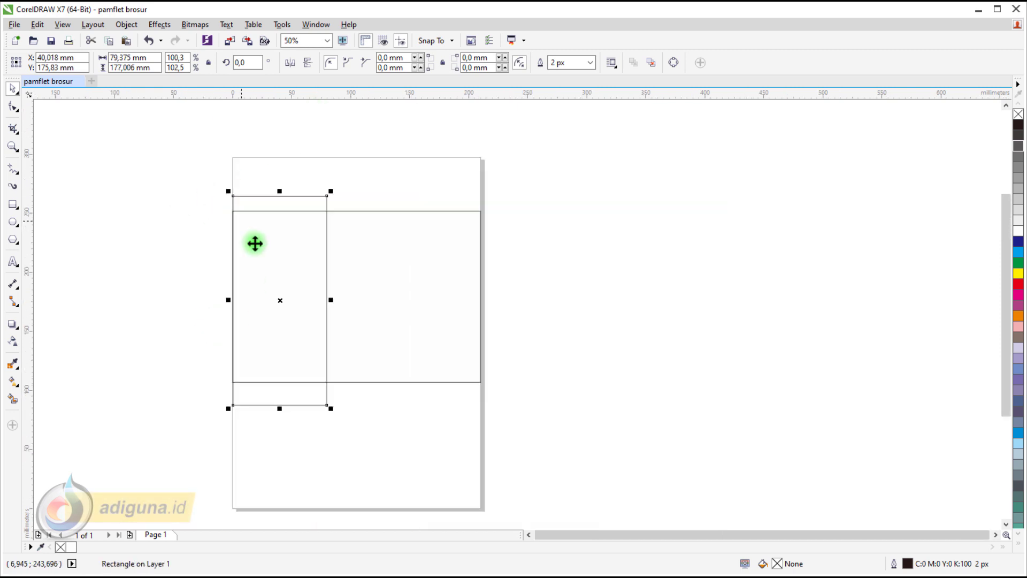
{"action": "scroll", "coordinate": [273, 287], "scroll_direction": "up", "scroll_amount": 1}
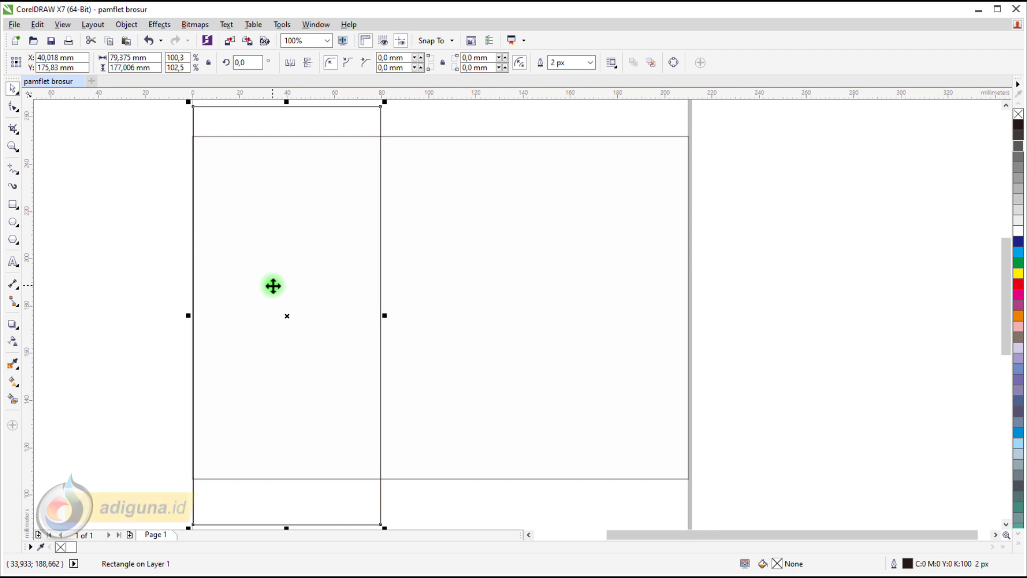
{"action": "scroll", "coordinate": [456, 178], "scroll_direction": "down", "scroll_amount": 1}
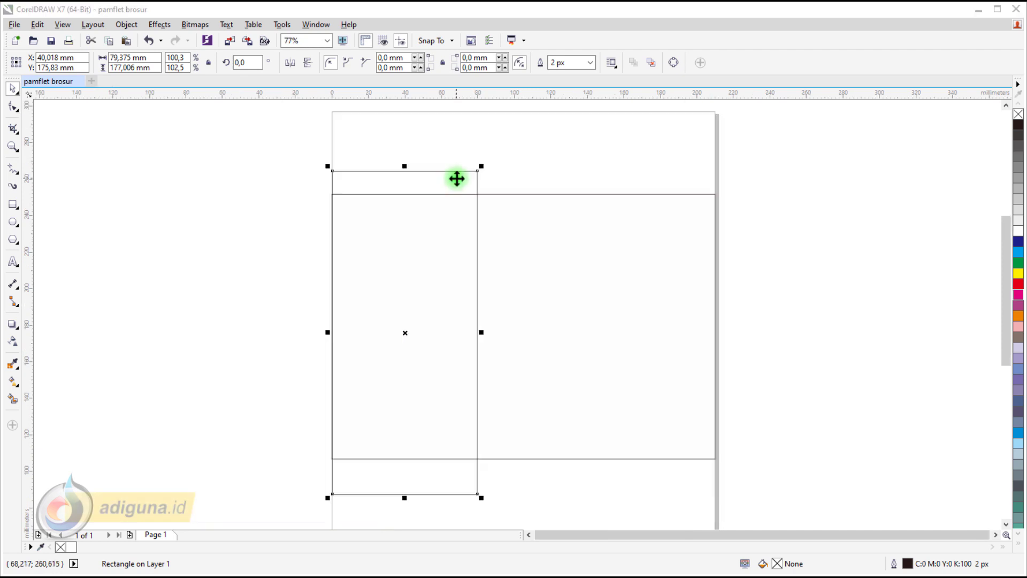
{"action": "left_click", "coordinate": [410, 180]}
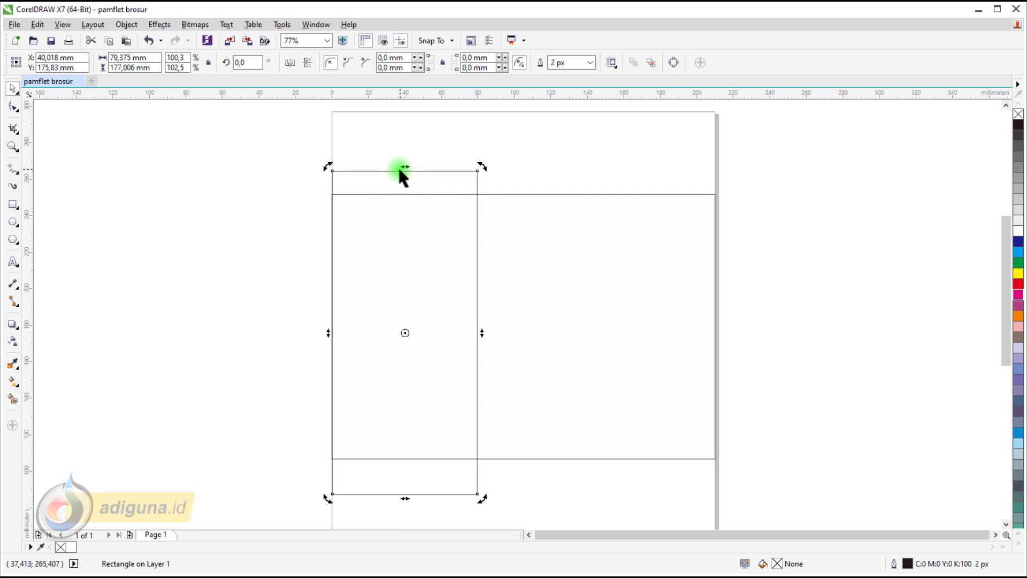
{"action": "left_click_drag", "start_coordinate": [406, 169], "coordinate": [246, 198]}
{"action": "left_click_drag", "start_coordinate": [297, 237], "coordinate": [298, 241]}
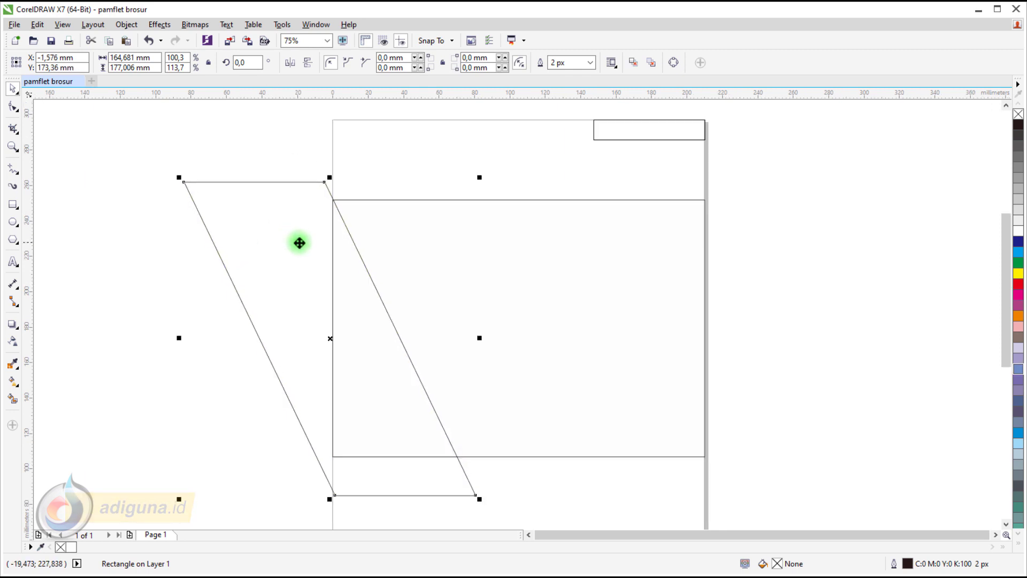
Duplicate the slanted shape, mirror the copy horizontally and move it so its lower-left corner meets the original's lower-right corner
{"action": "right_click", "coordinate": [266, 209]}
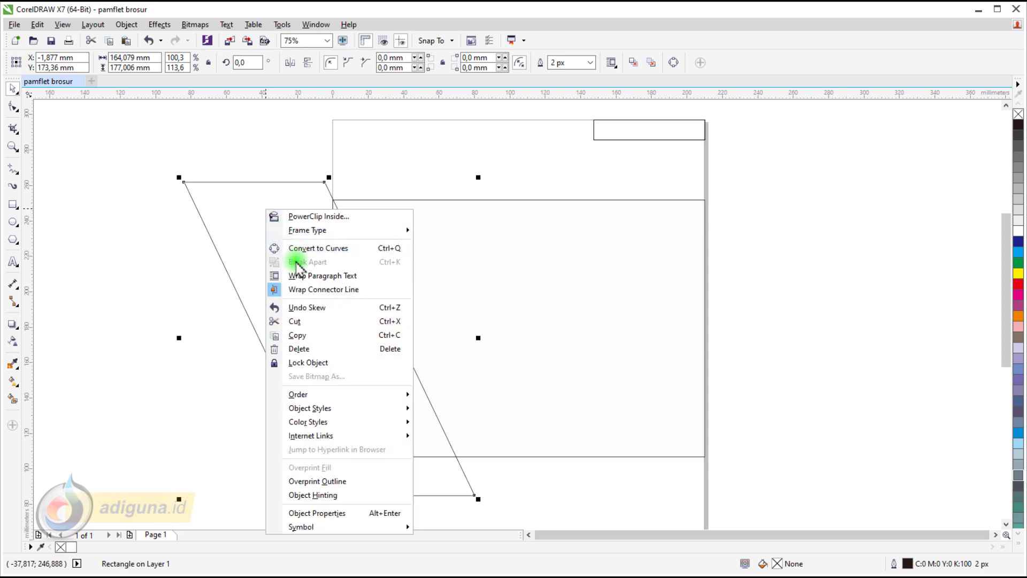
{"action": "left_click", "coordinate": [297, 335]}
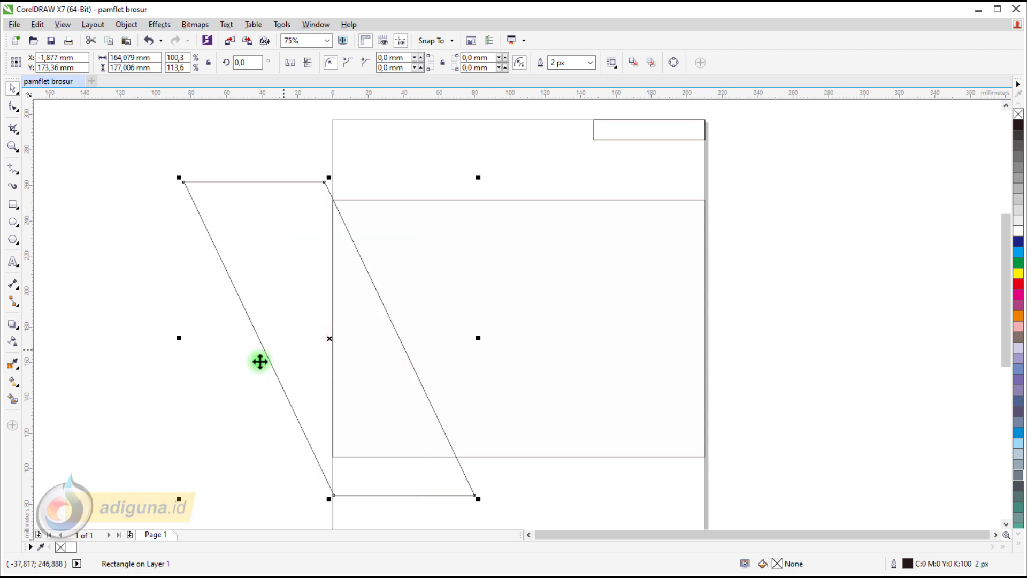
{"action": "left_click", "coordinate": [150, 274]}
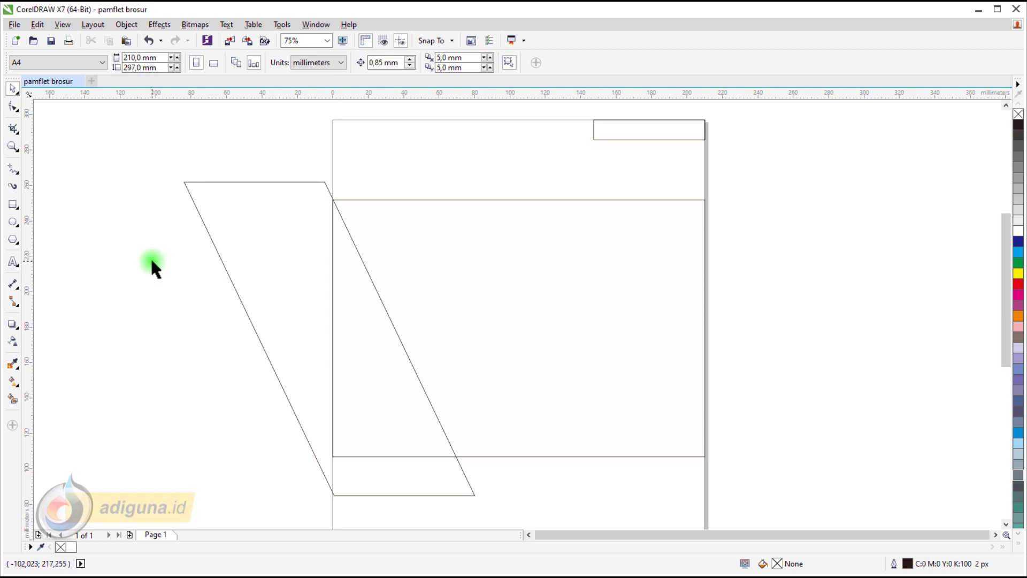
{"action": "right_click", "coordinate": [152, 262]}
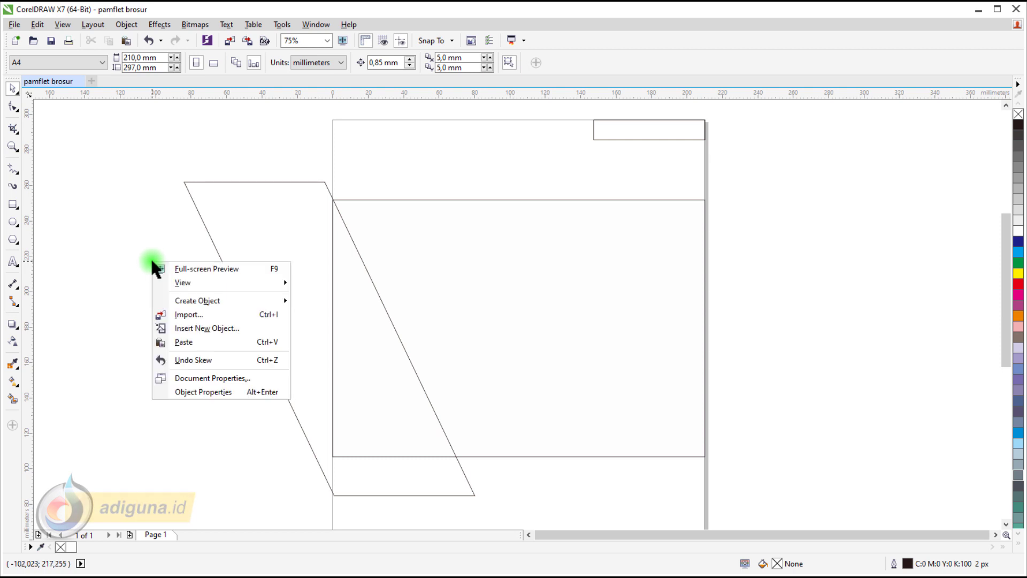
{"action": "left_click", "coordinate": [190, 343]}
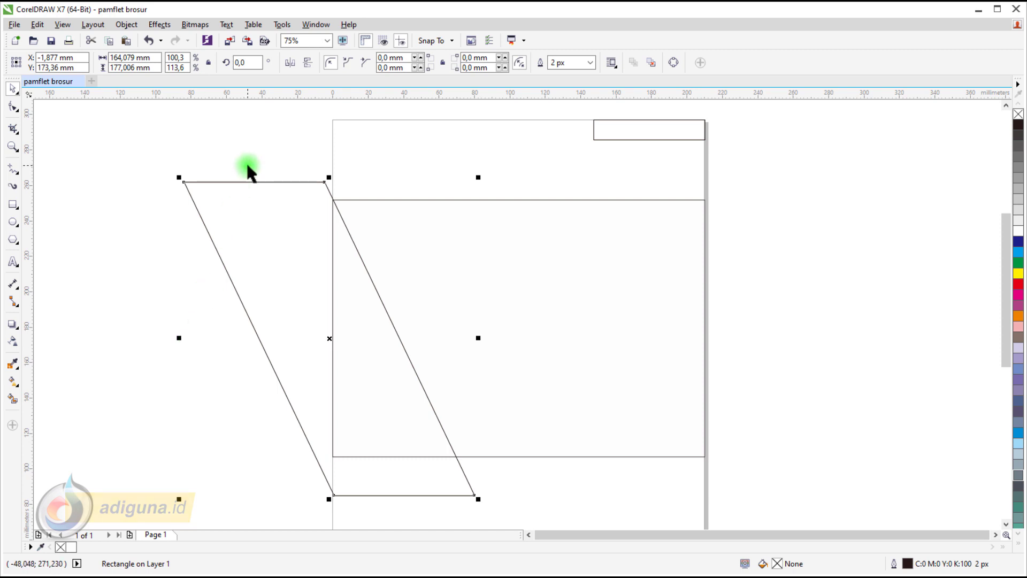
{"action": "left_click", "coordinate": [289, 62]}
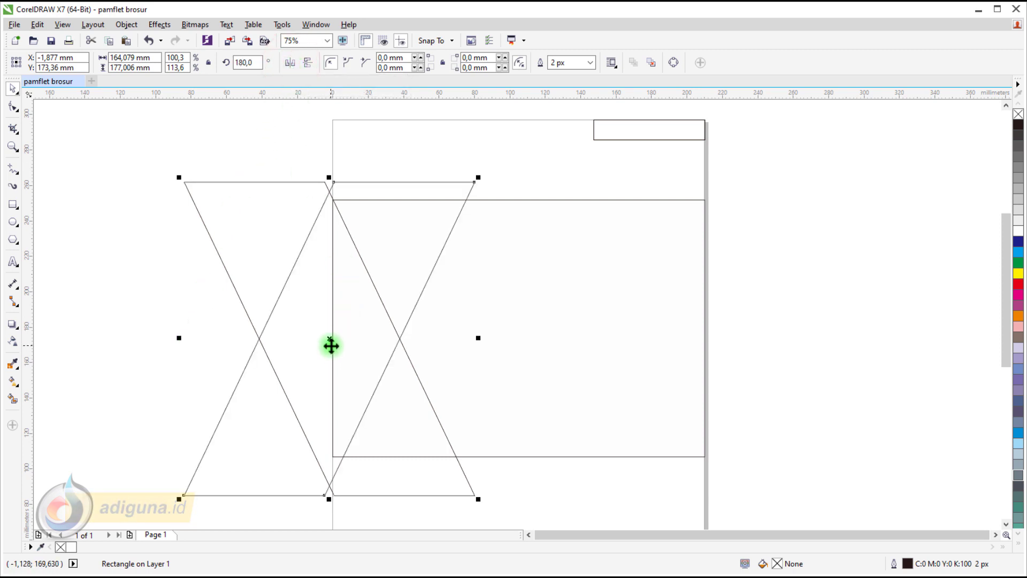
{"action": "left_click_drag", "start_coordinate": [331, 345], "coordinate": [621, 360]}
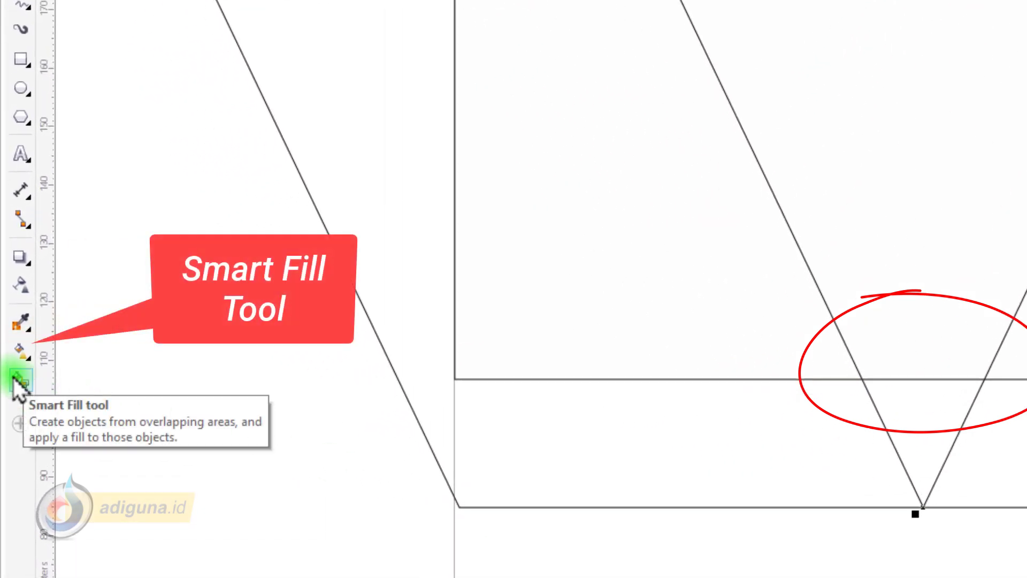
Set the Smart Fill tool's fill colour to CMYK C 80, M 0, Y 50, K 0
{"action": "left_click", "coordinate": [16, 381]}
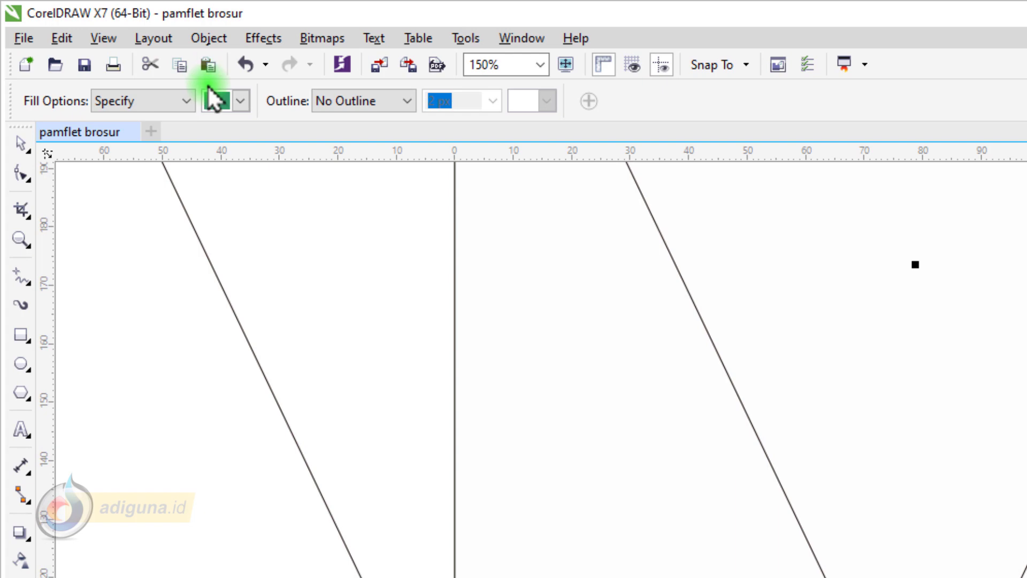
{"action": "left_click", "coordinate": [208, 89]}
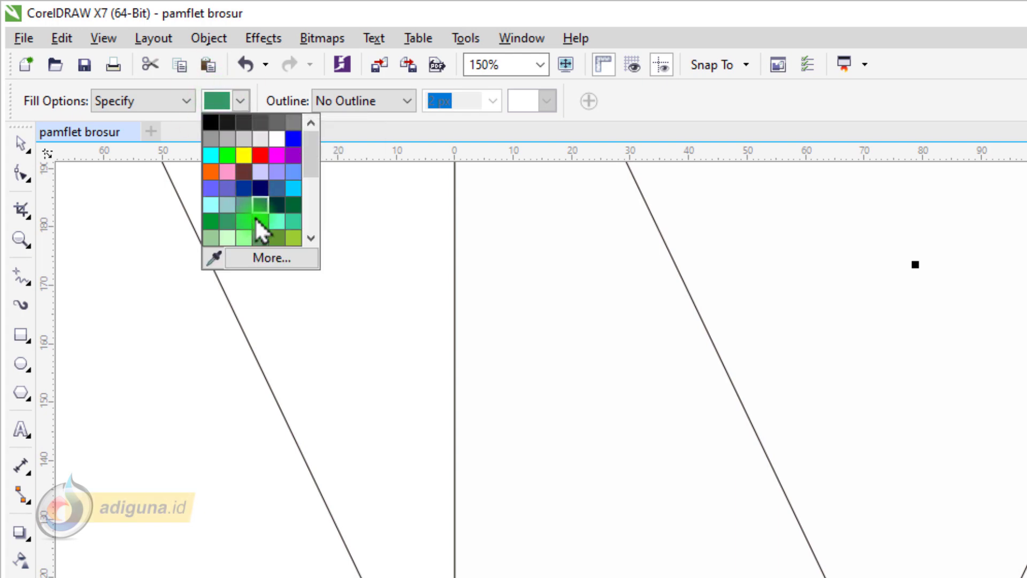
{"action": "left_click", "coordinate": [263, 255]}
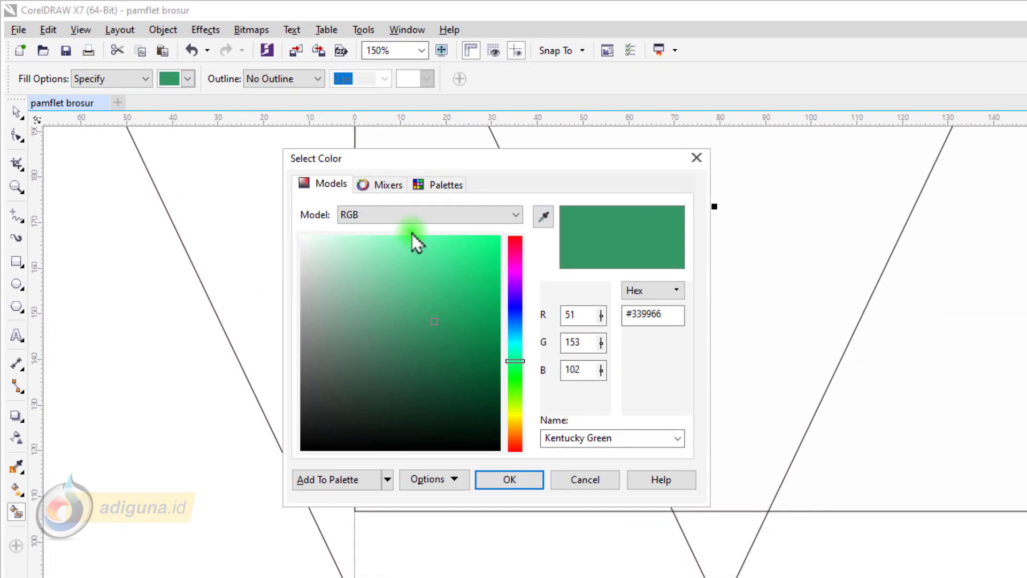
{"action": "left_click", "coordinate": [417, 215]}
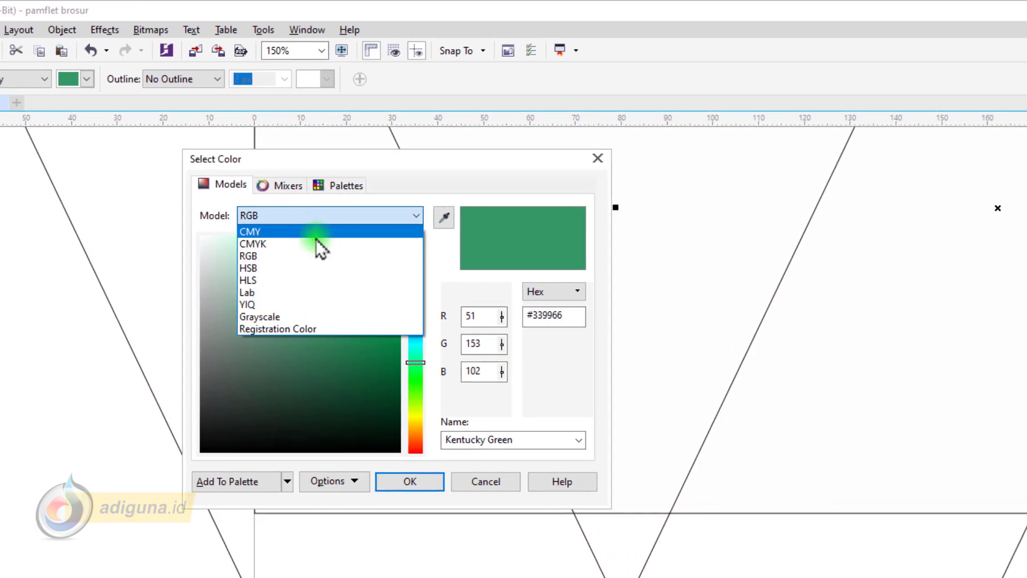
{"action": "left_click", "coordinate": [316, 243]}
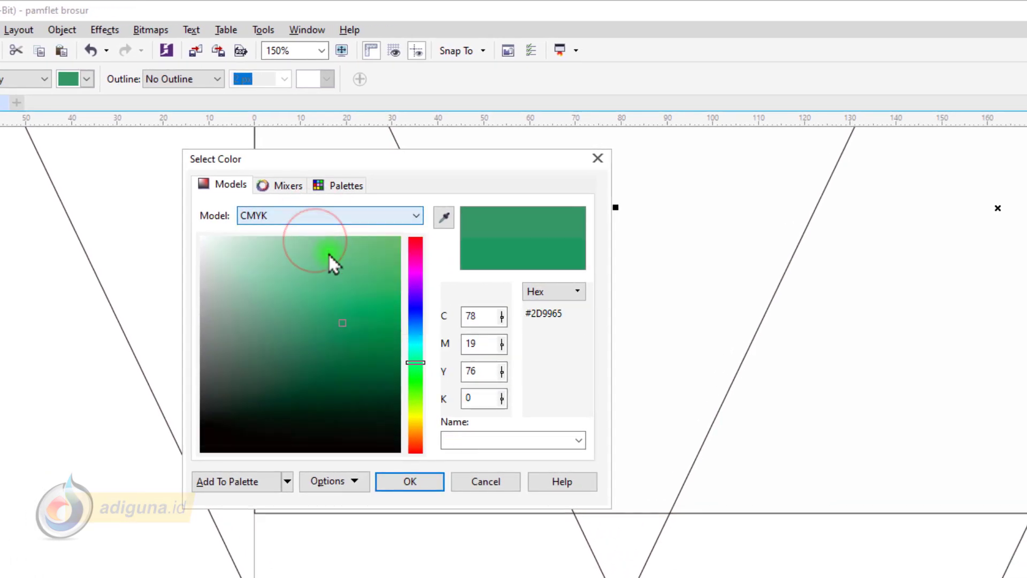
{"action": "double_click", "coordinate": [484, 316]}
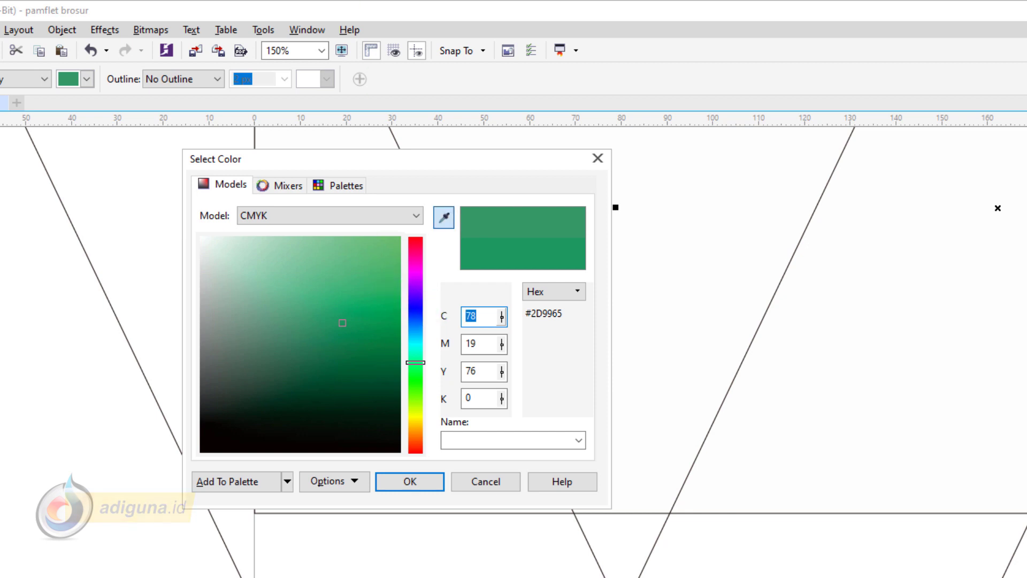
{"action": "key", "text": "Tab"}
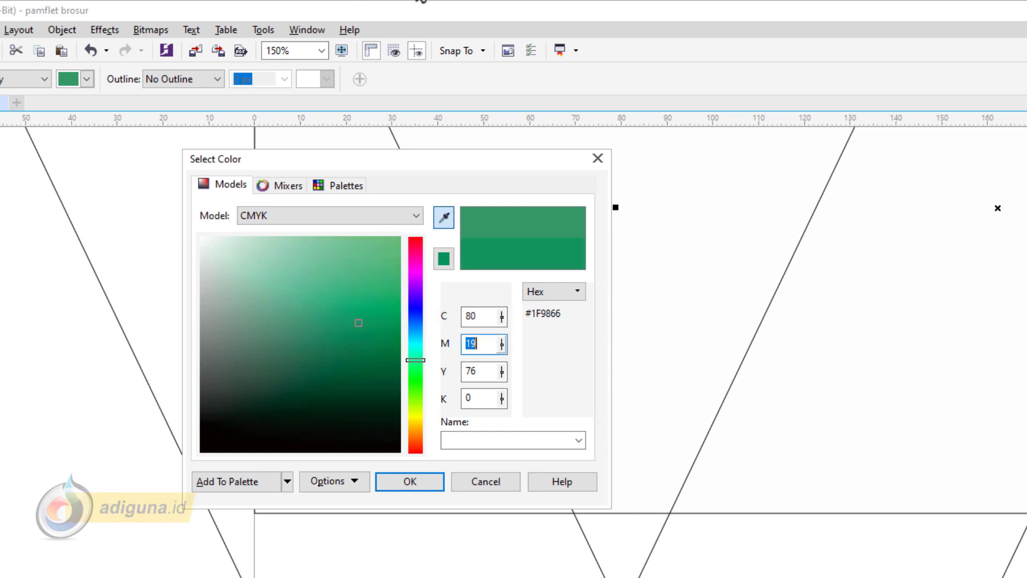
{"action": "type", "text": "0"}
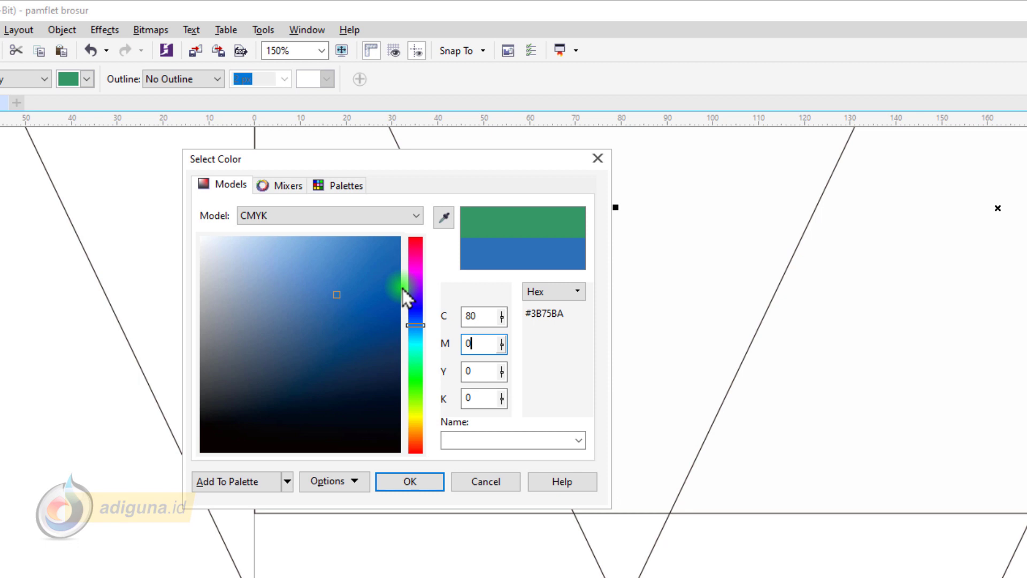
{"action": "key", "text": "Tab"}
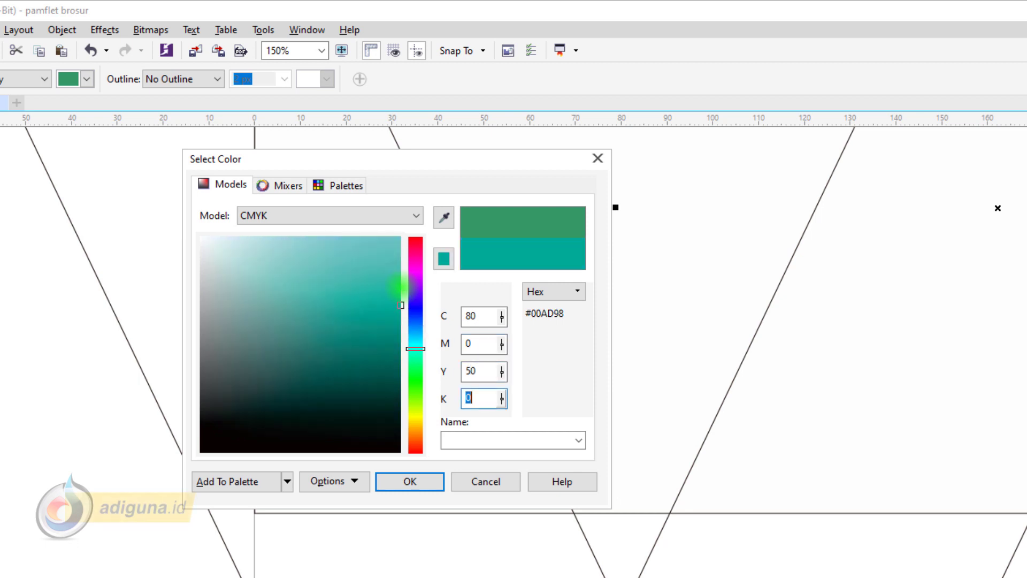
{"action": "left_click", "coordinate": [412, 479]}
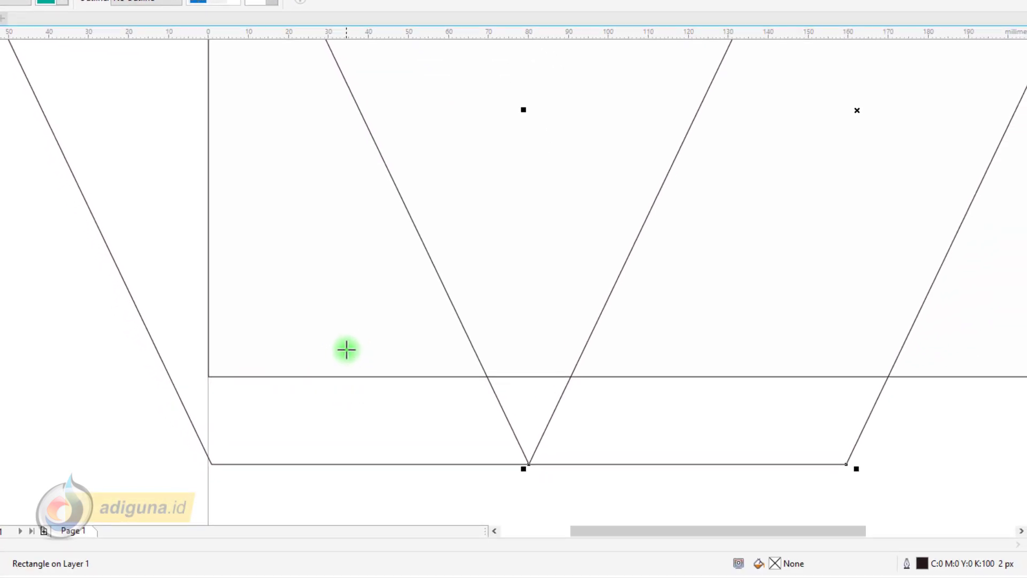
Smart-fill the small triangle between the two slanted shapes just below the wide rectangle, then deselect it
{"action": "left_click", "coordinate": [505, 386]}
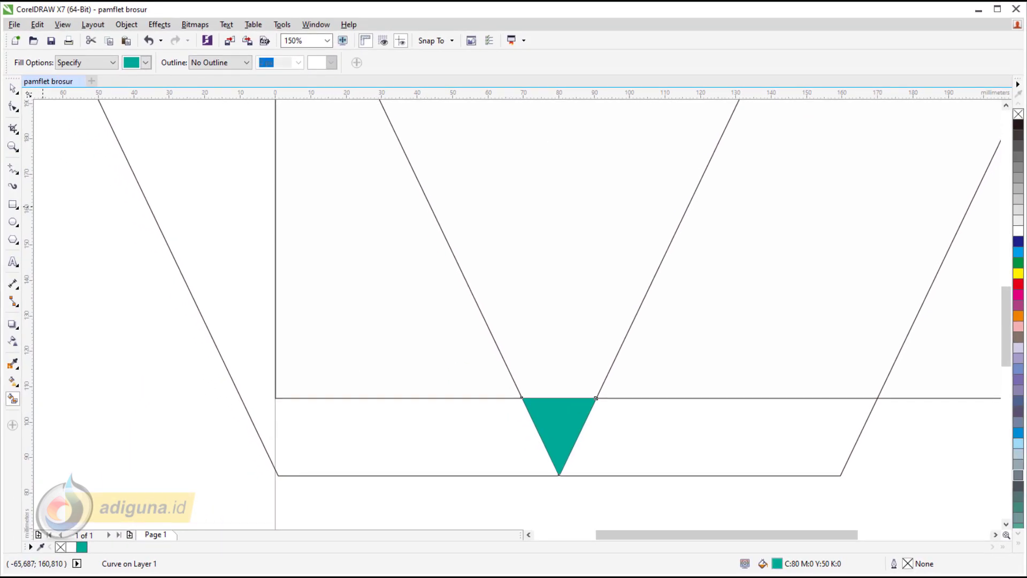
{"action": "left_click", "coordinate": [11, 84]}
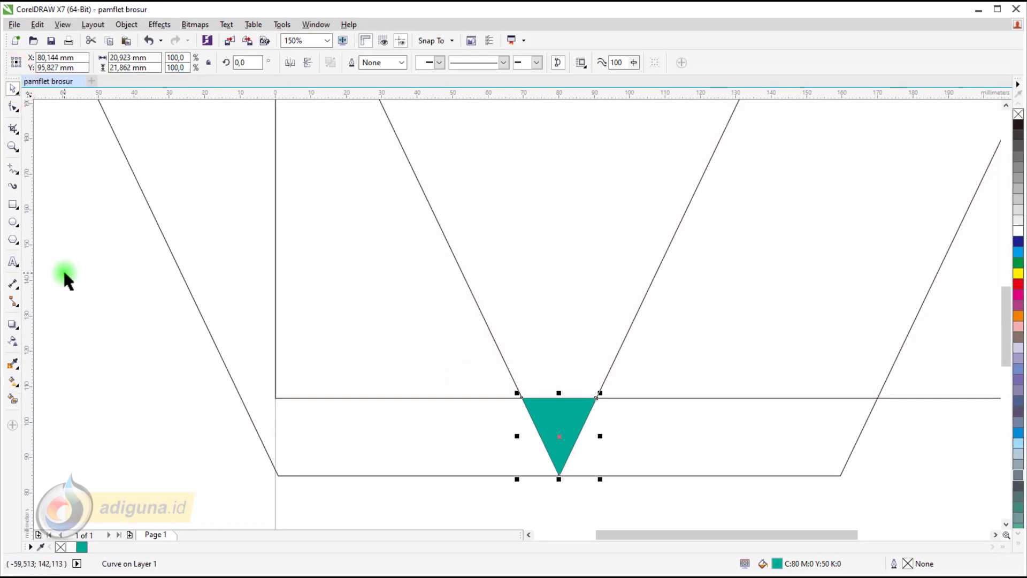
{"action": "left_click", "coordinate": [63, 268]}
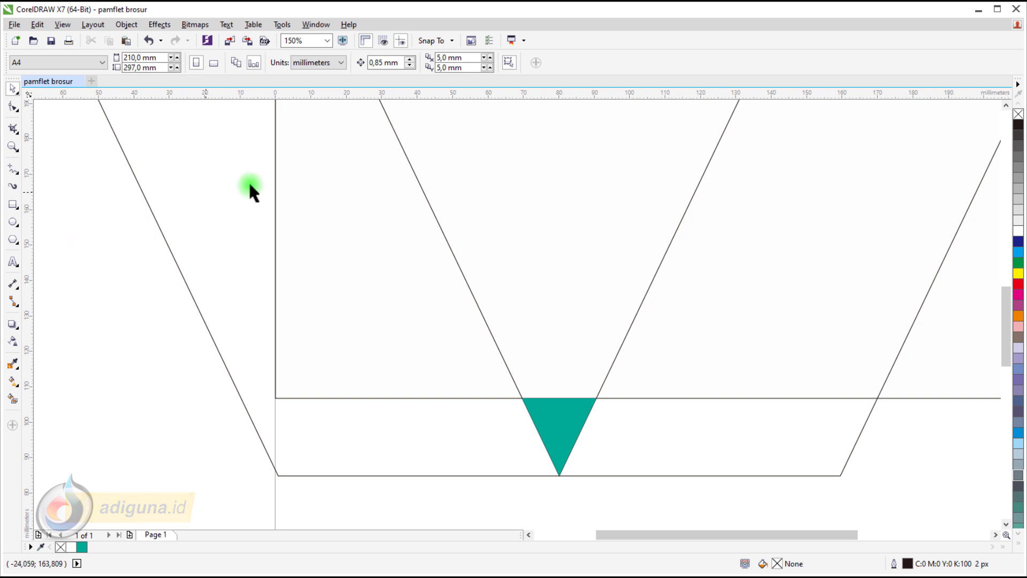
Convert the mirrored slanted shape to curves and extend its top edge upward along the slant to about 186 mm overall height
{"action": "key", "text": "F4"}
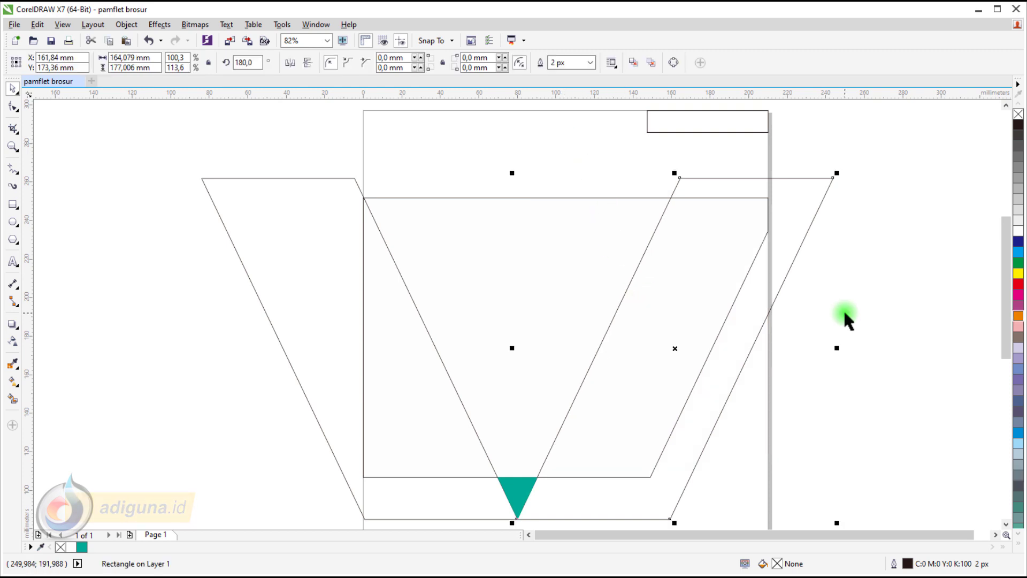
{"action": "right_click", "coordinate": [703, 188]}
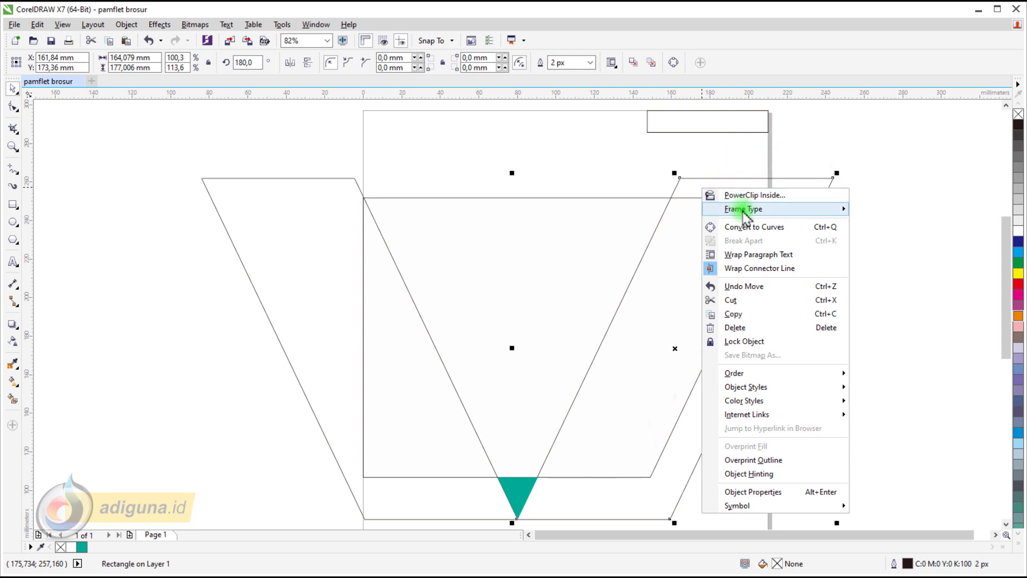
{"action": "left_click", "coordinate": [751, 227]}
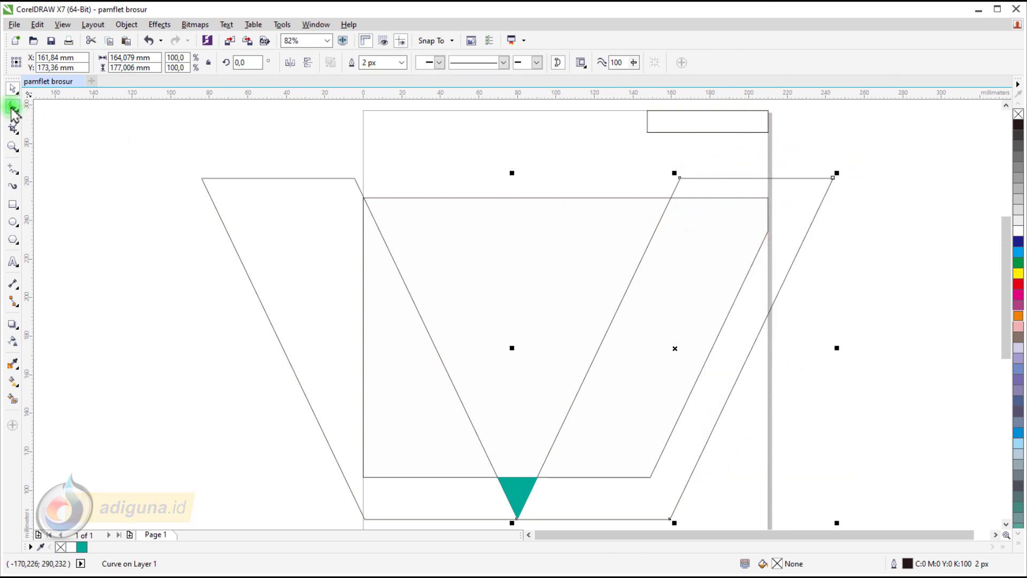
{"action": "left_click", "coordinate": [12, 107]}
{"action": "left_click_drag", "start_coordinate": [632, 164], "coordinate": [839, 160]}
{"action": "key", "text": "space"}
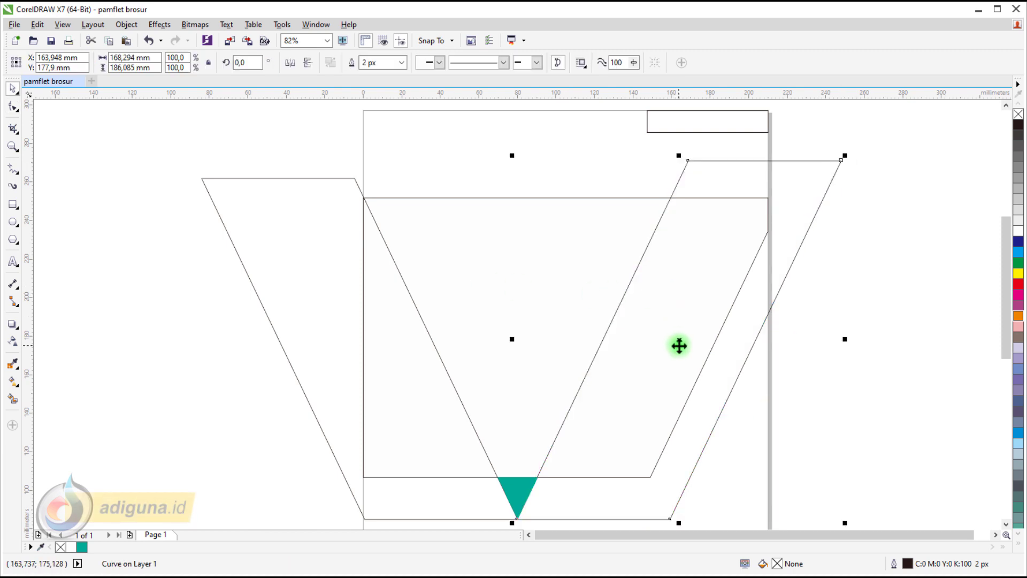
Duplicate the extended slanted shape, mirror the copy horizontally and move it so its top edge coincides with the original's
{"action": "right_click", "coordinate": [786, 187]}
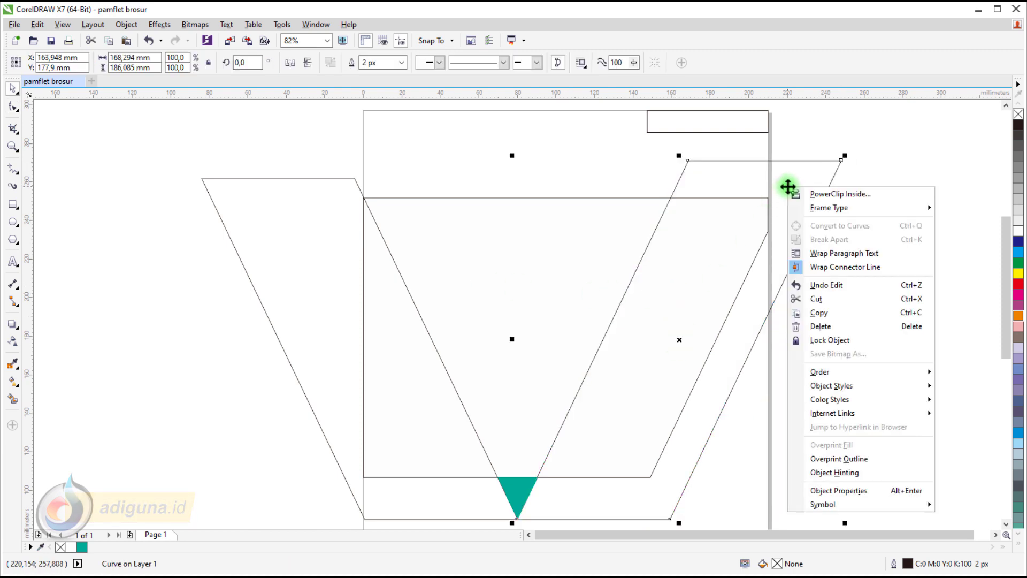
{"action": "left_click", "coordinate": [831, 314]}
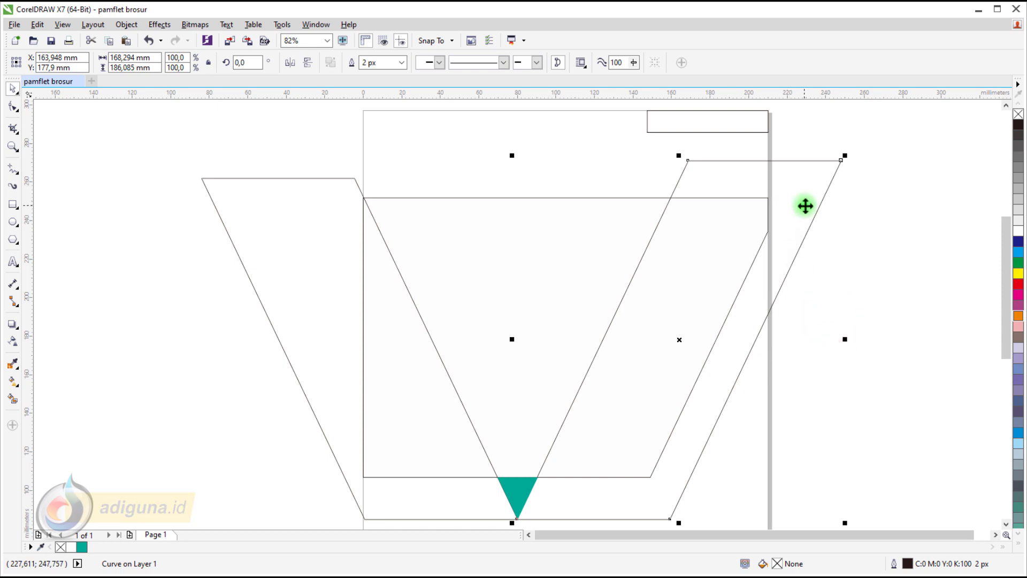
{"action": "right_click", "coordinate": [805, 205]}
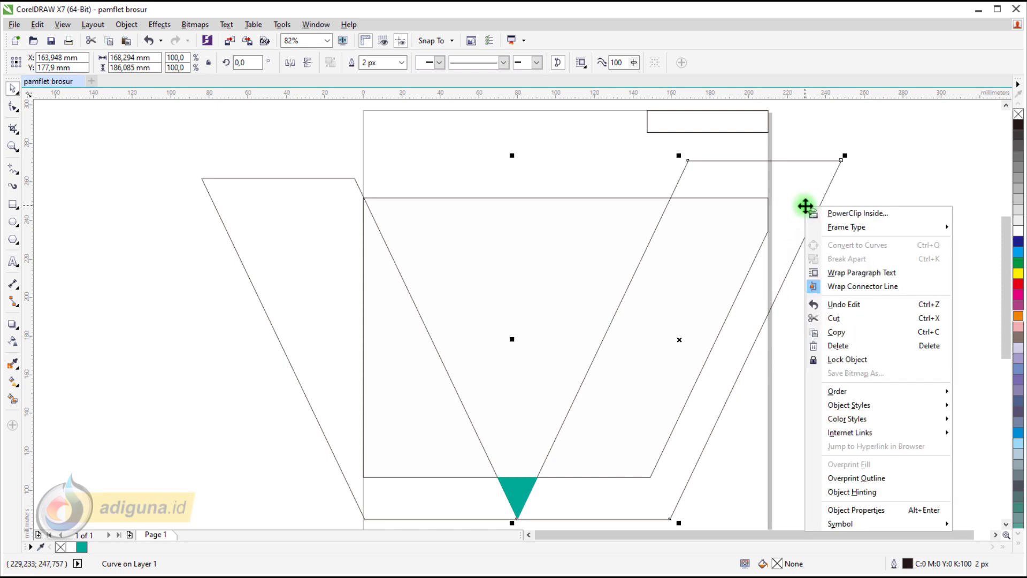
{"action": "left_click", "coordinate": [889, 149]}
{"action": "left_click", "coordinate": [626, 171]}
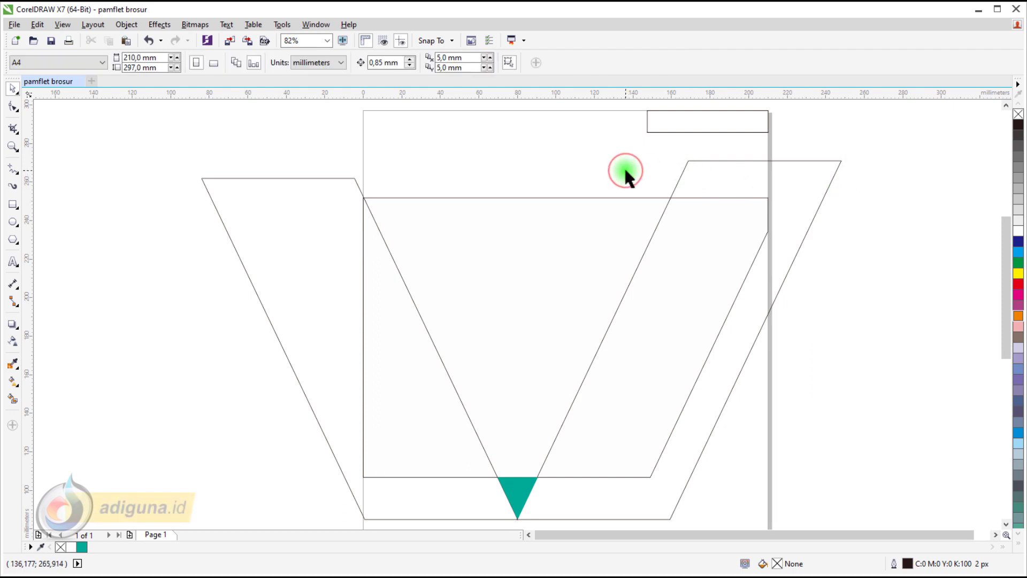
{"action": "right_click", "coordinate": [626, 171]}
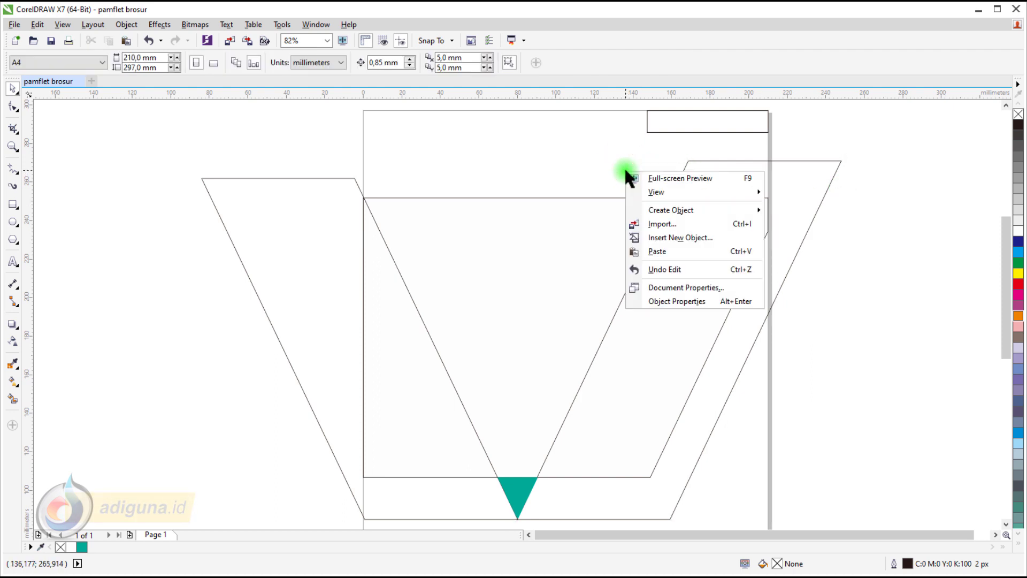
{"action": "left_click", "coordinate": [689, 252]}
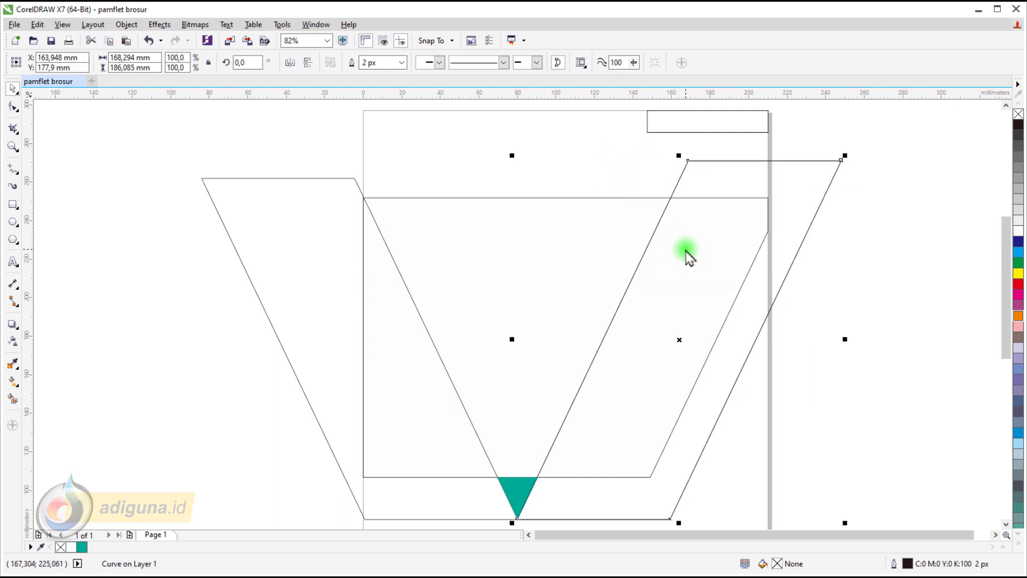
{"action": "left_click", "coordinate": [289, 63]}
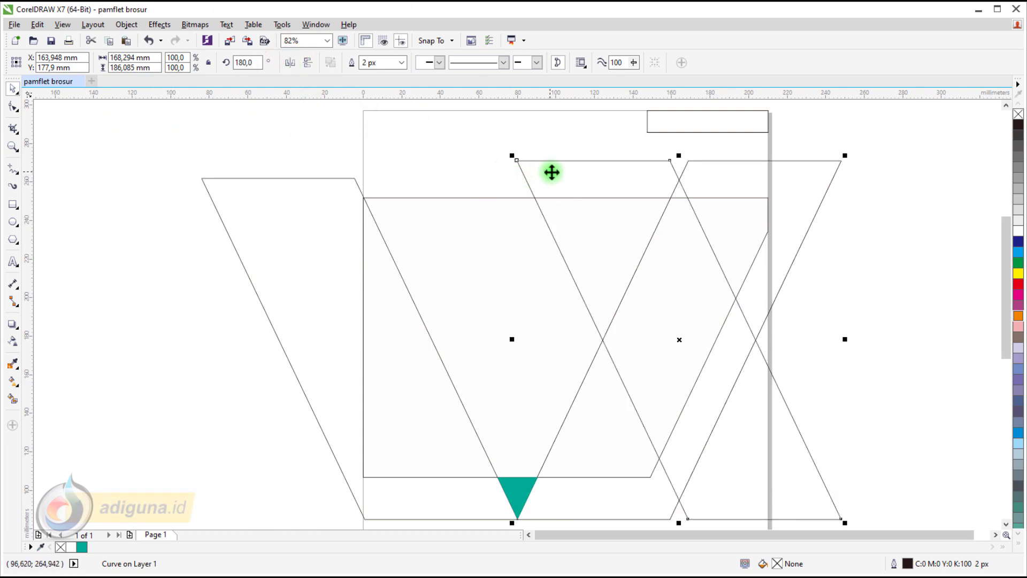
{"action": "left_click_drag", "start_coordinate": [556, 171], "coordinate": [728, 175]}
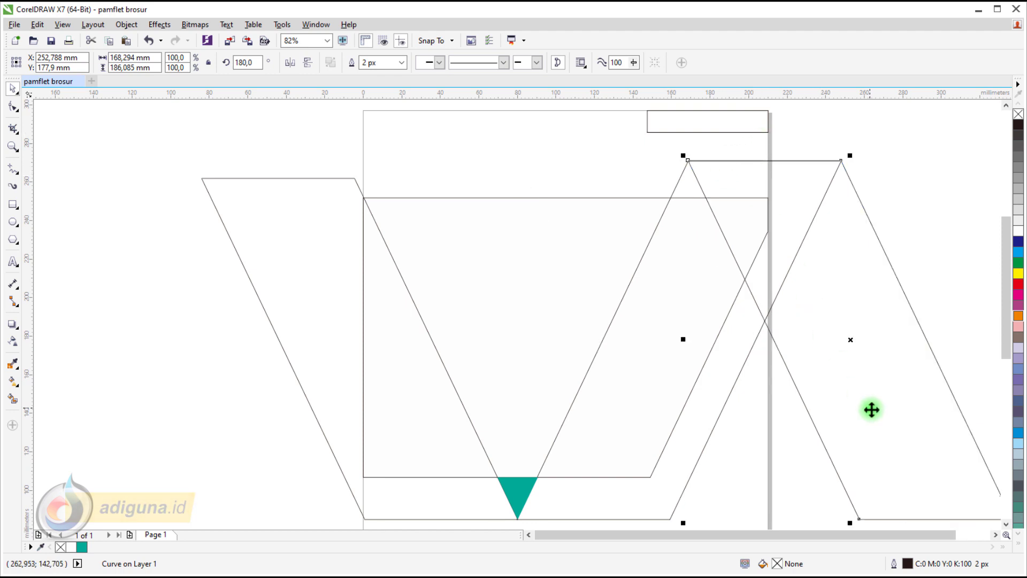
Skew the new copy's bottom edge inward to about 119 mm overall width, making it steeper, and deselect it
{"action": "left_click", "coordinate": [882, 438]}
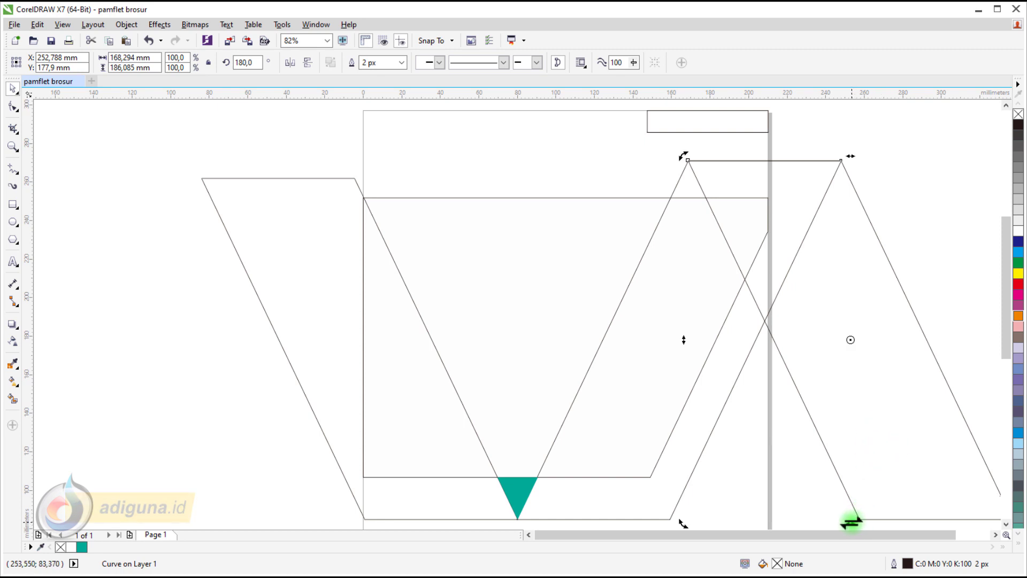
{"action": "left_click_drag", "start_coordinate": [851, 521], "coordinate": [751, 489]}
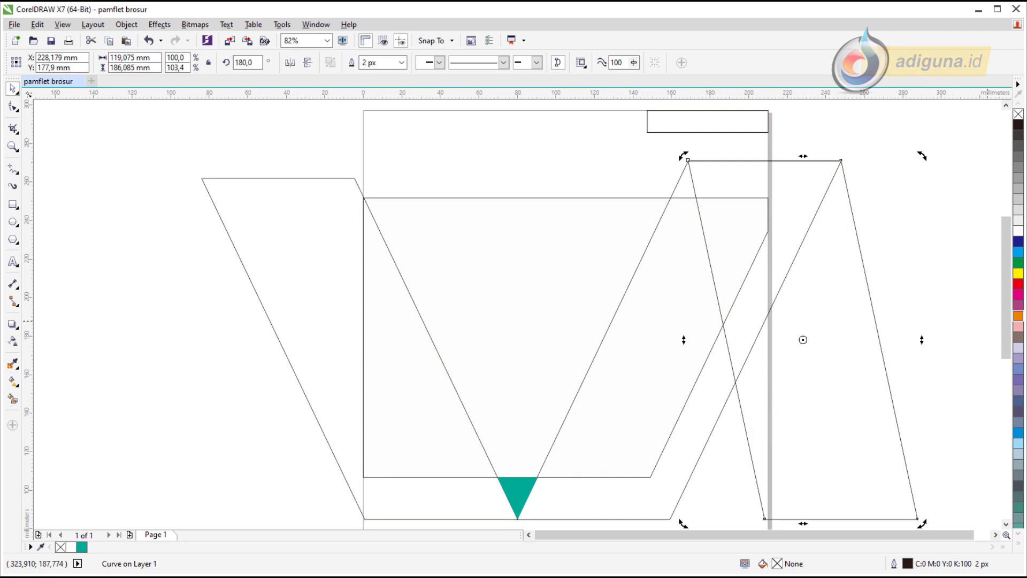
{"action": "key", "text": "Escape"}
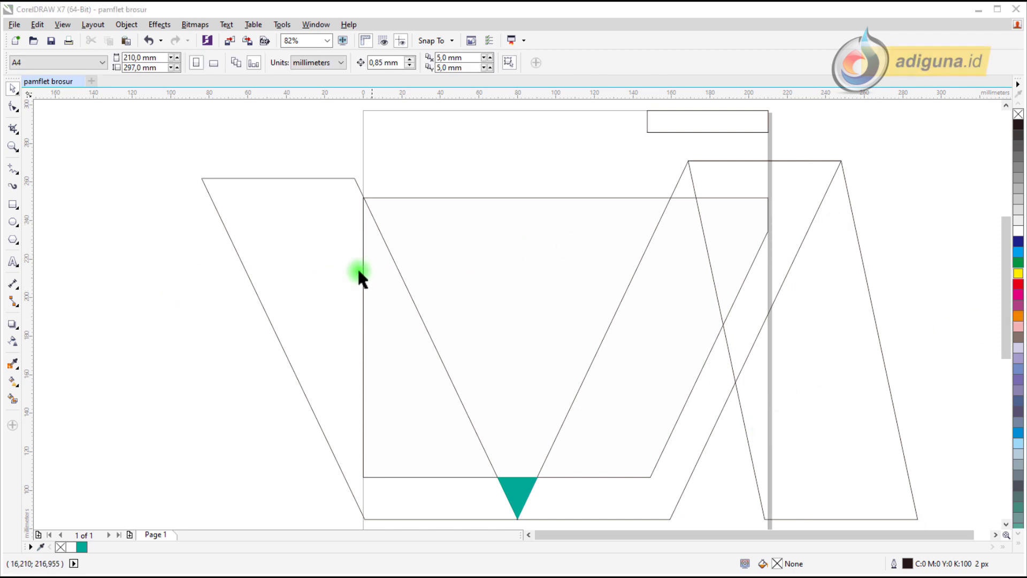
Smart-fill the small triangle above the wide shape, at the shared top corner of the two overlapping slanted outlines, with the teal colour
{"action": "left_click", "coordinate": [13, 400]}
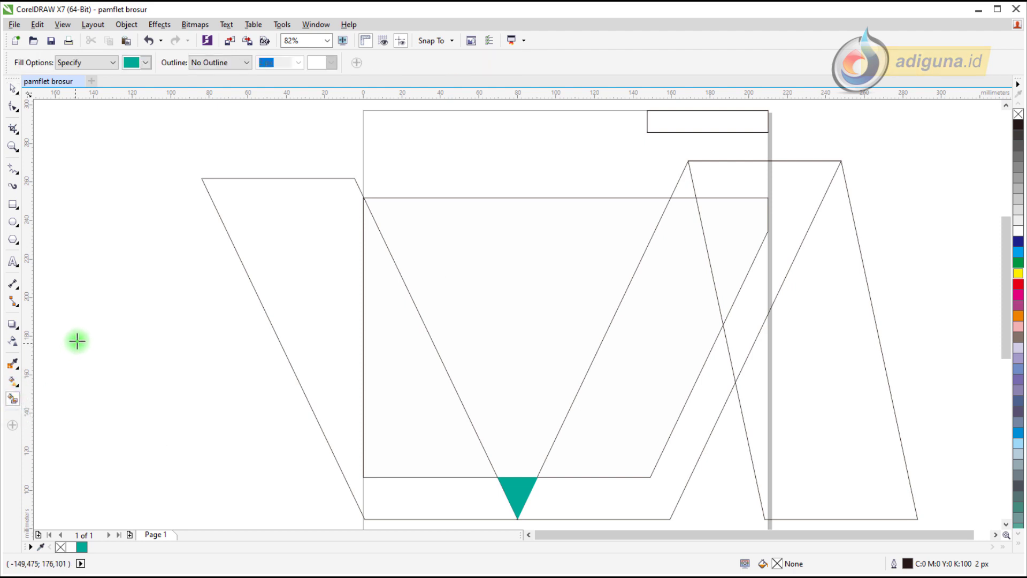
{"action": "left_click", "coordinate": [134, 64]}
{"action": "left_click", "coordinate": [133, 66]}
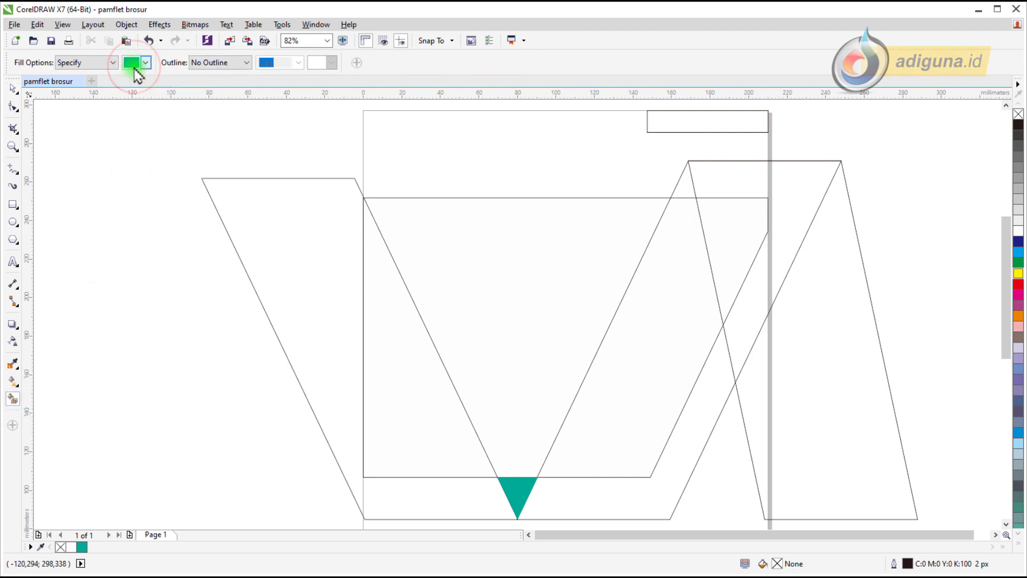
{"action": "left_click", "coordinate": [691, 185]}
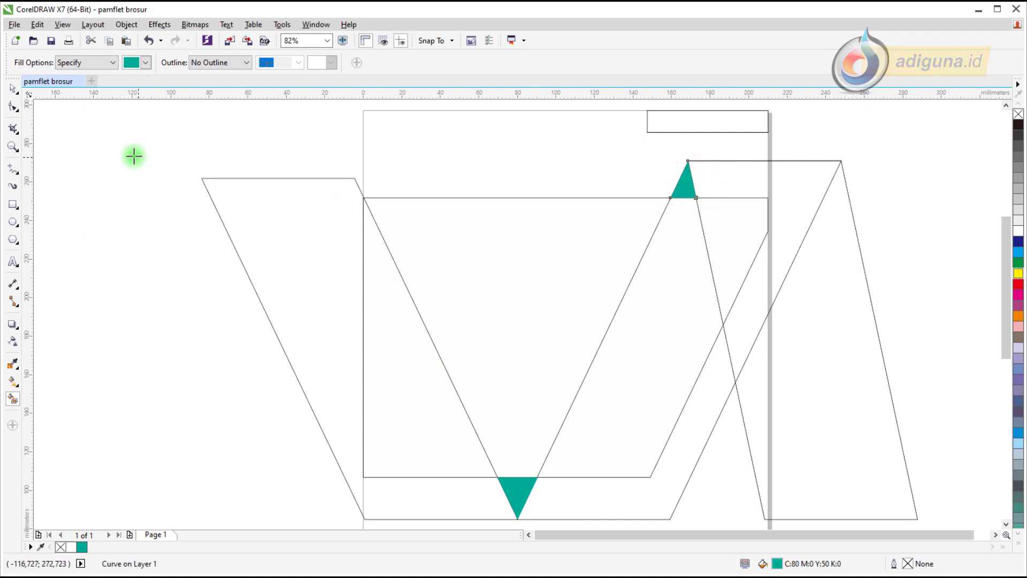
{"action": "left_click", "coordinate": [12, 88]}
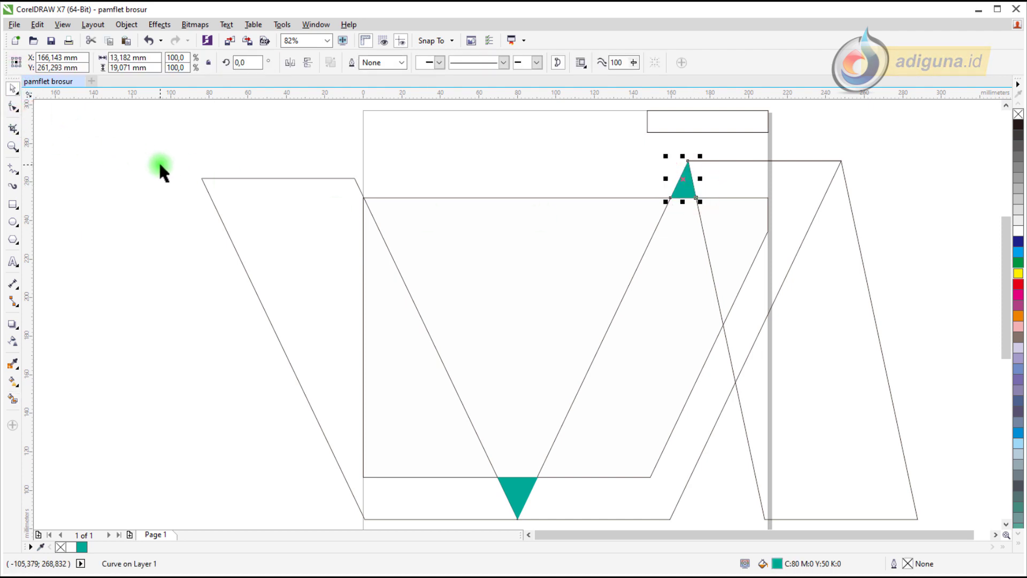
Smart-fill the wide shape's upper-right area, between the steep slanted outline and the page edge, with the same teal
{"action": "left_click", "coordinate": [822, 305]}
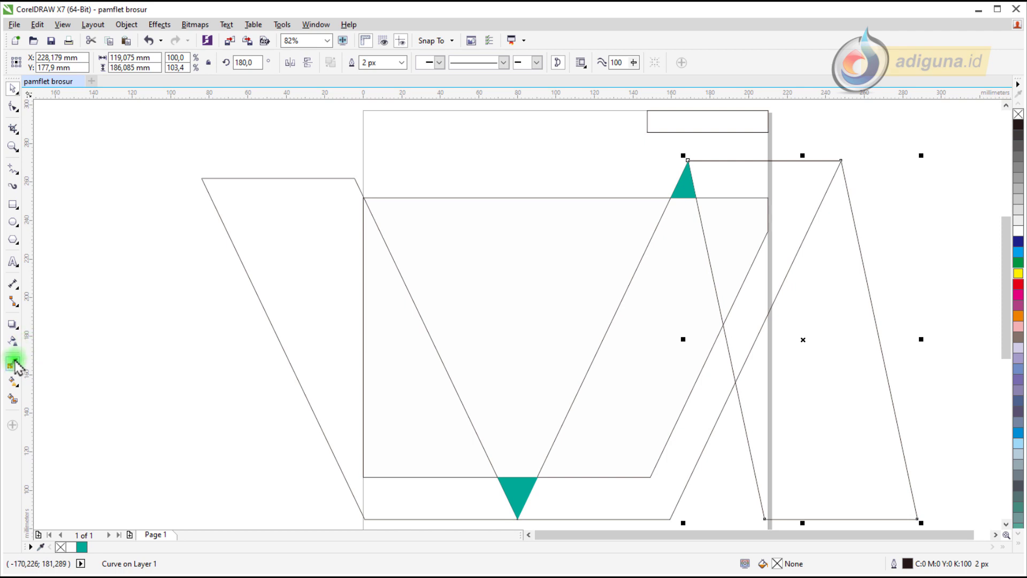
{"action": "left_click", "coordinate": [12, 398]}
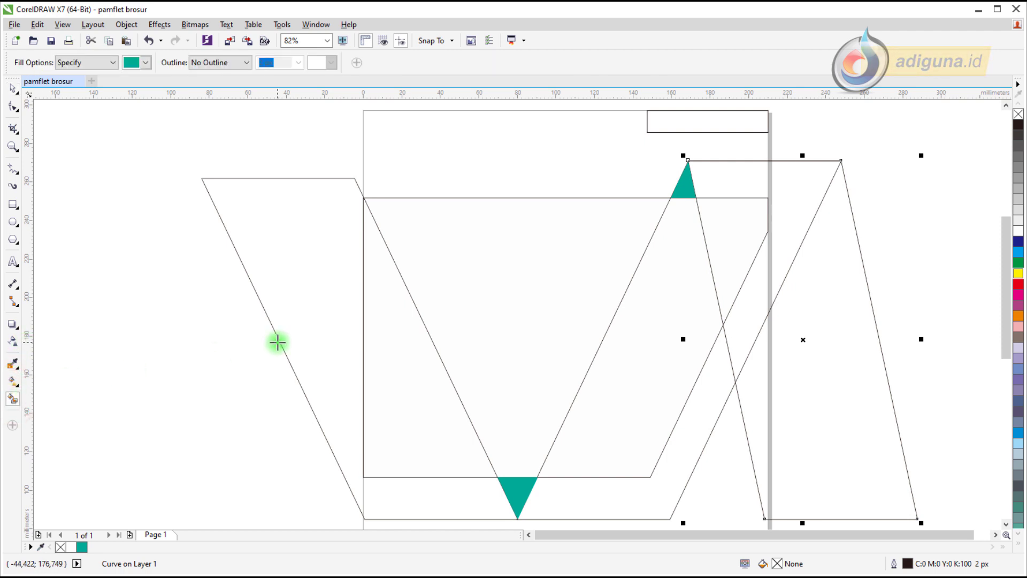
{"action": "left_click", "coordinate": [730, 236]}
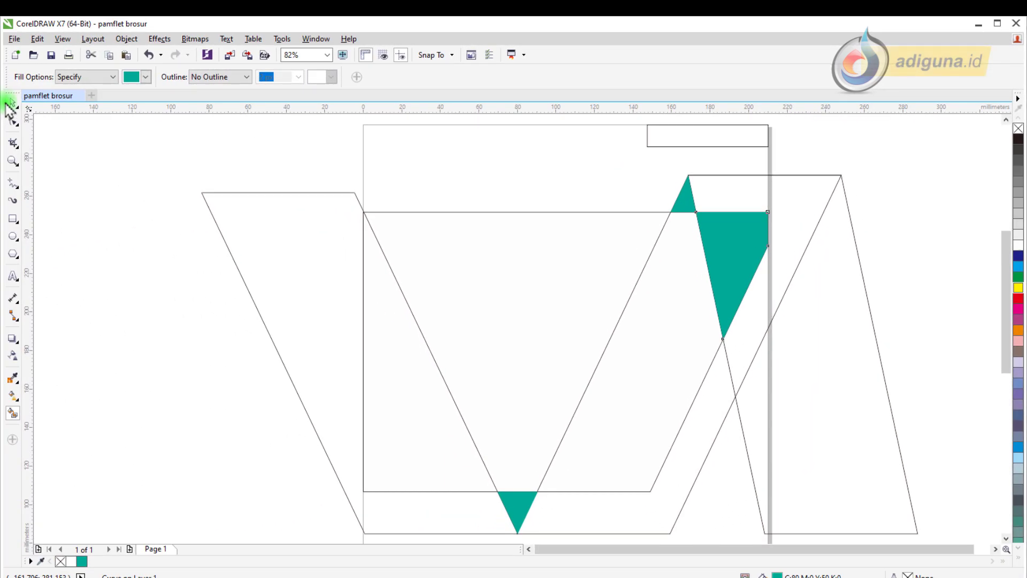
{"action": "left_click", "coordinate": [12, 103]}
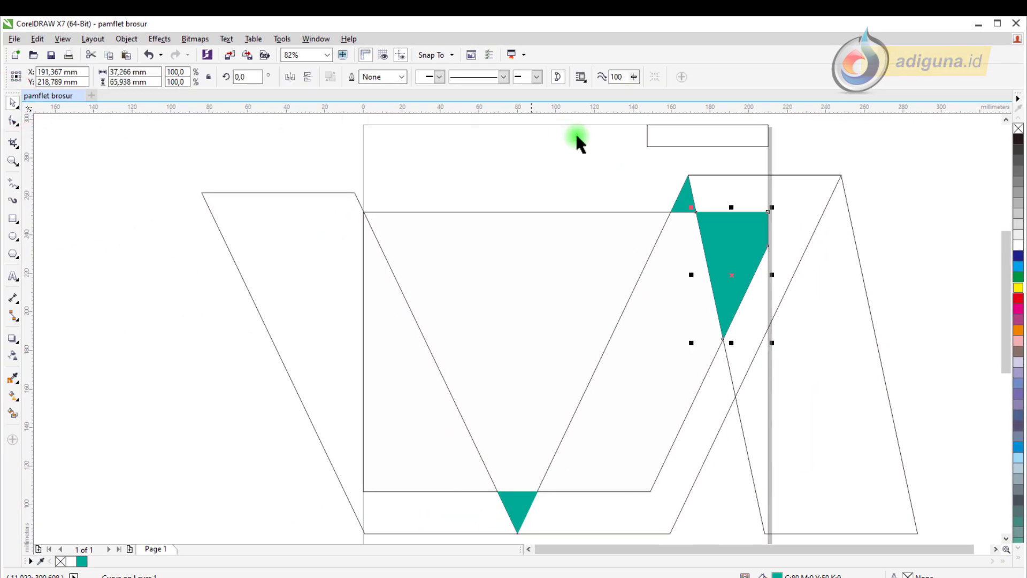
Delete the steep slanted copy and the mirrored slanted outline, keeping the teal filled pieces
{"action": "left_click", "coordinate": [830, 250]}
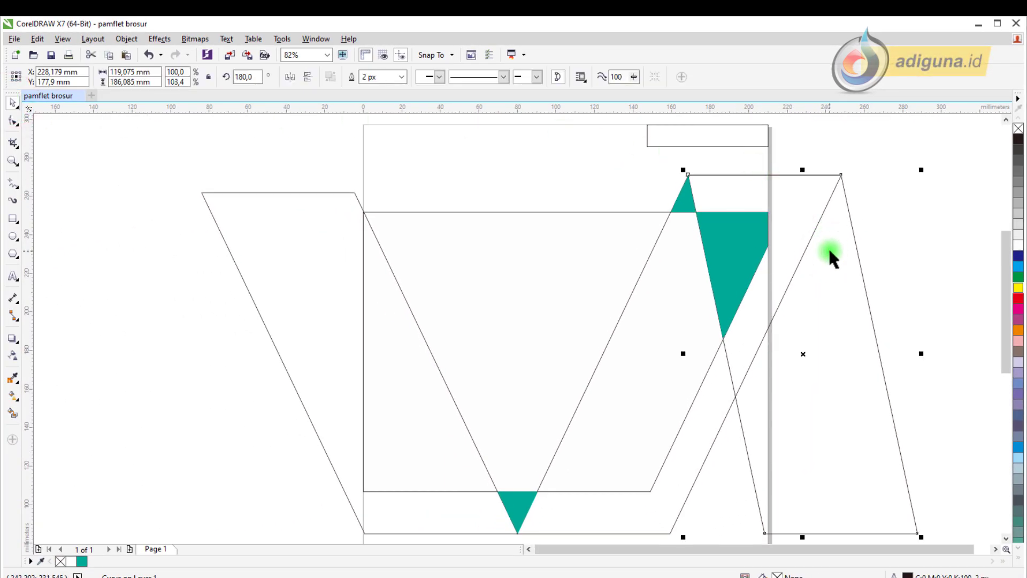
{"action": "key", "text": "Delete"}
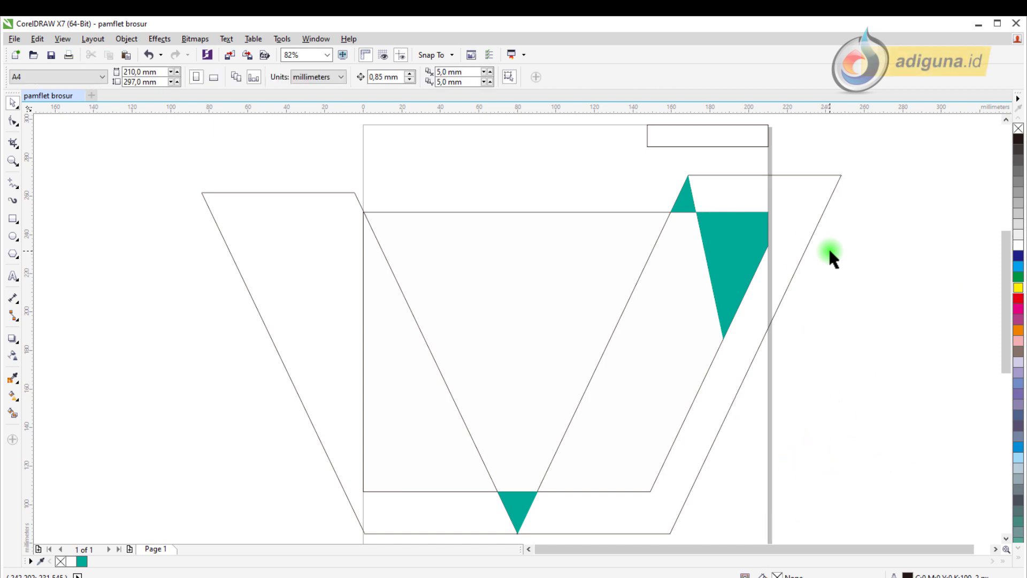
{"action": "left_click", "coordinate": [792, 212]}
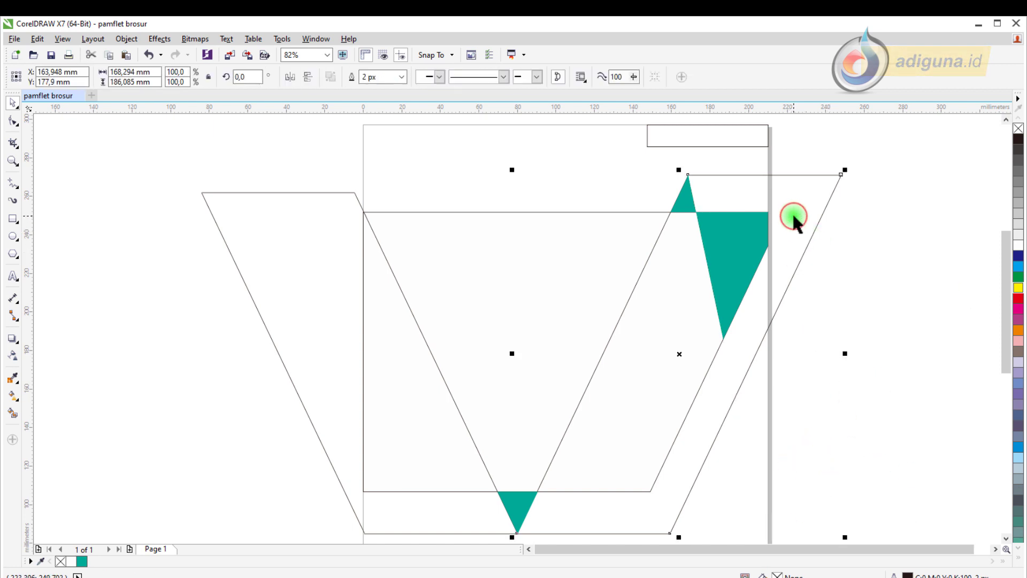
{"action": "key", "text": "Delete"}
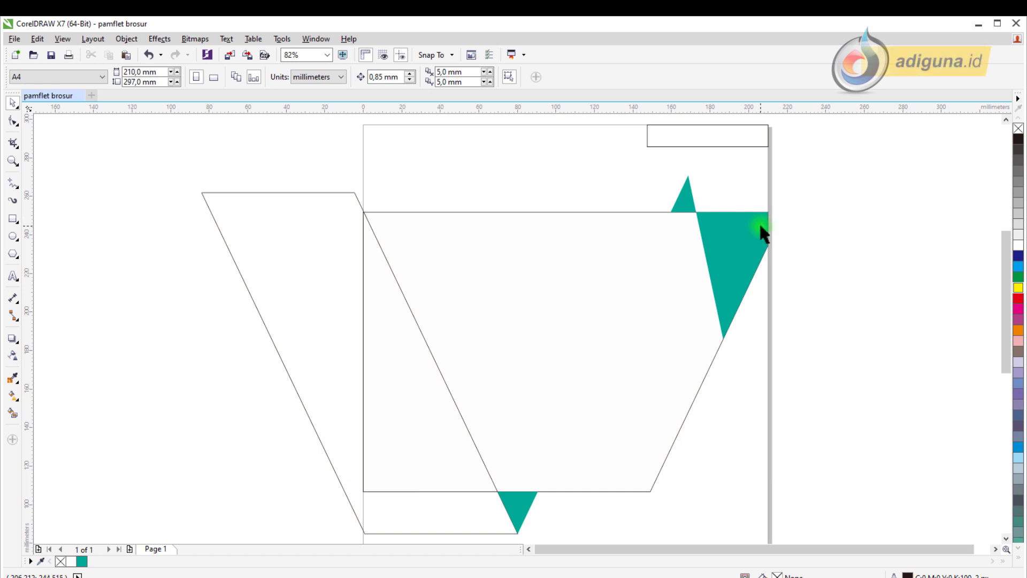
Raise the large teal shape's two top nodes level with the small triangle's apex, making it about 85 mm high, and deselect it
{"action": "left_click", "coordinate": [720, 223]}
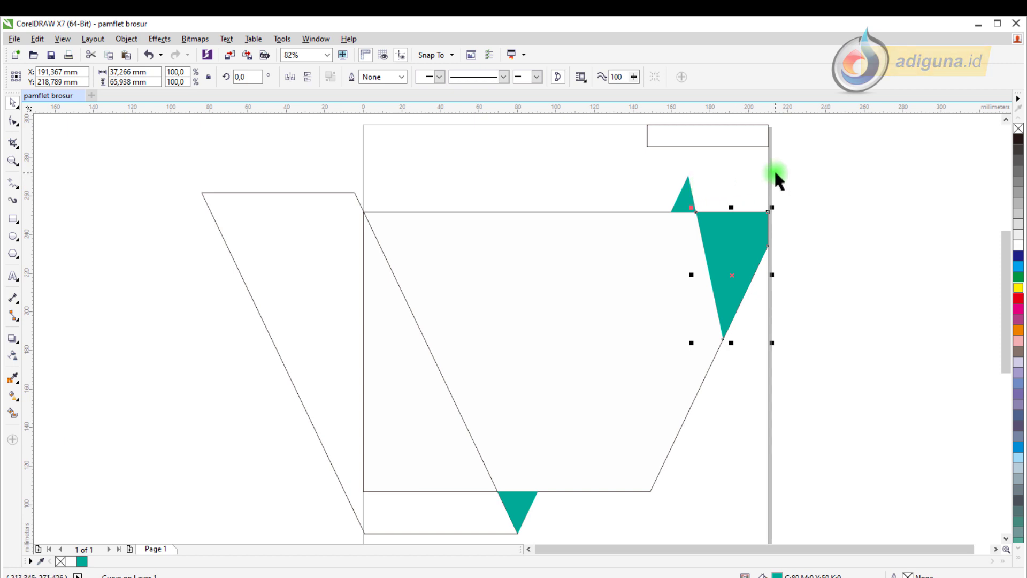
{"action": "scroll", "coordinate": [783, 161], "scroll_direction": "up", "scroll_amount": 2}
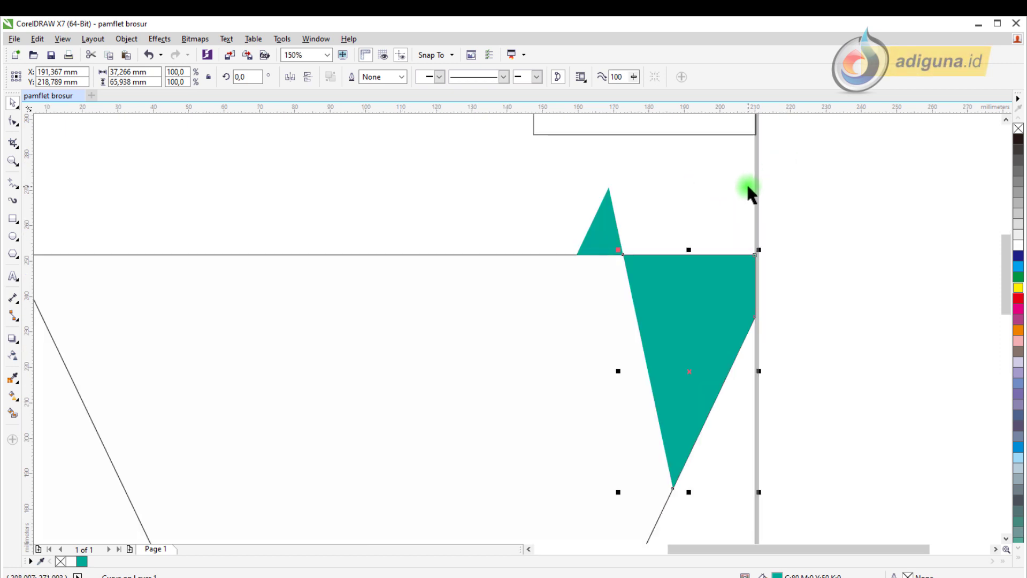
{"action": "left_click", "coordinate": [13, 121]}
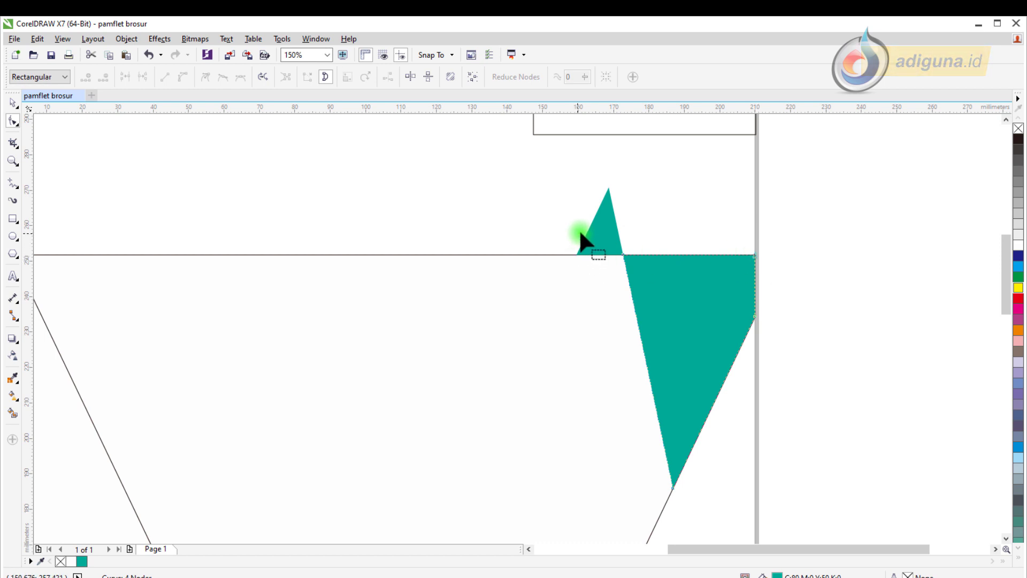
{"action": "left_click_drag", "start_coordinate": [589, 232], "coordinate": [759, 258]}
{"action": "key", "text": "ctrl+z"}
{"action": "left_click_drag", "start_coordinate": [728, 220], "coordinate": [754, 185]}
{"action": "left_click_drag", "start_coordinate": [624, 255], "coordinate": [609, 188]}
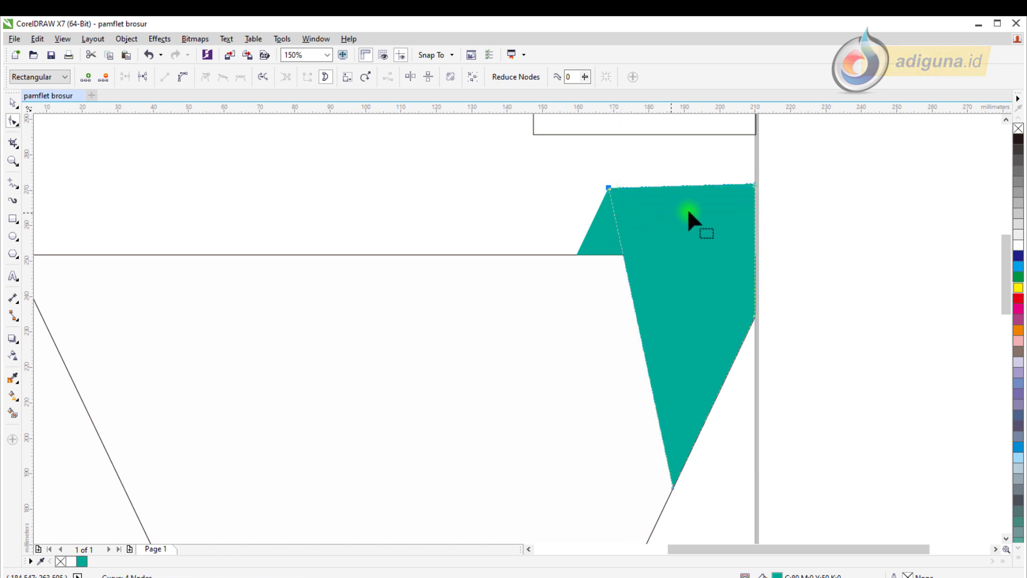
{"action": "left_click_drag", "start_coordinate": [753, 186], "coordinate": [754, 187]}
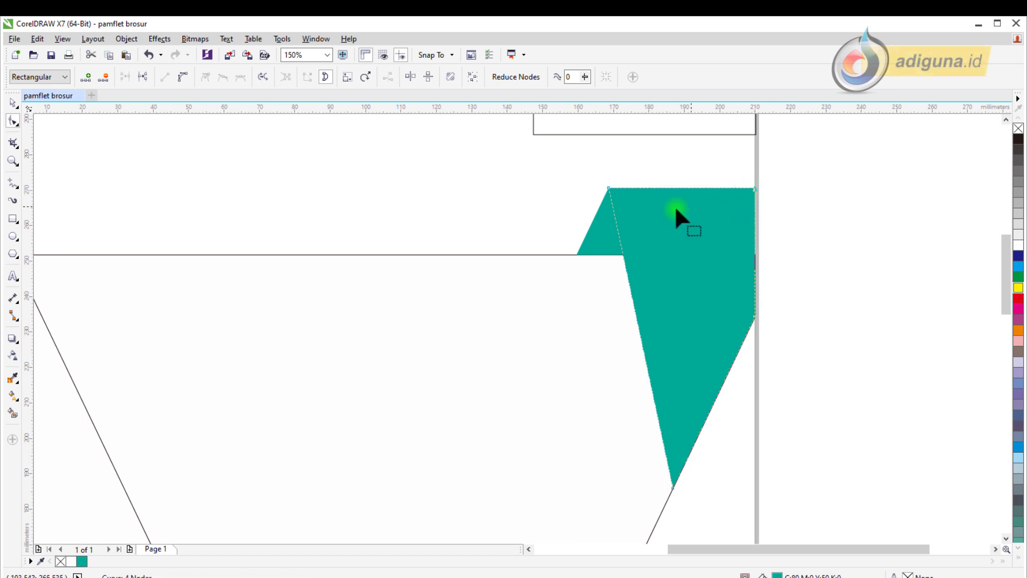
{"action": "left_click", "coordinate": [13, 102]}
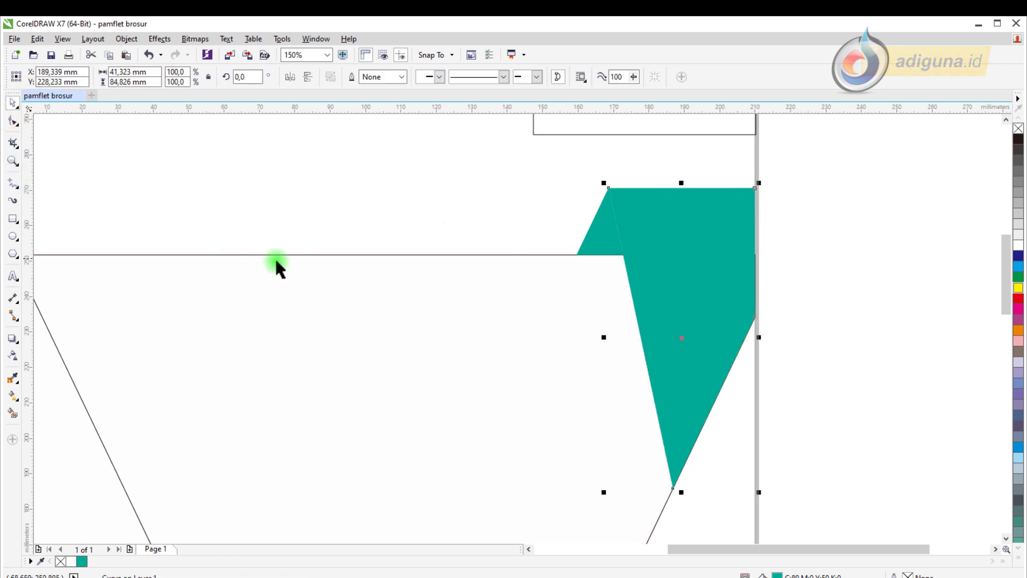
{"action": "scroll", "coordinate": [488, 306], "scroll_direction": "down", "scroll_amount": 2}
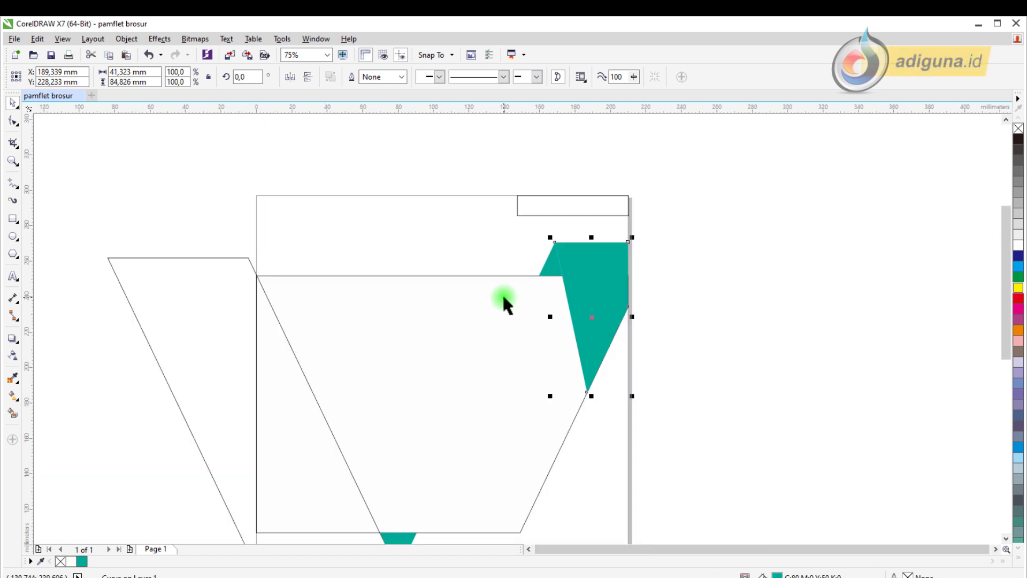
{"action": "key", "text": "Escape"}
Change the small upper triangle's fill to the darker teal C 90, M 50, Y 50, K 0
{"action": "scroll", "coordinate": [556, 253], "scroll_direction": "up", "scroll_amount": 2}
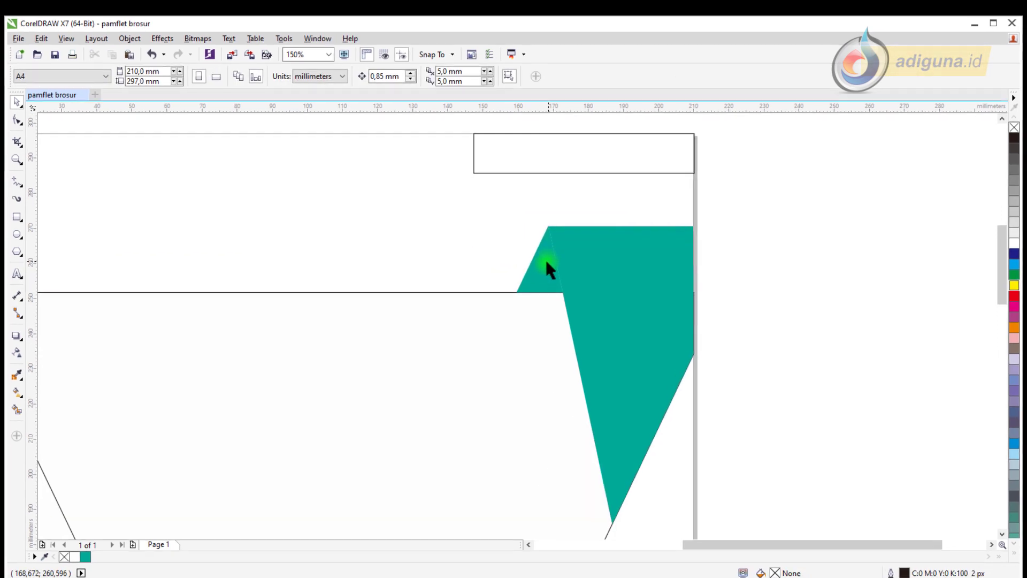
{"action": "left_click", "coordinate": [549, 268]}
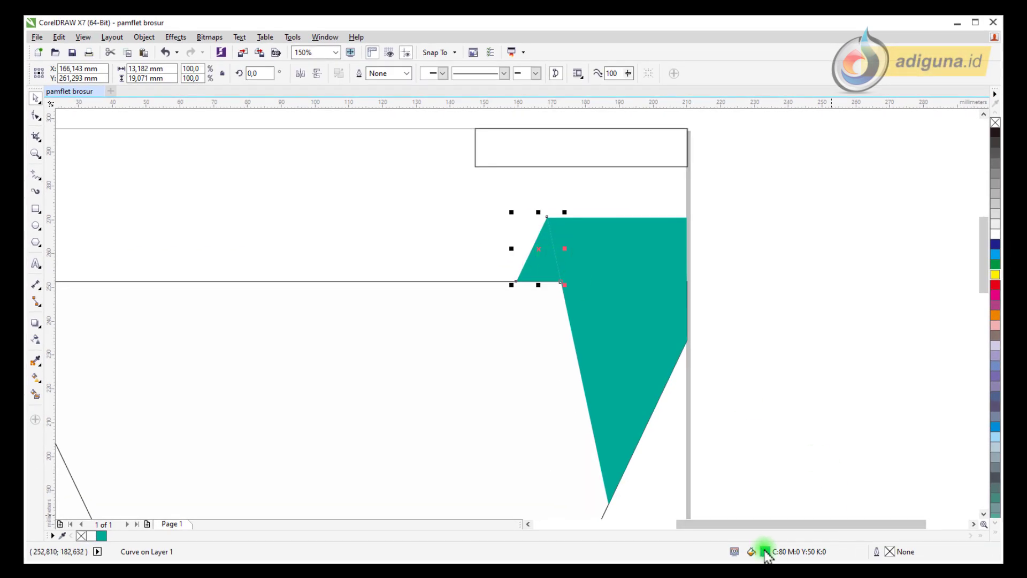
{"action": "double_click", "coordinate": [765, 550]}
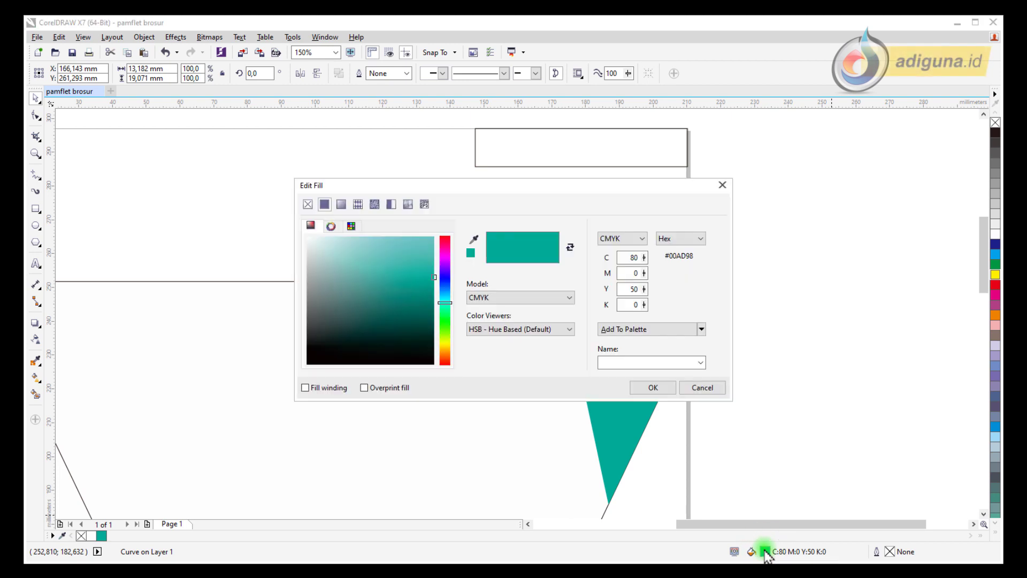
{"action": "double_click", "coordinate": [630, 273]}
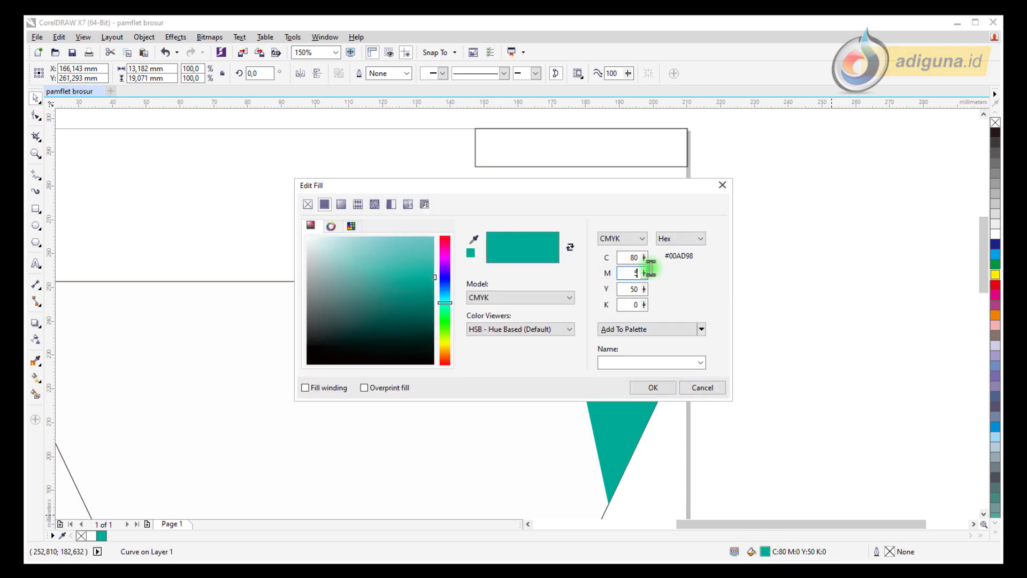
{"action": "key", "text": "Tab"}
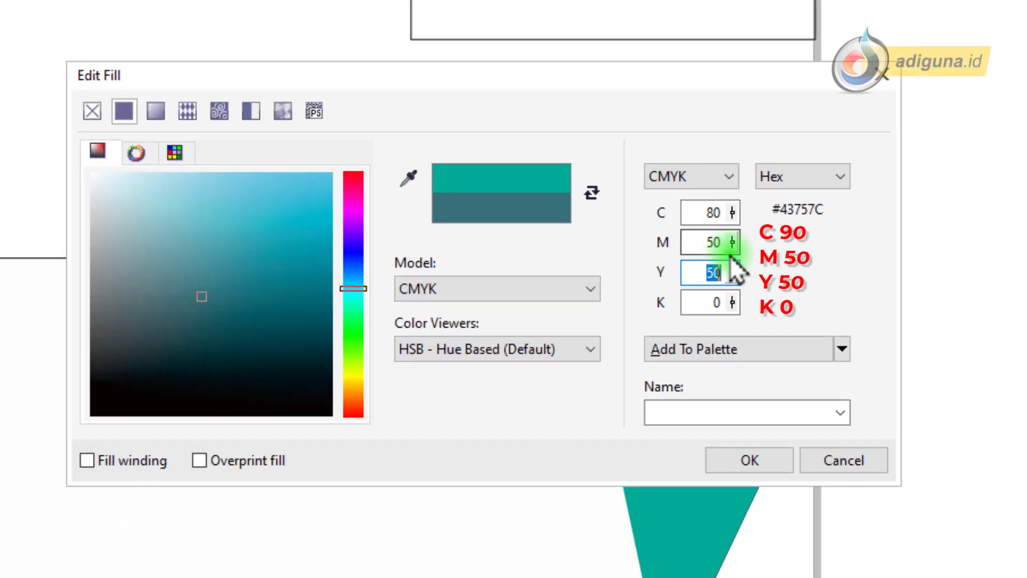
{"action": "double_click", "coordinate": [716, 212]}
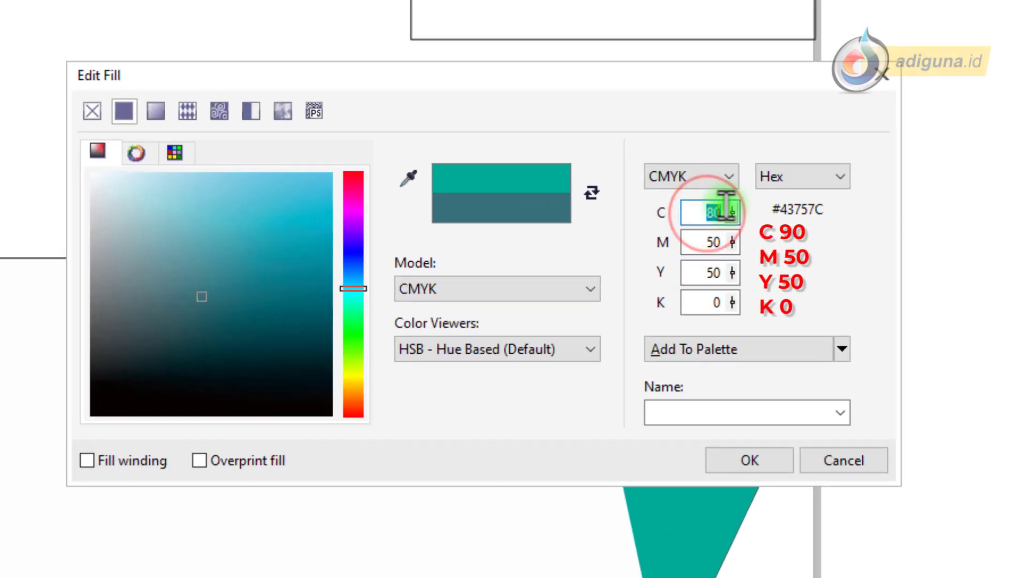
{"action": "key", "text": "Tab"}
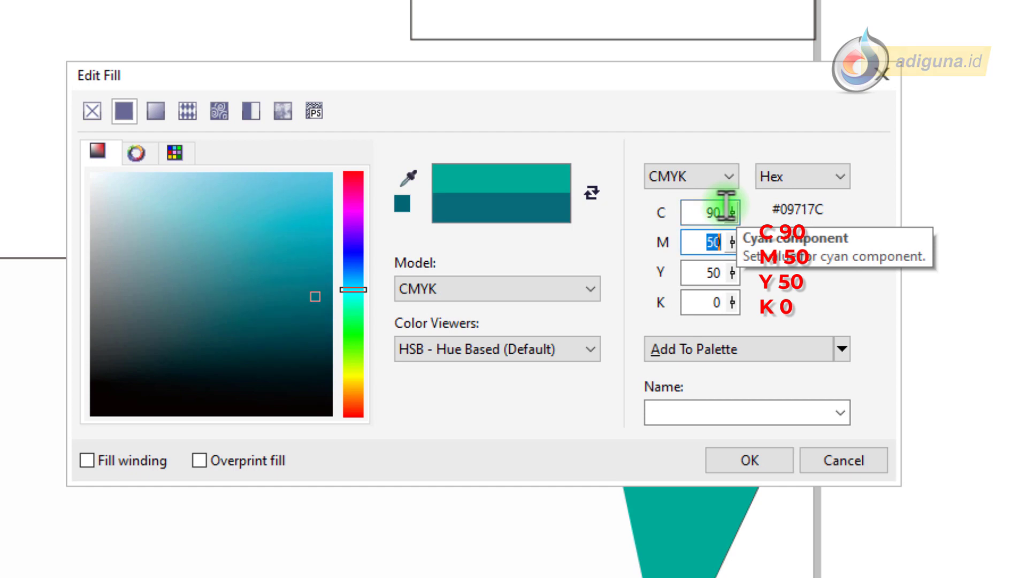
{"action": "left_click", "coordinate": [746, 458]}
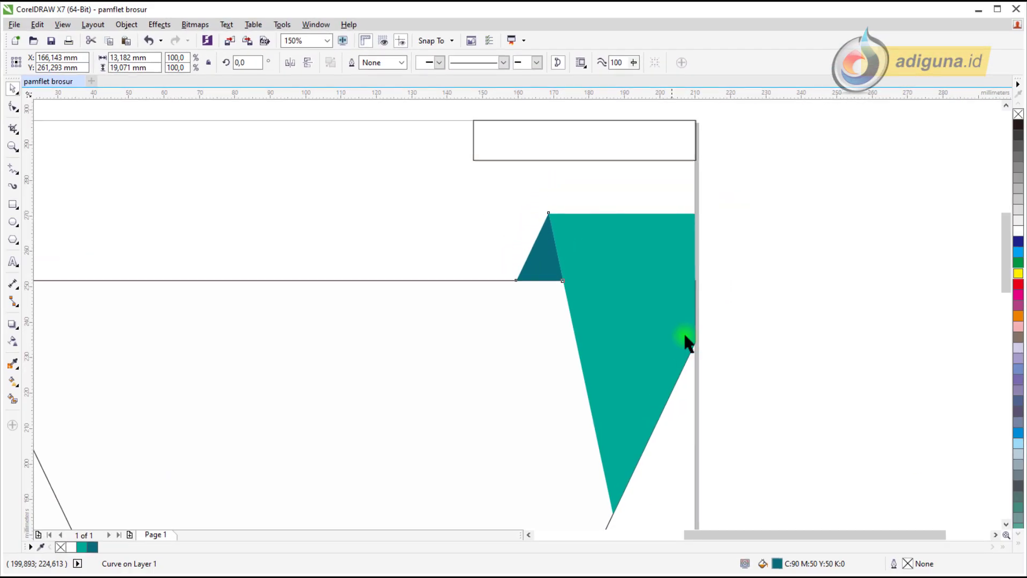
Apply the same dark teal to the small triangle below the wide shape and deselect it
{"action": "scroll", "coordinate": [676, 348], "scroll_direction": "down", "scroll_amount": 1}
{"action": "left_click", "coordinate": [449, 501]}
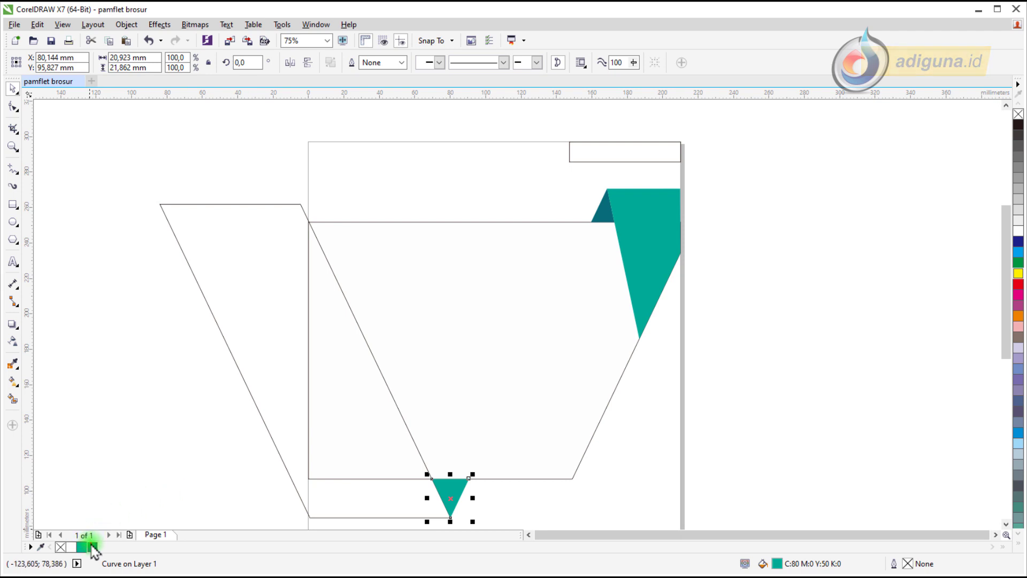
{"action": "left_click", "coordinate": [92, 547]}
{"action": "left_click", "coordinate": [161, 431]}
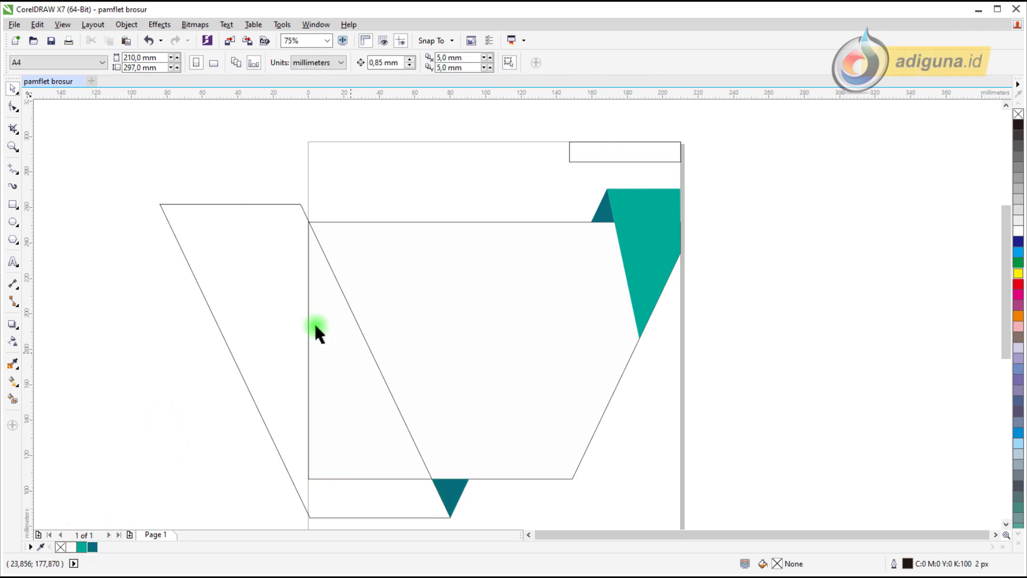
Draw a rectangle about 98 by 205 mm against the page's left edge, covering the part of the slanted shape outside the page
{"action": "left_click", "coordinate": [274, 296]}
{"action": "scroll", "coordinate": [285, 297], "scroll_direction": "down", "scroll_amount": 1}
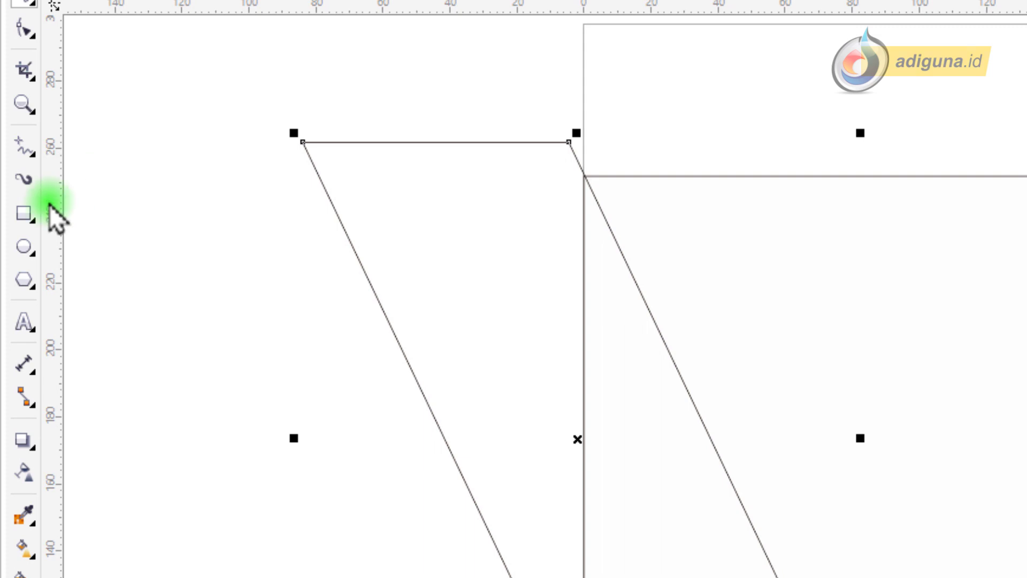
{"action": "left_click", "coordinate": [24, 212]}
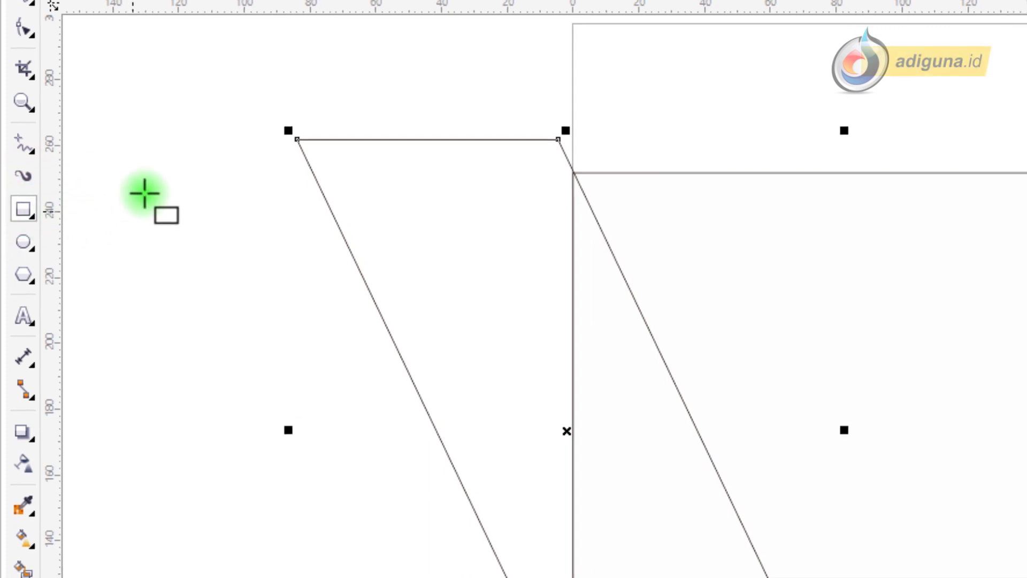
{"action": "left_click_drag", "start_coordinate": [248, 79], "coordinate": [575, 577]}
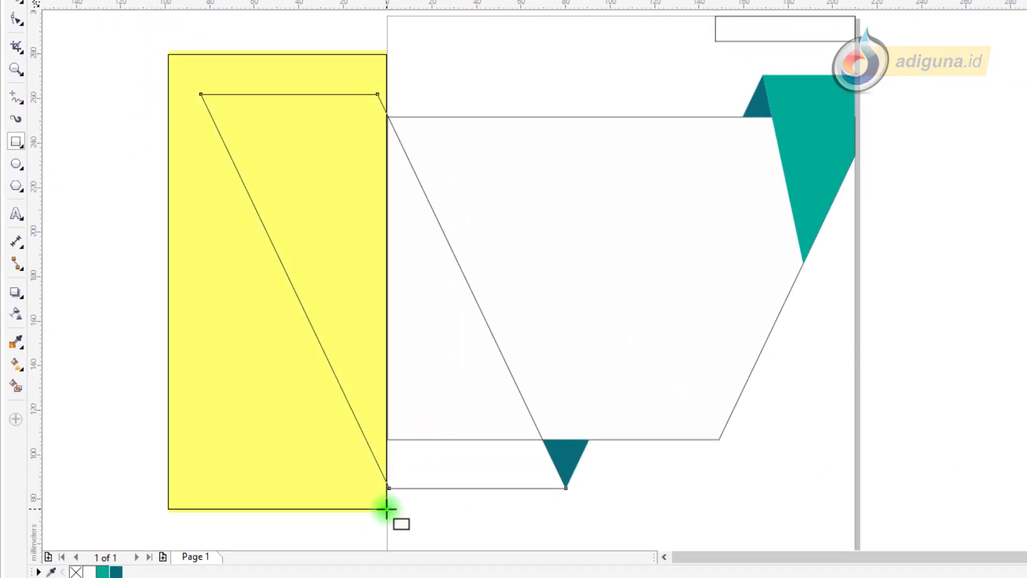
{"action": "left_click_drag", "start_coordinate": [387, 509], "coordinate": [387, 510]}
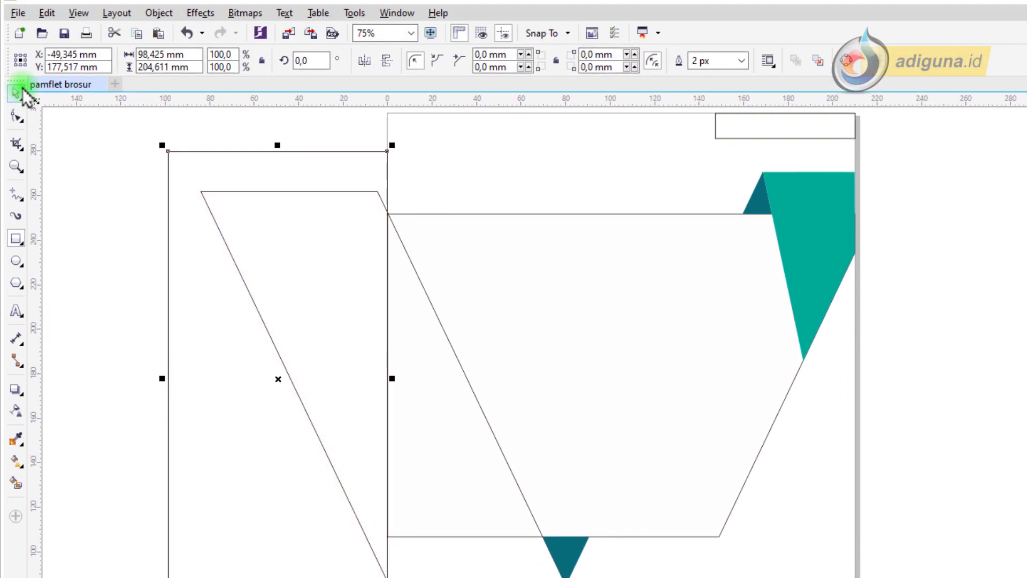
Trim the large slanted shape with the tall rectangle along the page's left edge and delete that rectangle
{"action": "left_click", "coordinate": [17, 94]}
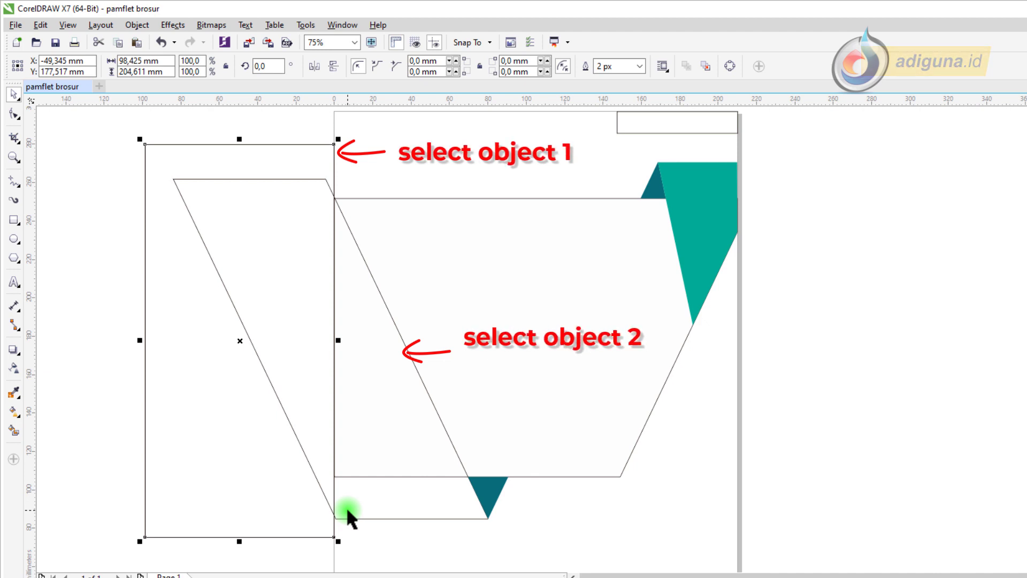
{"action": "left_click", "coordinate": [347, 510], "text": "shift"}
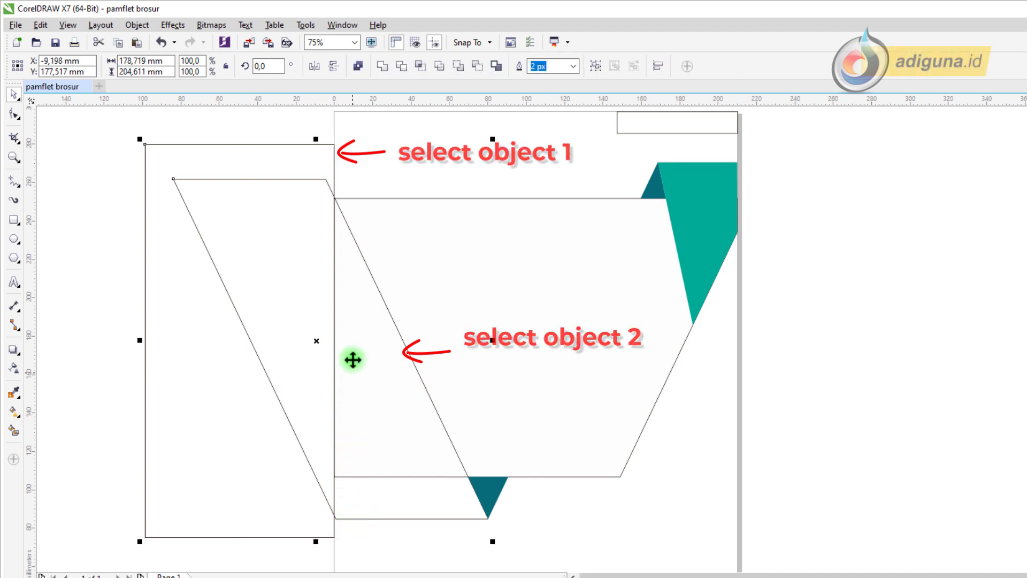
{"action": "left_click", "coordinate": [402, 66]}
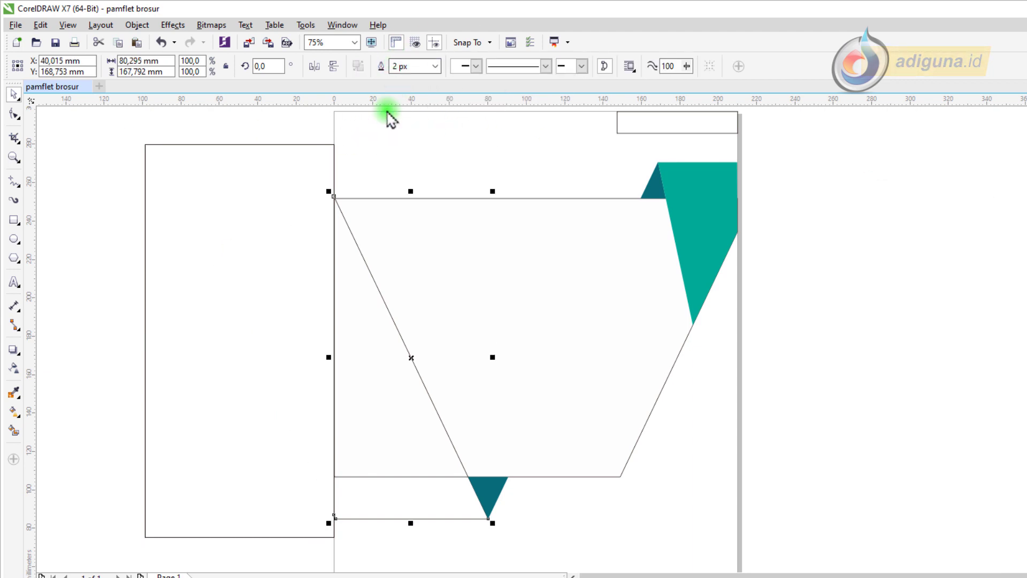
{"action": "left_click", "coordinate": [286, 400]}
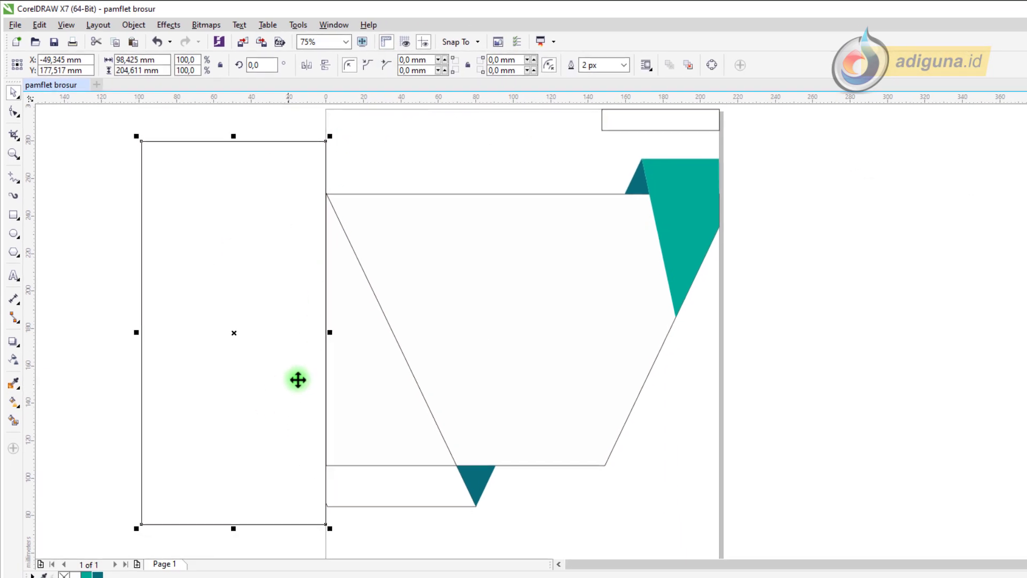
{"action": "key", "text": "Delete"}
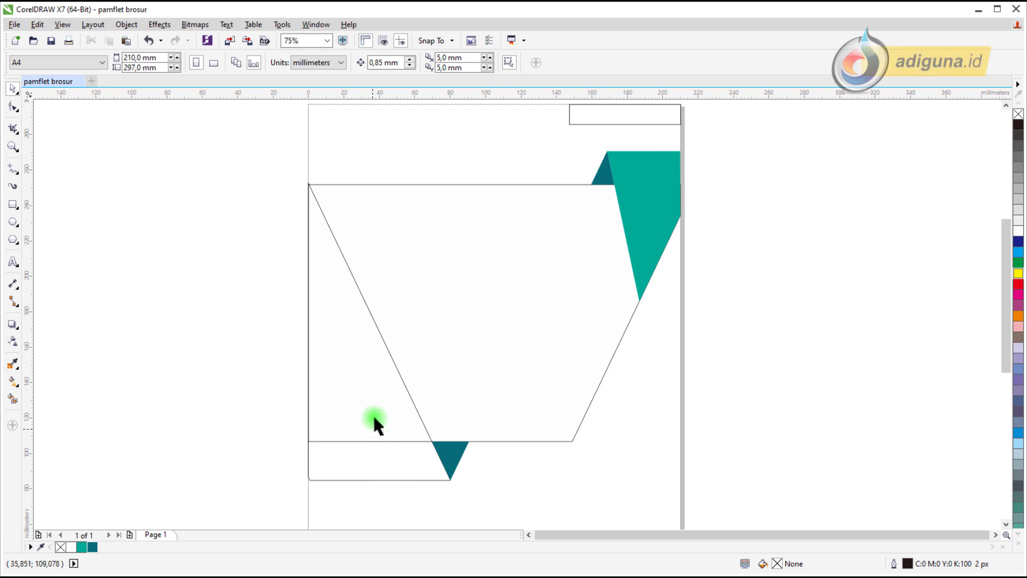
Fill the trimmed shape at the page's left edge with the document's lighter teal and deselect it
{"action": "left_click", "coordinate": [366, 364]}
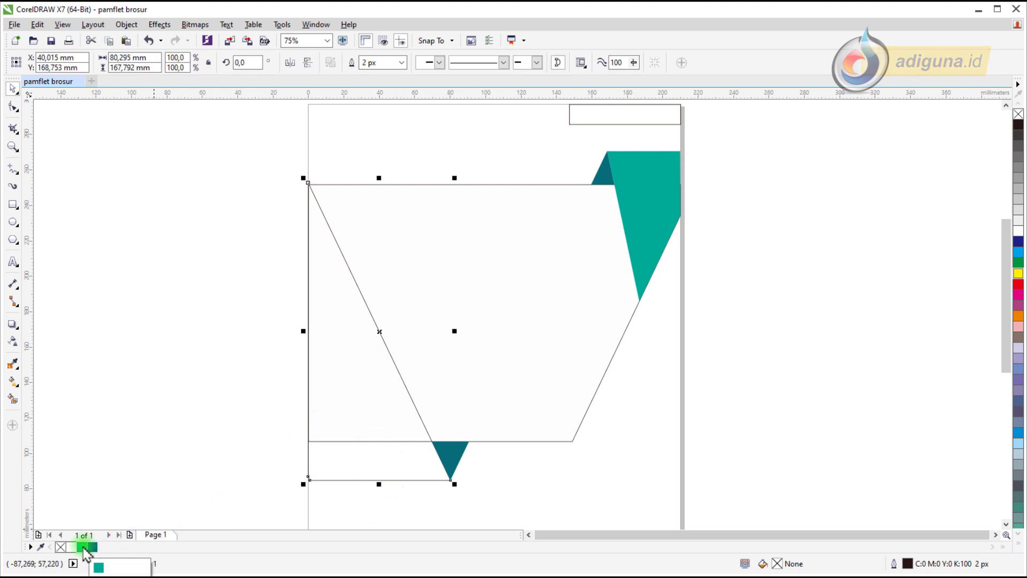
{"action": "left_click", "coordinate": [84, 548]}
{"action": "left_click", "coordinate": [165, 341]}
{"action": "scroll", "coordinate": [318, 262], "scroll_direction": "down", "scroll_amount": 2}
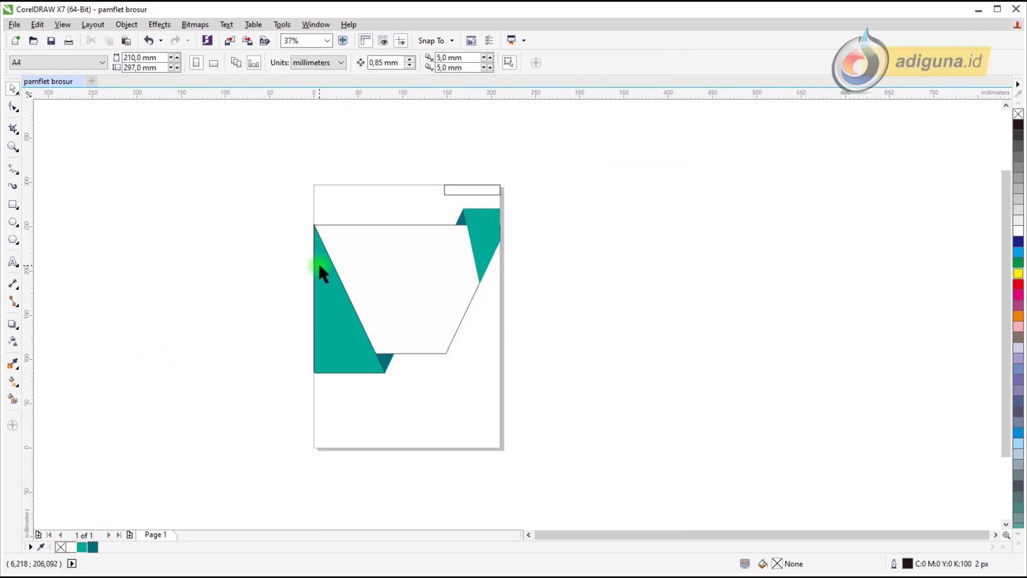
Delete the small unfilled rectangle in the page's upper-right corner
{"action": "scroll", "coordinate": [384, 227], "scroll_direction": "up", "scroll_amount": 2}
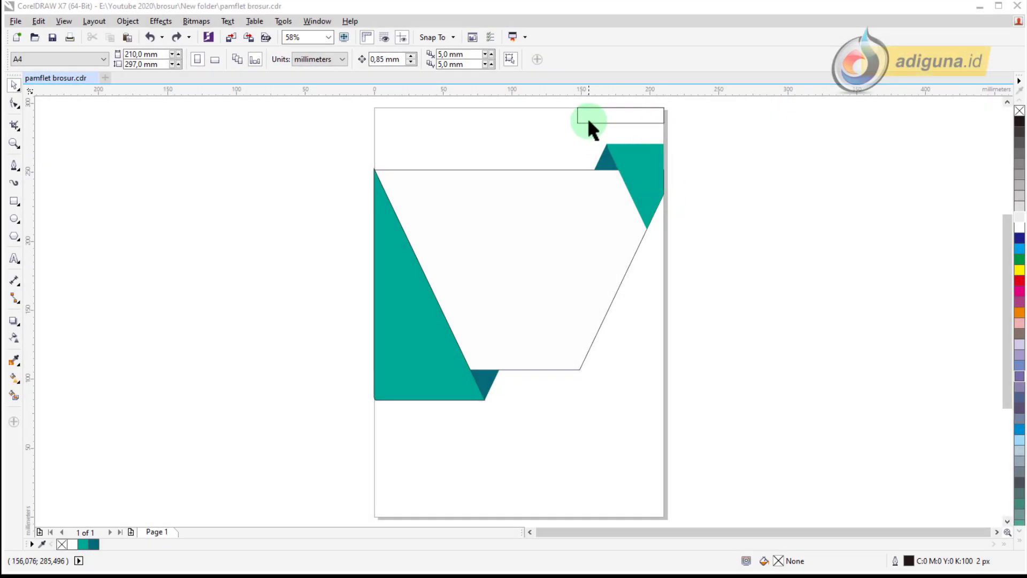
{"action": "left_click", "coordinate": [587, 119]}
{"action": "key", "text": "Delete"}
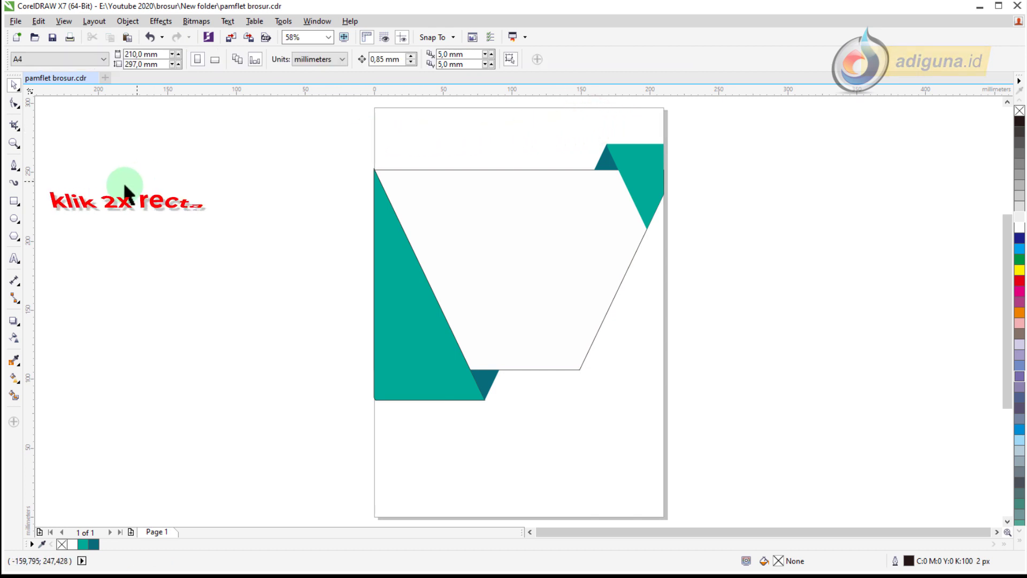
Create a page-sized rectangle of 210 by 297 mm, convert it to curves and deselect it
{"action": "double_click", "coordinate": [15, 201]}
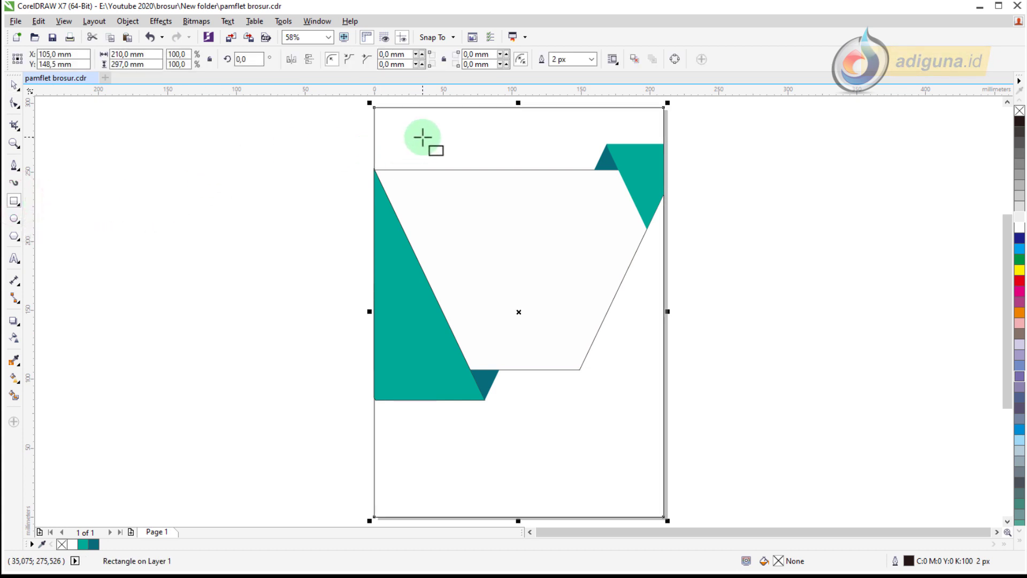
{"action": "right_click", "coordinate": [423, 138]}
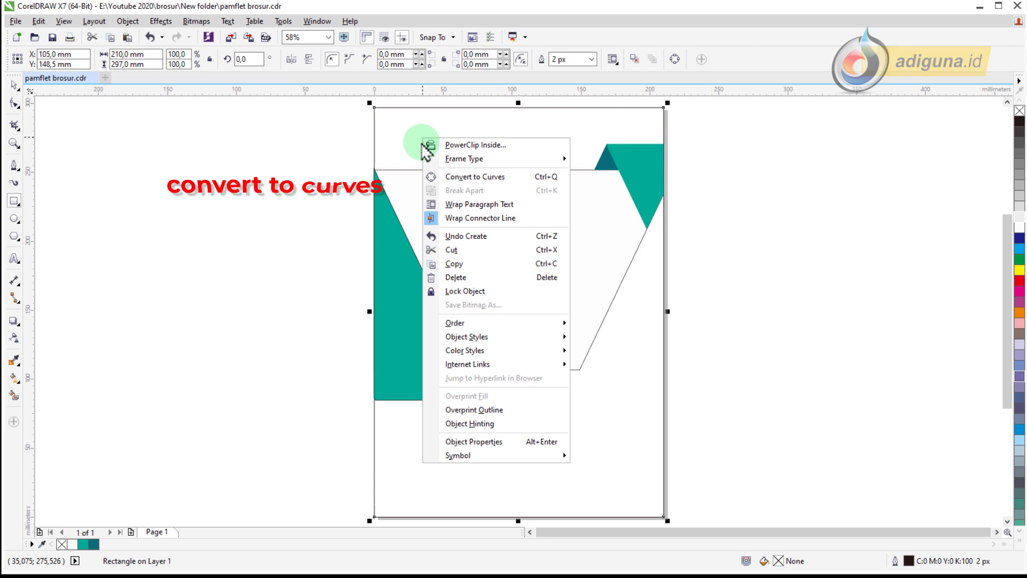
{"action": "left_click", "coordinate": [455, 179]}
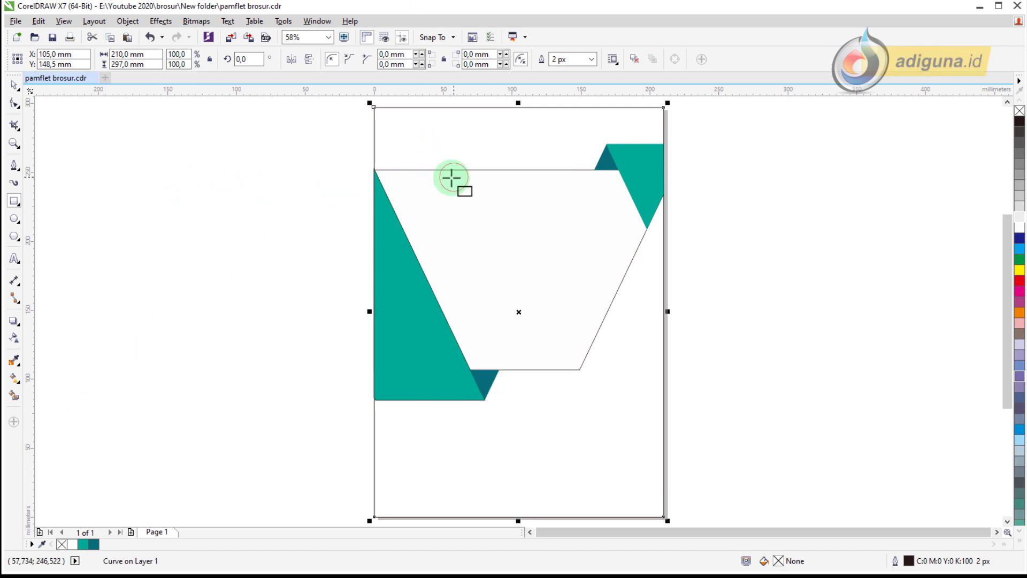
{"action": "left_click", "coordinate": [13, 84]}
{"action": "left_click", "coordinate": [287, 207]}
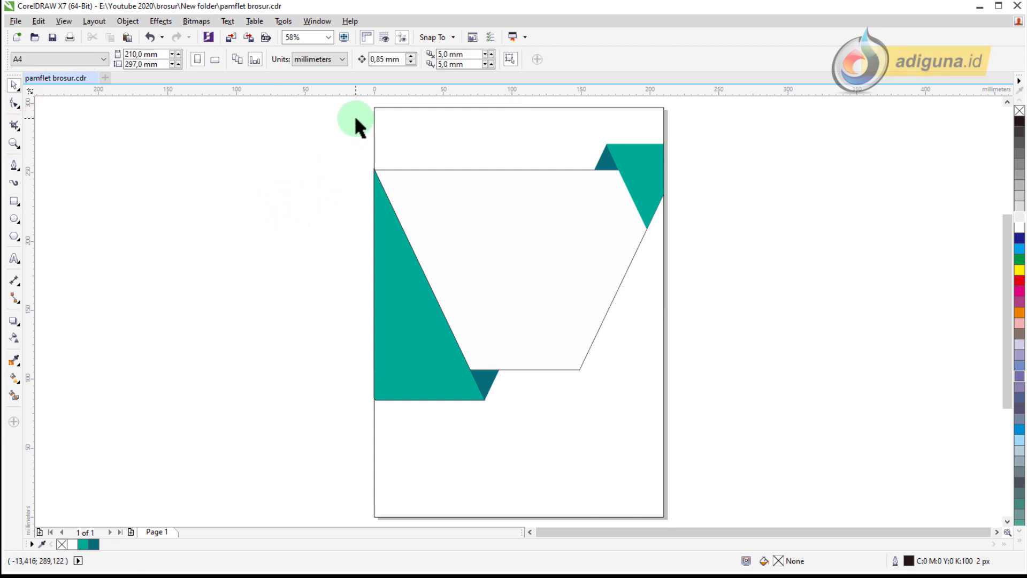
Select the group of brochure shapes, centre it on the page and deselect it
{"action": "left_click_drag", "start_coordinate": [356, 119], "coordinate": [710, 413]}
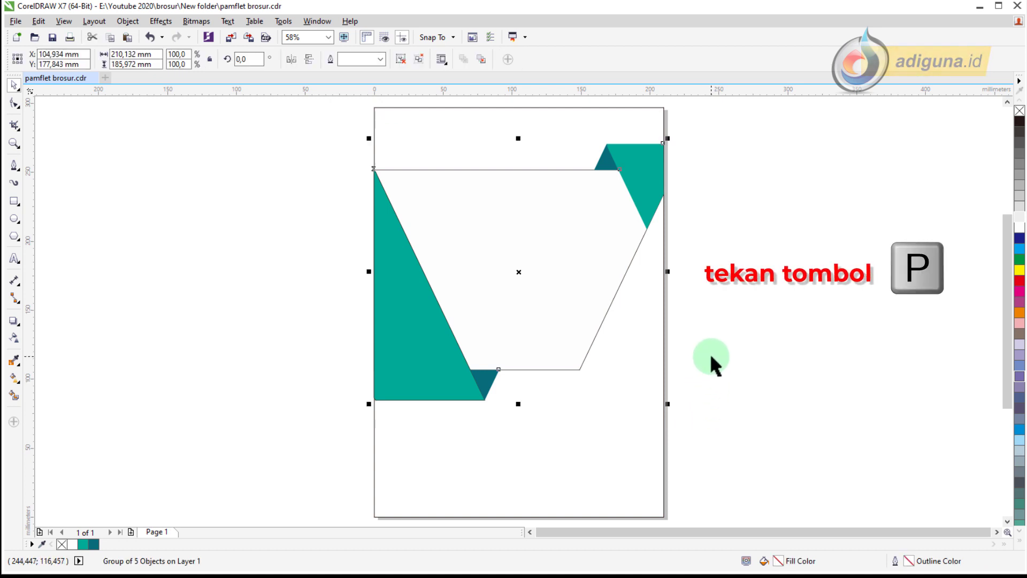
{"action": "key", "text": "p"}
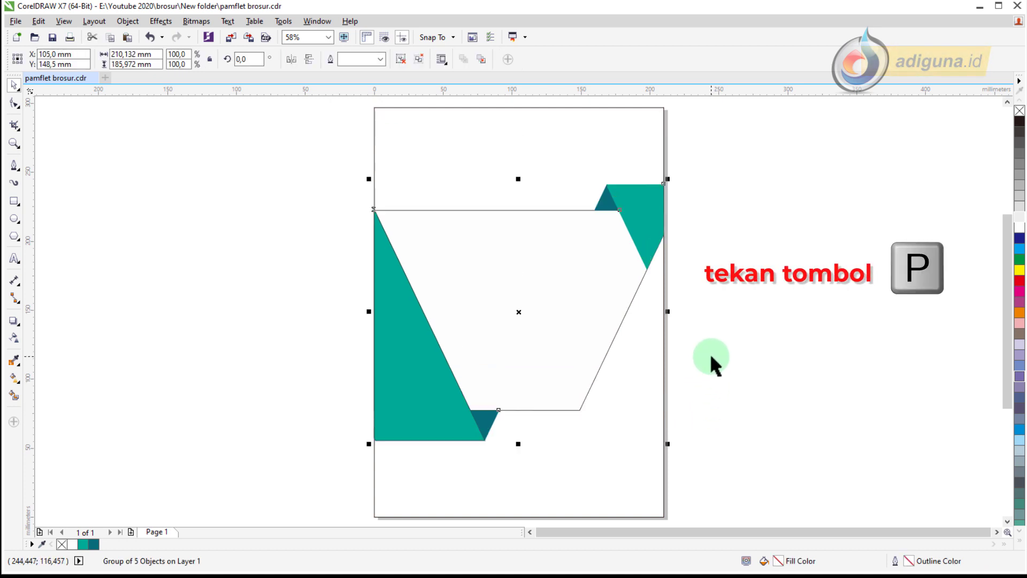
{"action": "left_click", "coordinate": [721, 249]}
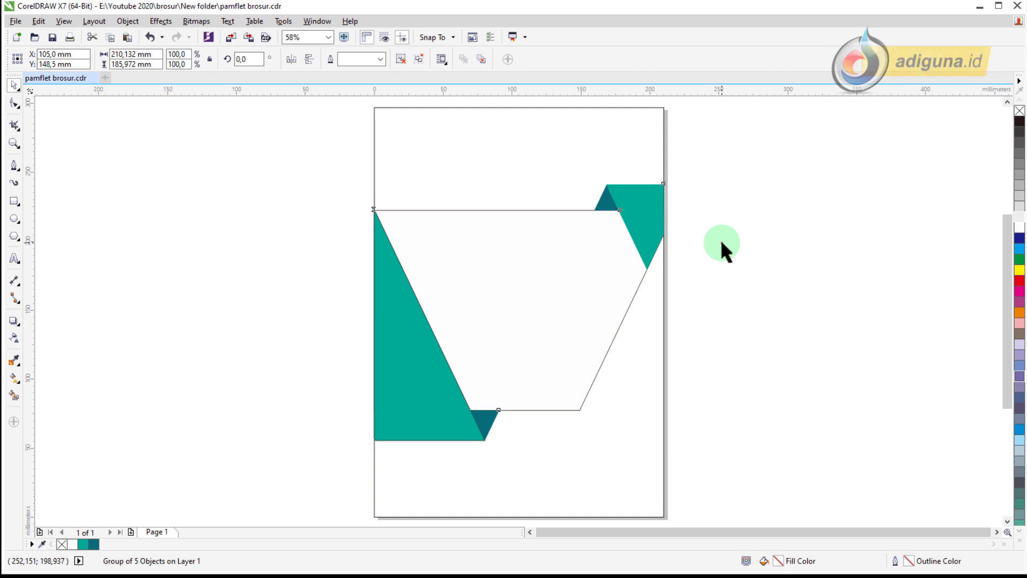
Copy the page-sized frame and paste a duplicate in the same place
{"action": "left_click", "coordinate": [413, 146]}
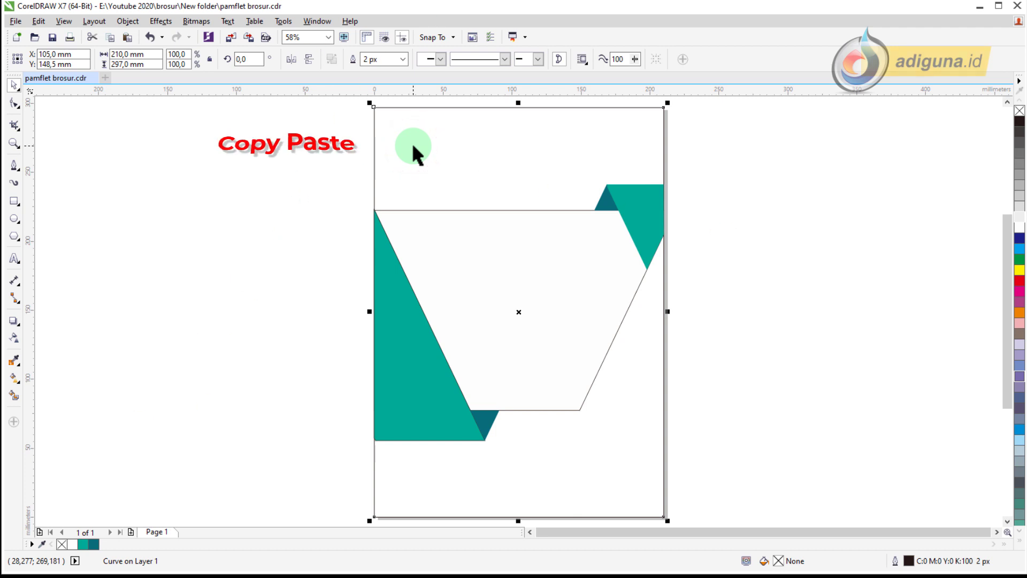
{"action": "right_click", "coordinate": [414, 147]}
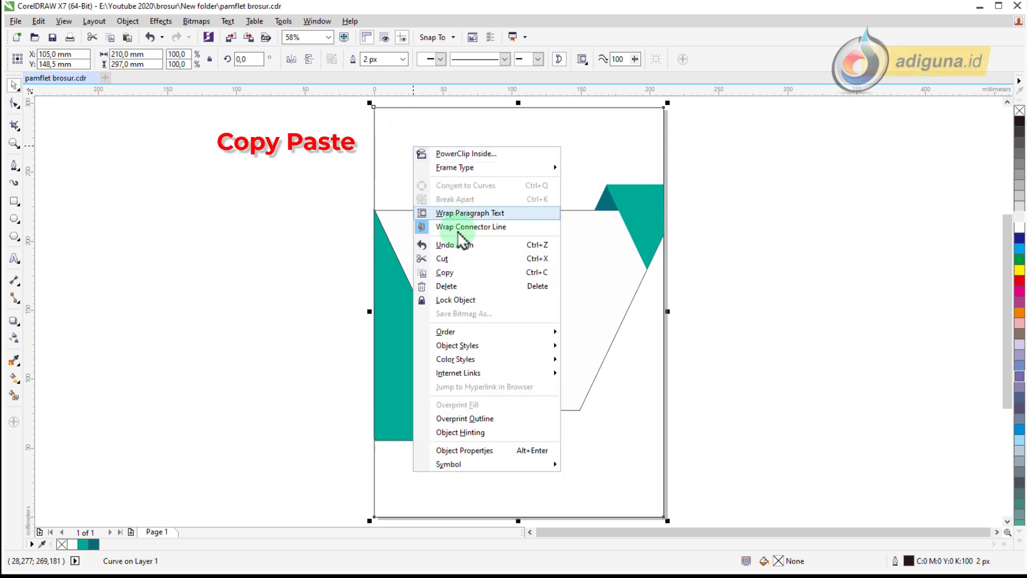
{"action": "left_click", "coordinate": [463, 272]}
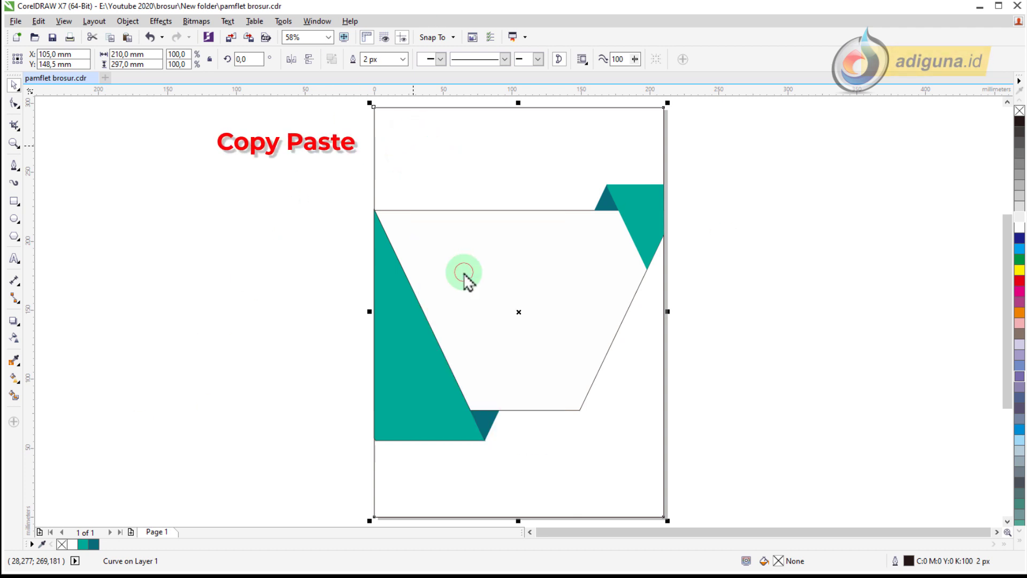
{"action": "right_click", "coordinate": [751, 137]}
{"action": "left_click", "coordinate": [777, 217]}
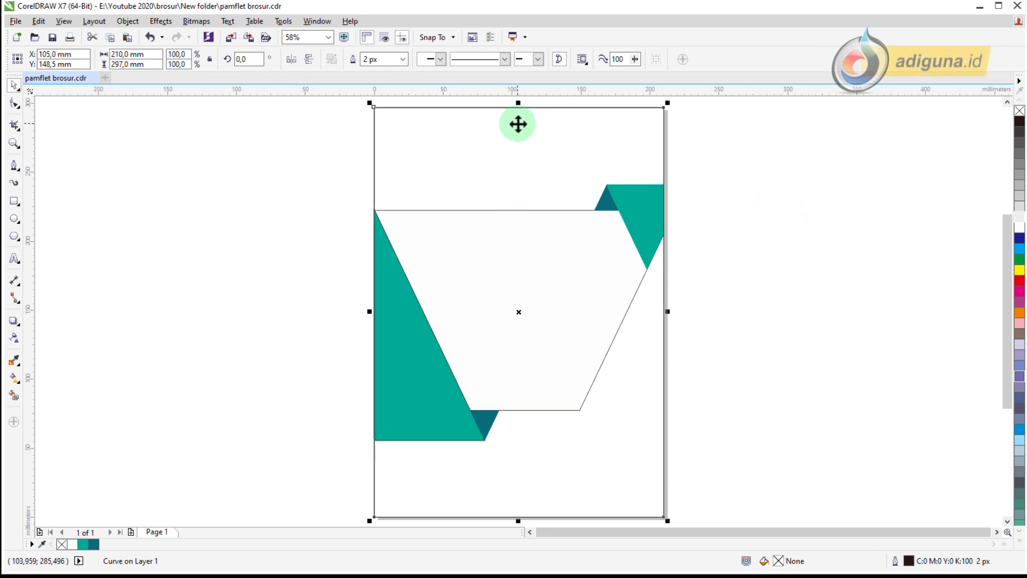
Stretch the duplicate frame past the page's top and bottom edges to about 366 mm high
{"action": "scroll", "coordinate": [518, 114], "scroll_direction": "down", "scroll_amount": 2}
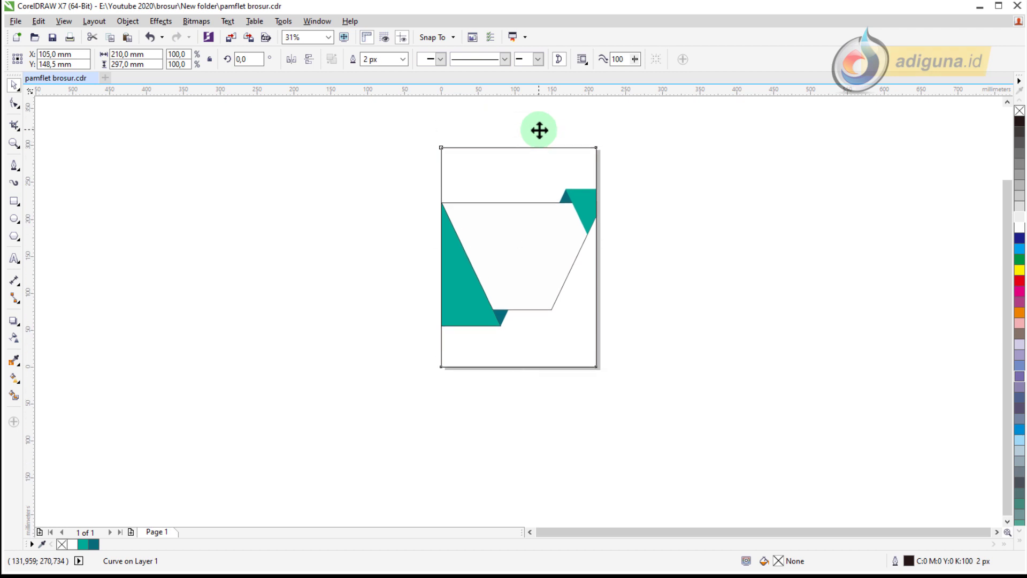
{"action": "left_click_drag", "start_coordinate": [517, 144], "coordinate": [535, 128]}
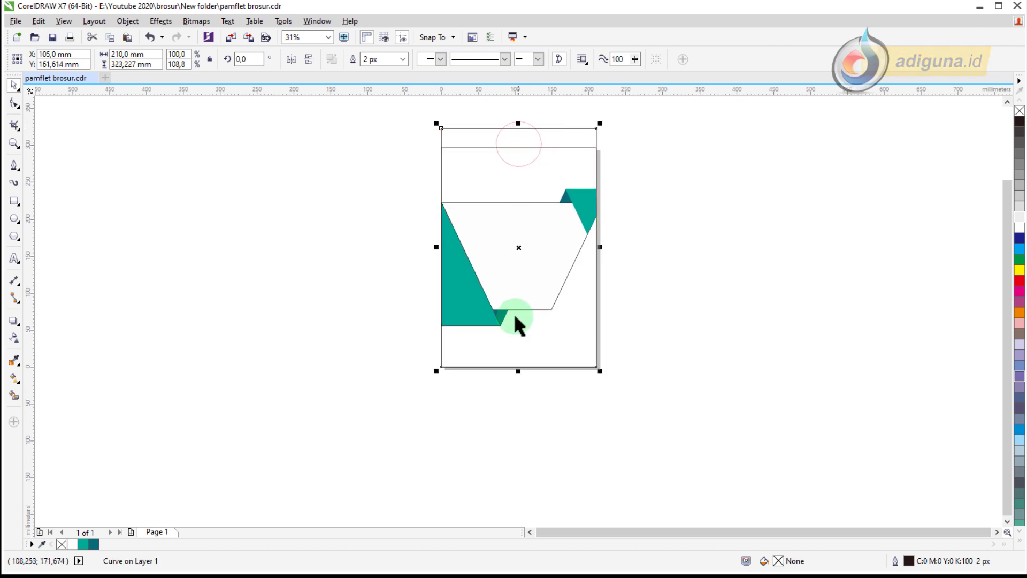
{"action": "left_click_drag", "start_coordinate": [519, 369], "coordinate": [529, 396]}
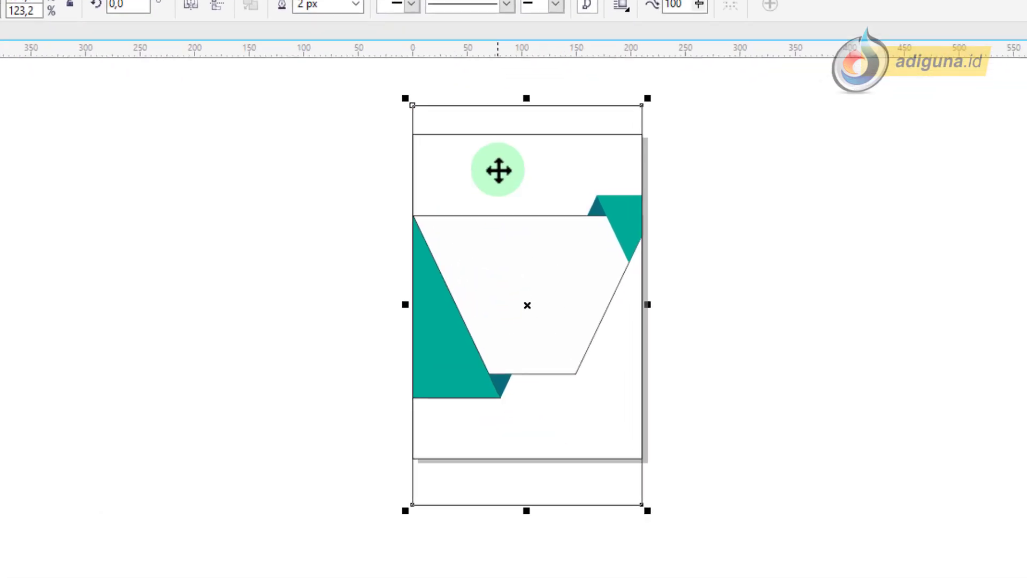
Skew the stretched frame into a right-leaning parallelogram about 363 mm wide and shift it over the page's right side
{"action": "left_click", "coordinate": [499, 171]}
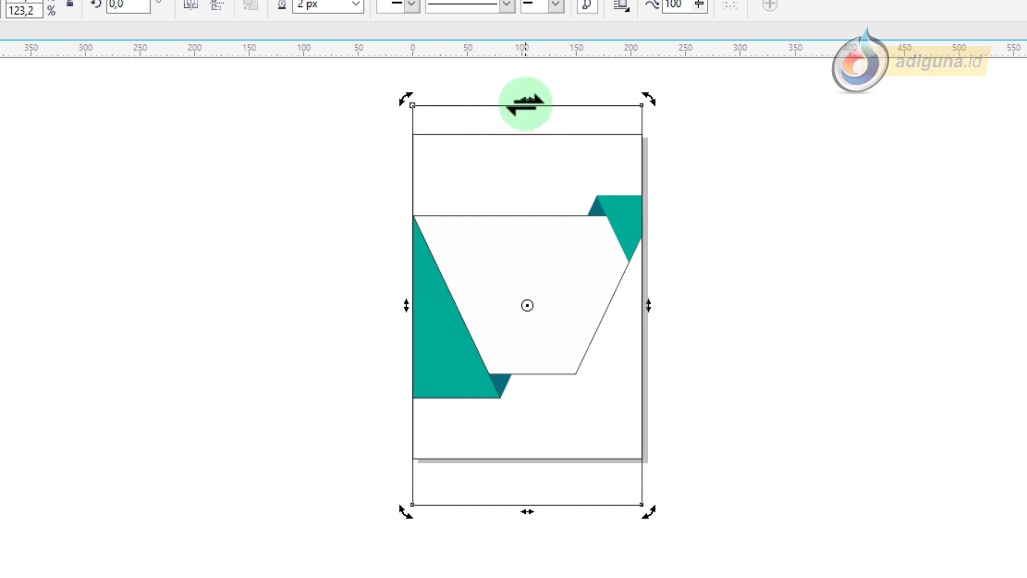
{"action": "left_click_drag", "start_coordinate": [524, 103], "coordinate": [716, 158]}
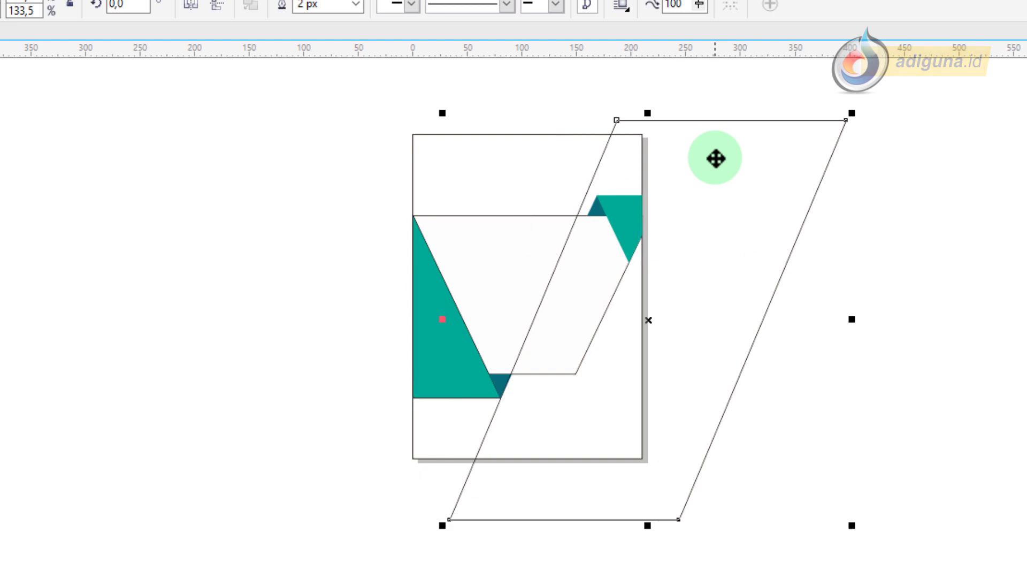
{"action": "scroll", "coordinate": [715, 158], "scroll_direction": "up", "scroll_amount": 1}
{"action": "scroll", "coordinate": [716, 159], "scroll_direction": "down", "scroll_amount": 1}
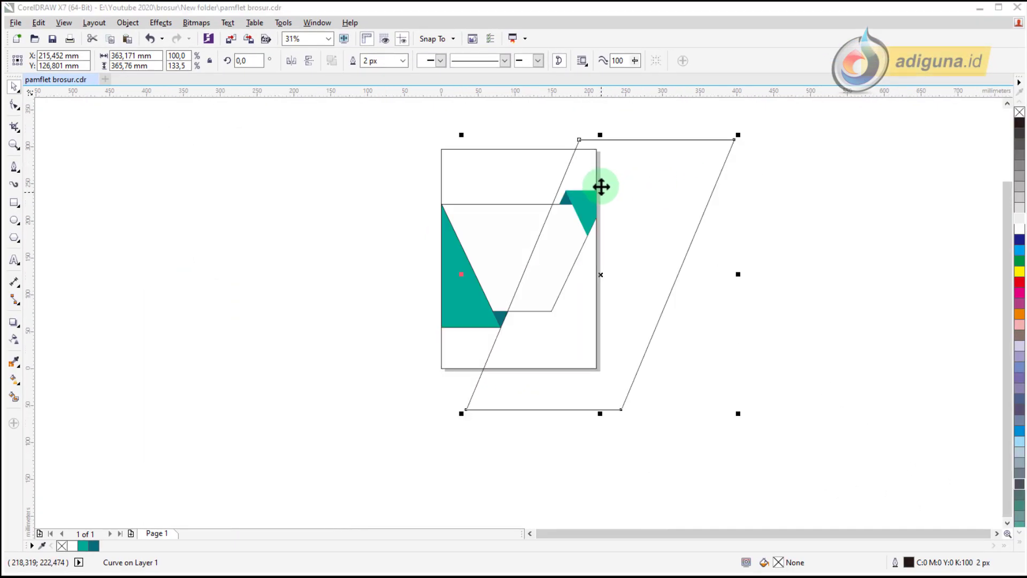
Refine the parallelogram's skew and position to about 383 mm wide, aligning its left edge with the outer edges of both dark-teal triangles
{"action": "left_click", "coordinate": [598, 148]}
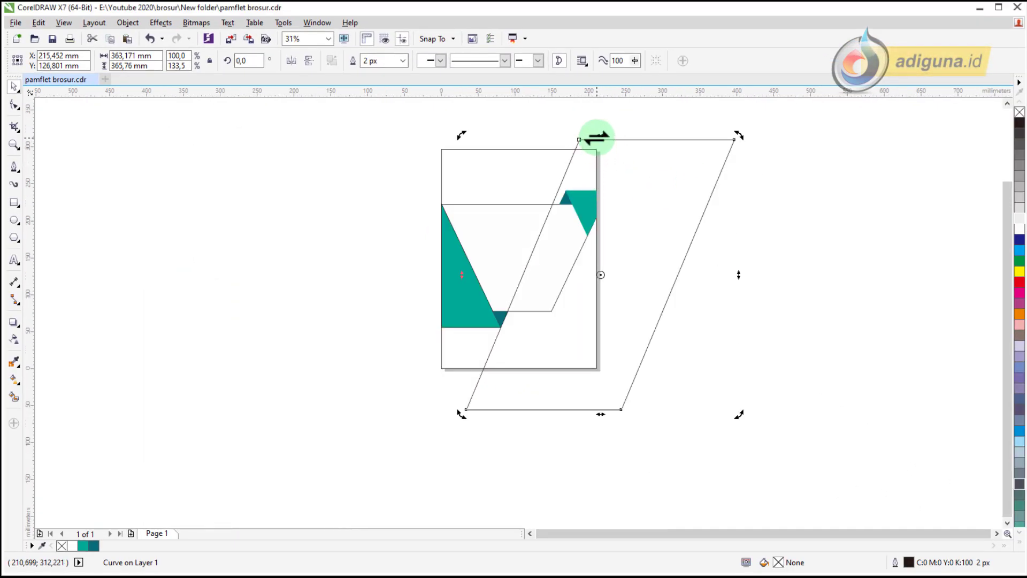
{"action": "scroll", "coordinate": [596, 138], "scroll_direction": "up", "scroll_amount": 1}
{"action": "left_click_drag", "start_coordinate": [601, 138], "coordinate": [616, 140]}
{"action": "left_click_drag", "start_coordinate": [681, 268], "coordinate": [680, 268]}
{"action": "left_click_drag", "start_coordinate": [603, 142], "coordinate": [615, 139]}
{"action": "left_click_drag", "start_coordinate": [1008, 295], "coordinate": [1010, 436]}
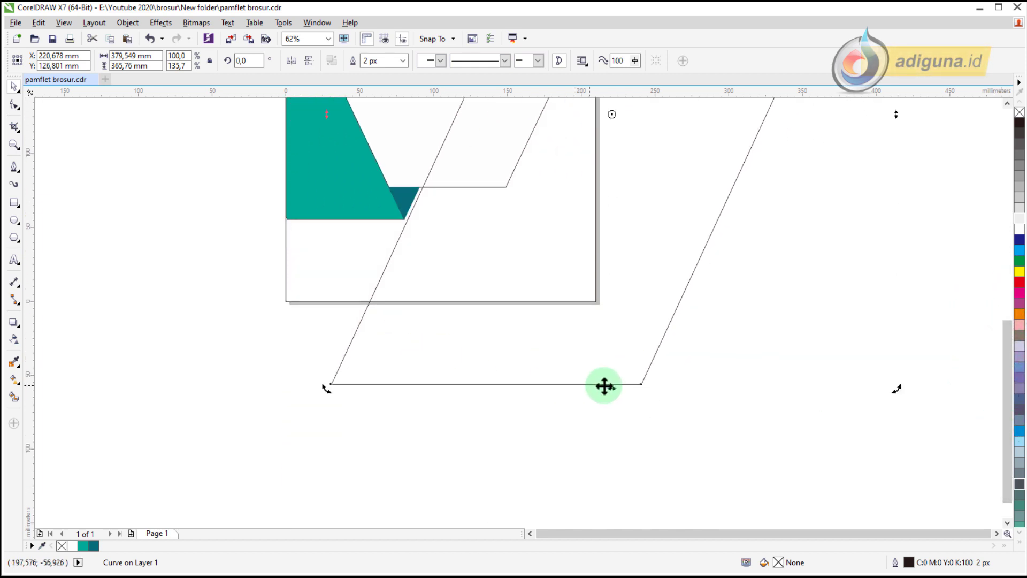
{"action": "left_click_drag", "start_coordinate": [608, 385], "coordinate": [606, 392]}
{"action": "scroll", "coordinate": [477, 253], "scroll_direction": "up", "scroll_amount": 3}
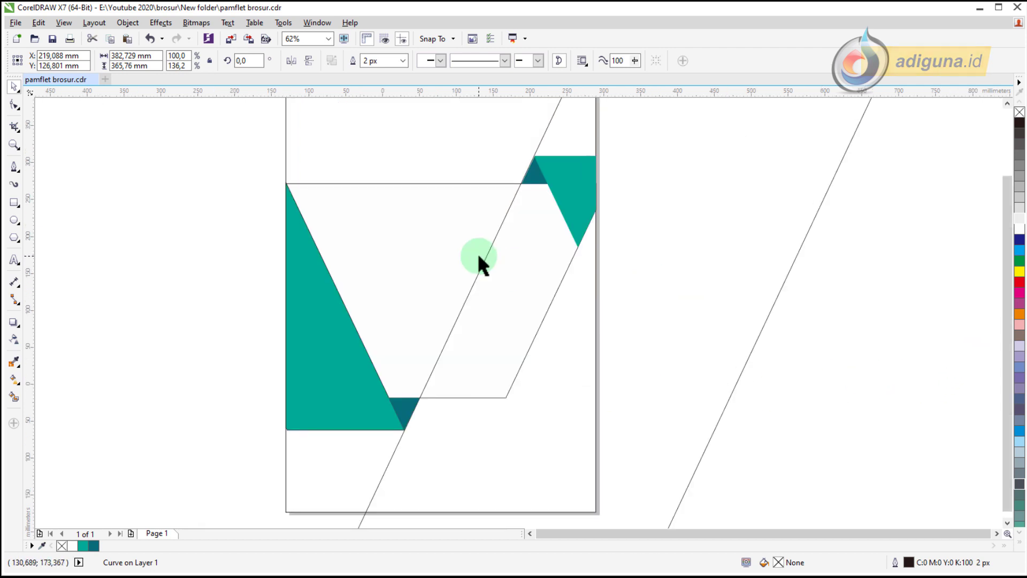
{"action": "scroll", "coordinate": [477, 253], "scroll_direction": "down", "scroll_amount": 2}
{"action": "left_click", "coordinate": [368, 146]}
{"action": "key", "text": "F4"}
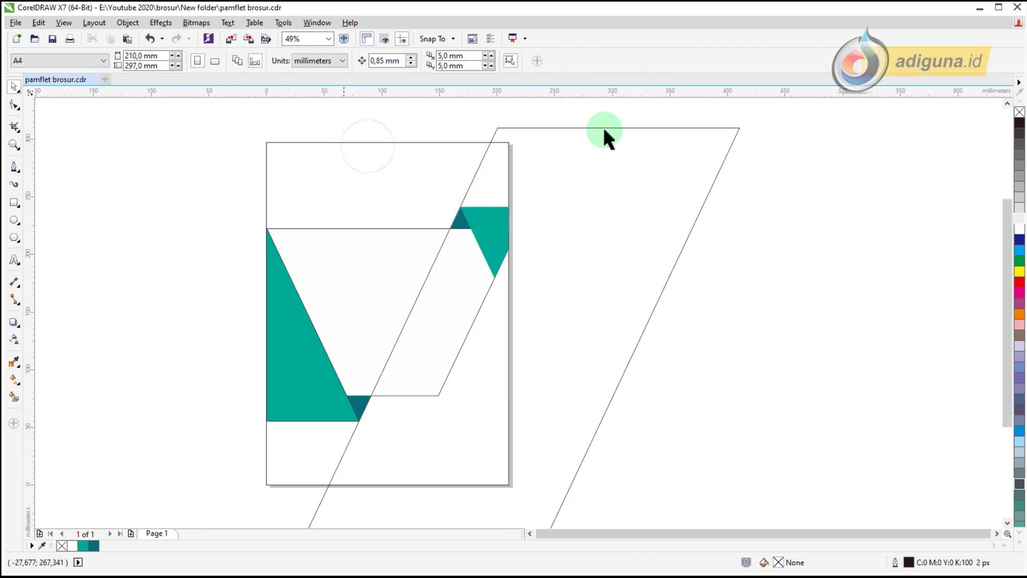
Fill the parallelogram with light grey C 0, M 0, Y 0, K 10 and remove its outline
{"action": "left_click", "coordinate": [622, 148]}
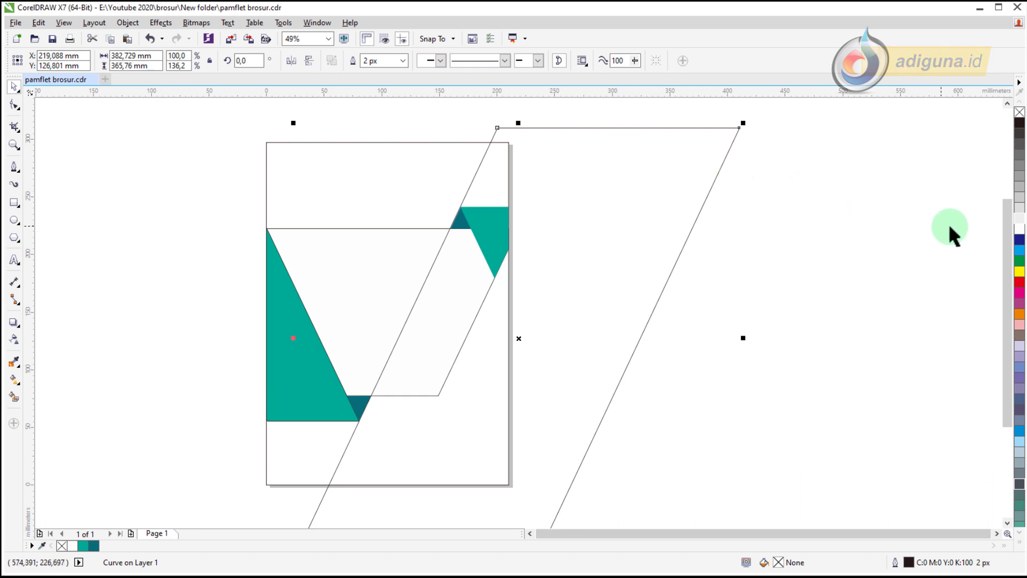
{"action": "left_click", "coordinate": [1020, 224]}
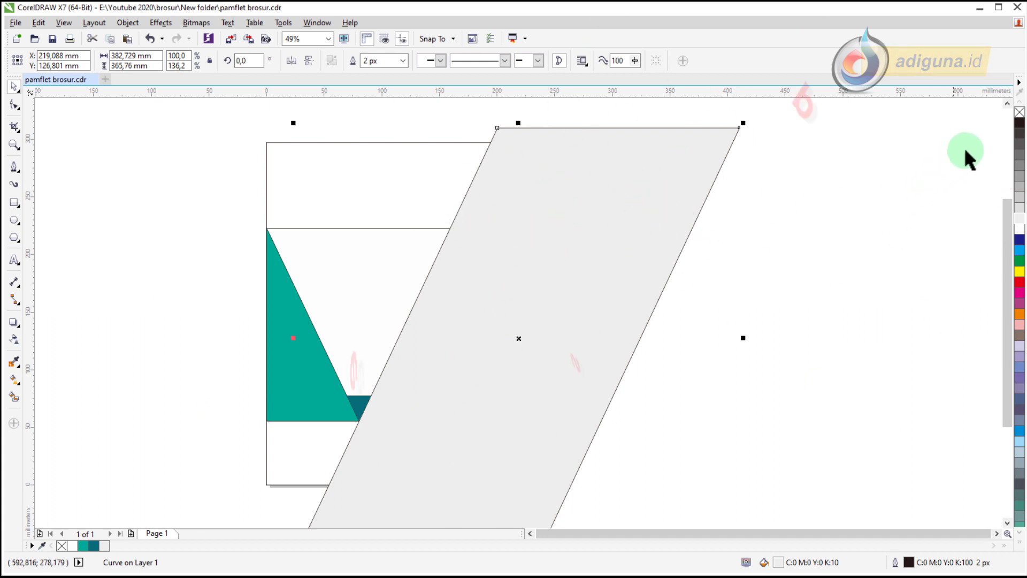
{"action": "right_click", "coordinate": [1020, 113]}
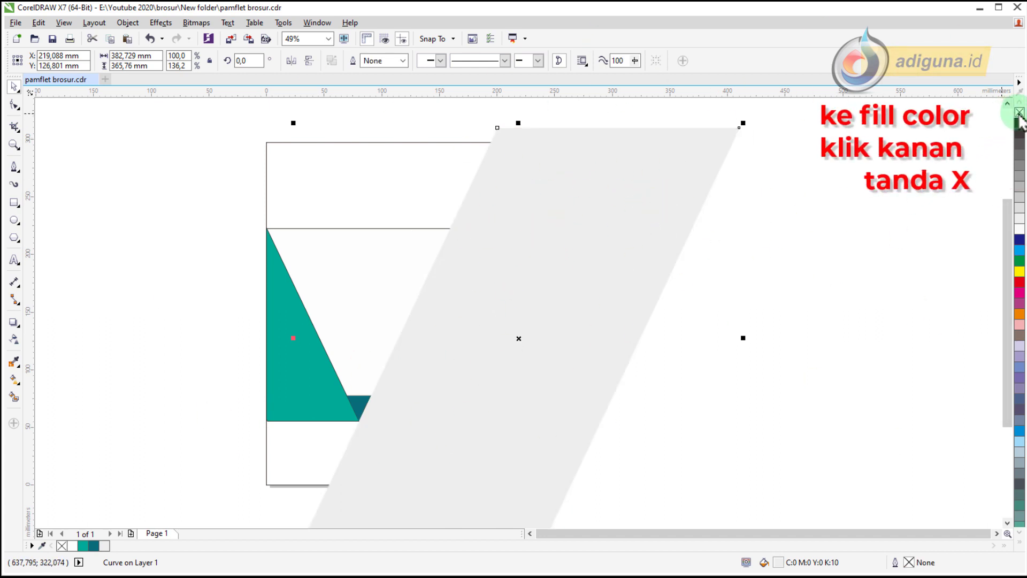
PowerClip the light grey parallelogram inside the A4 page-sized frame
{"action": "right_click", "coordinate": [687, 154]}
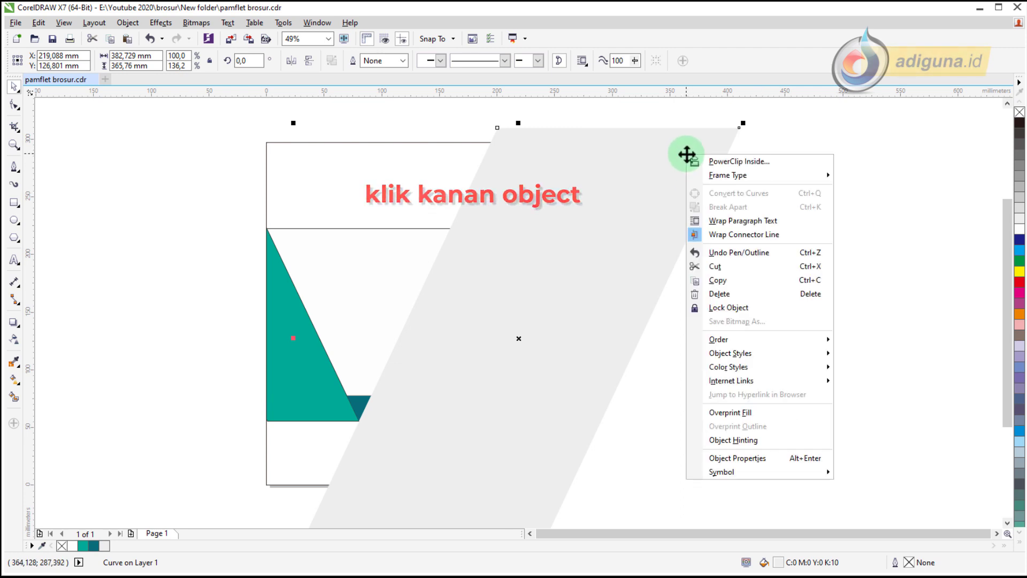
{"action": "left_click", "coordinate": [719, 161]}
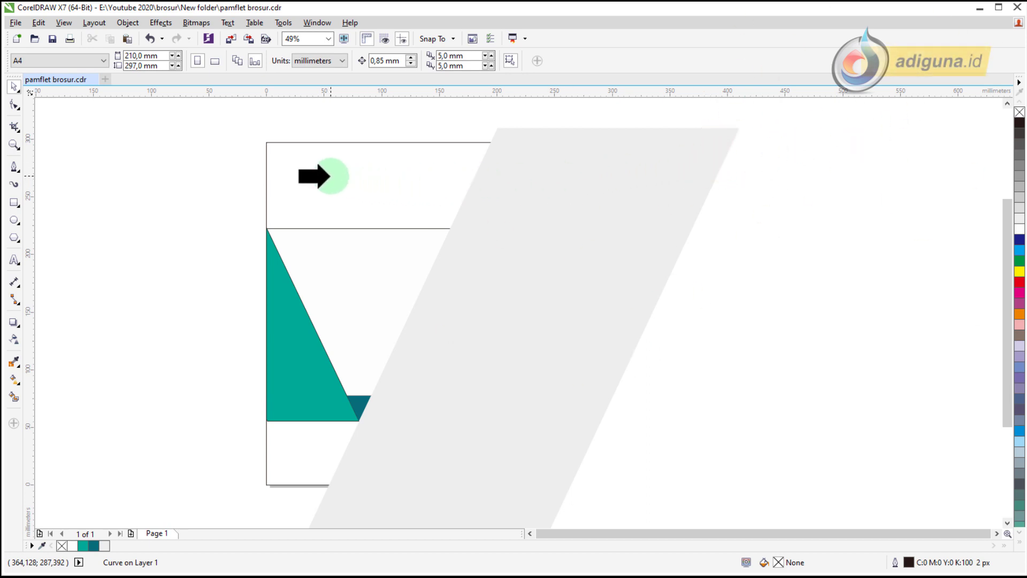
{"action": "left_click", "coordinate": [315, 176]}
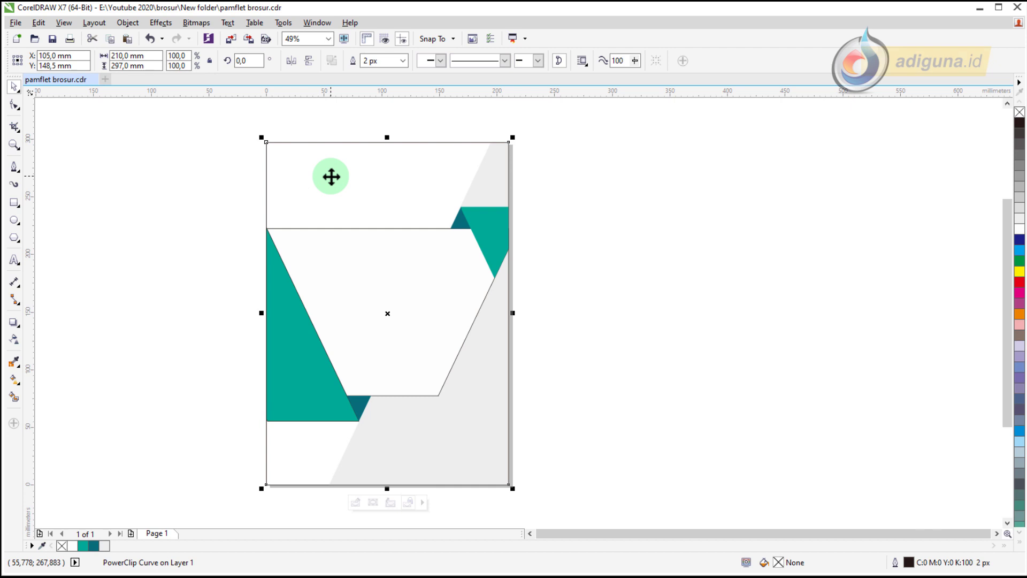
{"action": "left_click", "coordinate": [221, 173]}
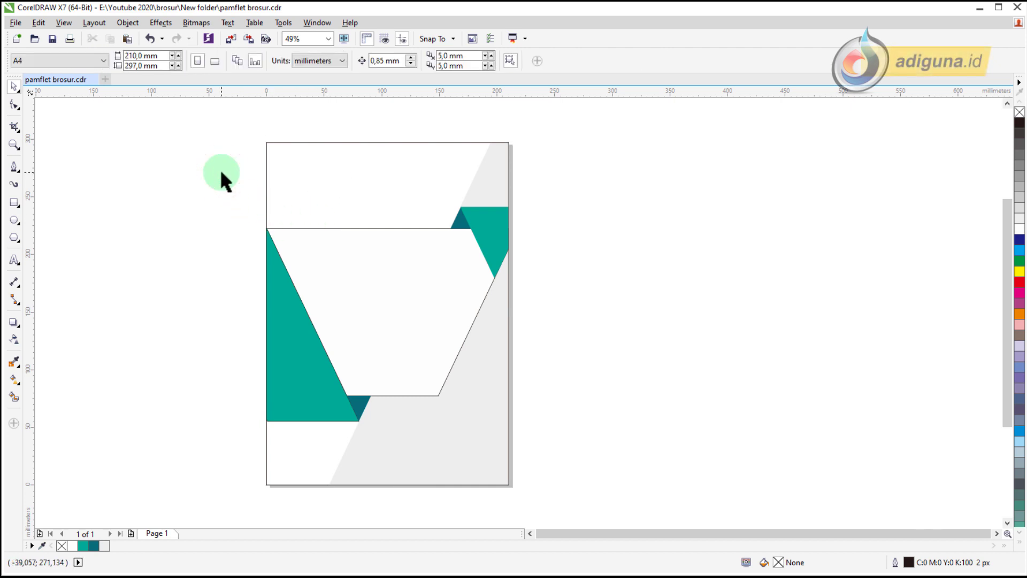
Remove the outlines from the group of teal shapes and the central photo frame, and ungroup its objects
{"action": "left_click_drag", "start_coordinate": [221, 172], "coordinate": [578, 425]}
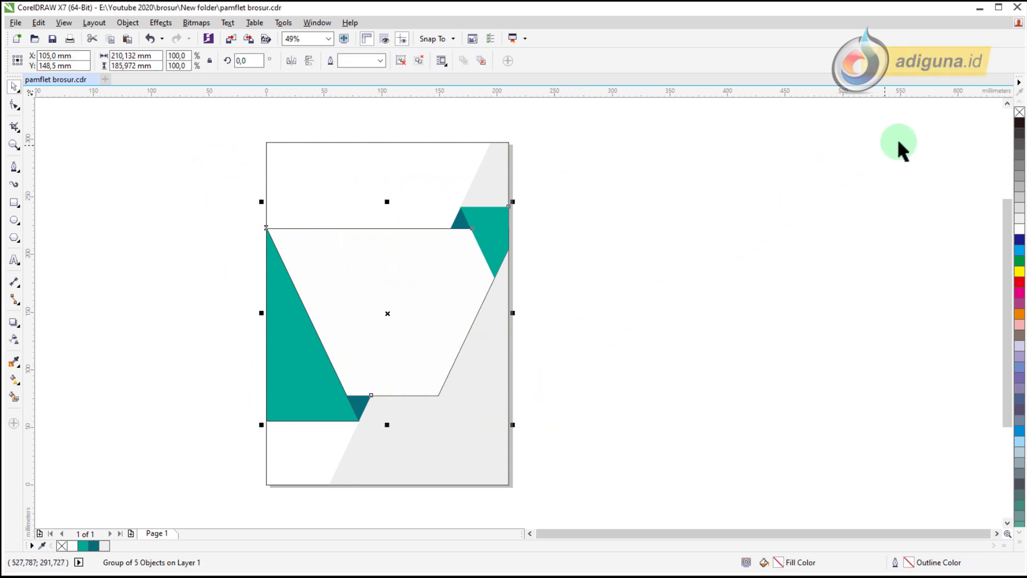
{"action": "right_click", "coordinate": [1019, 113]}
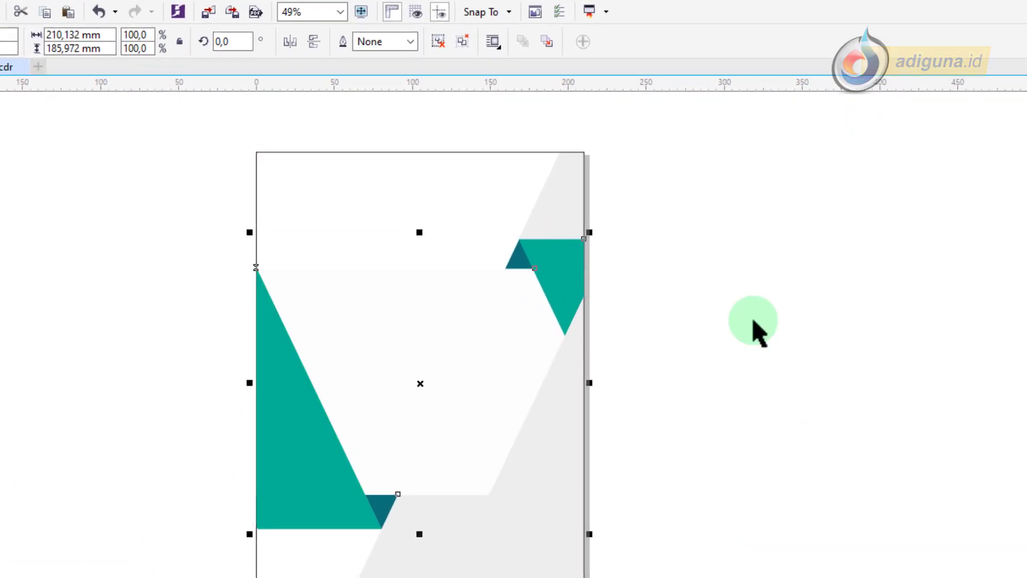
{"action": "left_click", "coordinate": [686, 290]}
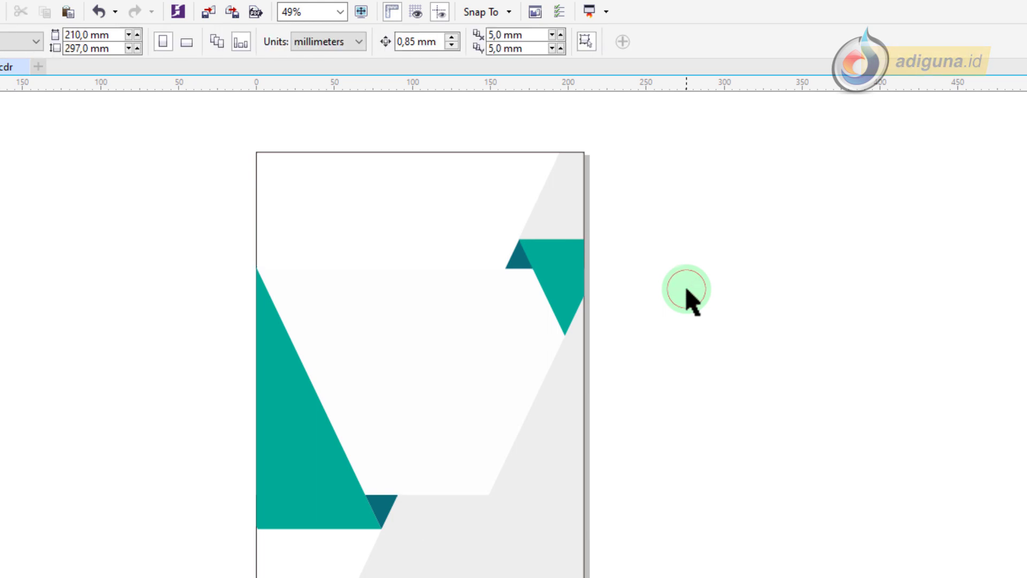
{"action": "left_click", "coordinate": [386, 294]}
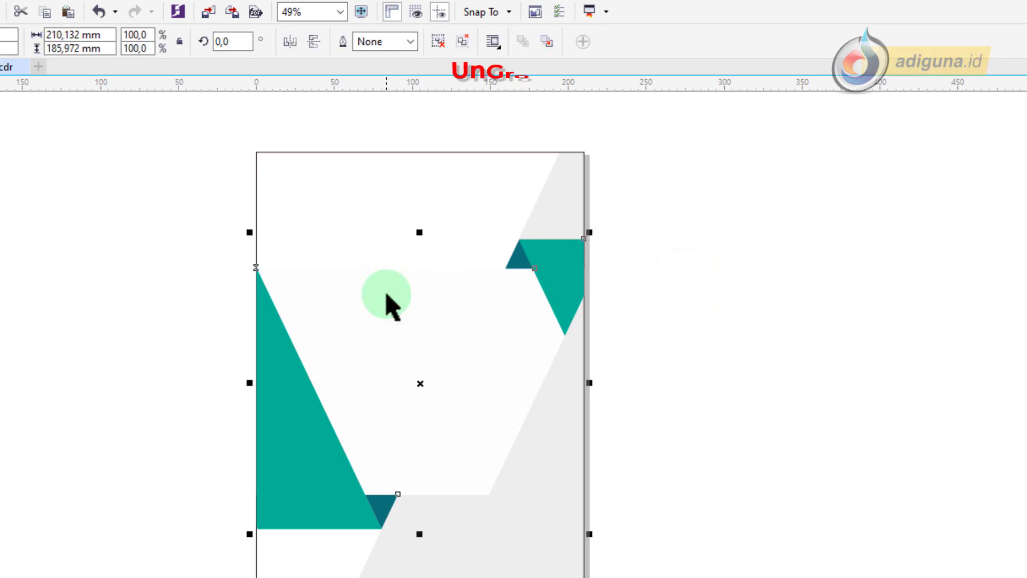
{"action": "left_click", "coordinate": [463, 42]}
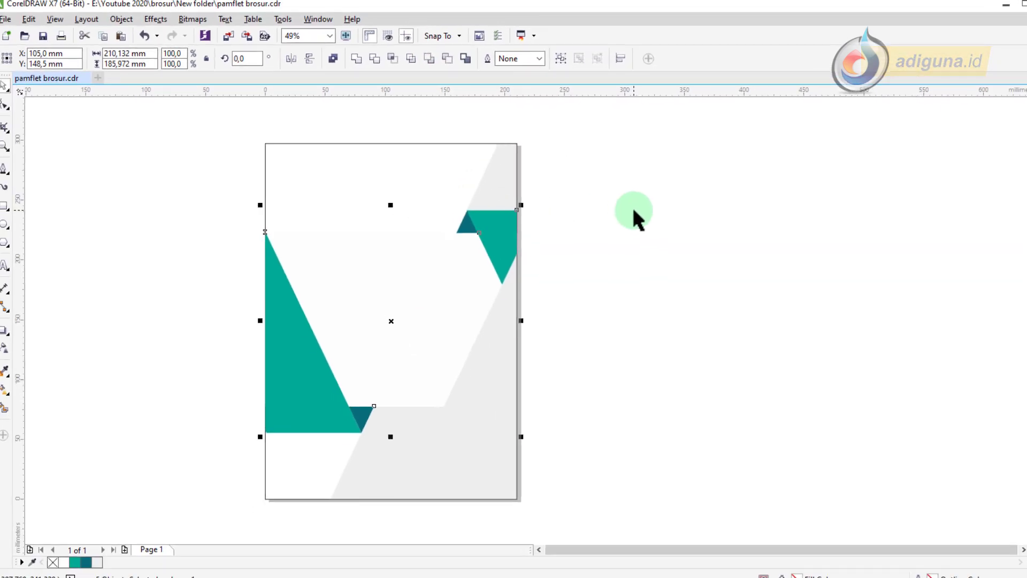
{"action": "left_click", "coordinate": [634, 210]}
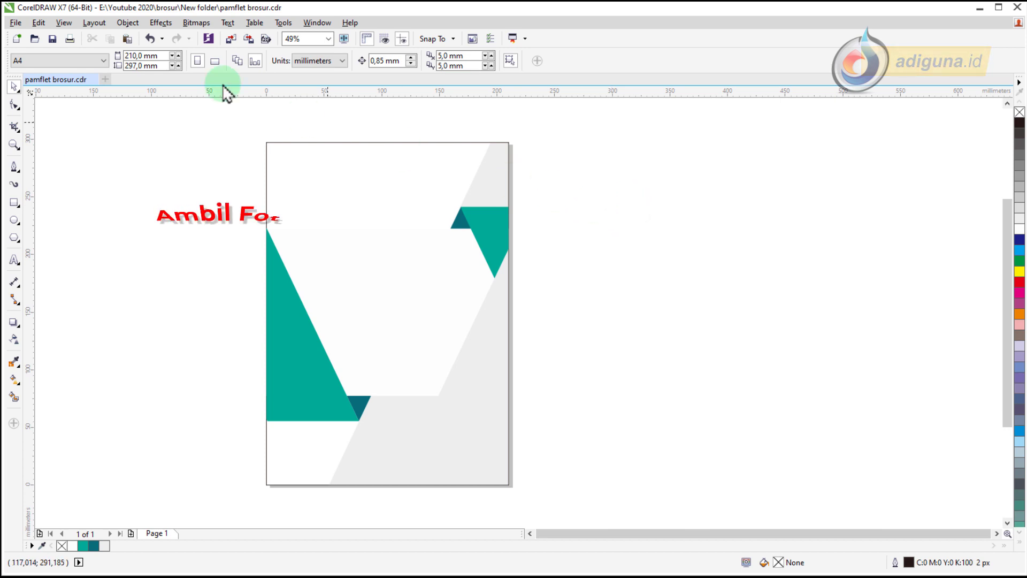
Import the building photo named 1 and place it on the empty workspace beside the page
{"action": "left_click", "coordinate": [17, 23]}
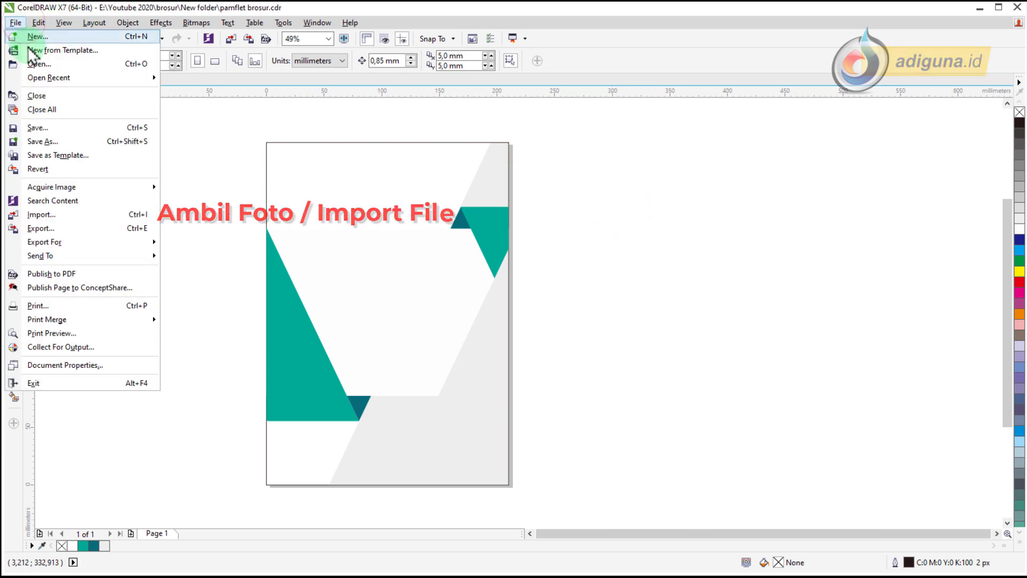
{"action": "left_click", "coordinate": [57, 216]}
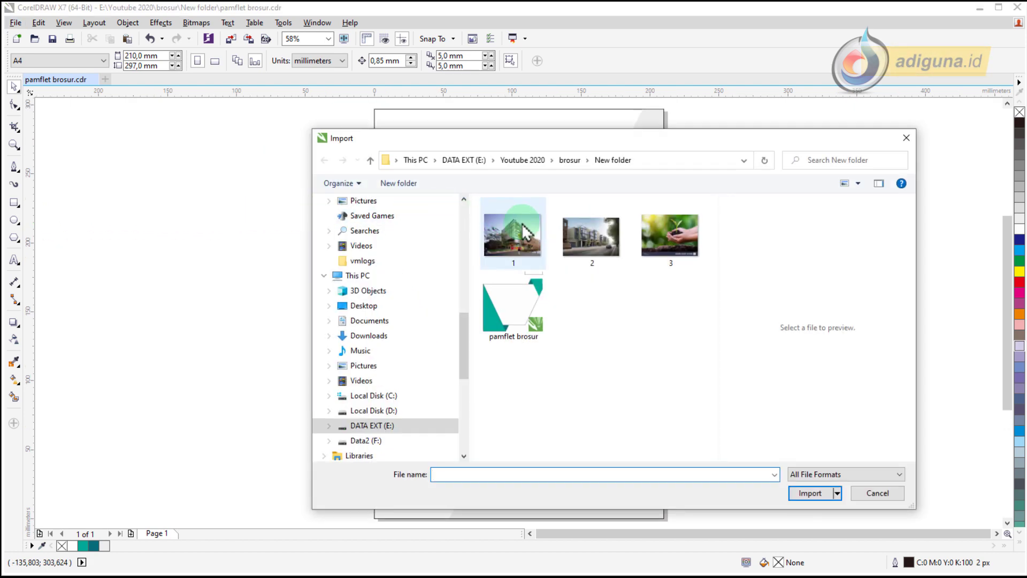
{"action": "left_click", "coordinate": [527, 233]}
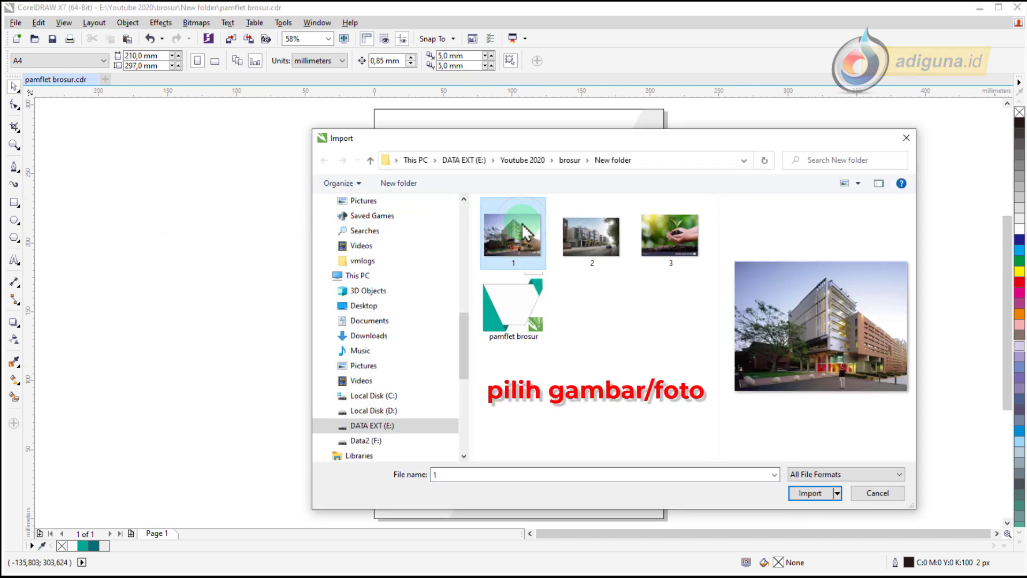
{"action": "left_click", "coordinate": [804, 495]}
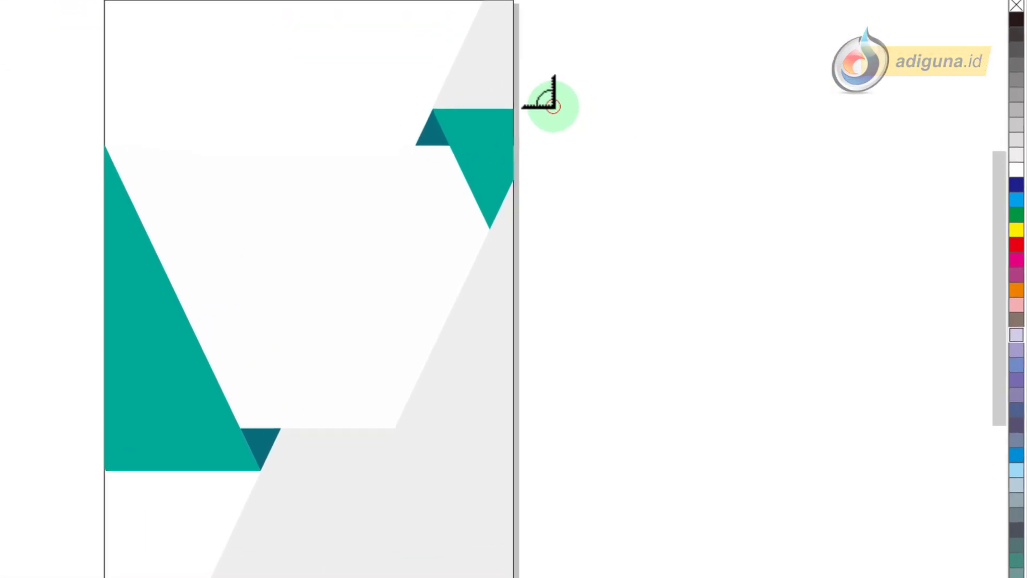
{"action": "left_click", "coordinate": [675, 175]}
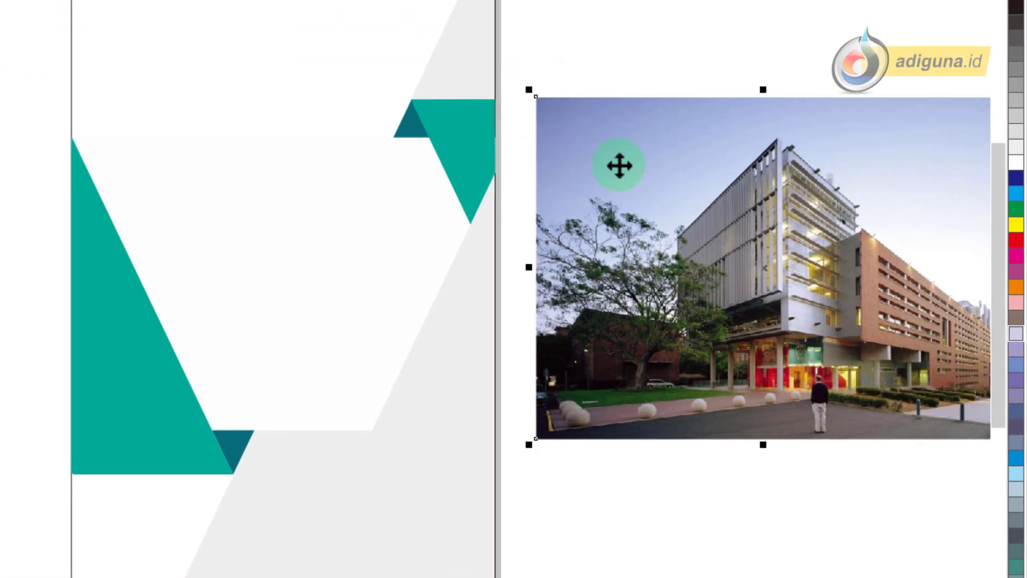
PowerClip the building photo inside the white photo frame between the teal shapes
{"action": "left_click", "coordinate": [287, 152]}
{"action": "left_click", "coordinate": [617, 225]}
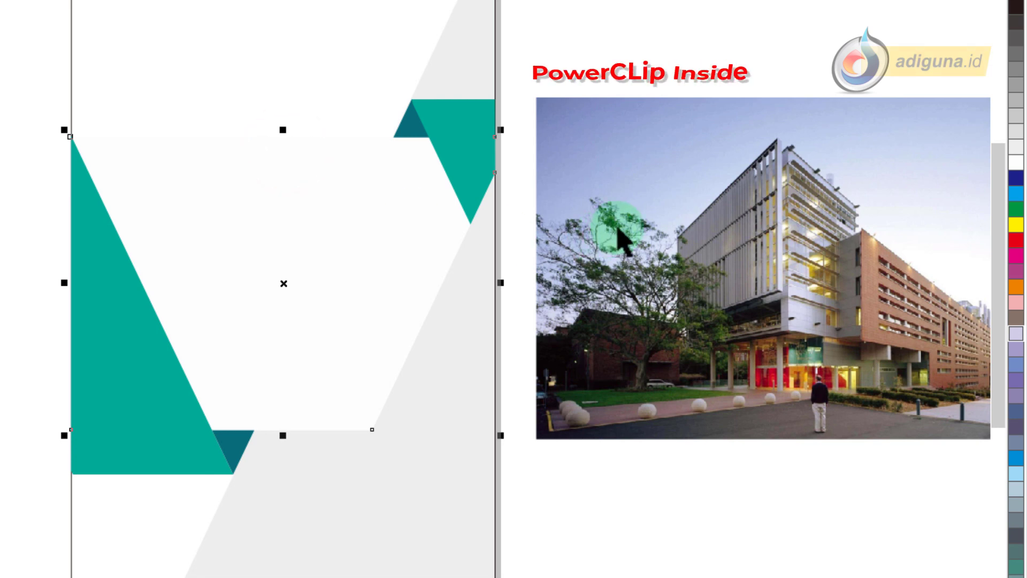
{"action": "right_click", "coordinate": [611, 133]}
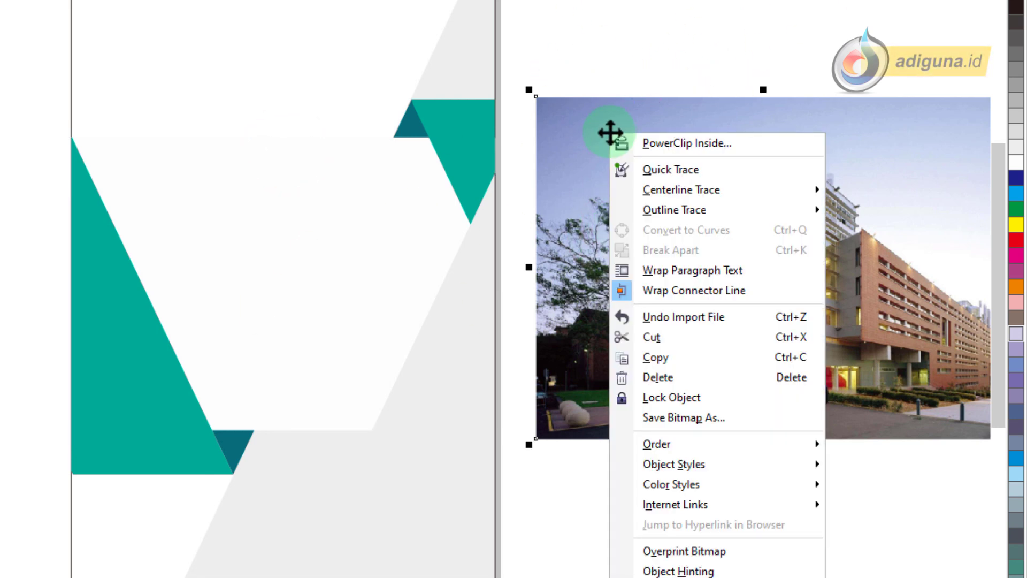
{"action": "left_click", "coordinate": [640, 142]}
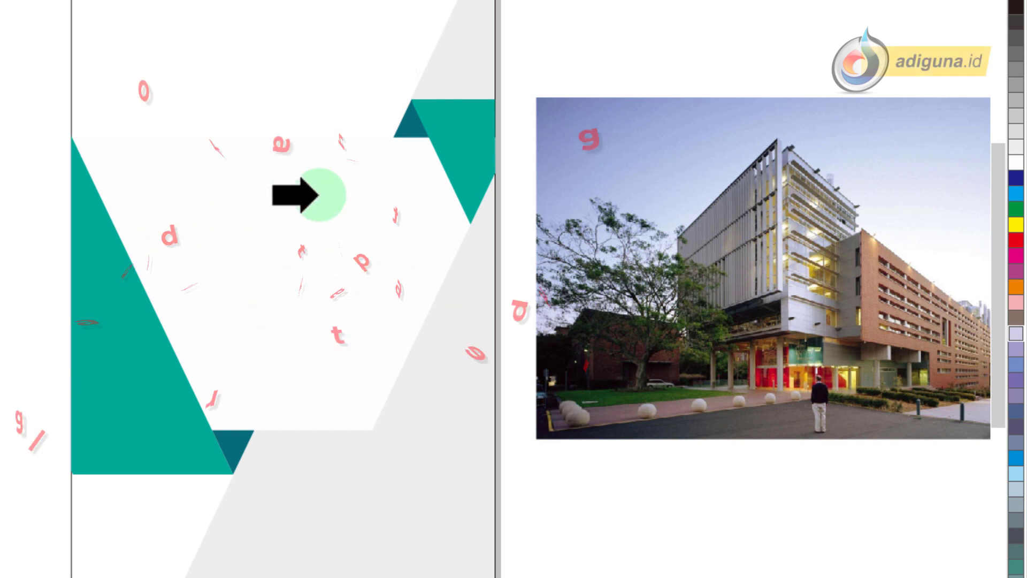
{"action": "left_click", "coordinate": [323, 195]}
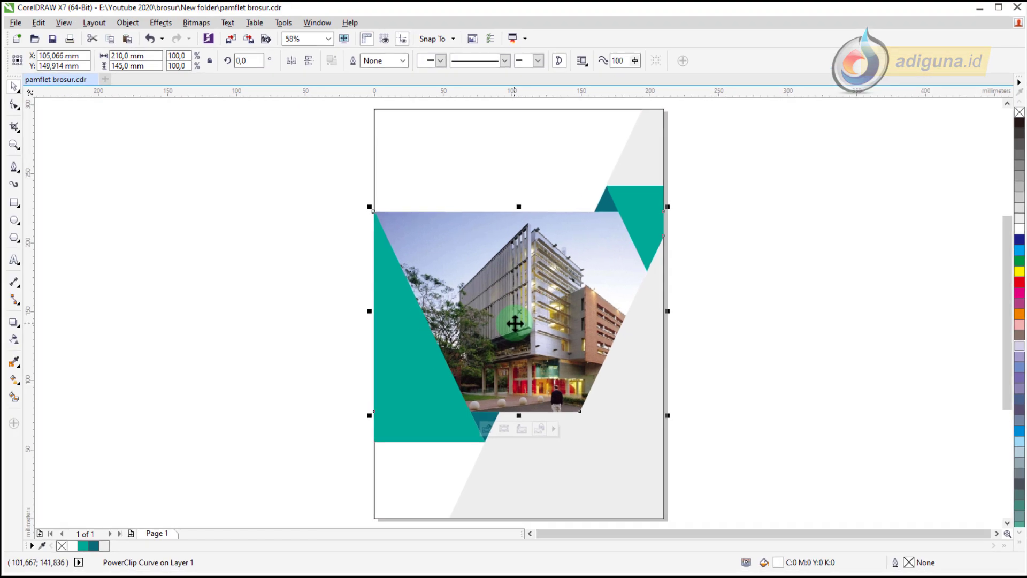
Edit the photo frame's PowerClip contents, scaling the photo to 94% and shifting it slightly within the frame, and finish editing
{"action": "right_click", "coordinate": [515, 323]}
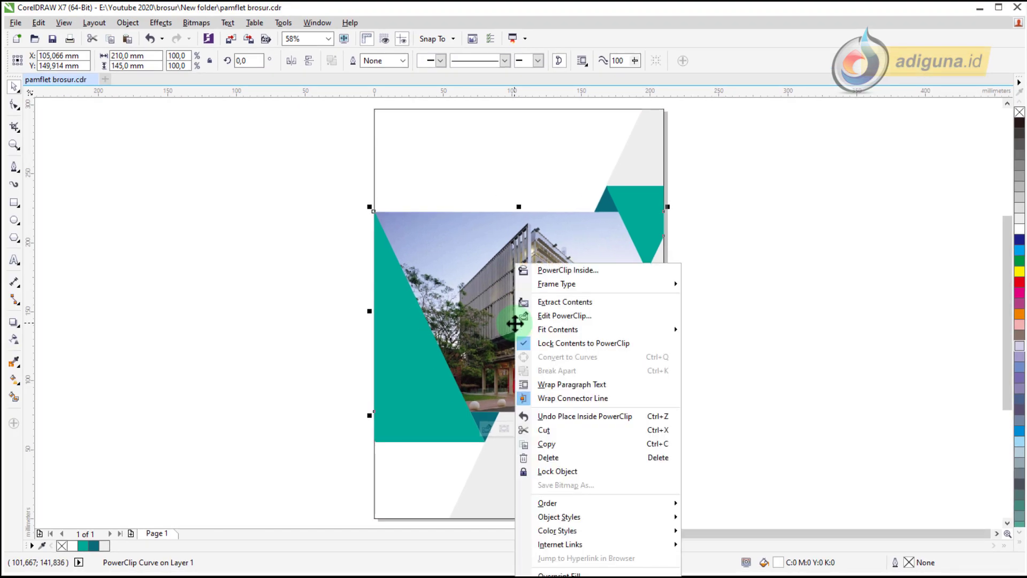
{"action": "left_click", "coordinate": [558, 316]}
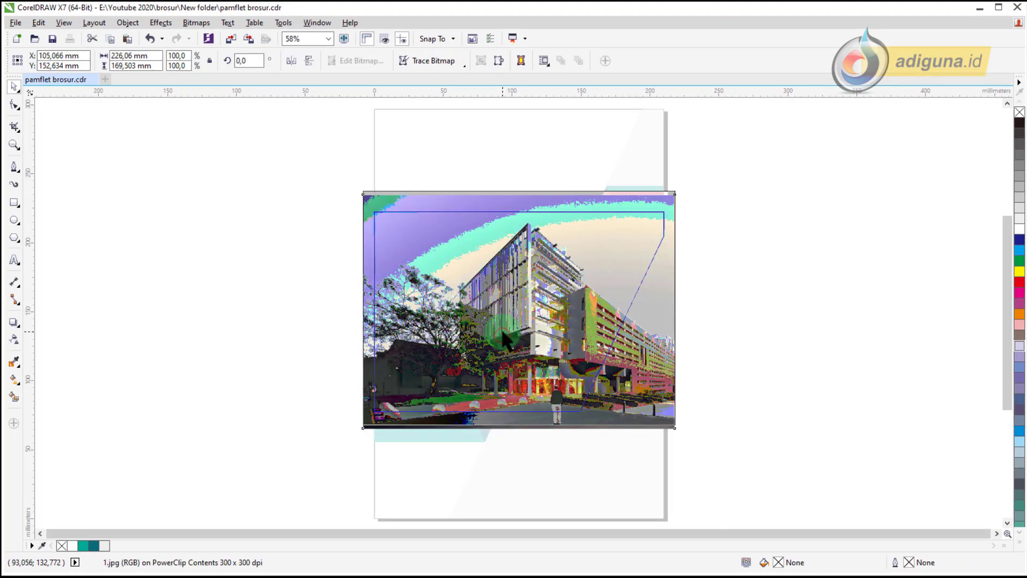
{"action": "left_click_drag", "start_coordinate": [503, 335], "coordinate": [502, 327]}
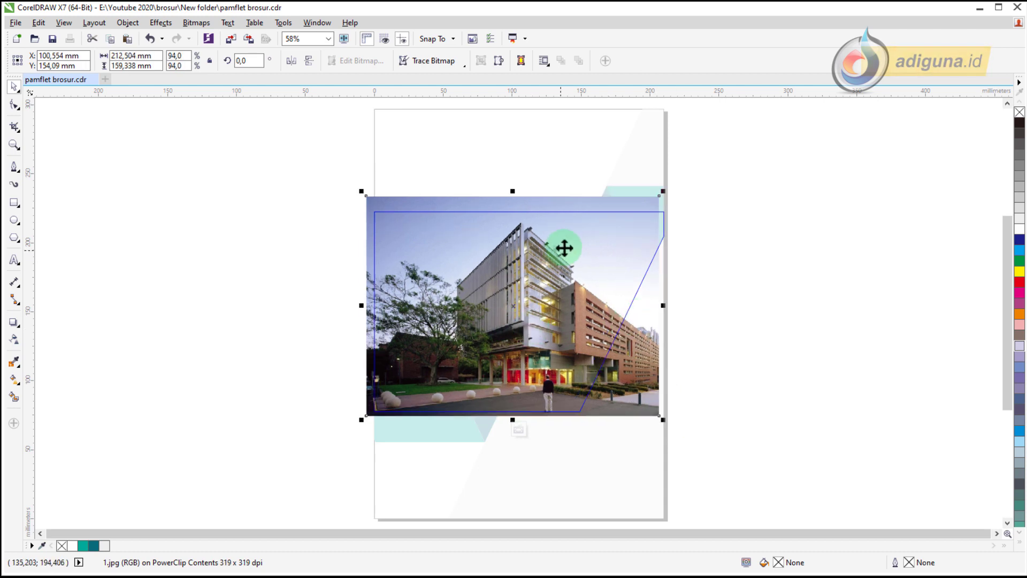
{"action": "right_click", "coordinate": [587, 250]}
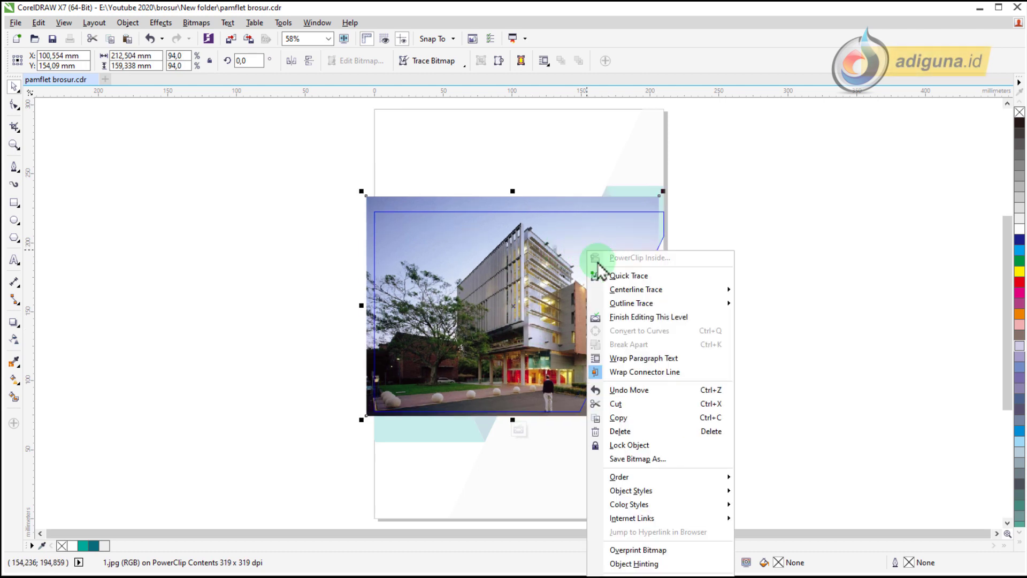
{"action": "left_click", "coordinate": [658, 317]}
{"action": "left_click", "coordinate": [755, 247]}
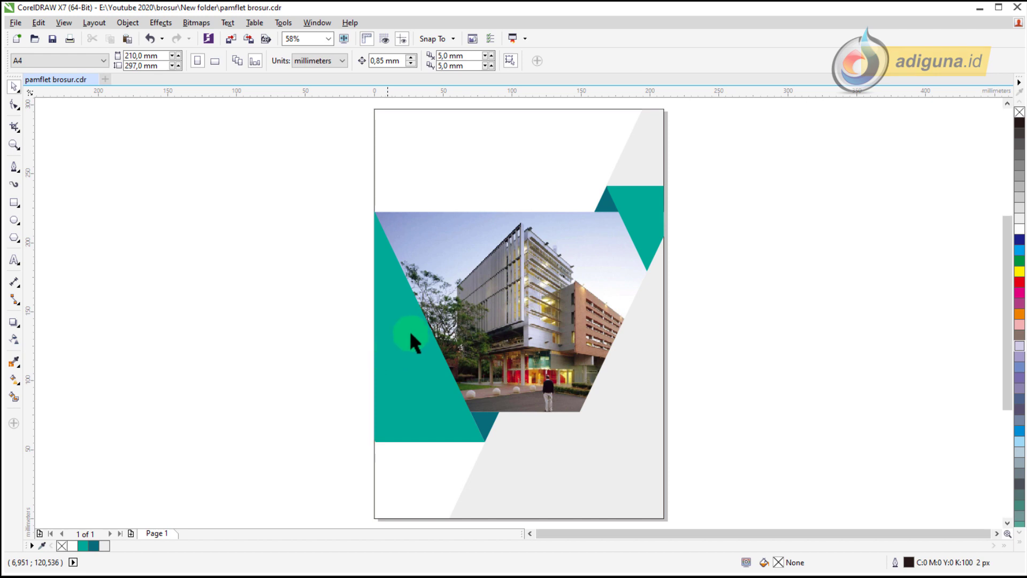
Apply a drop shadow with the Small Glow preset to the large teal triangle beside the photo
{"action": "scroll", "coordinate": [413, 333], "scroll_direction": "up", "scroll_amount": 2}
{"action": "scroll", "coordinate": [423, 300], "scroll_direction": "down", "scroll_amount": 2}
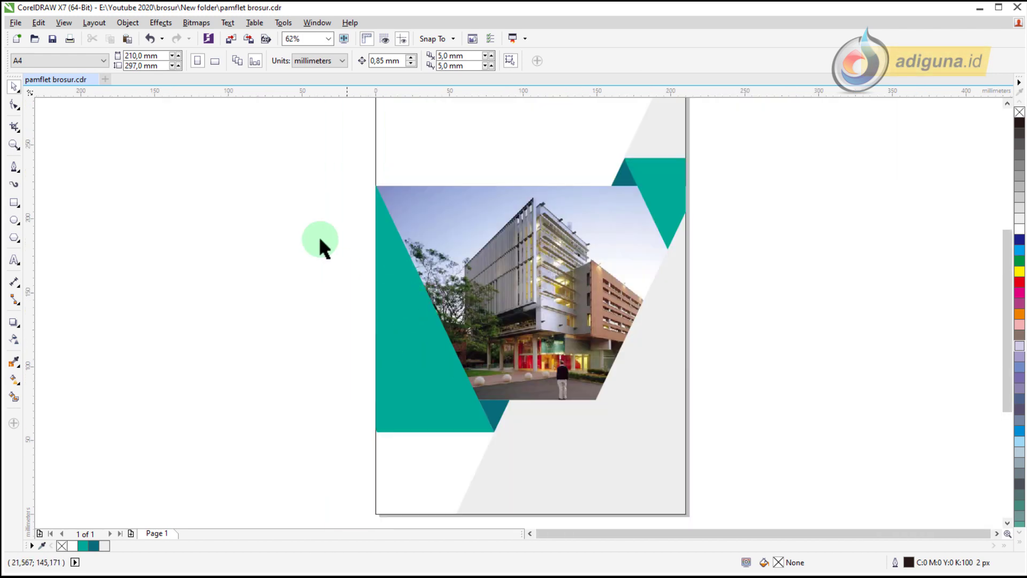
{"action": "left_click", "coordinate": [14, 145]}
{"action": "left_click_drag", "start_coordinate": [316, 165], "coordinate": [563, 452]}
{"action": "left_click", "coordinate": [13, 87]}
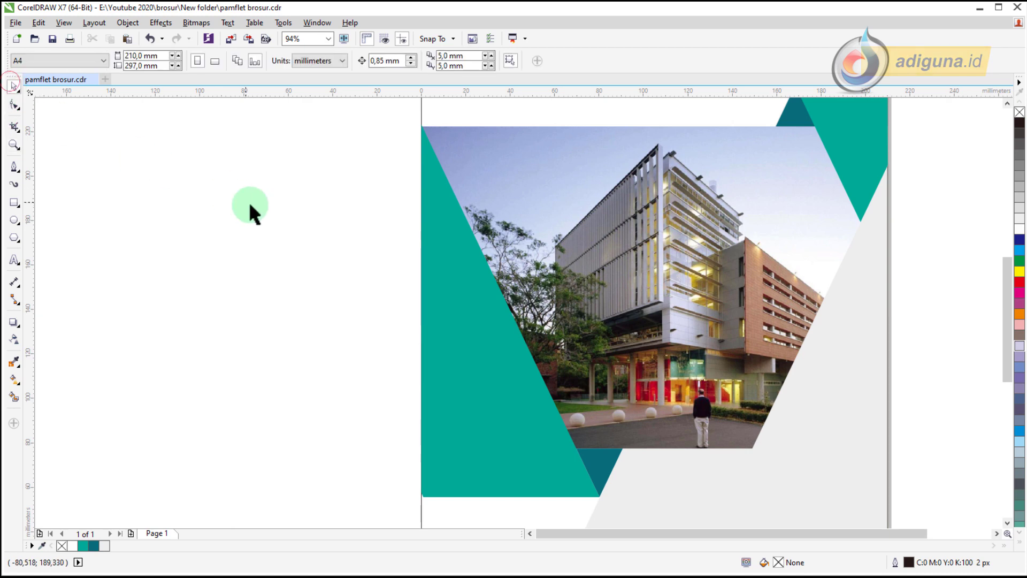
{"action": "left_click", "coordinate": [454, 246]}
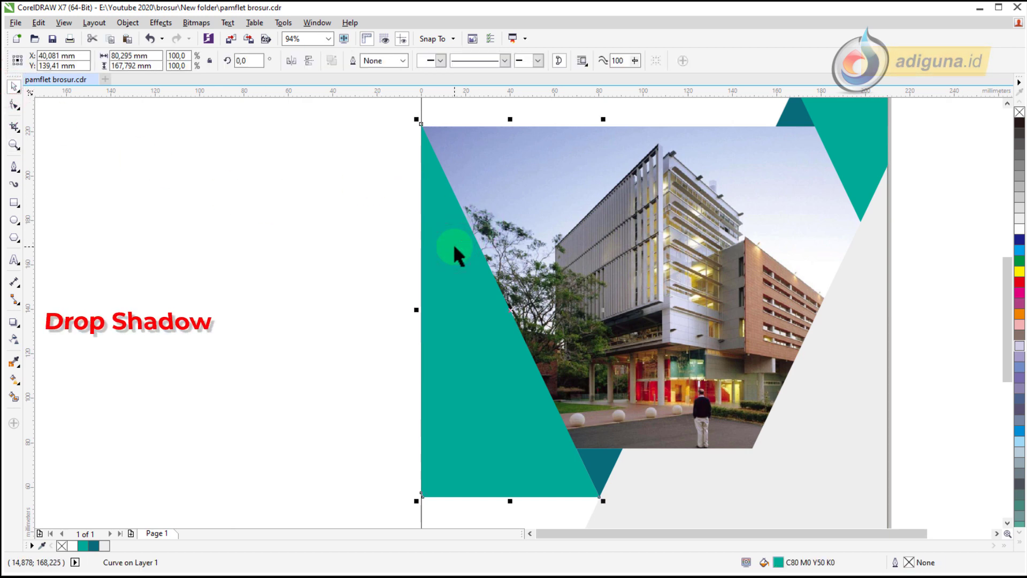
{"action": "left_click", "coordinate": [13, 324]}
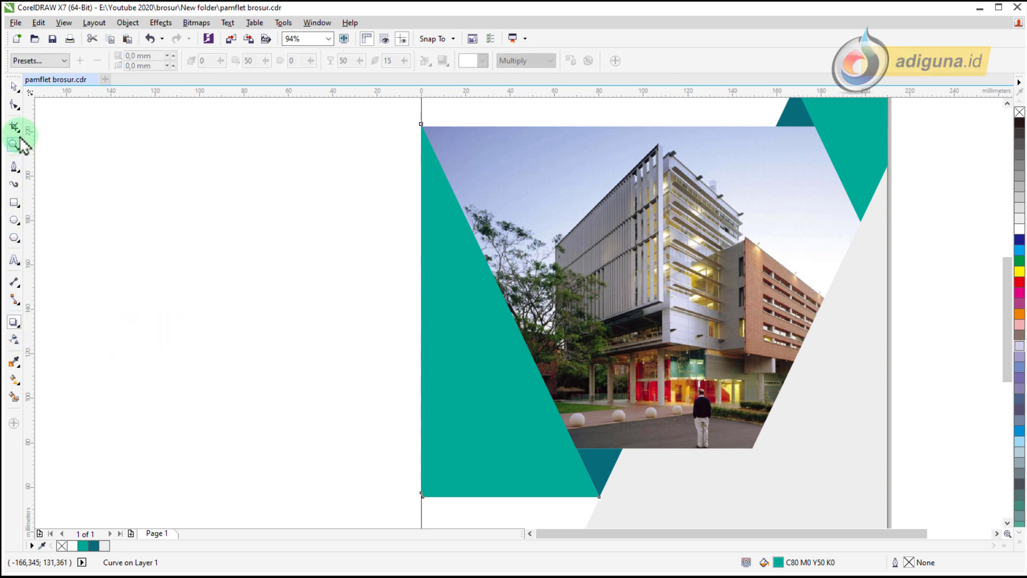
{"action": "left_click", "coordinate": [50, 61]}
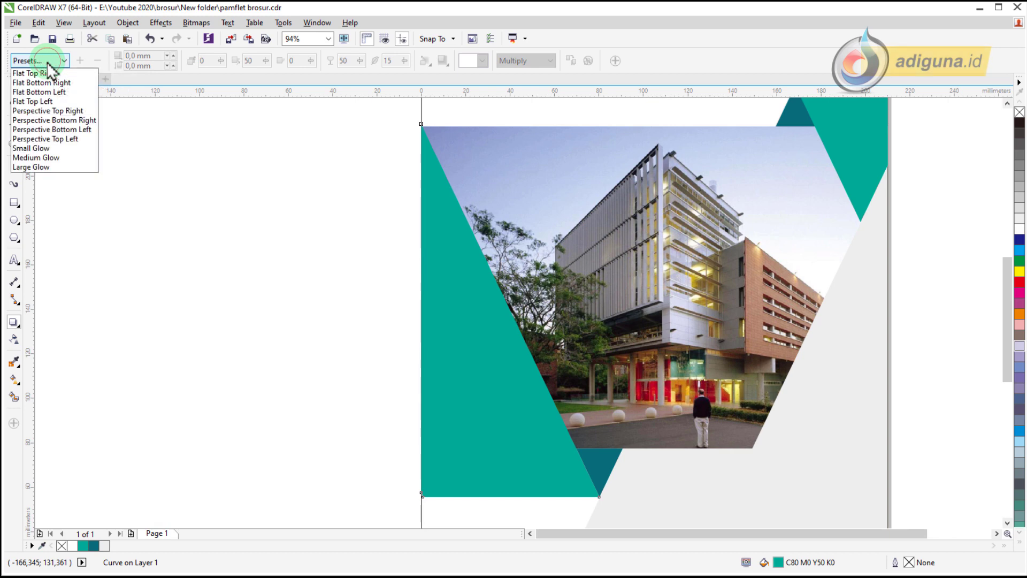
{"action": "left_click", "coordinate": [50, 149]}
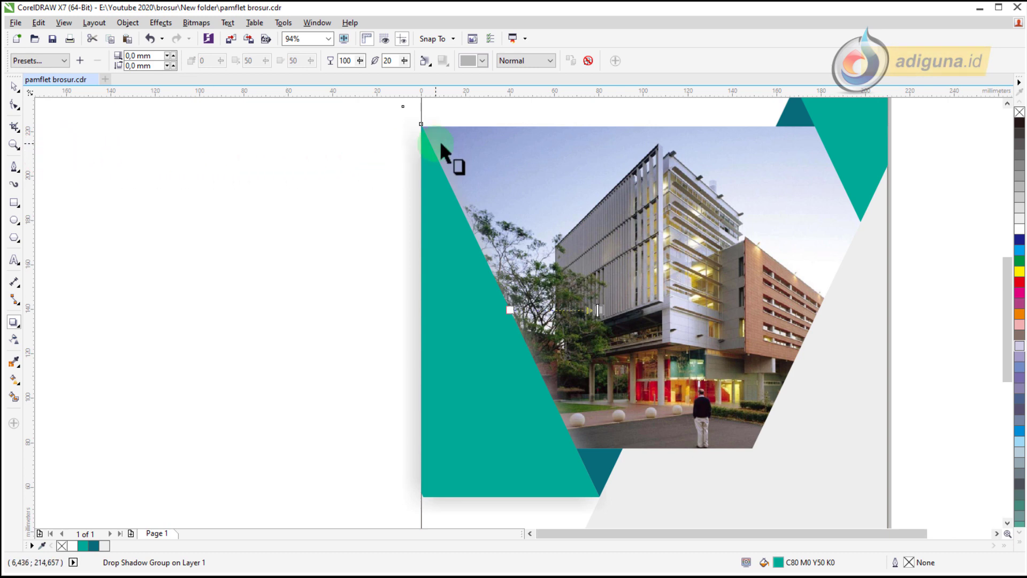
{"action": "left_click", "coordinate": [408, 147]}
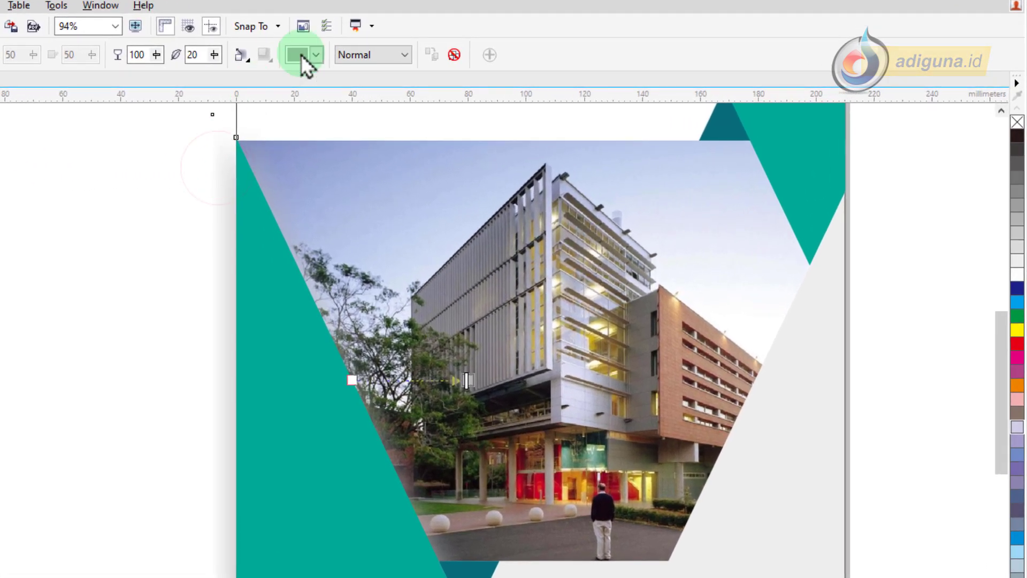
Change the teal triangle's drop shadow colour to dark grey and set its feathering to 13
{"action": "left_click", "coordinate": [335, 56]}
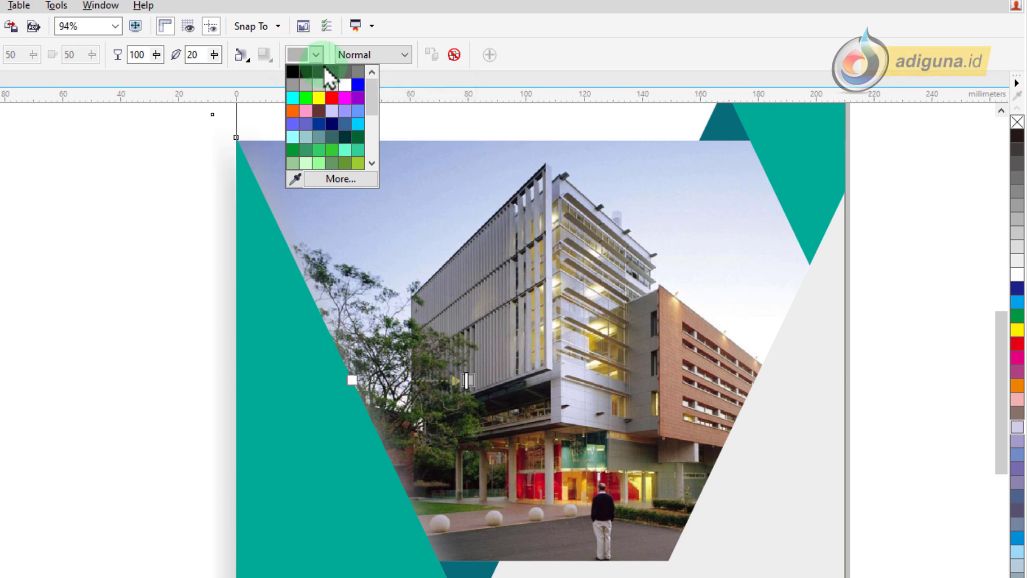
{"action": "left_click", "coordinate": [321, 72]}
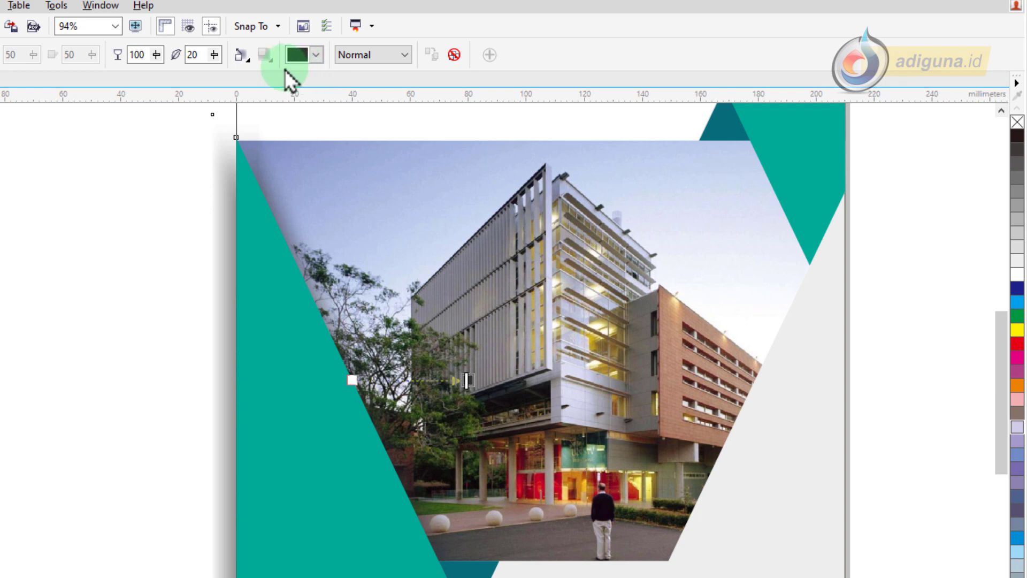
{"action": "left_click", "coordinate": [214, 55]}
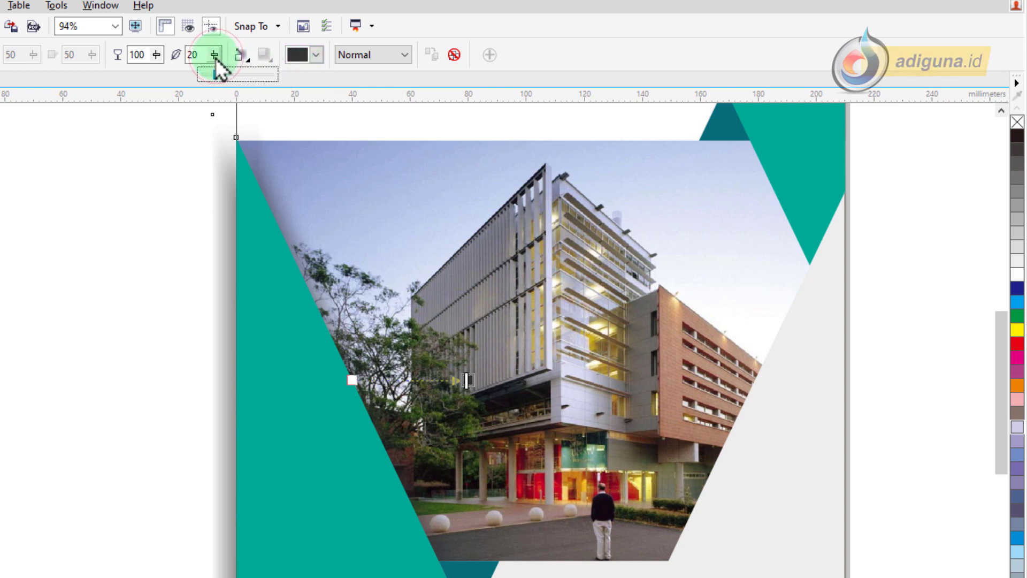
{"action": "left_click_drag", "start_coordinate": [211, 60], "coordinate": [211, 59]}
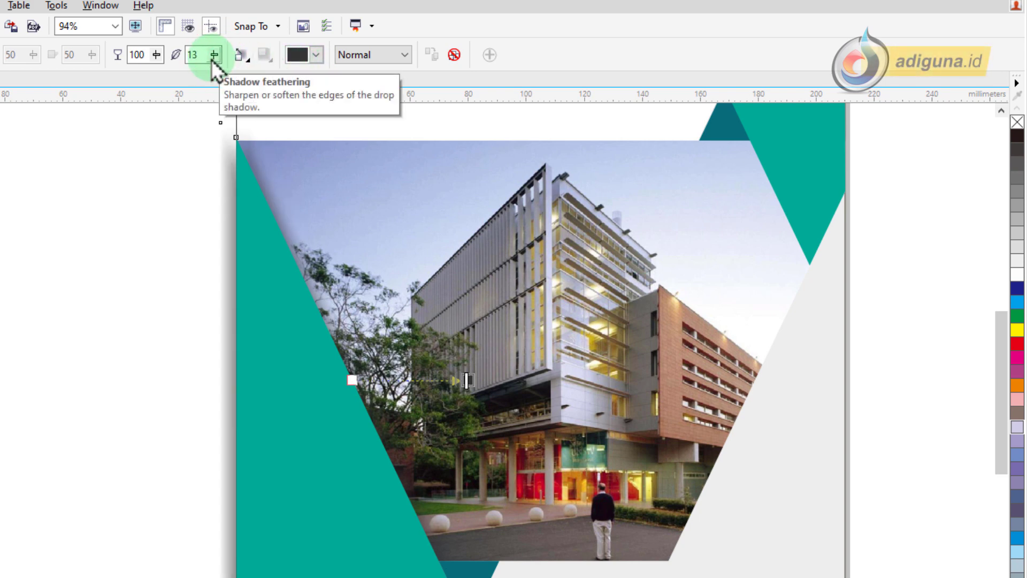
Set the large teal triangle's drop shadow opacity to 69 and its feathering to 10
{"action": "left_click", "coordinate": [156, 55]}
{"action": "left_click_drag", "start_coordinate": [145, 60], "coordinate": [132, 63]}
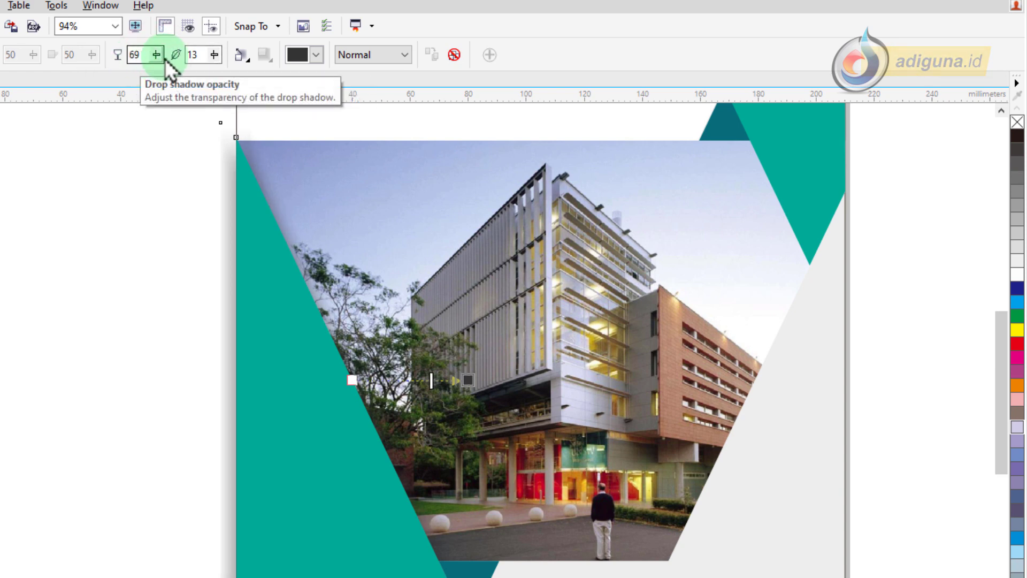
{"action": "left_click", "coordinate": [214, 55]}
{"action": "left_click_drag", "start_coordinate": [218, 56], "coordinate": [218, 62]}
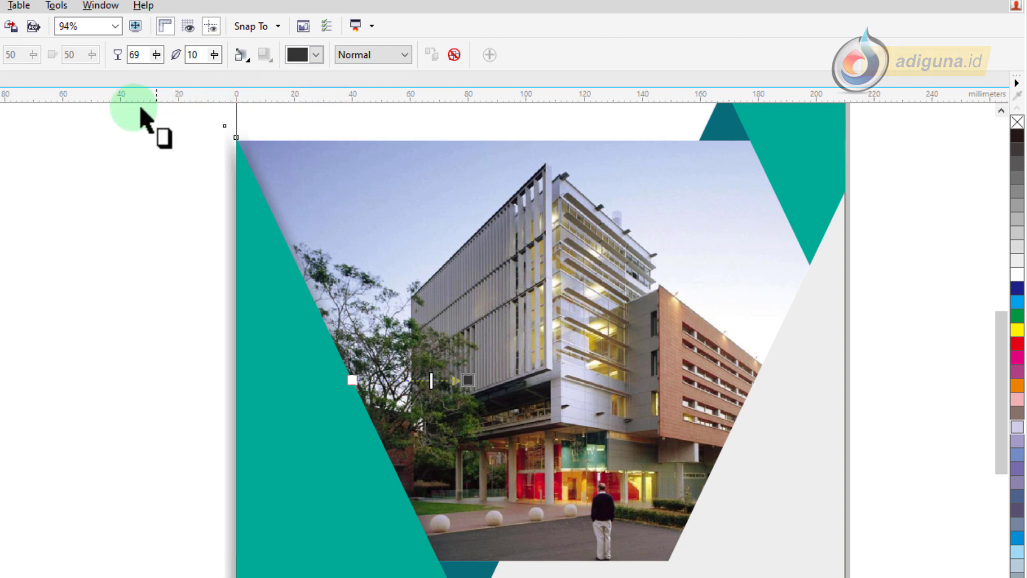
Break the large teal triangle's drop shadow group apart and PowerClip the separated shadow inside the building photo frame
{"action": "key", "text": "space"}
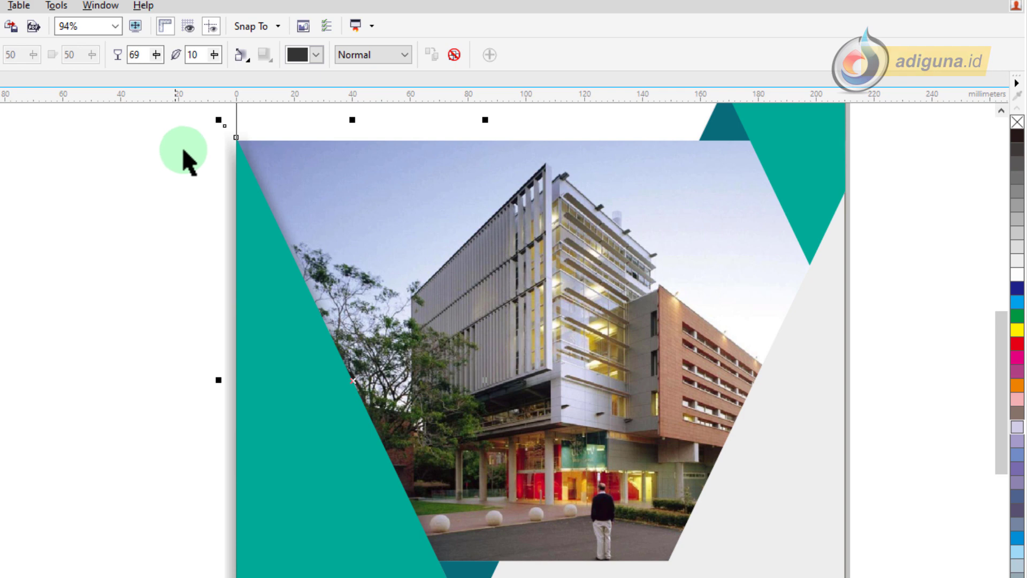
{"action": "right_click", "coordinate": [227, 145]}
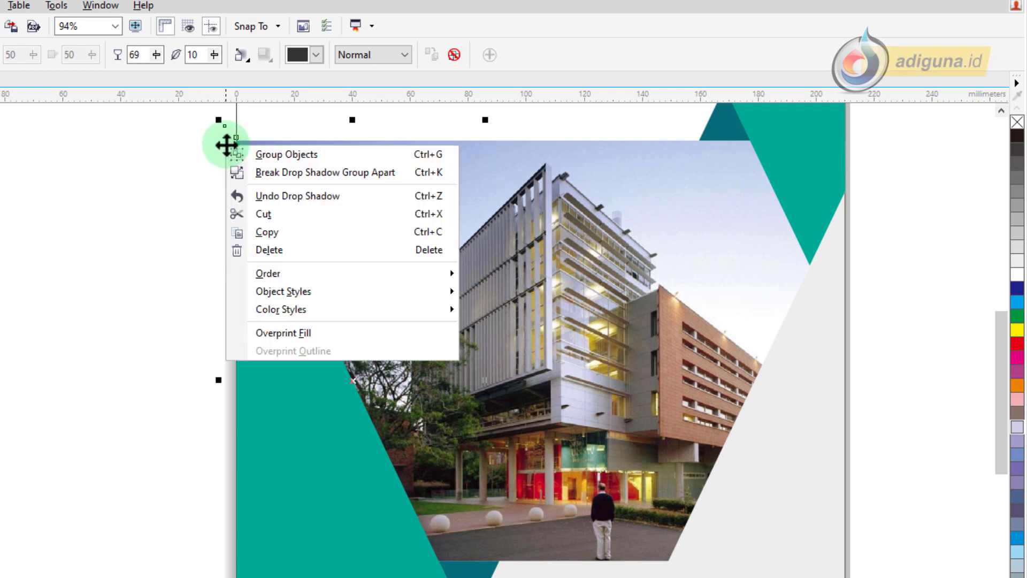
{"action": "left_click", "coordinate": [266, 172]}
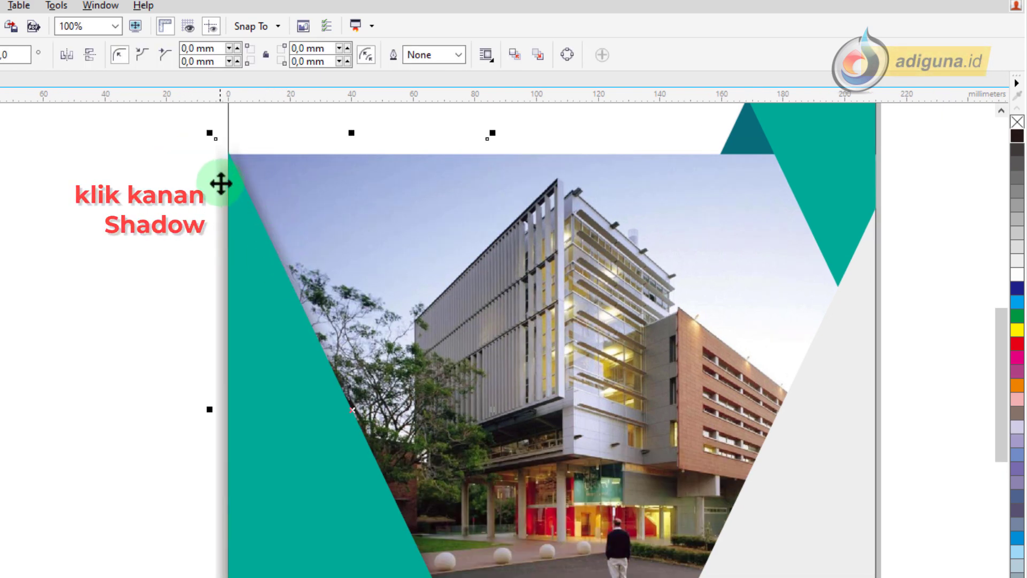
{"action": "right_click", "coordinate": [218, 182]}
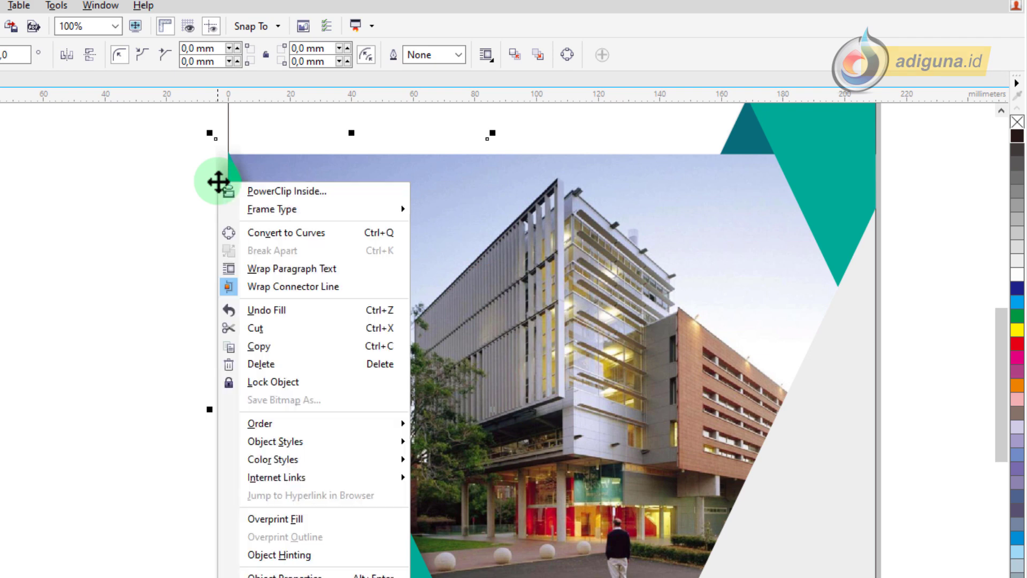
{"action": "left_click", "coordinate": [260, 188]}
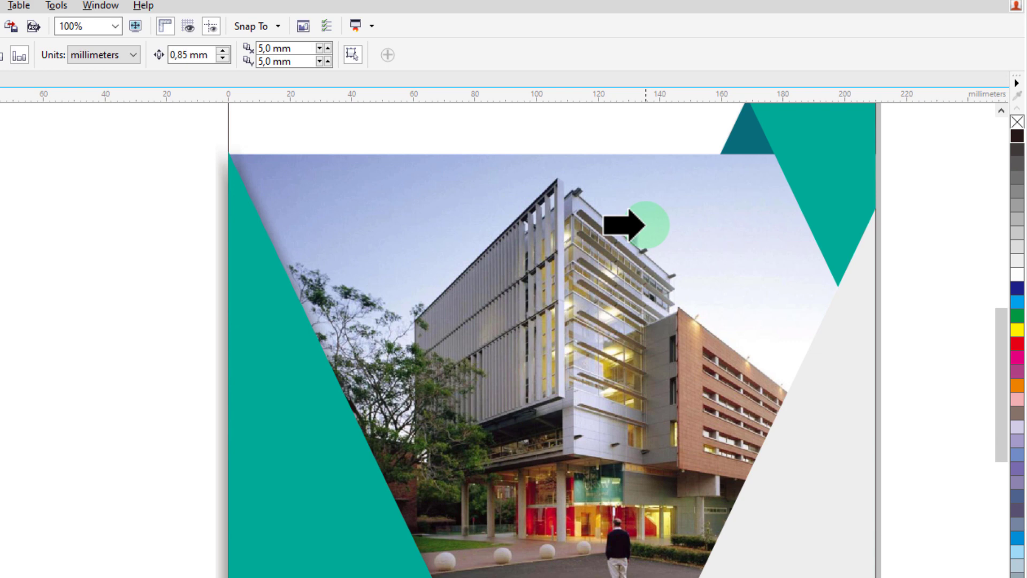
{"action": "left_click", "coordinate": [645, 225]}
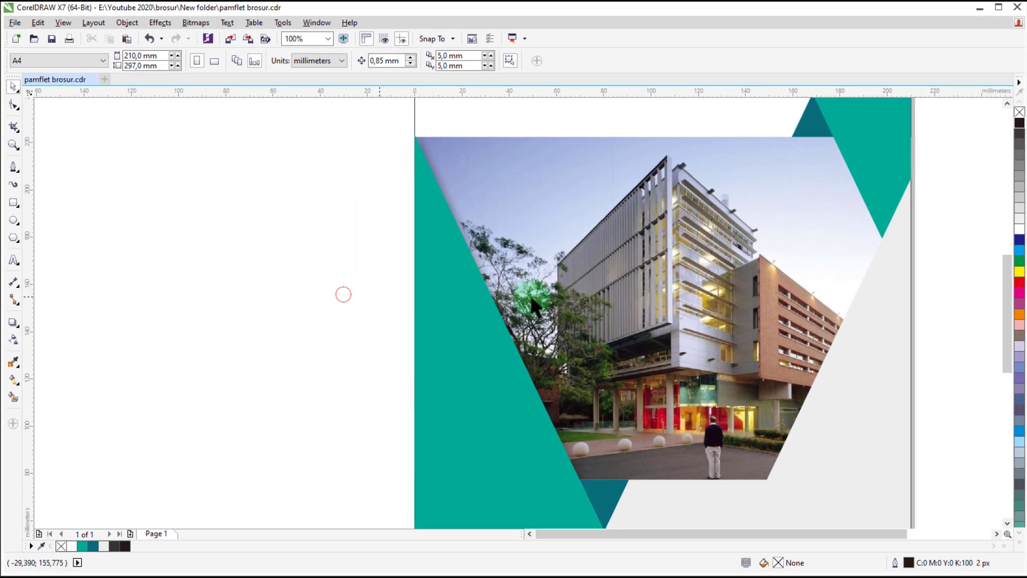
Apply a drop shadow with the Small Glow preset to the smaller teal shape at the photo's upper-right corner
{"action": "left_click_drag", "start_coordinate": [1007, 281], "coordinate": [1007, 278]}
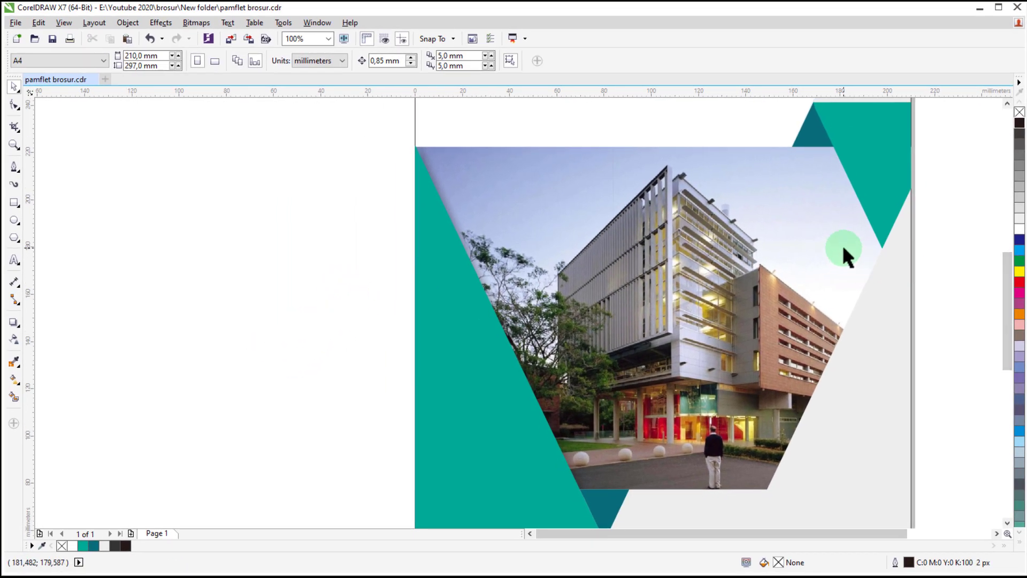
{"action": "left_click", "coordinate": [858, 163]}
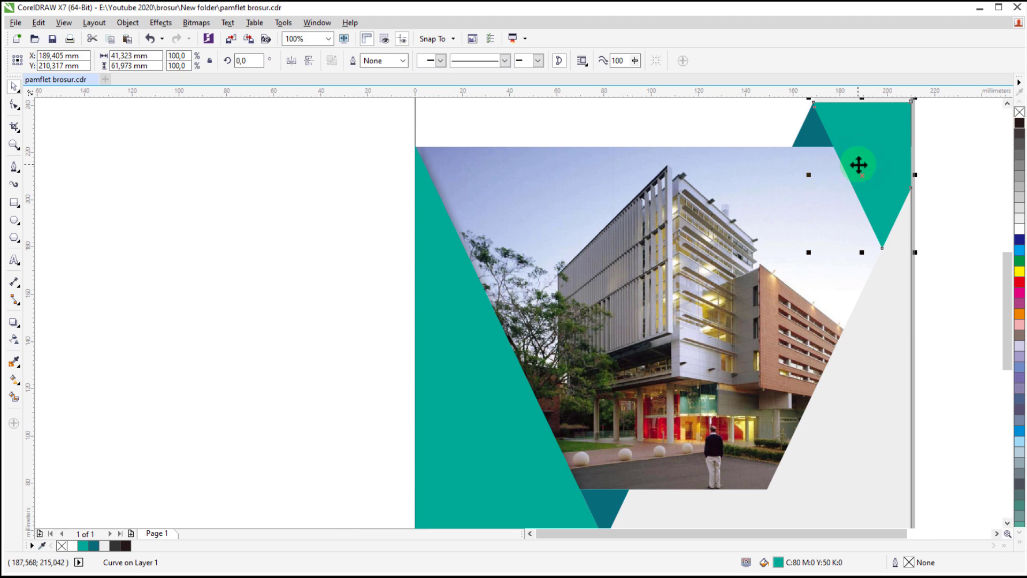
{"action": "right_click", "coordinate": [858, 164]}
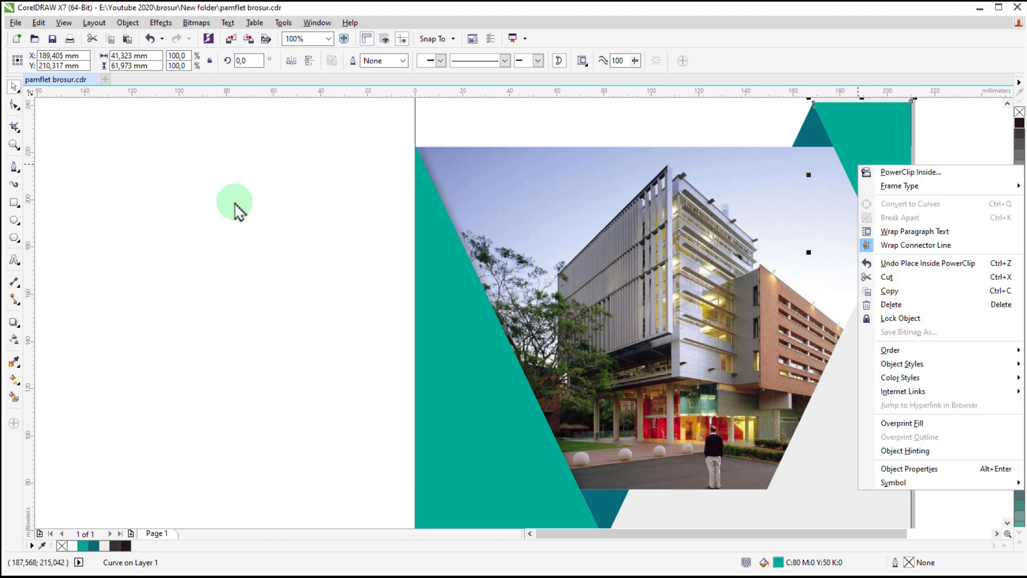
{"action": "left_click", "coordinate": [111, 298]}
{"action": "key", "text": "g"}
{"action": "left_click", "coordinate": [16, 323]}
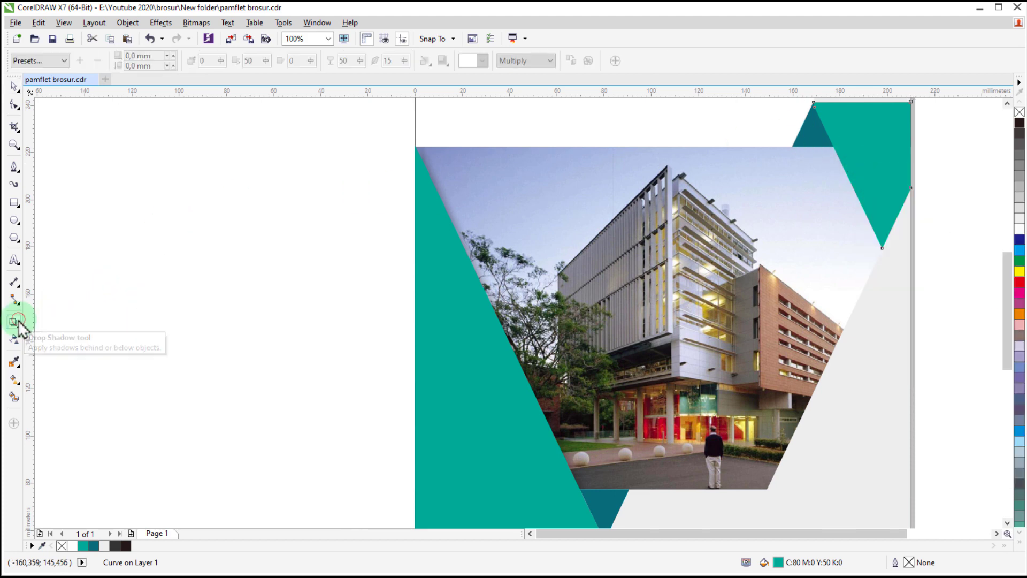
{"action": "left_click", "coordinate": [49, 61]}
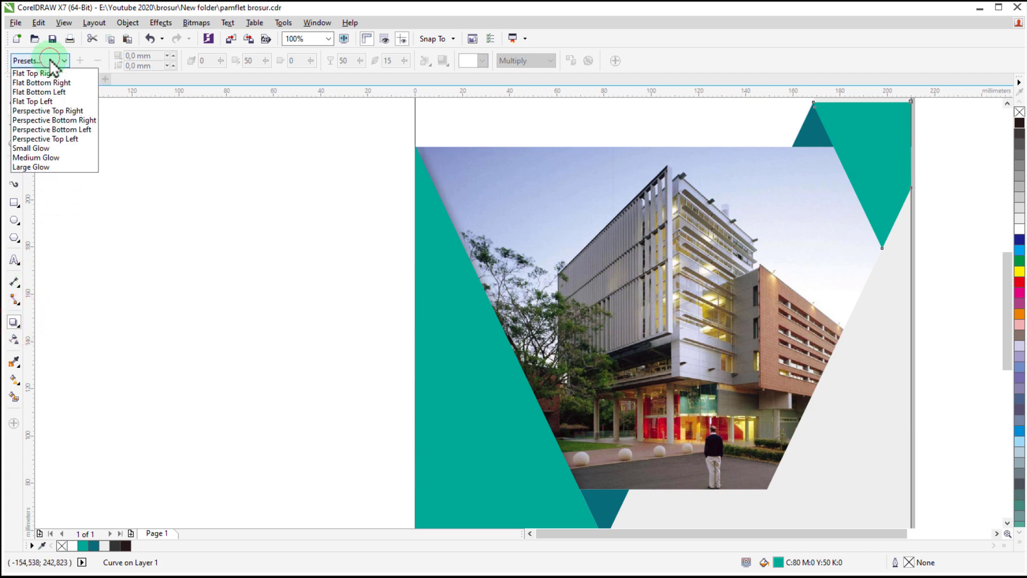
{"action": "left_click", "coordinate": [51, 148]}
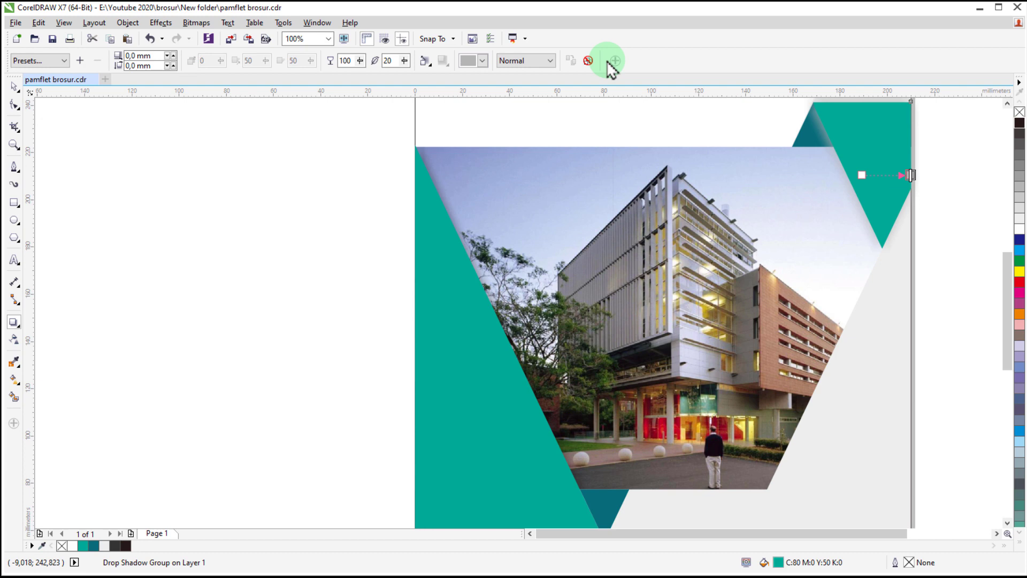
Change the smaller teal shape's drop shadow to near-black, with opacity 62 and feathering 10
{"action": "left_click", "coordinate": [471, 59]}
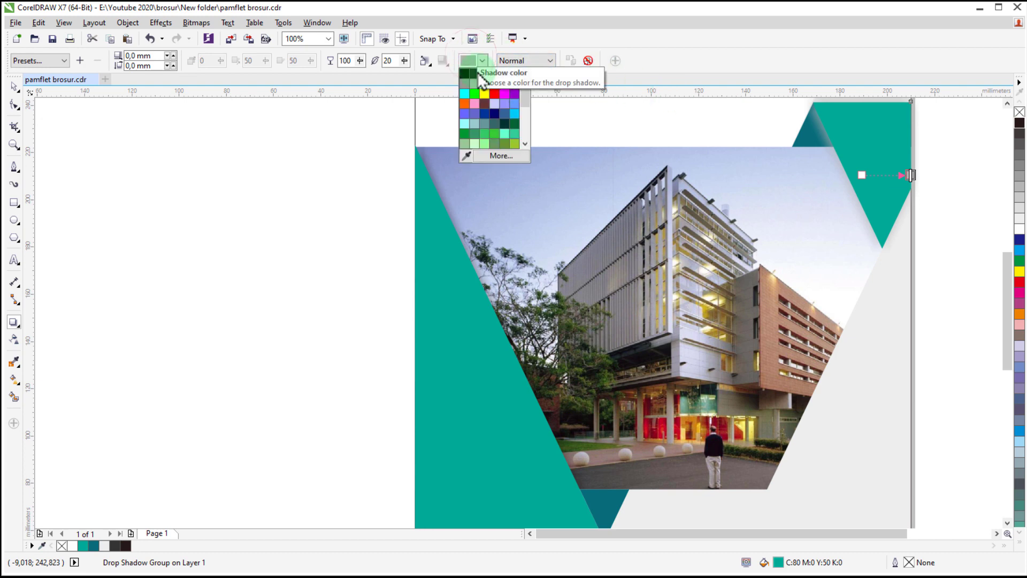
{"action": "left_click", "coordinate": [477, 70]}
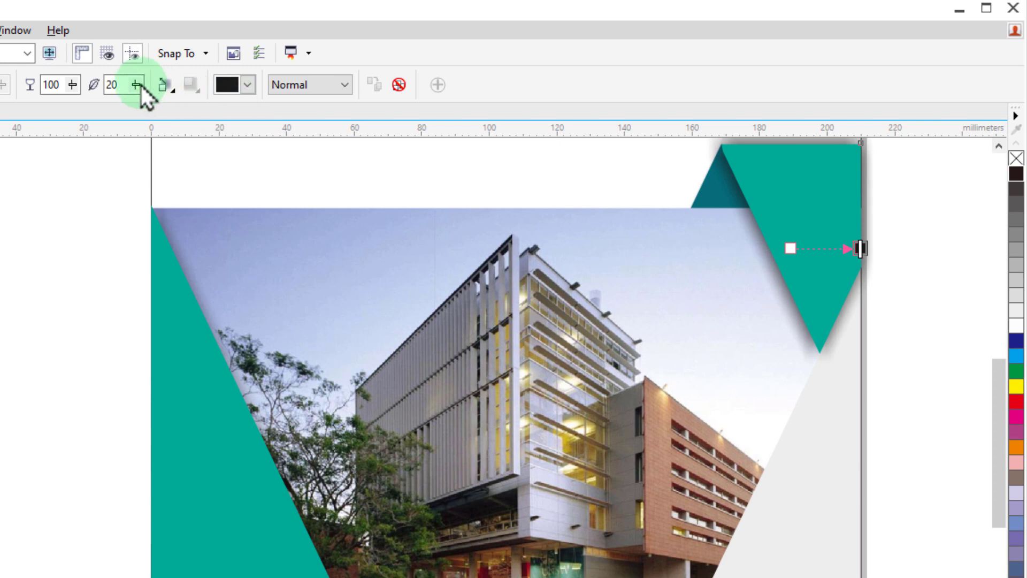
{"action": "left_click_drag", "start_coordinate": [139, 86], "coordinate": [57, 91]}
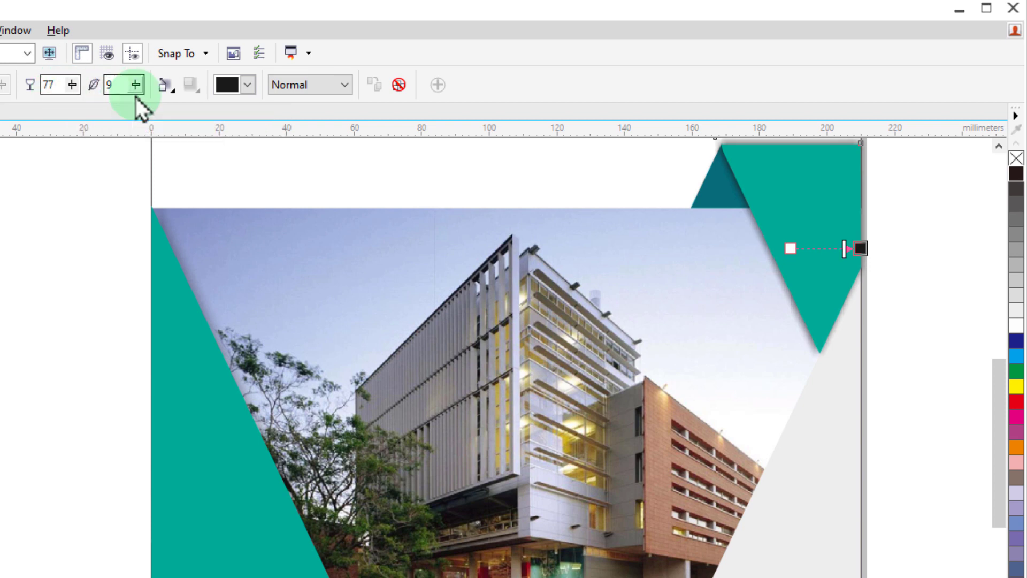
{"action": "left_click_drag", "start_coordinate": [139, 85], "coordinate": [139, 85]}
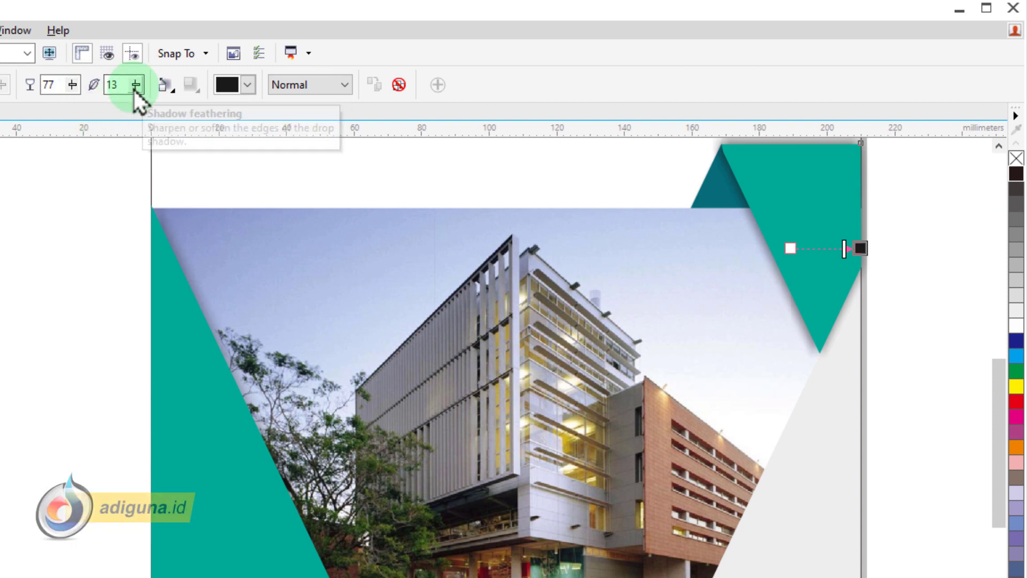
{"action": "left_click_drag", "start_coordinate": [136, 86], "coordinate": [135, 88]}
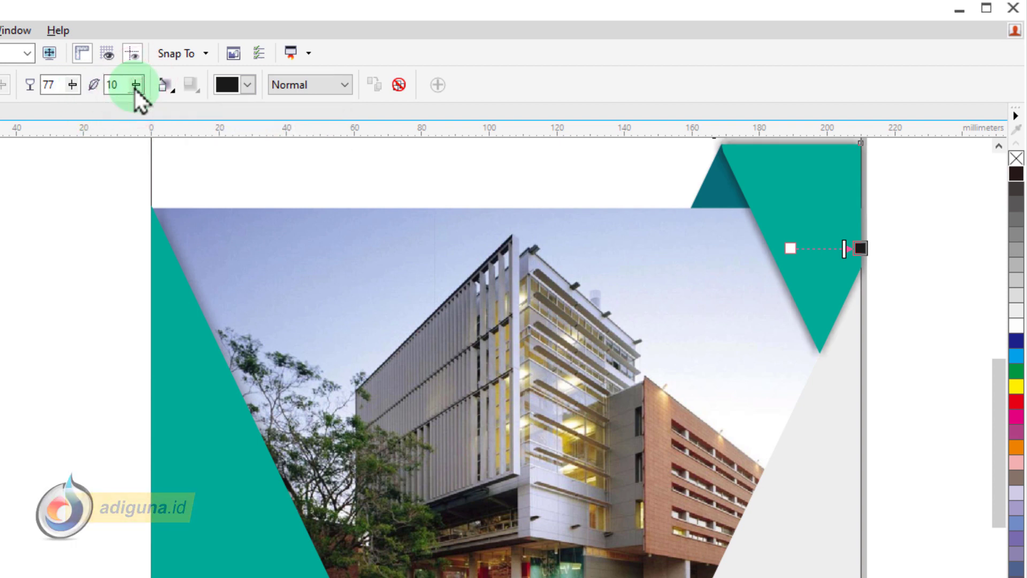
{"action": "left_click_drag", "start_coordinate": [71, 85], "coordinate": [59, 85]}
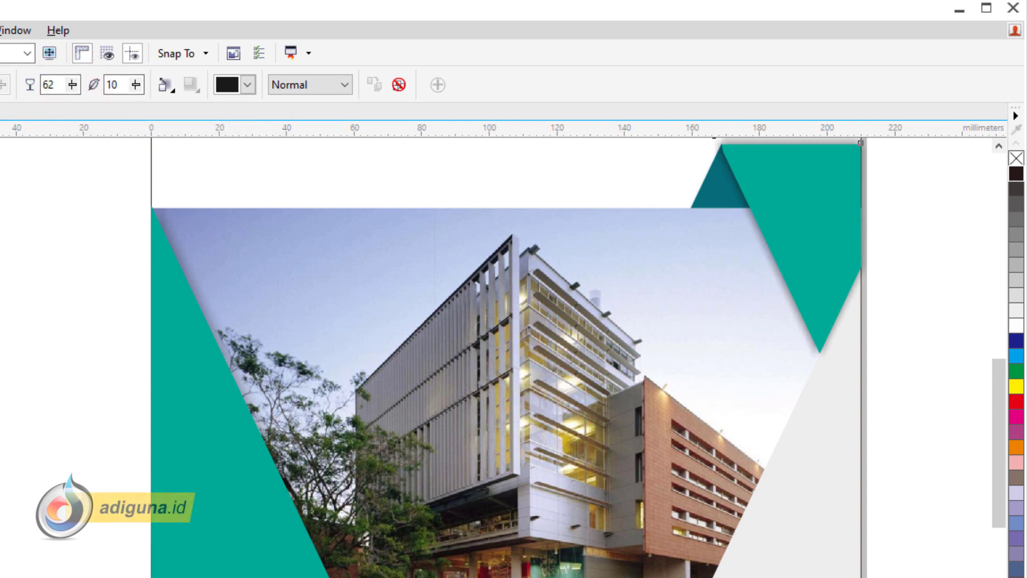
Break the smaller teal shape's drop shadow group apart and PowerClip the separated shadow inside the building photo frame
{"action": "right_click", "coordinate": [794, 336]}
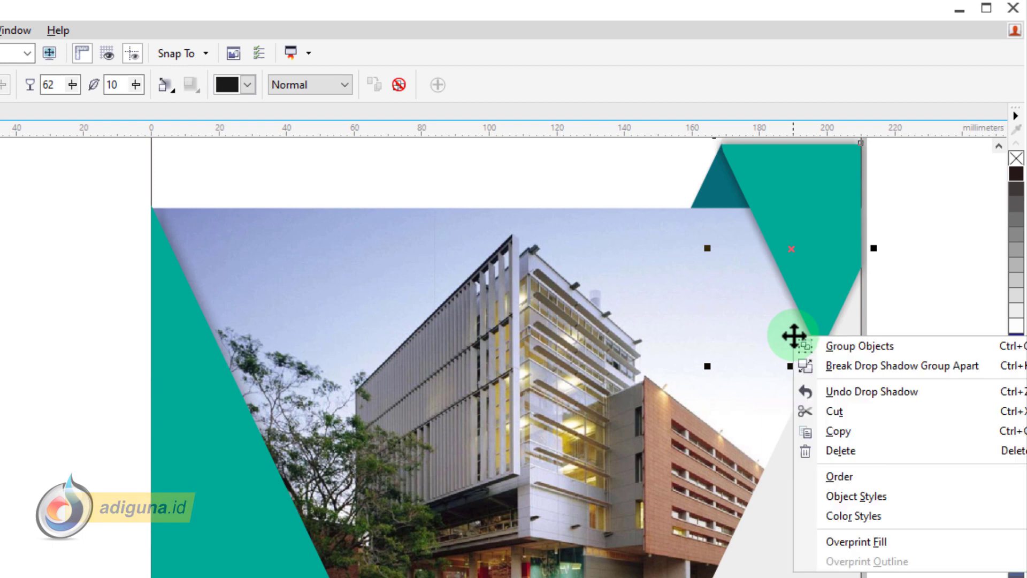
{"action": "left_click", "coordinate": [800, 366]}
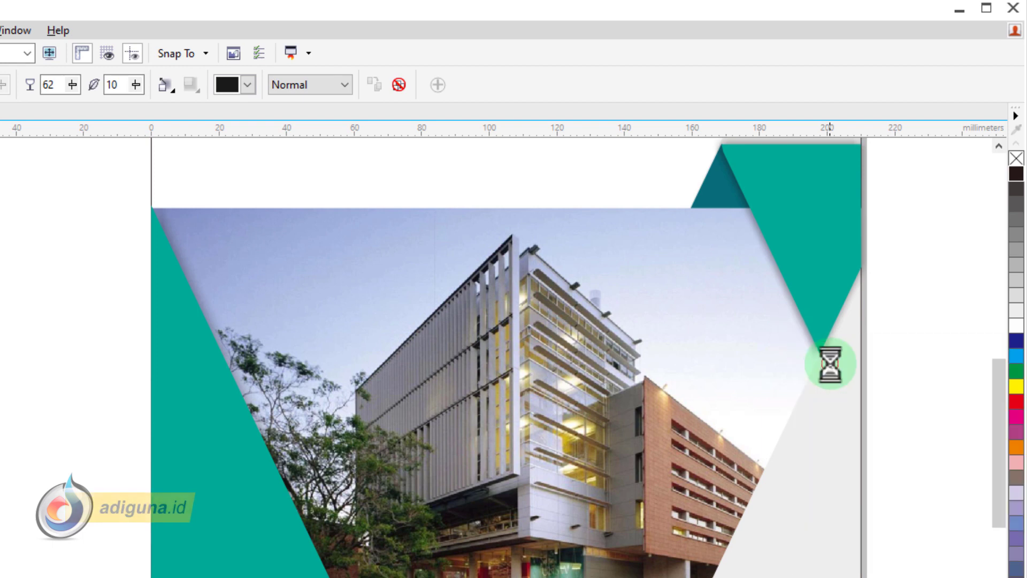
{"action": "left_click", "coordinate": [903, 317]}
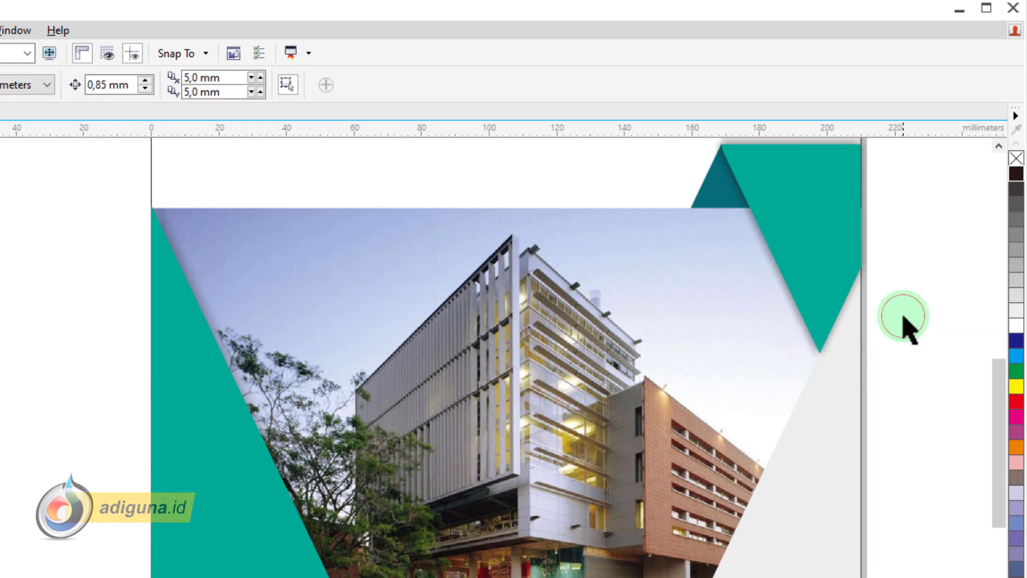
{"action": "left_click", "coordinate": [775, 286]}
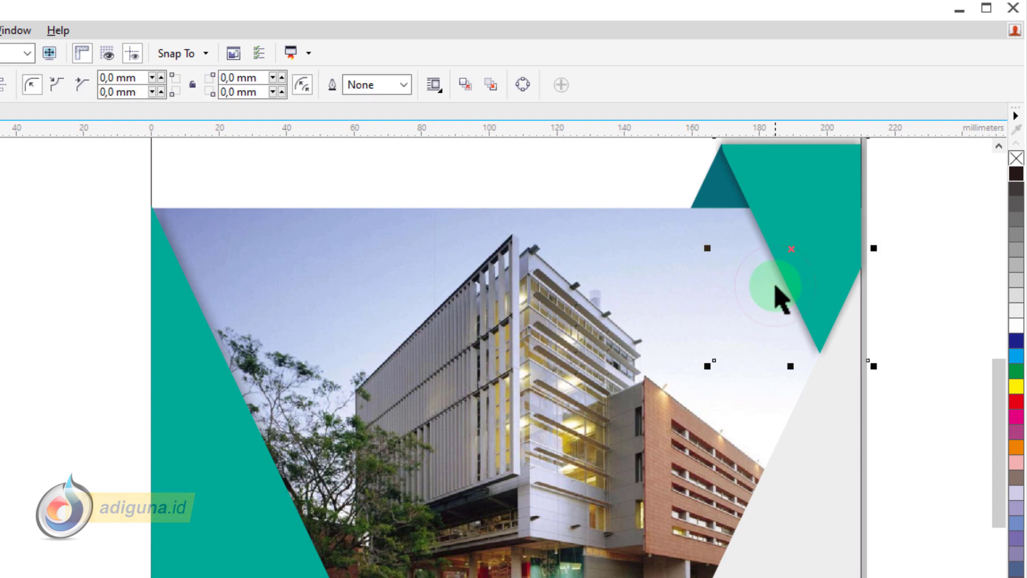
{"action": "right_click", "coordinate": [775, 287]}
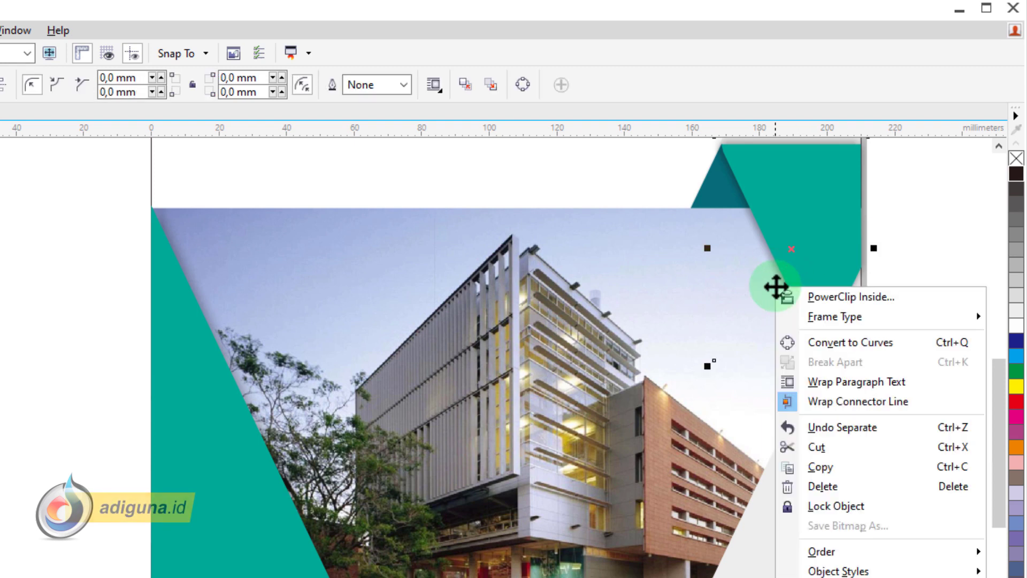
{"action": "left_click", "coordinate": [801, 296]}
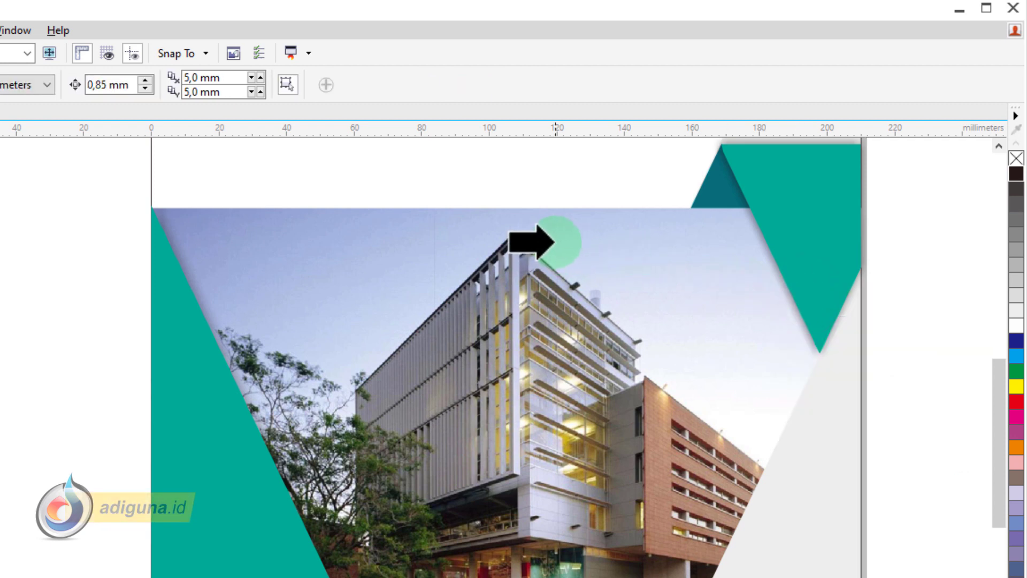
{"action": "left_click", "coordinate": [555, 242]}
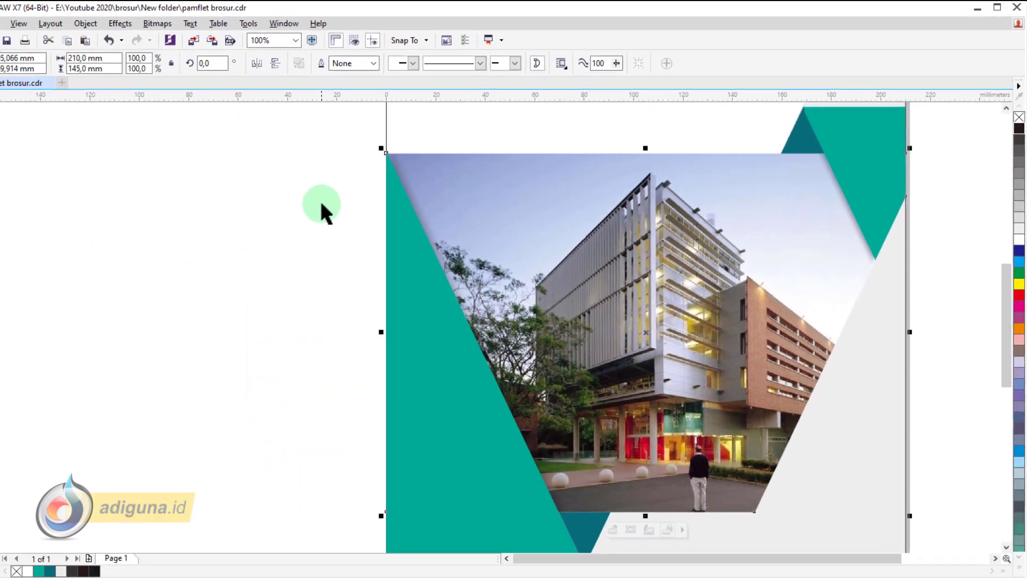
{"action": "left_click", "coordinate": [104, 267]}
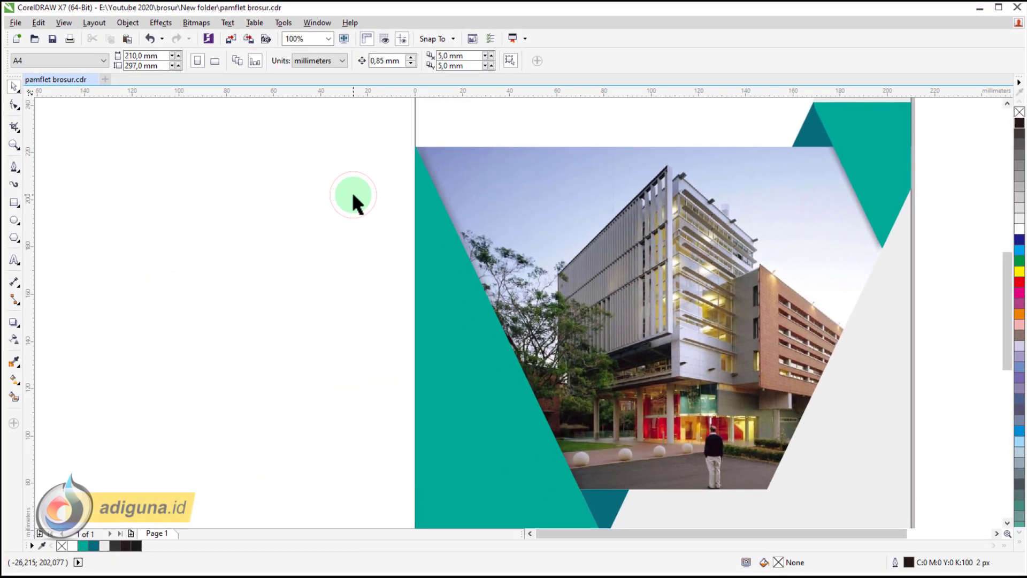
Draw a square about 11 mm wide near the page's upper-left corner and fill it with the design's teal
{"action": "key", "text": "shift+F4"}
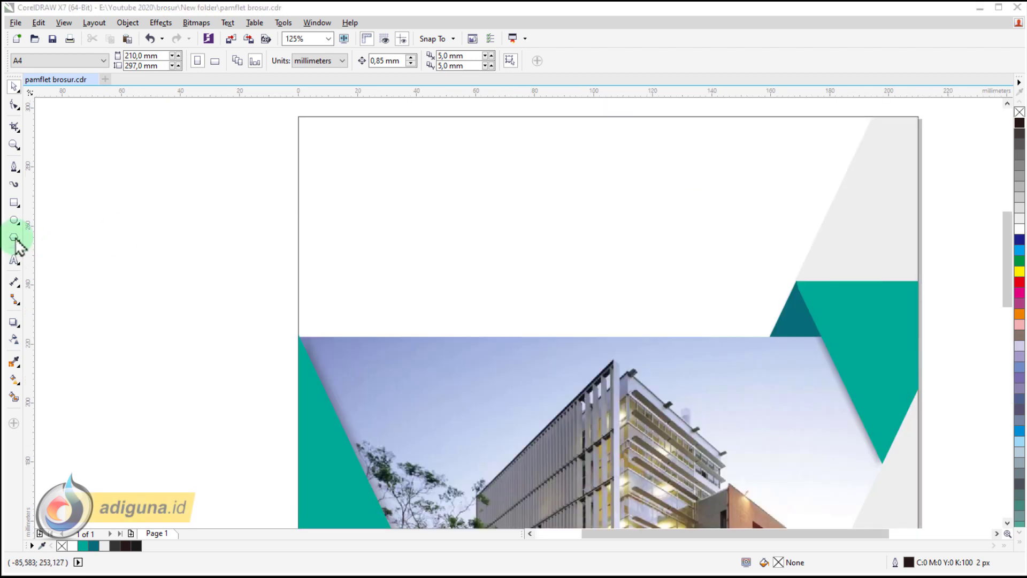
{"action": "left_click", "coordinate": [16, 240]}
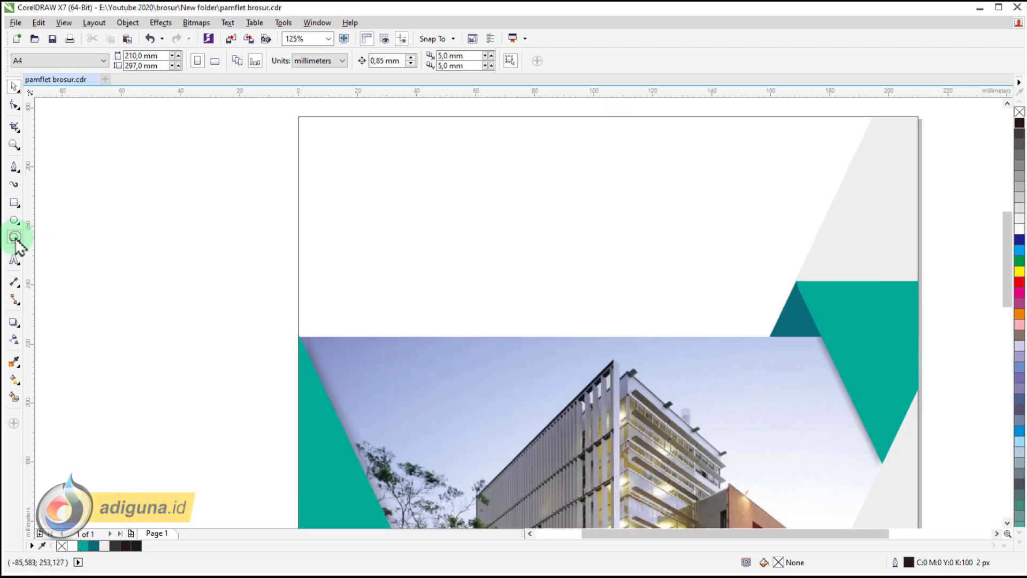
{"action": "left_click", "coordinate": [31, 202]}
{"action": "left_click_drag", "start_coordinate": [331, 146], "coordinate": [364, 180]}
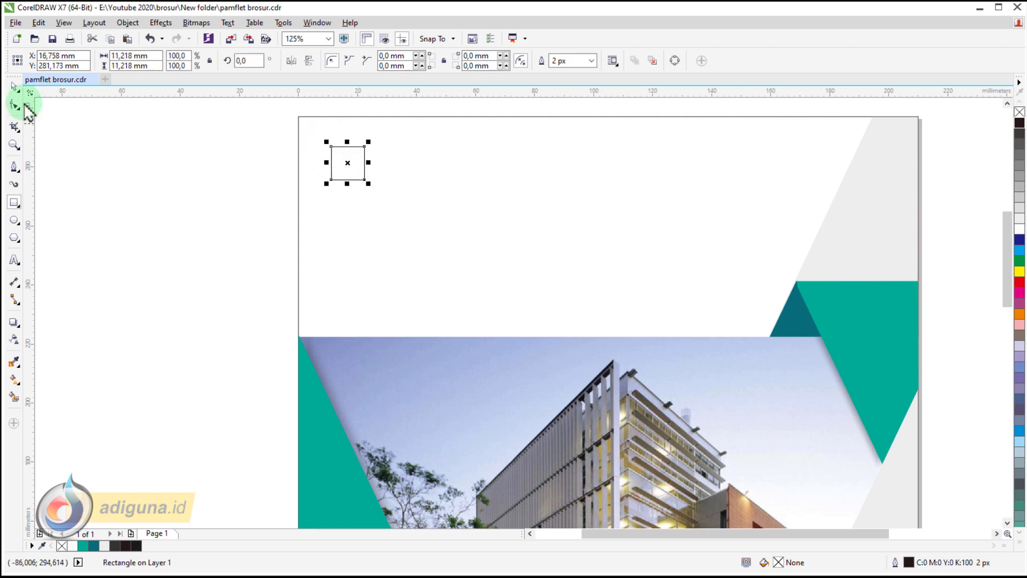
{"action": "left_click", "coordinate": [12, 86]}
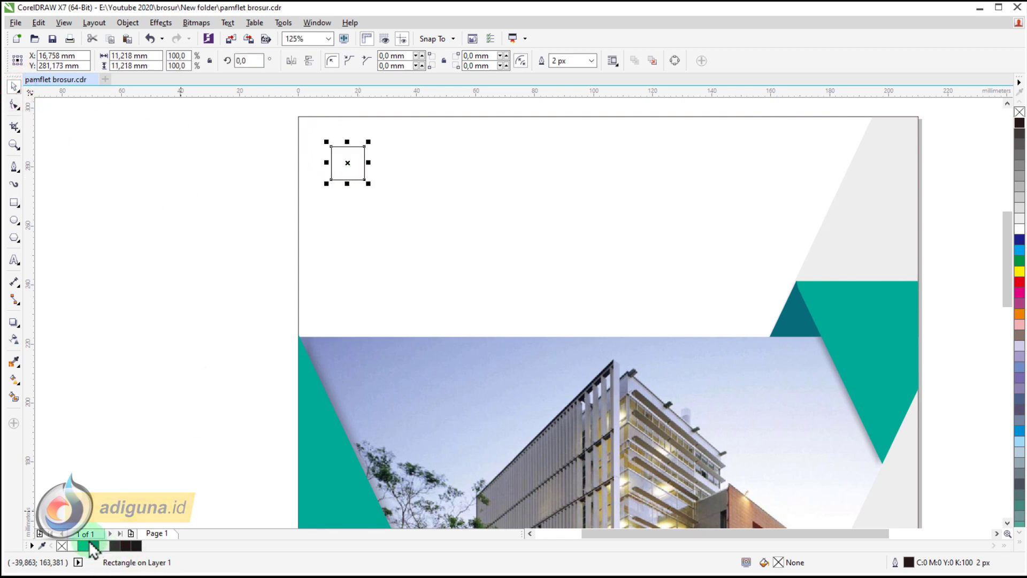
{"action": "left_click", "coordinate": [81, 544]}
Shrink the teal square to about 8.3 mm with no outline and place an overlapping copy offset up and to its right
{"action": "scroll", "coordinate": [337, 161], "scroll_direction": "up", "scroll_amount": 2}
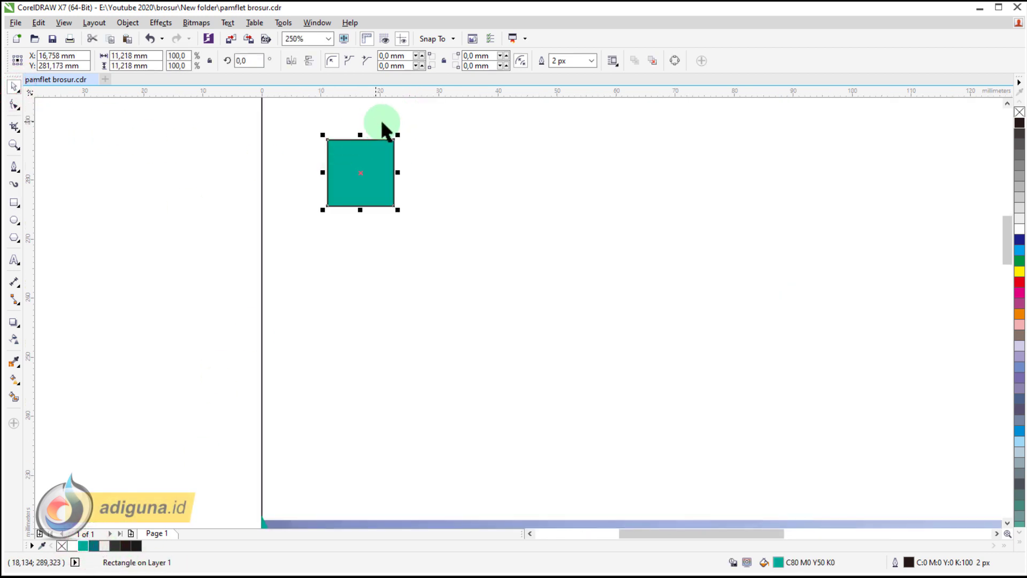
{"action": "left_click_drag", "start_coordinate": [397, 134], "coordinate": [378, 153]}
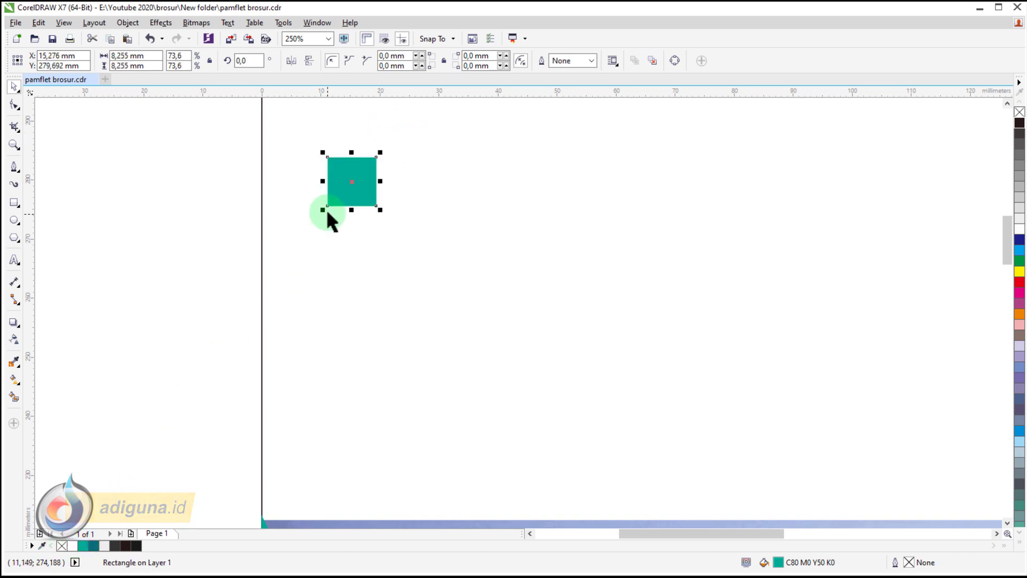
{"action": "left_click_drag", "start_coordinate": [323, 210], "coordinate": [369, 178]}
{"action": "key", "text": "ctrl+z"}
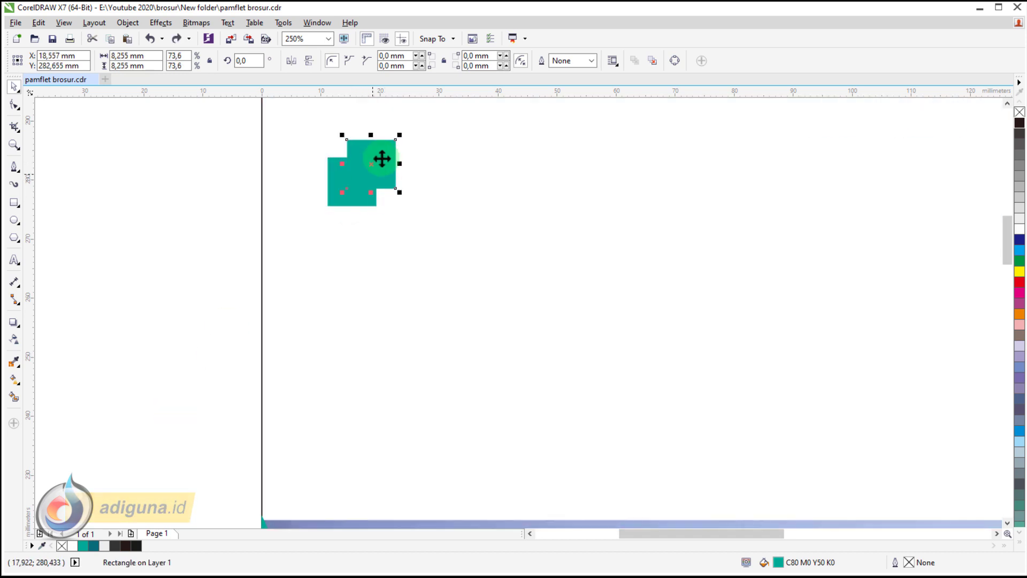
Shrink the upper-right logo square to about 6.7 mm, fill it with the dark teal C90 M50 Y50, and group both squares
{"action": "left_click_drag", "start_coordinate": [399, 136], "coordinate": [369, 172]}
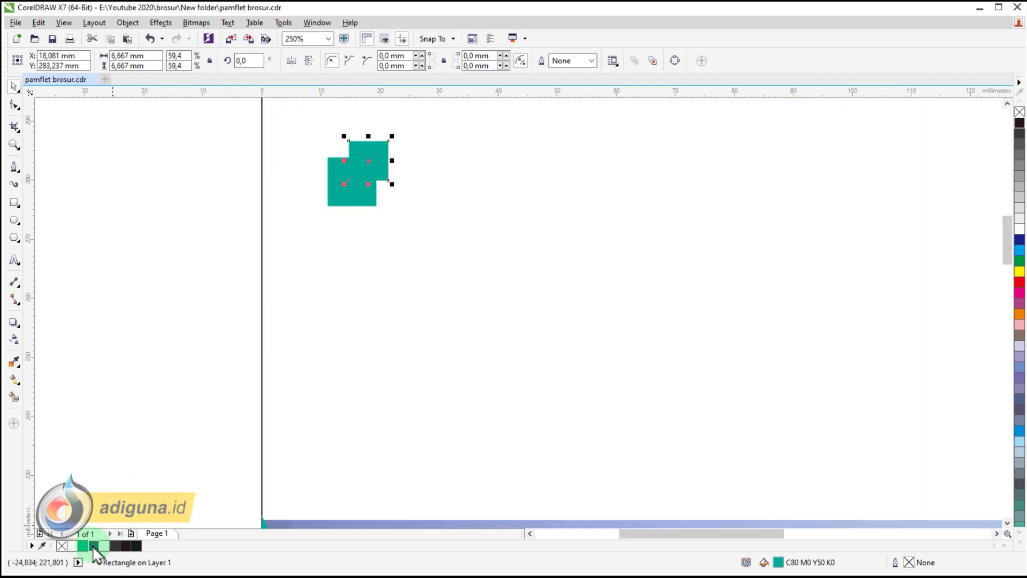
{"action": "left_click", "coordinate": [93, 545]}
{"action": "left_click", "coordinate": [340, 196], "text": "shift"}
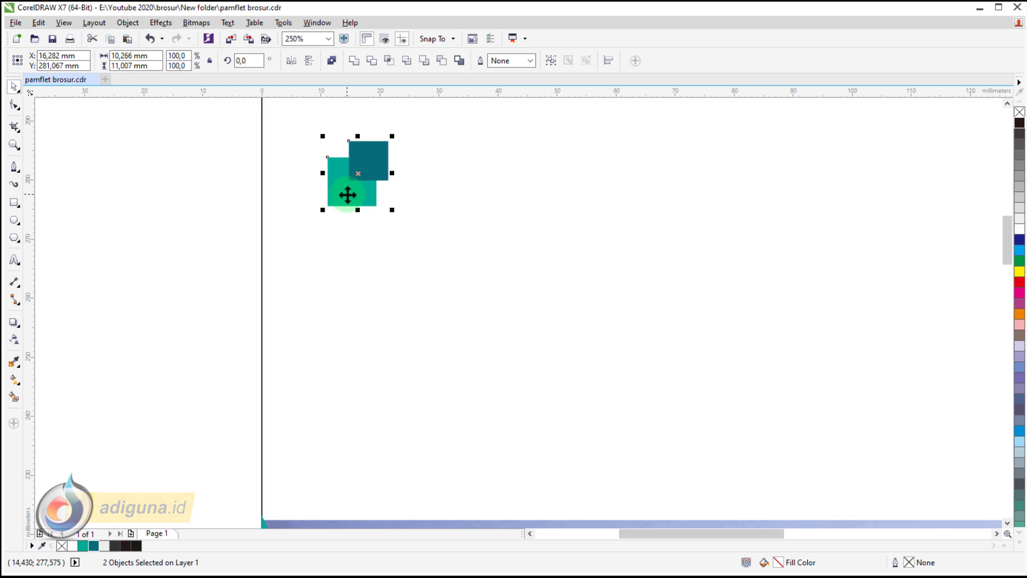
{"action": "left_click", "coordinate": [552, 61]}
{"action": "left_click", "coordinate": [182, 248]}
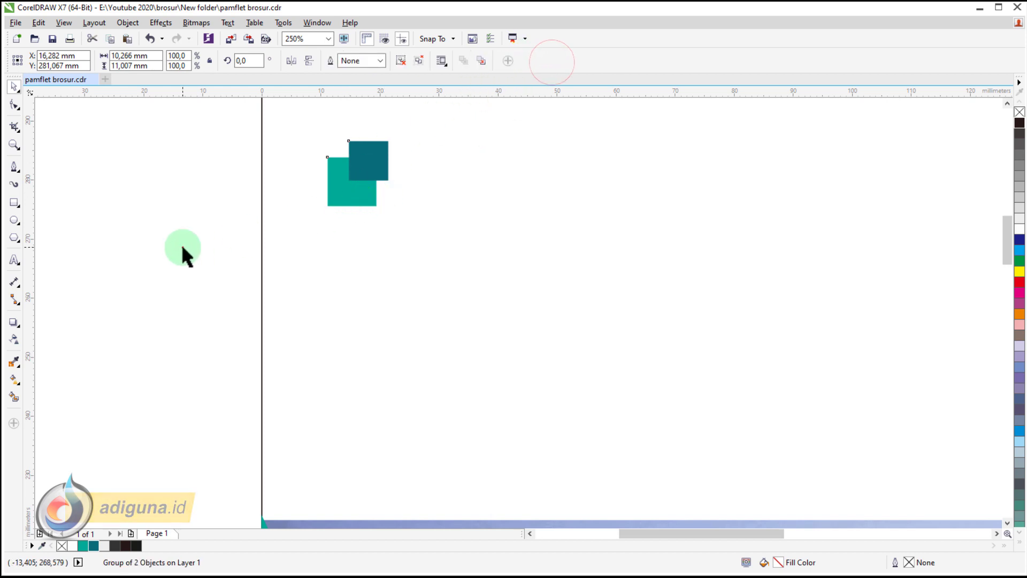
Add the artistic text "COMPANY NAME" beside the two-square logo
{"action": "left_click", "coordinate": [15, 262]}
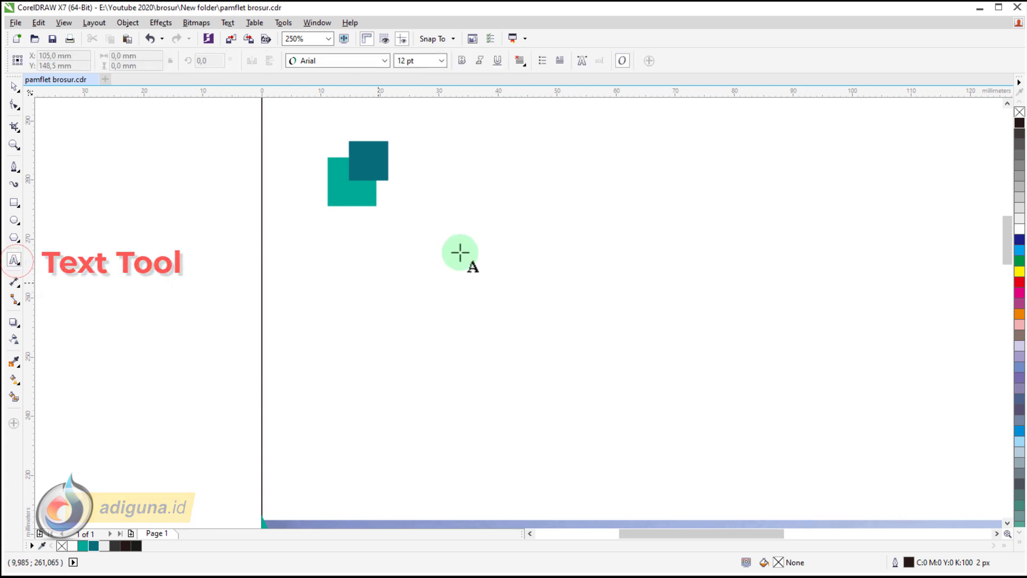
{"action": "left_click", "coordinate": [427, 167]}
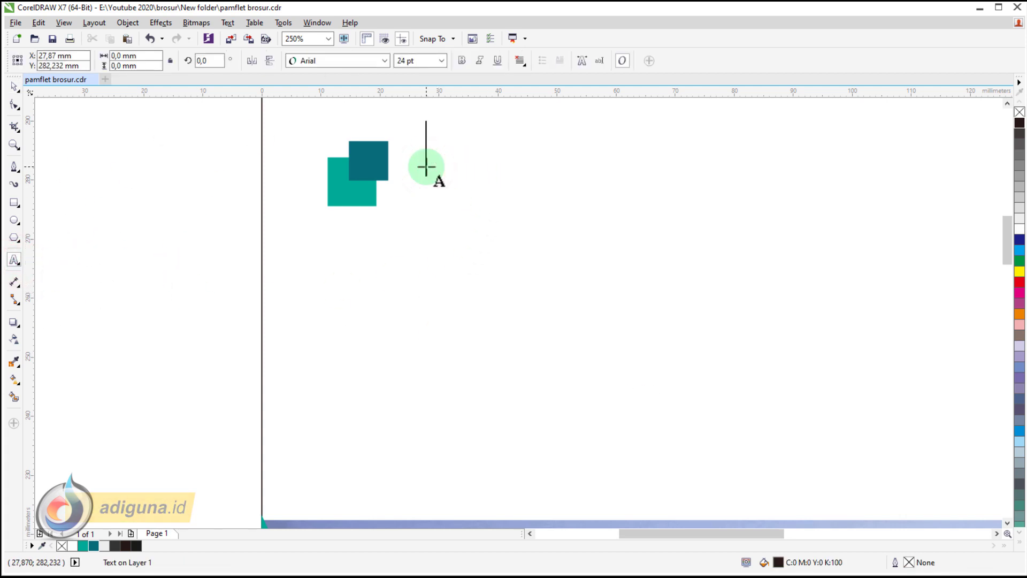
{"action": "type", "text": "COMPANY NAME"}
{"action": "left_click", "coordinate": [11, 89]}
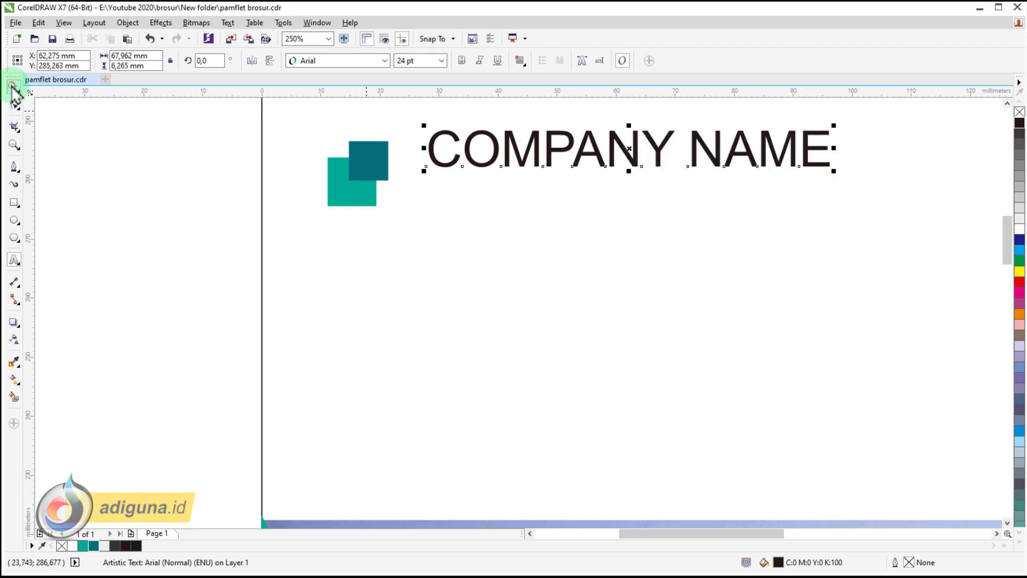
Set the company name text to the Roboto font at 18 pt
{"action": "left_click", "coordinate": [326, 61]}
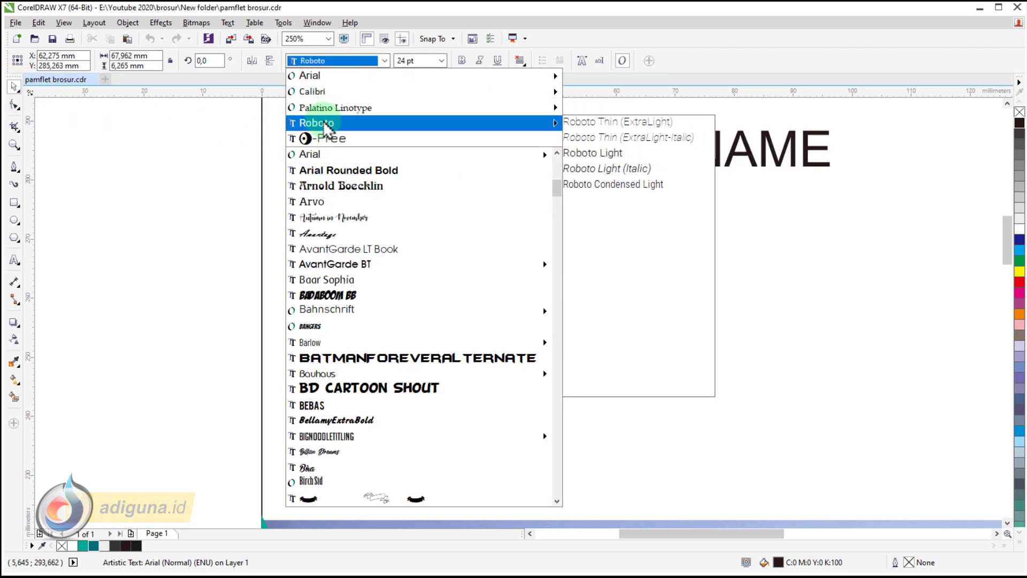
{"action": "left_click", "coordinate": [325, 125]}
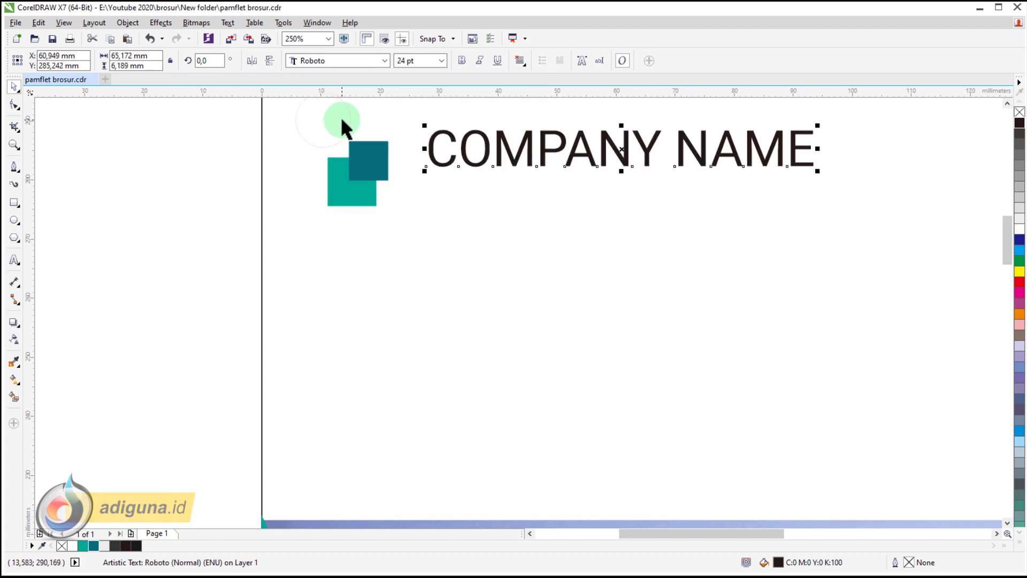
{"action": "left_click", "coordinate": [428, 61]}
{"action": "left_click", "coordinate": [443, 61]}
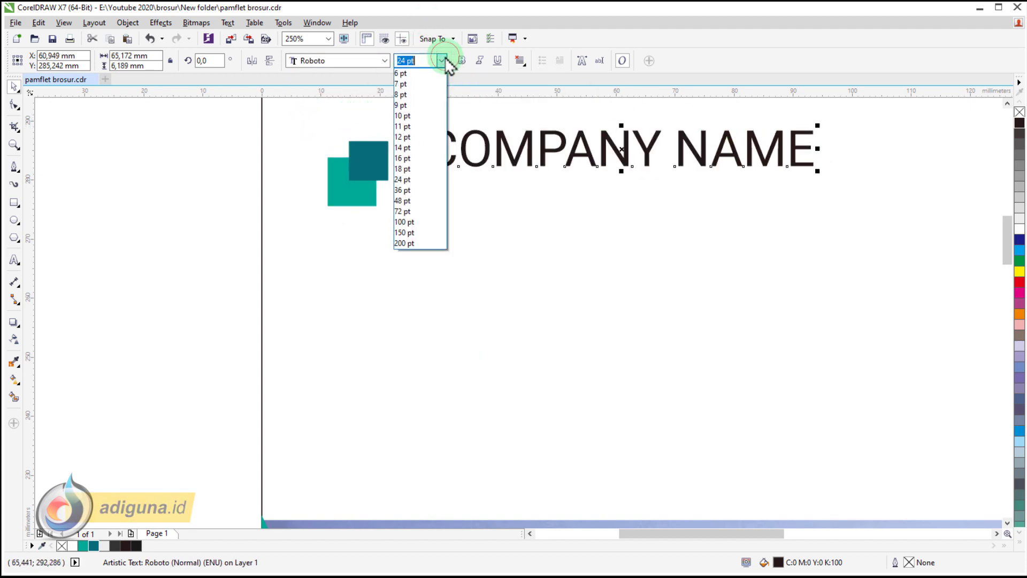
{"action": "left_click", "coordinate": [416, 169]}
Place a copy of the company name just beneath it as a tagline, sized 8 pt and coloured 70% black
{"action": "left_click_drag", "start_coordinate": [442, 142], "coordinate": [425, 182]}
{"action": "right_click", "coordinate": [425, 182]}
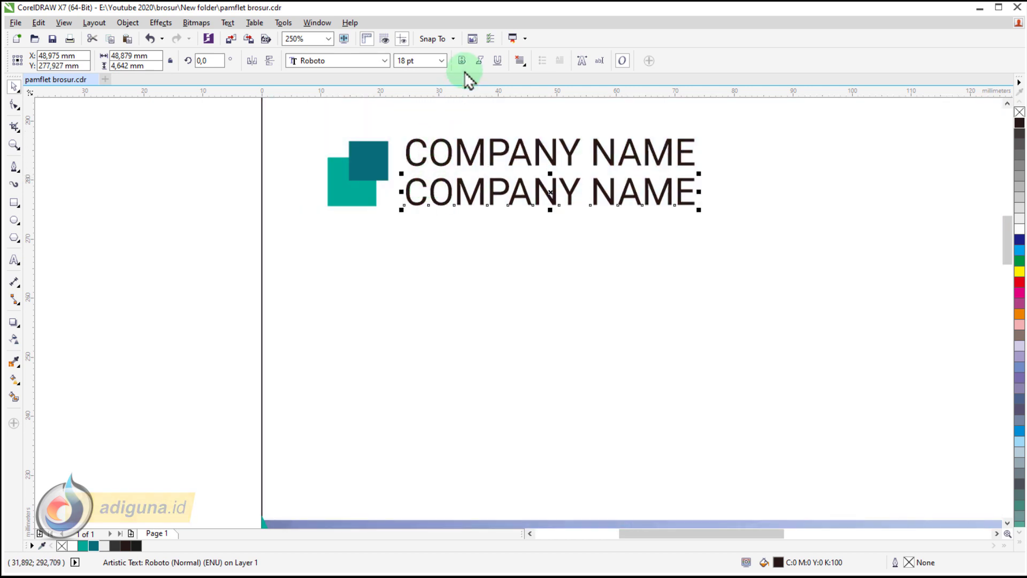
{"action": "left_click", "coordinate": [441, 61]}
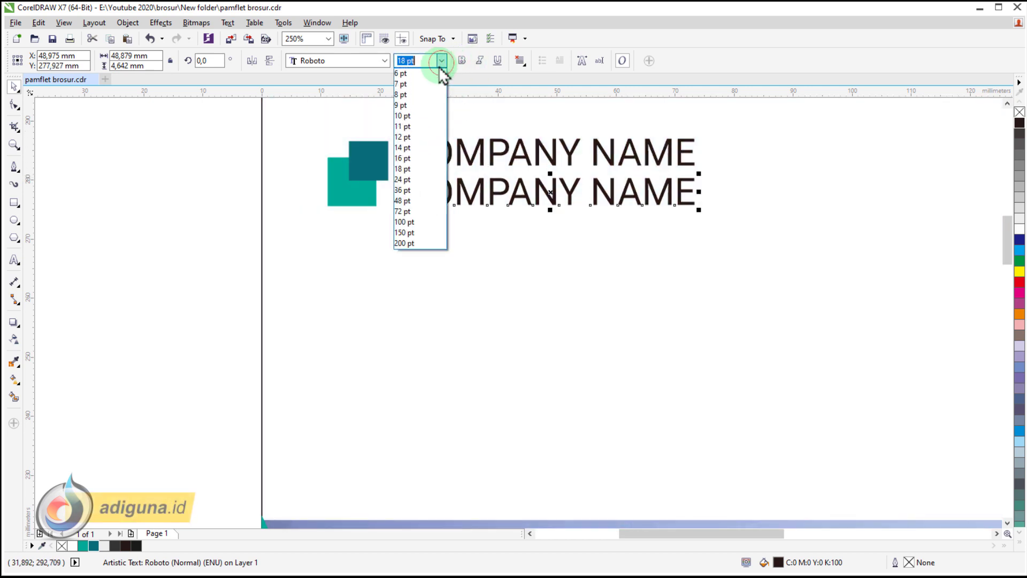
{"action": "left_click", "coordinate": [423, 99]}
{"action": "left_click_drag", "start_coordinate": [443, 202], "coordinate": [450, 181]}
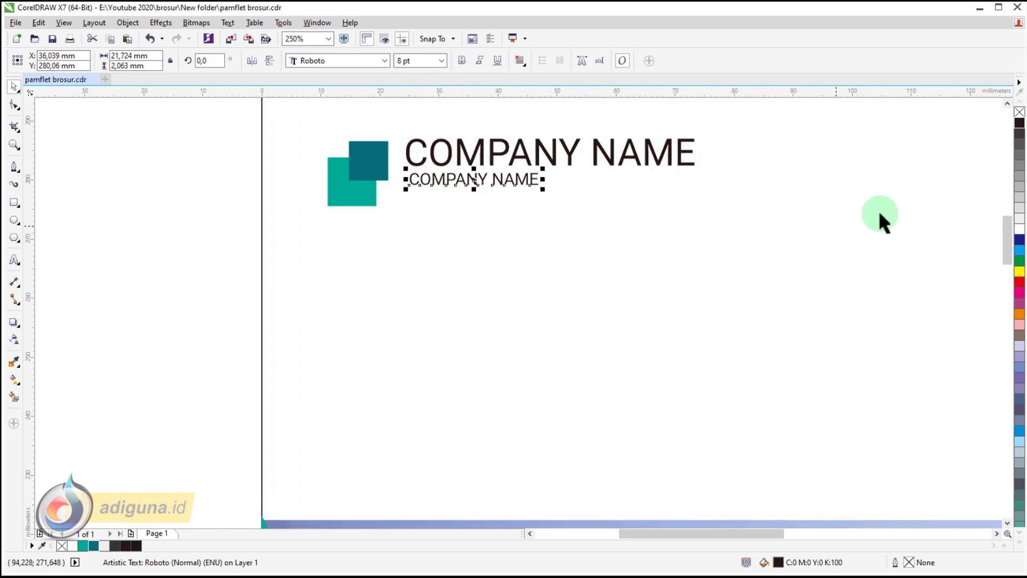
{"action": "left_click", "coordinate": [1019, 161]}
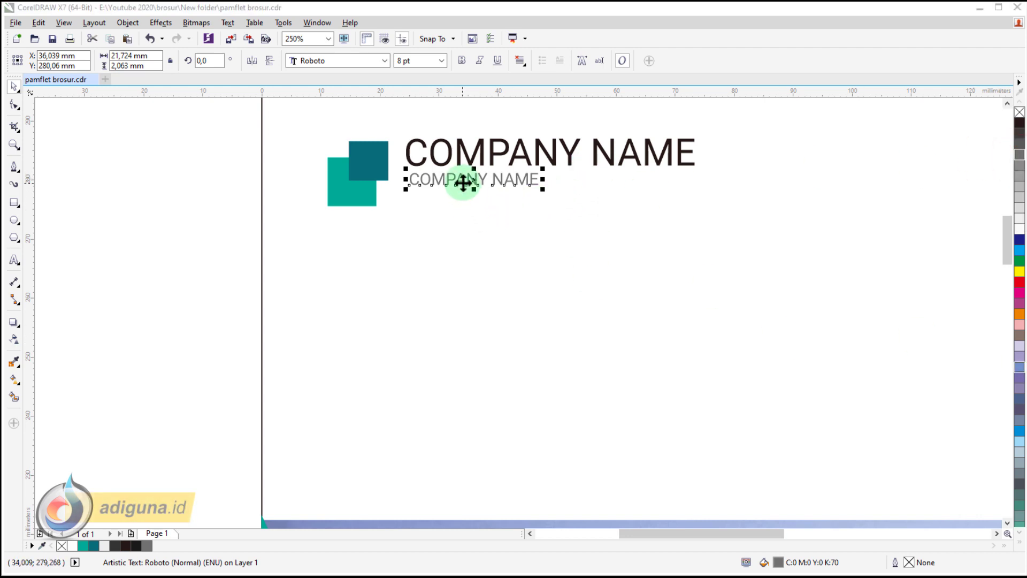
Create a paragraph text frame about 93 × 115 mm outside the page's left edge, containing the Lorem ipsum sentence ending in "magna aliqua."
{"action": "left_click", "coordinate": [462, 179]}
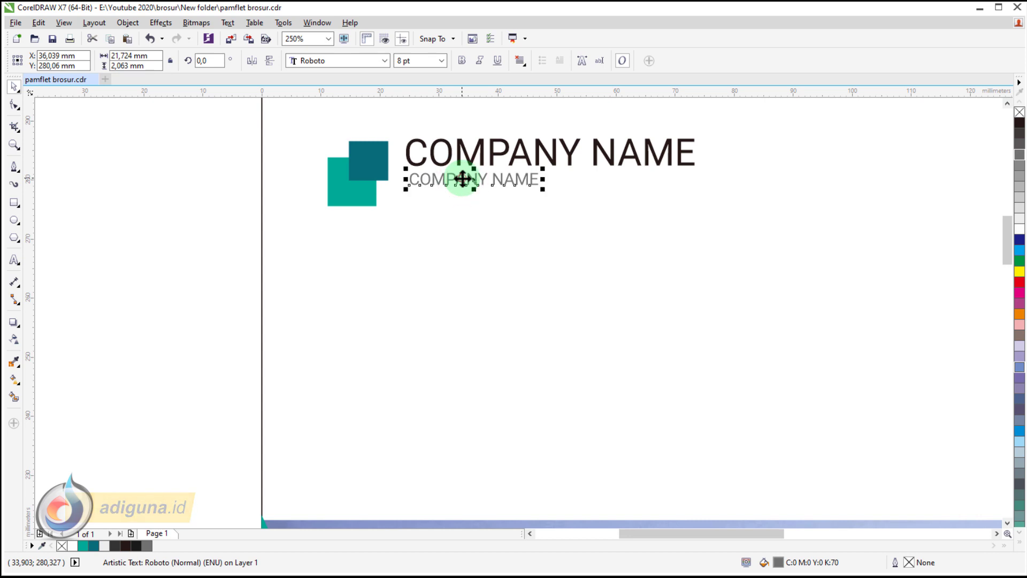
{"action": "triple_click", "coordinate": [462, 178]}
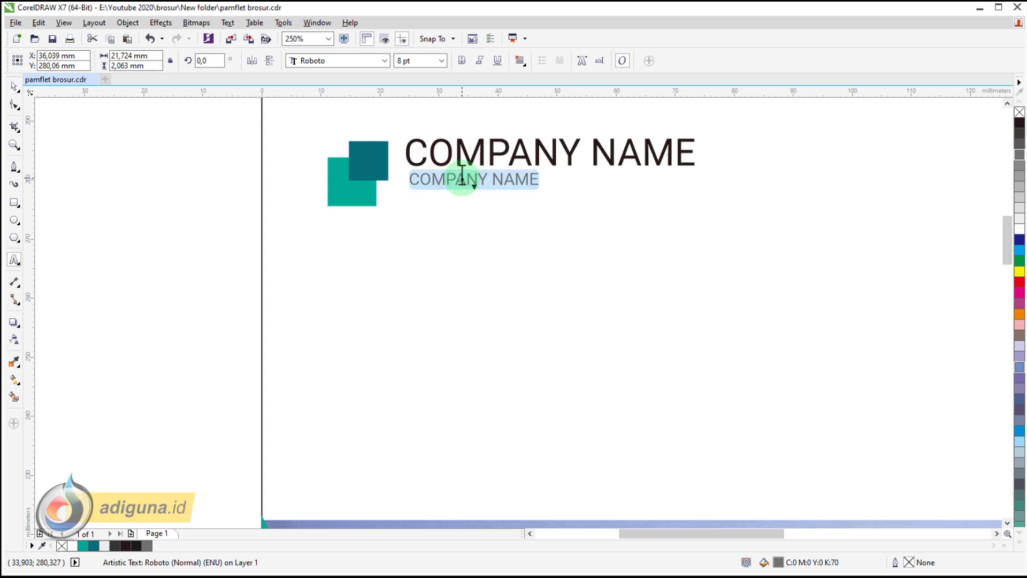
{"action": "scroll", "coordinate": [467, 178], "scroll_direction": "down", "scroll_amount": 2}
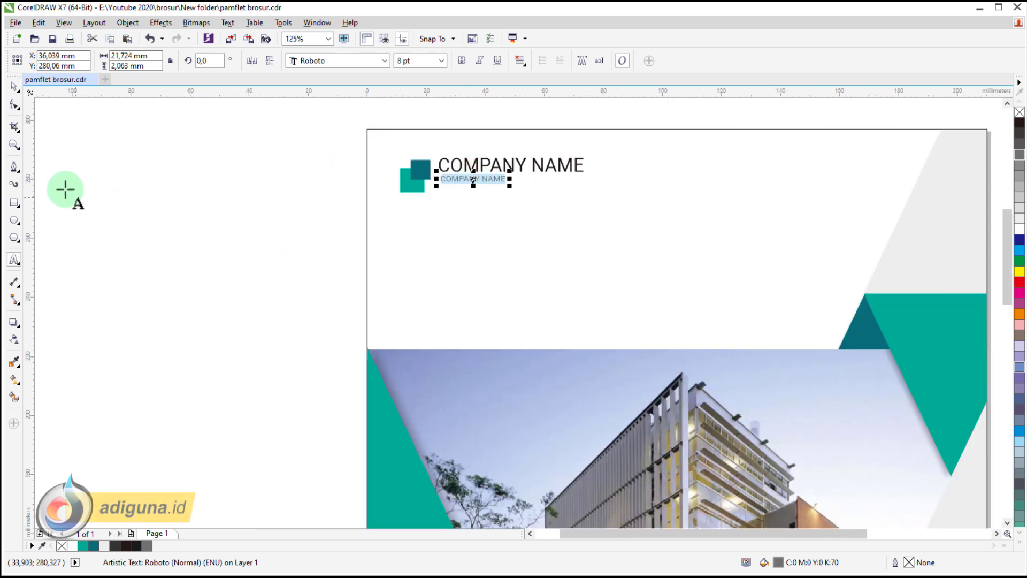
{"action": "left_click_drag", "start_coordinate": [68, 145], "coordinate": [341, 483]}
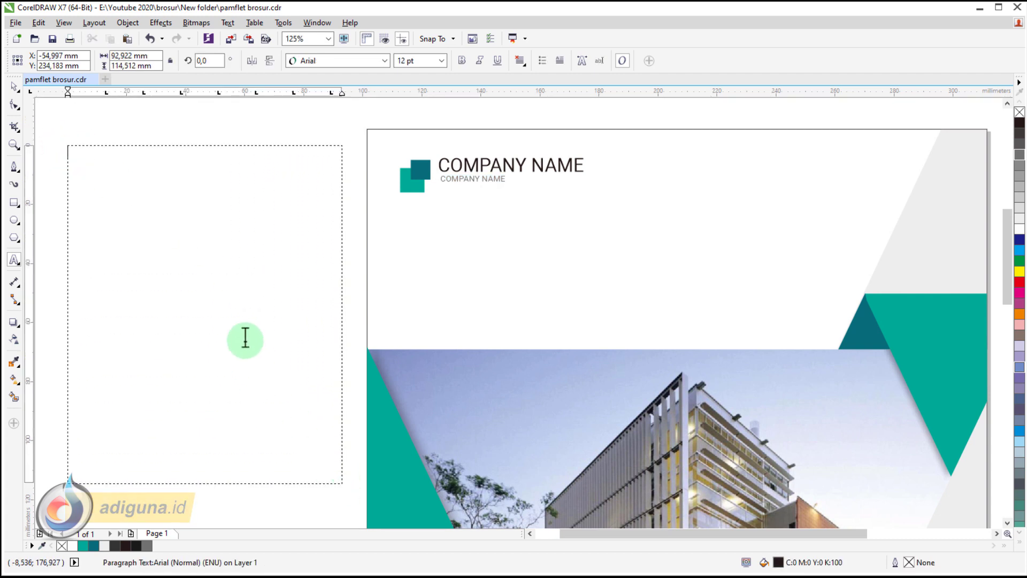
{"action": "type", "text": "Lorem ipsum dolor sit amet, consectetur adipiscing elit, sed do eiusmod tempor incididunt ut labore et dolore magna aliqua."}
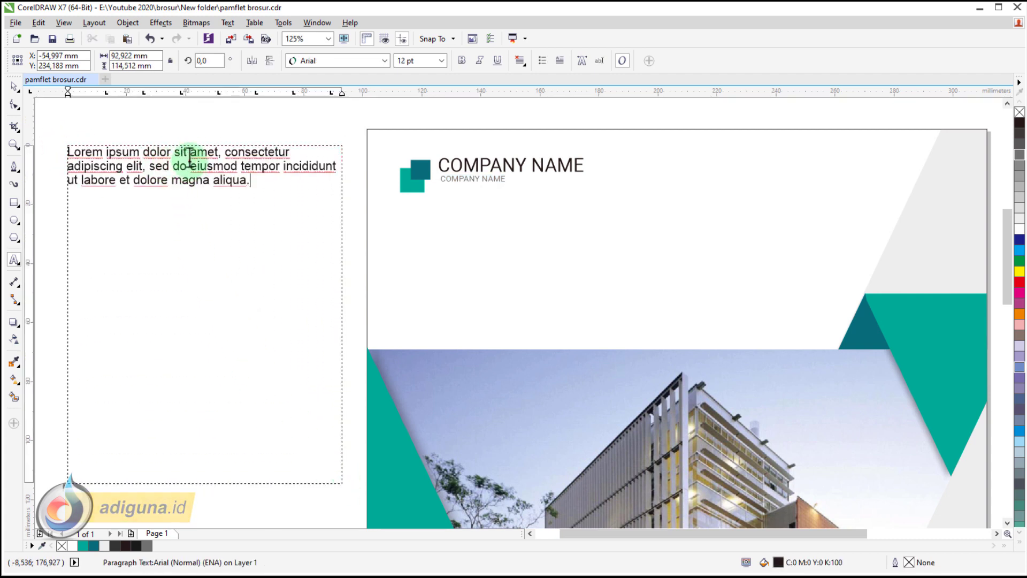
{"action": "key", "text": "Escape"}
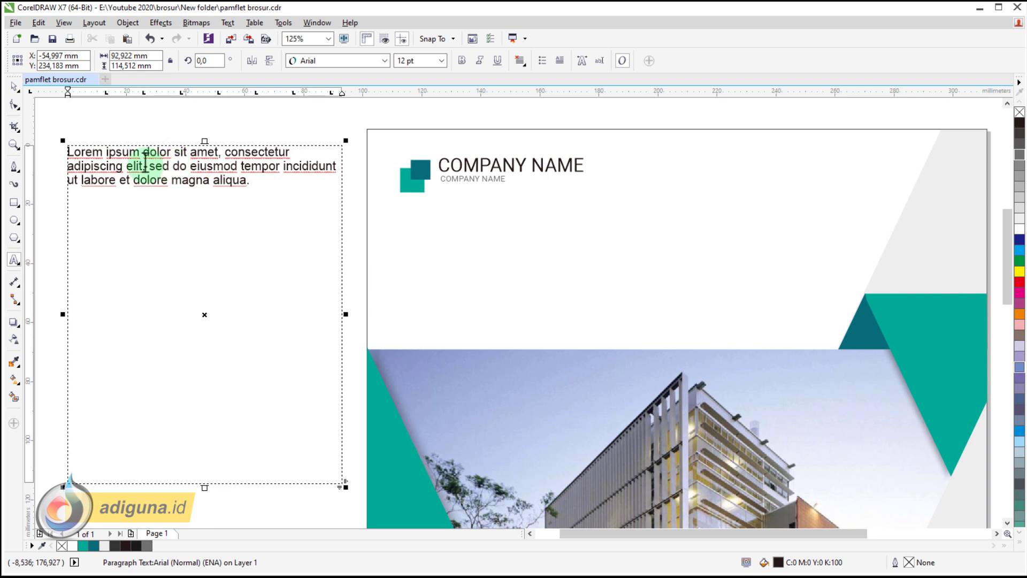
Copy "Lorem ipsum dolor sit amet," from the paragraph frame and replace the small tagline's text with it
{"action": "left_click_drag", "start_coordinate": [221, 150], "coordinate": [57, 149]}
{"action": "key", "text": "ctrl+c"}
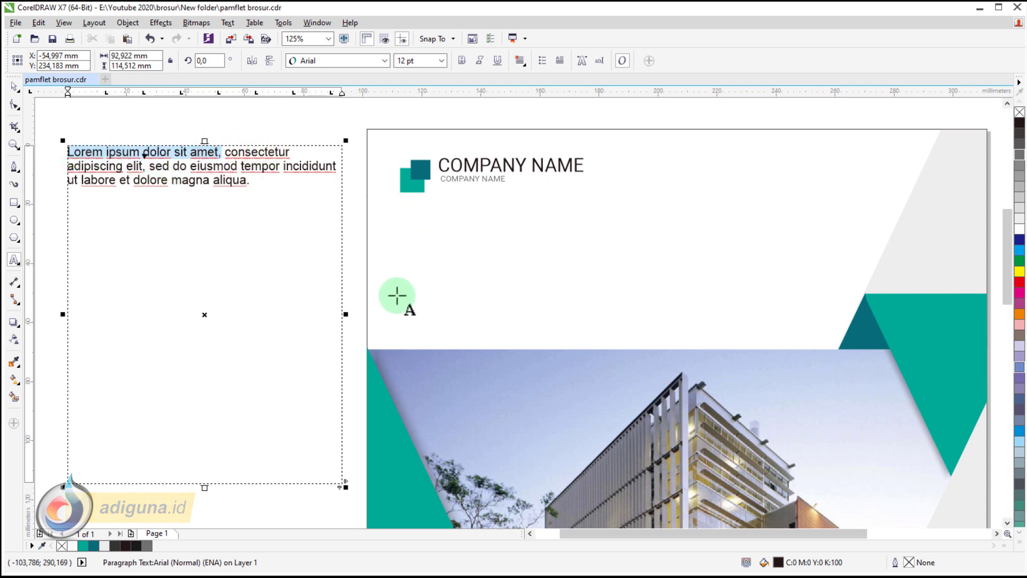
{"action": "scroll", "coordinate": [464, 176], "scroll_direction": "up", "scroll_amount": 2}
{"action": "left_click", "coordinate": [465, 176]}
{"action": "key", "text": "ctrl+a"}
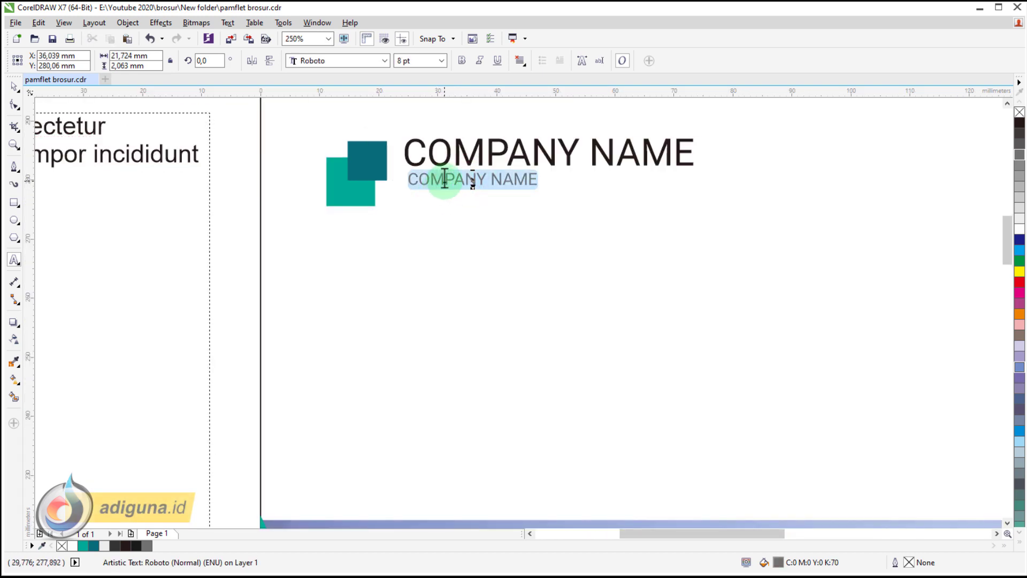
{"action": "key", "text": "ctrl+v"}
{"action": "left_click", "coordinate": [15, 87]}
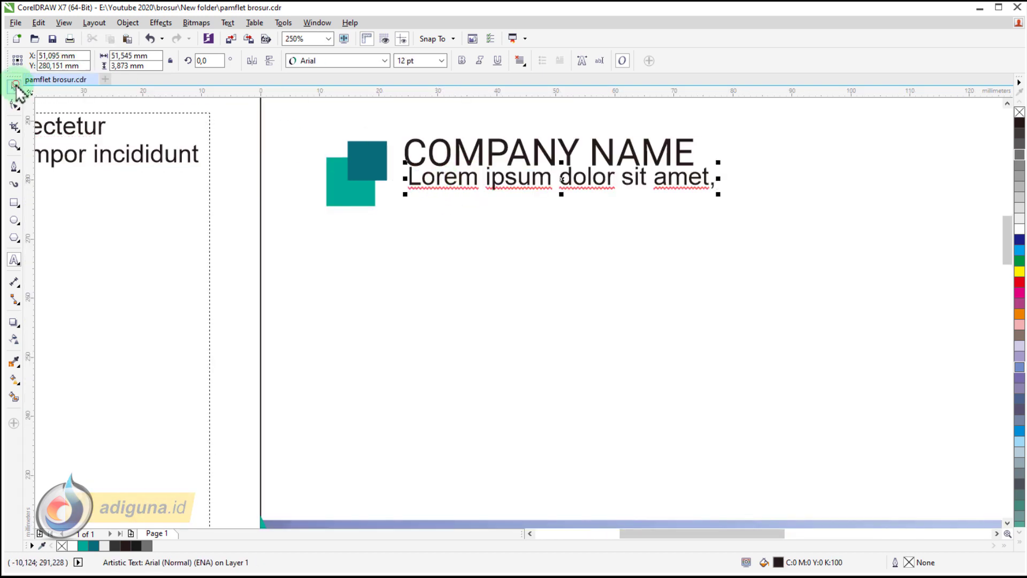
Format the Lorem ipsum tagline in Roboto at 8 pt with a 70% black fill
{"action": "left_click", "coordinate": [344, 67]}
{"action": "left_click", "coordinate": [333, 94]}
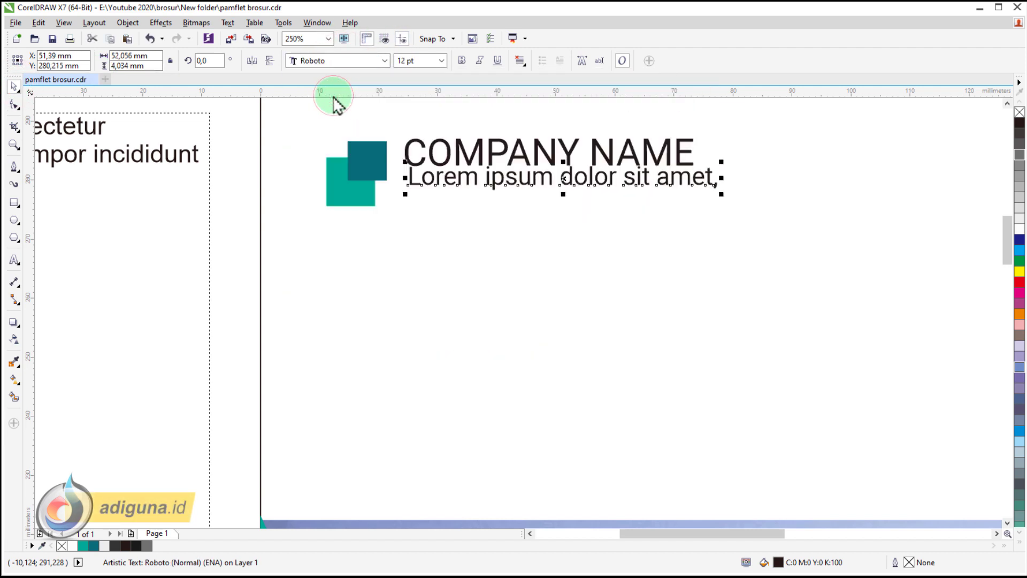
{"action": "left_click", "coordinate": [441, 61]}
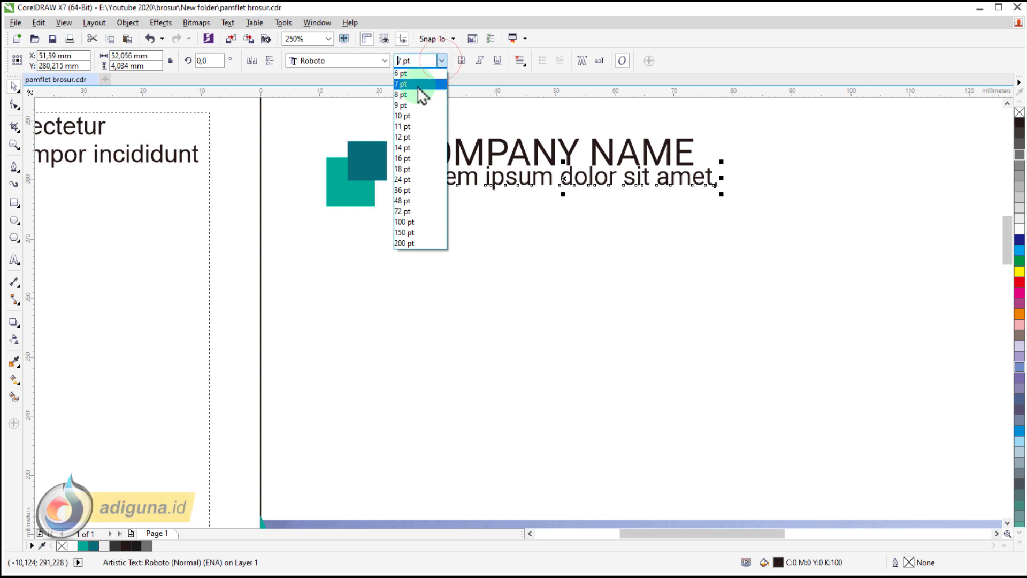
{"action": "left_click", "coordinate": [402, 95]}
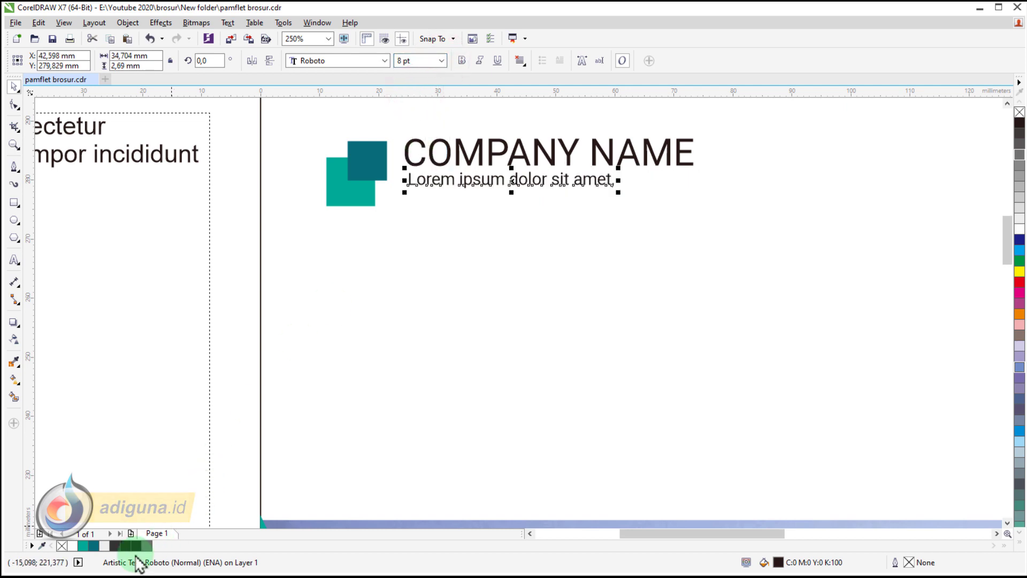
{"action": "left_click", "coordinate": [149, 545]}
{"action": "left_click", "coordinate": [141, 398]}
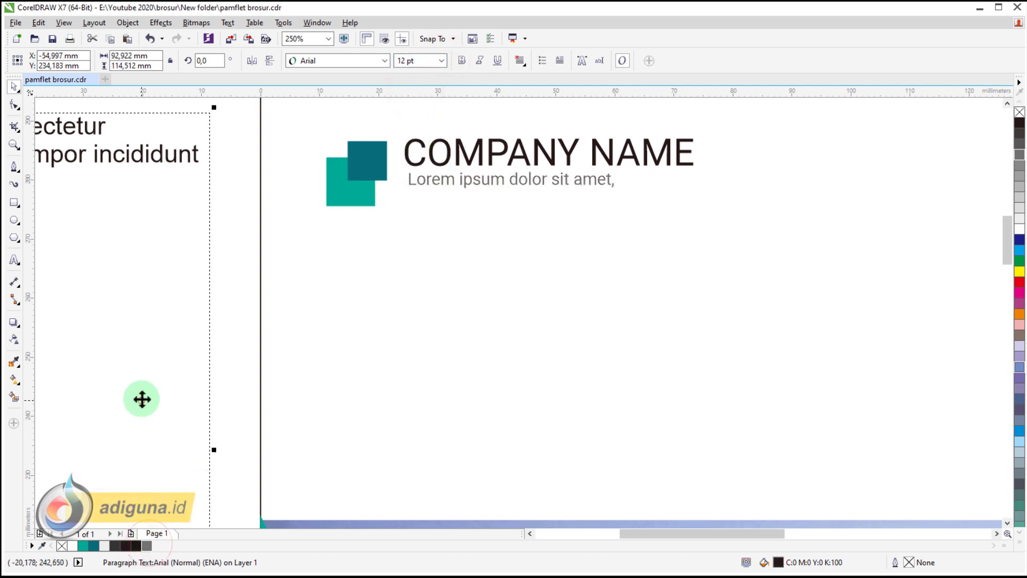
Group the company name with its tagline, and shrink the logo group so its dark teal square is about 4.1 mm wide
{"action": "left_click", "coordinate": [486, 180]}
{"action": "left_click", "coordinate": [379, 173], "text": "shift"}
{"action": "scroll", "coordinate": [382, 184], "scroll_direction": "down", "scroll_amount": 2}
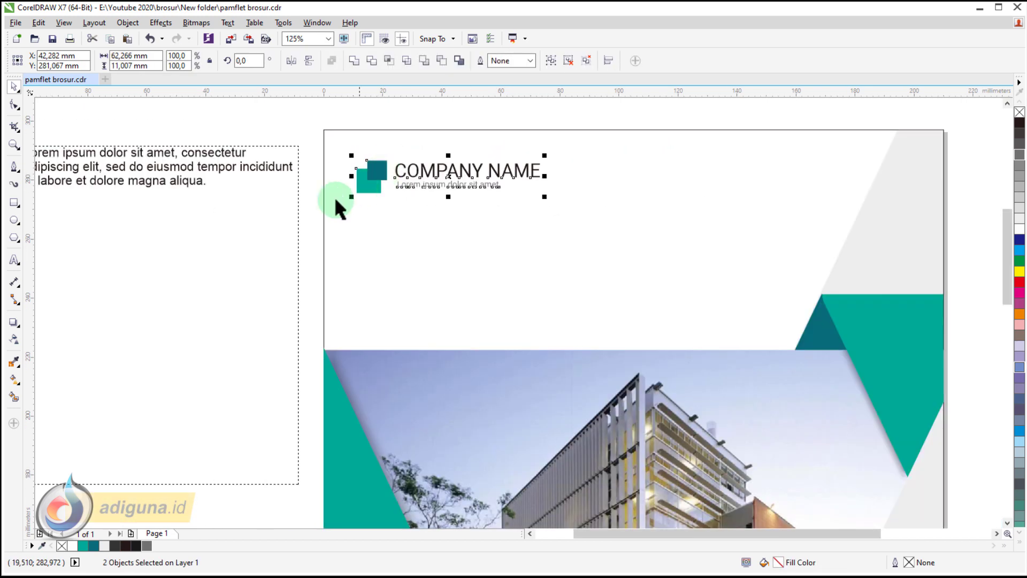
{"action": "left_click", "coordinate": [313, 113]}
{"action": "left_click", "coordinate": [365, 199]}
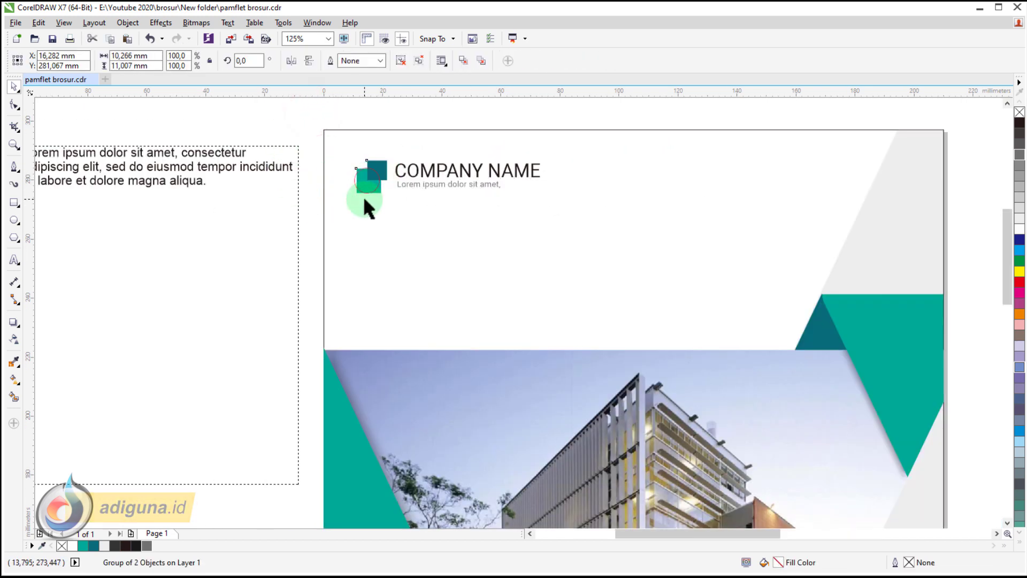
{"action": "scroll", "coordinate": [365, 199], "scroll_direction": "up", "scroll_amount": 2}
{"action": "left_click_drag", "start_coordinate": [344, 190], "coordinate": [362, 173]}
Give the logo's dark teal square a 10% black hairline outline and move the logo closer to the company name
{"action": "left_click", "coordinate": [390, 145], "text": "ctrl"}
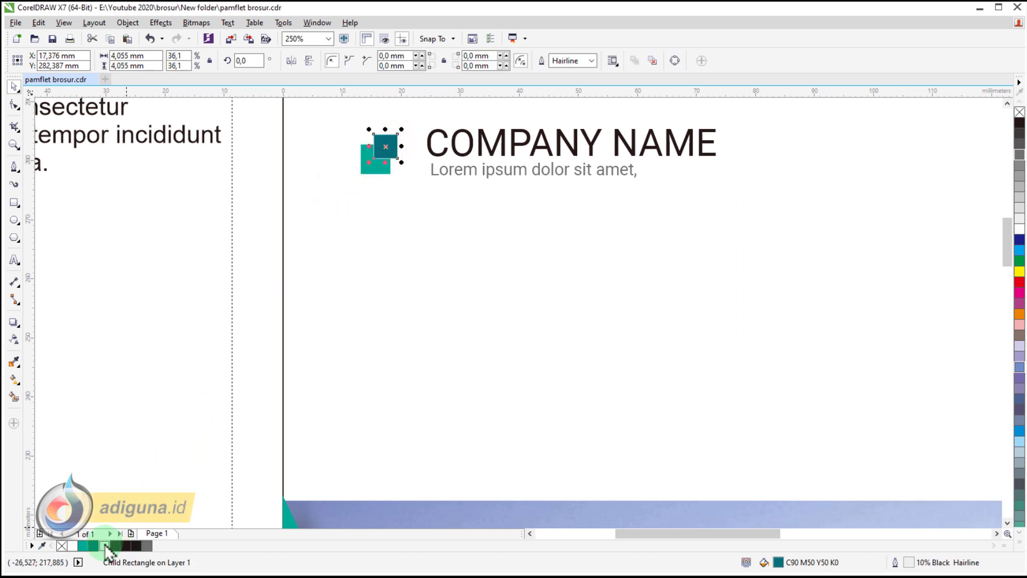
{"action": "left_click", "coordinate": [131, 322]}
{"action": "scroll", "coordinate": [224, 211], "scroll_direction": "down", "scroll_amount": 2}
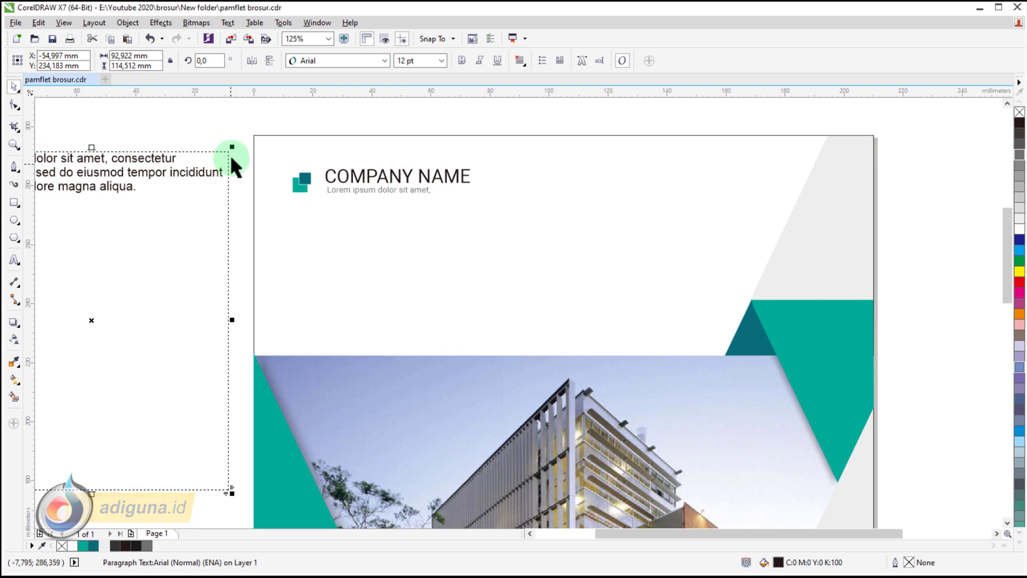
{"action": "left_click", "coordinate": [315, 183]}
{"action": "left_click_drag", "start_coordinate": [310, 187], "coordinate": [309, 182]}
{"action": "left_click", "coordinate": [238, 117]}
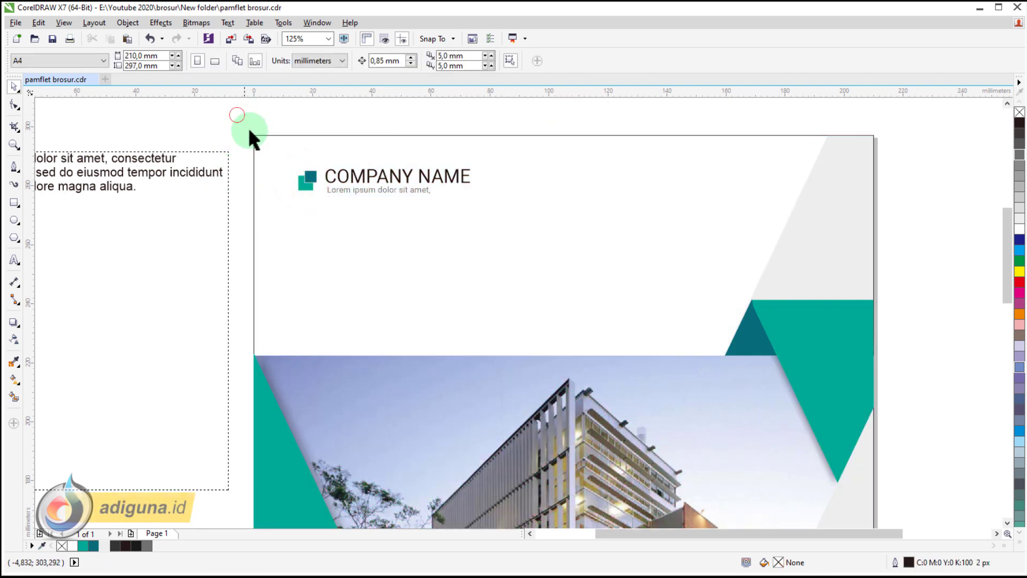
Place a copy of the company name and tagline group above the building photo and enlarge its heading to about 86 mm wide
{"action": "scroll", "coordinate": [315, 171], "scroll_direction": "down", "scroll_amount": 1}
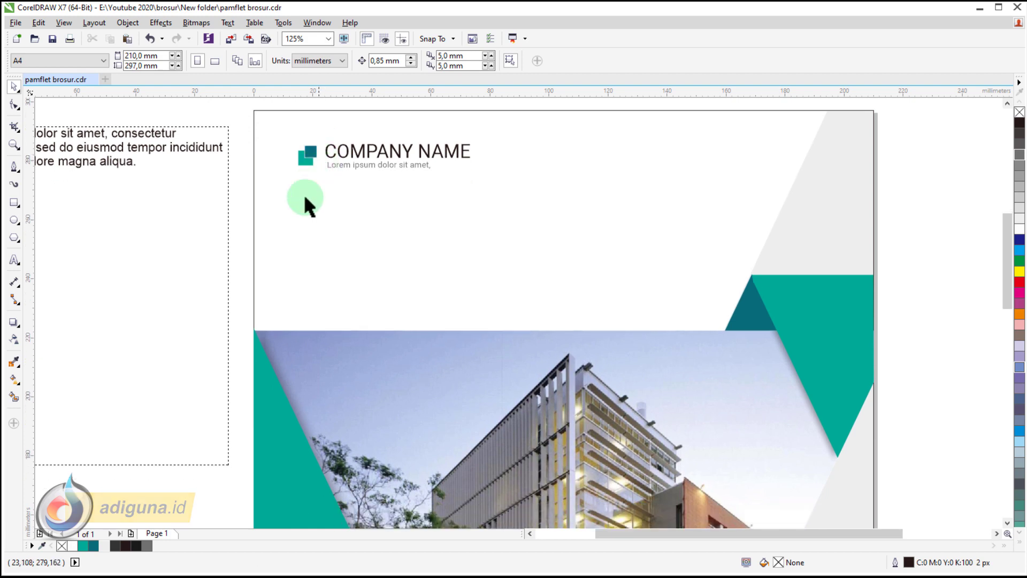
{"action": "left_click", "coordinate": [349, 159]}
{"action": "left_click_drag", "start_coordinate": [355, 161], "coordinate": [481, 285]}
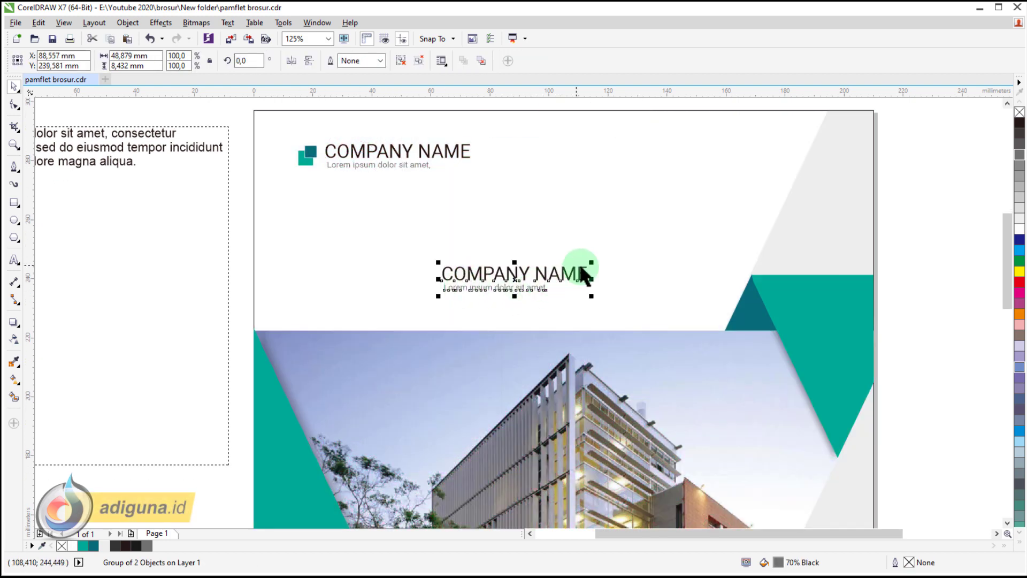
{"action": "left_click_drag", "start_coordinate": [592, 263], "coordinate": [596, 263]}
Replace the text of the enlarged heading above the building photo with HEADLINE
{"action": "double_click", "coordinate": [471, 248]}
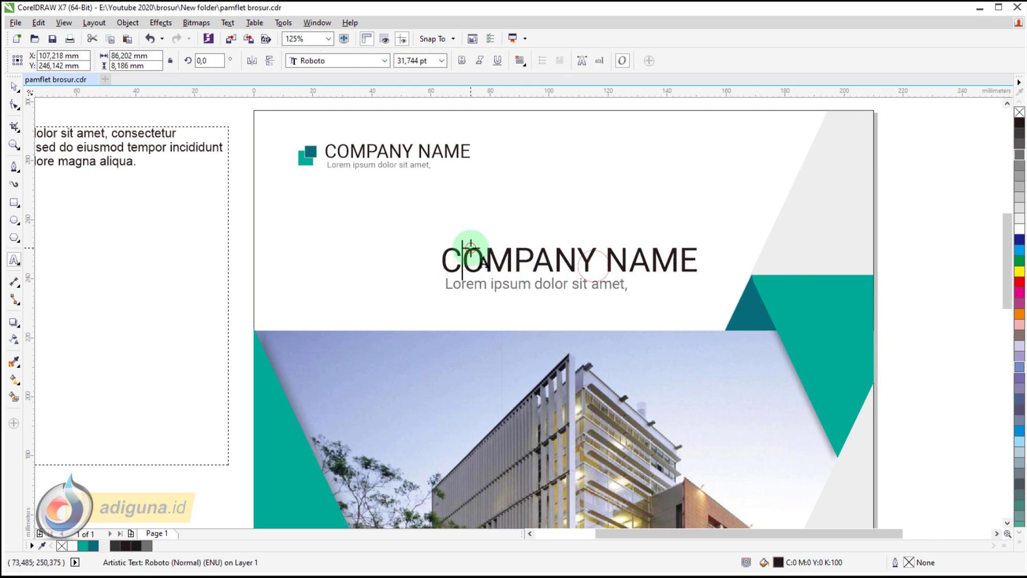
{"action": "key", "text": "ctrl+a"}
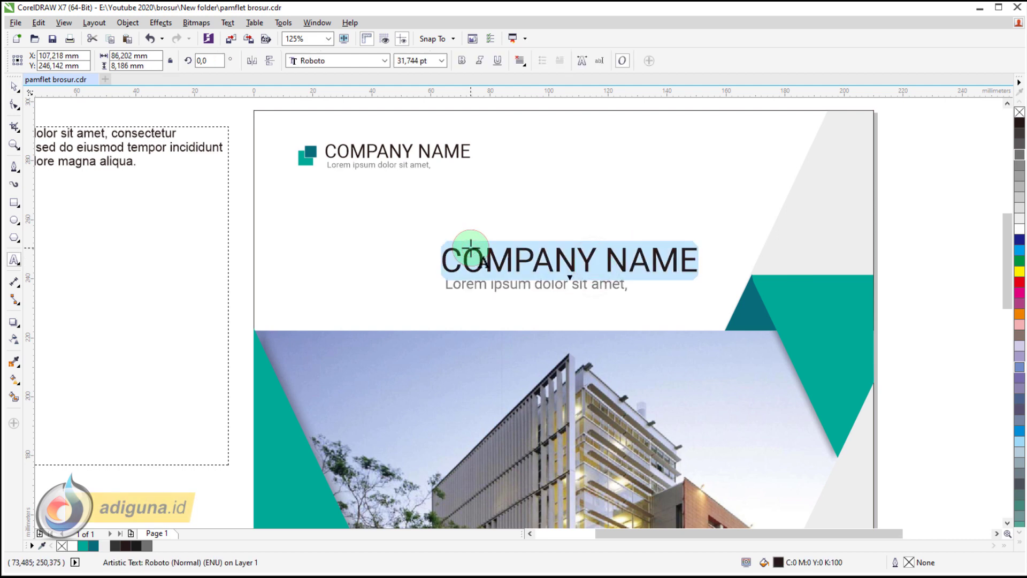
{"action": "type", "text": "HEADLI"}
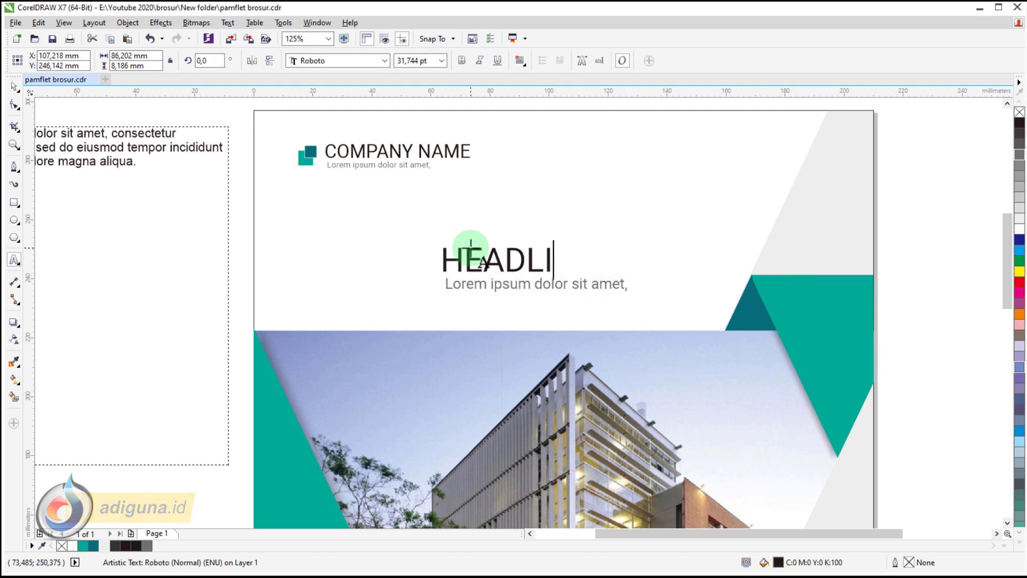
{"action": "type", "text": "NE"}
Set the Lorem ipsum tagline under HEADLINE to 9 pt and move HEADLINE down closer to it
{"action": "left_click", "coordinate": [489, 283]}
{"action": "key", "text": "ctrl+a"}
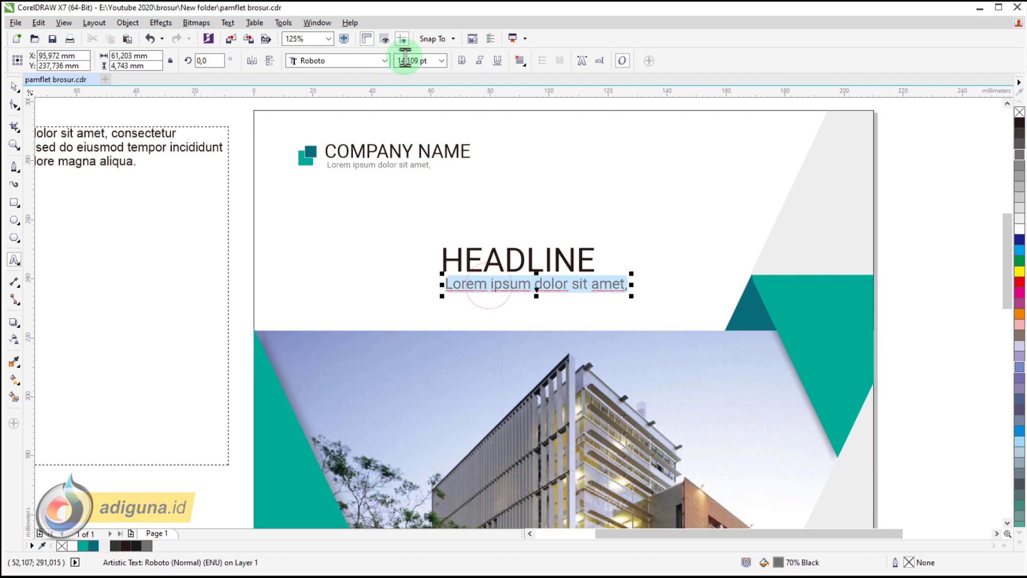
{"action": "left_click", "coordinate": [442, 59]}
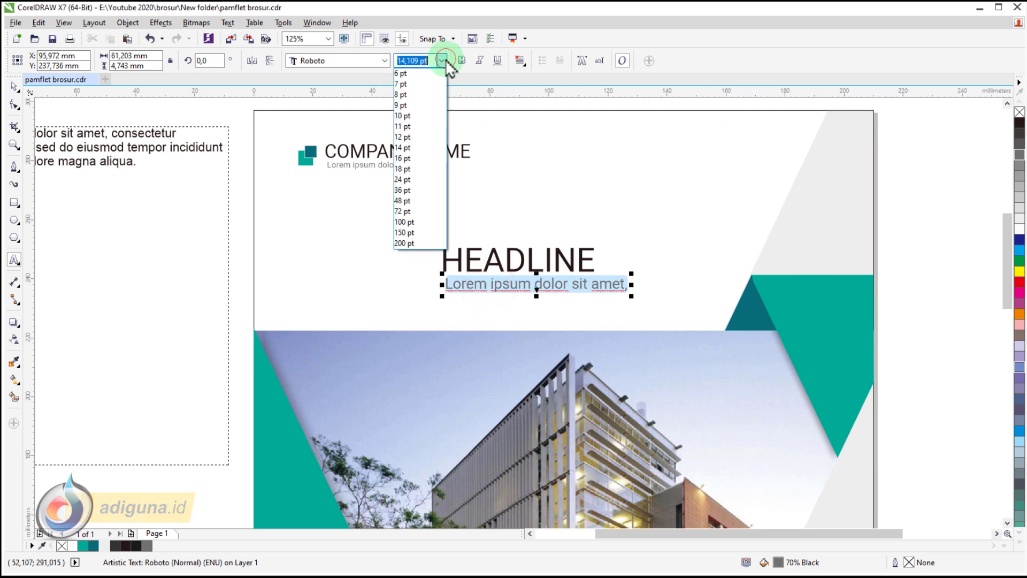
{"action": "left_click", "coordinate": [416, 106]}
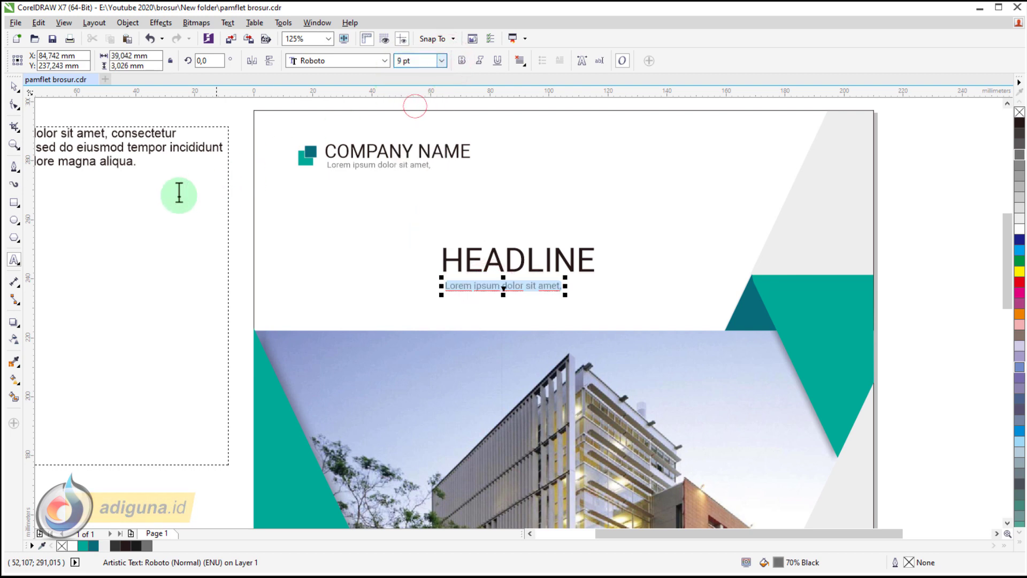
{"action": "left_click", "coordinate": [13, 88]}
{"action": "left_click_drag", "start_coordinate": [469, 254], "coordinate": [466, 258]}
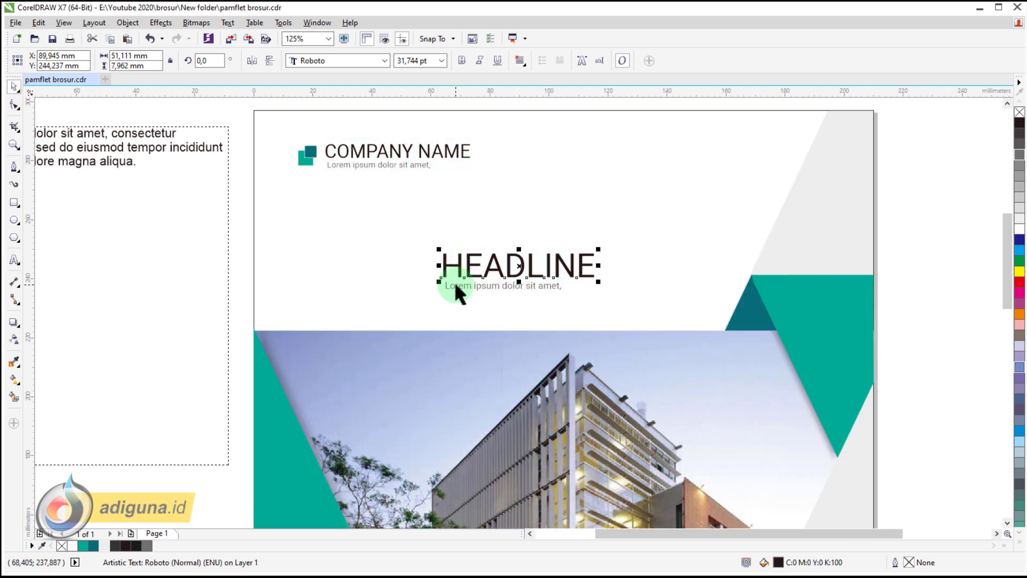
Replace the Lorem ipsum tagline under HEADLINE with the text "Your Taglin Goes Here"
{"action": "left_click", "coordinate": [455, 284], "text": "shift"}
{"action": "double_click", "coordinate": [456, 286]}
{"action": "triple_click", "coordinate": [456, 287]}
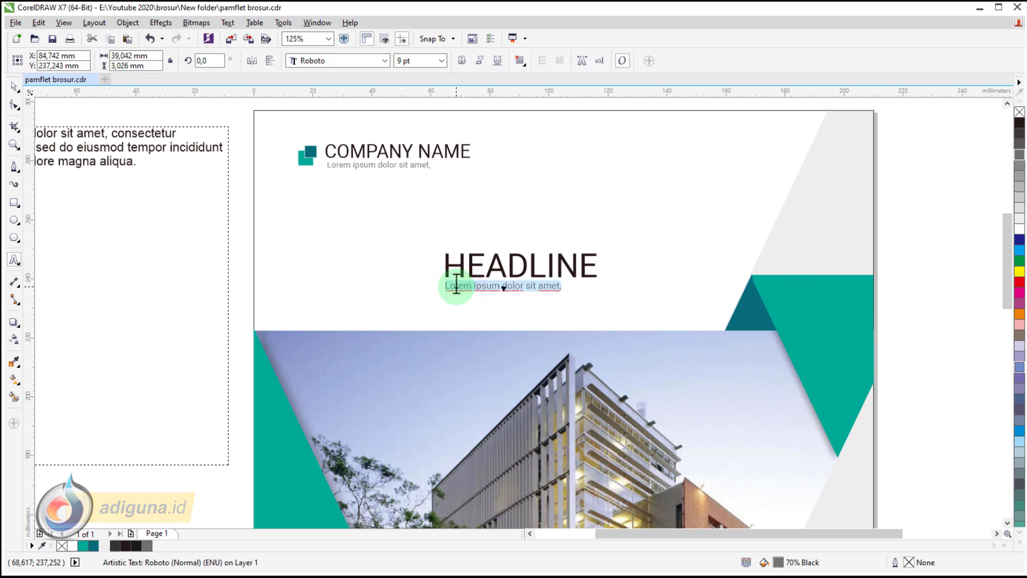
{"action": "type", "text": "Your Taglin Goes Here"}
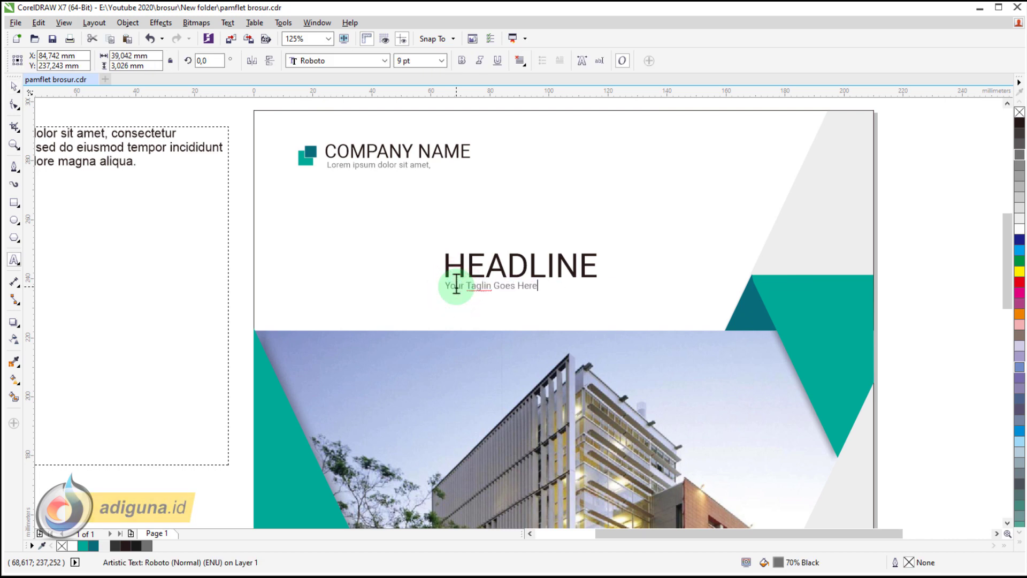
{"action": "key", "text": "Escape"}
{"action": "left_click", "coordinate": [15, 88]}
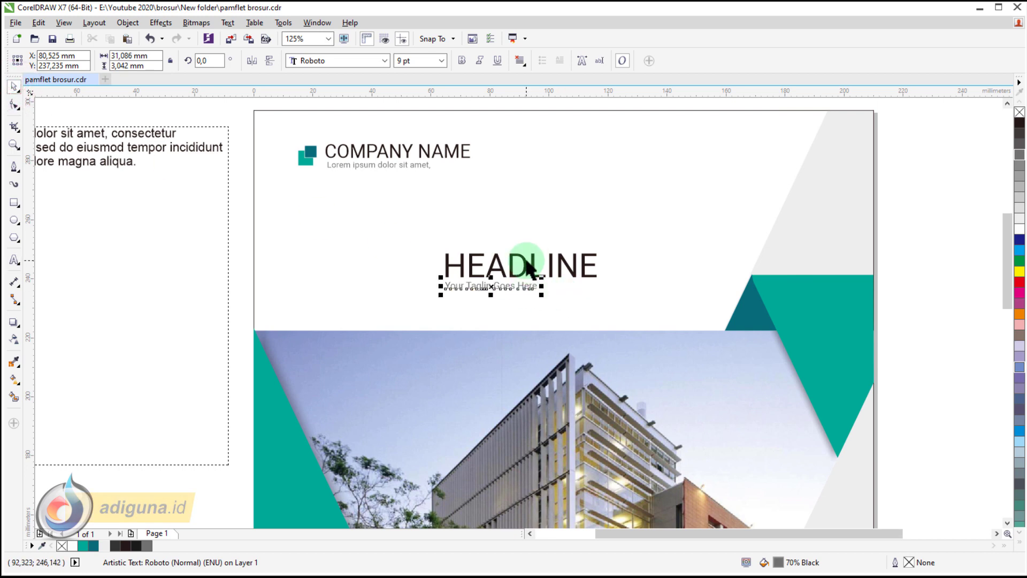
Set the HEADLINE text to 48 pt and the tagline beneath it to 14 pt
{"action": "left_click", "coordinate": [526, 266]}
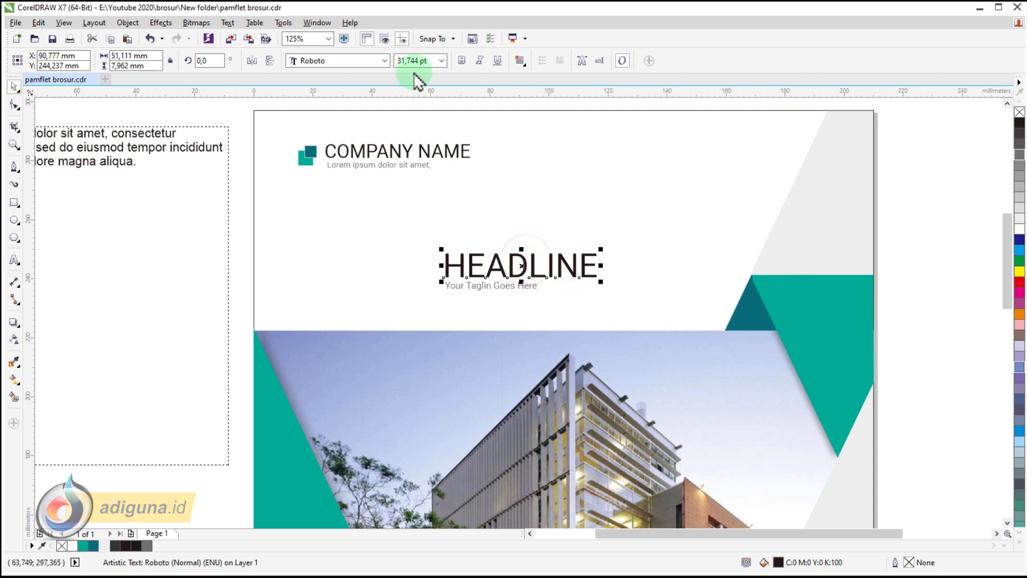
{"action": "left_click", "coordinate": [441, 61]}
{"action": "left_click", "coordinate": [416, 200]}
{"action": "left_click", "coordinate": [483, 283]}
{"action": "left_click", "coordinate": [441, 60]}
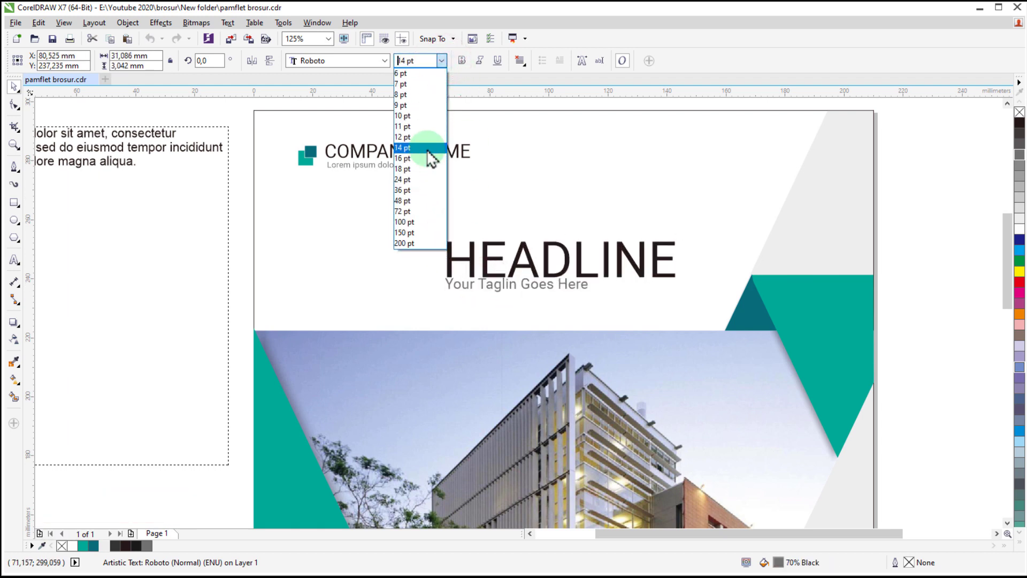
{"action": "left_click", "coordinate": [428, 147]}
Move the tagline slightly lower under HEADLINE and correct its text to "Your Tagline Goes Here"
{"action": "left_click_drag", "start_coordinate": [509, 285], "coordinate": [513, 290]}
{"action": "double_click", "coordinate": [518, 289]}
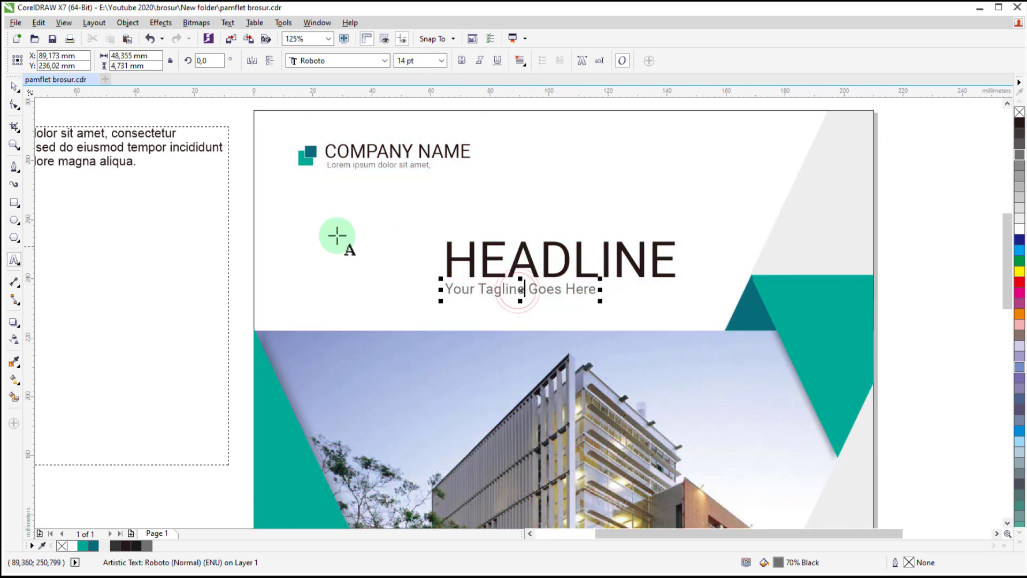
{"action": "left_click", "coordinate": [13, 86]}
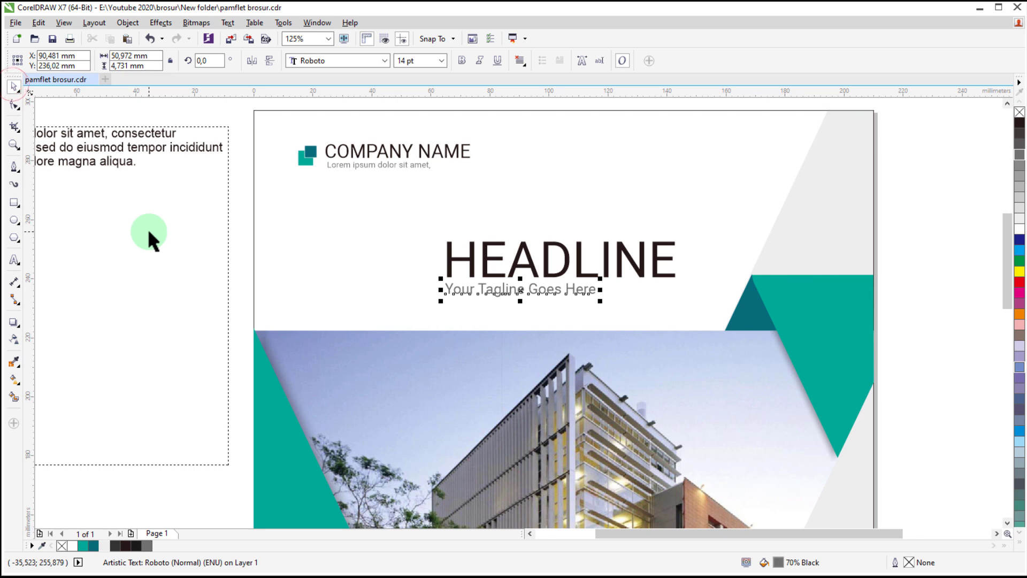
Group HEADLINE with its tagline and move the group down toward the photo's upper edge and closer to the teal shape's side
{"action": "left_click", "coordinate": [133, 253]}
{"action": "left_click_drag", "start_coordinate": [240, 210], "coordinate": [702, 310]}
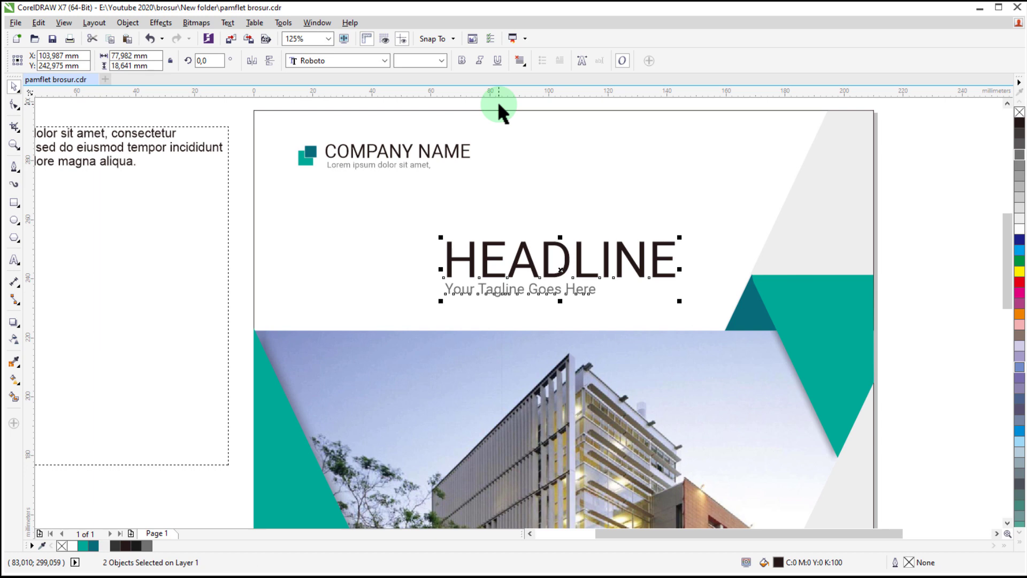
{"action": "key", "text": "ctrl+g"}
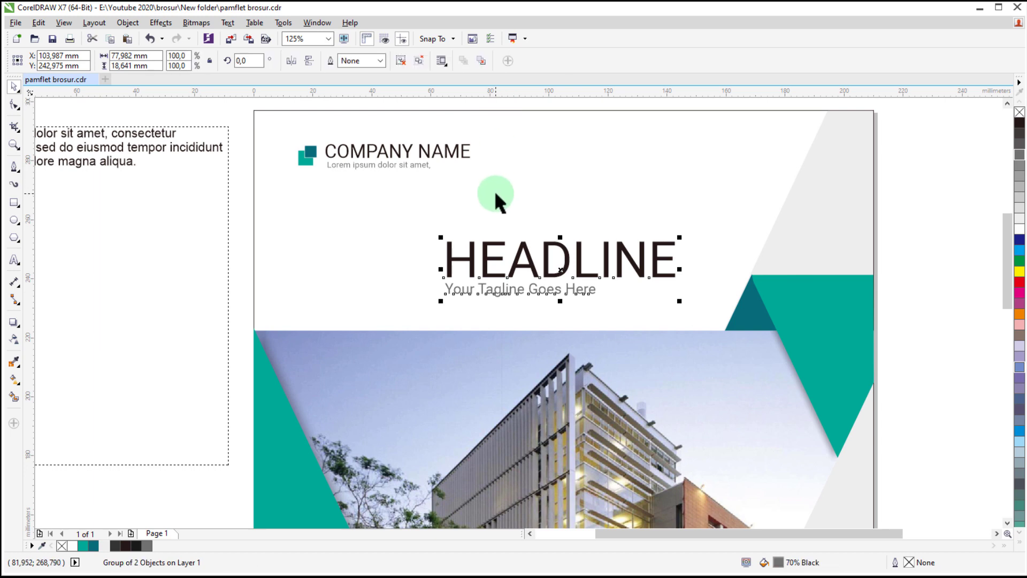
{"action": "left_click_drag", "start_coordinate": [526, 253], "coordinate": [479, 272]}
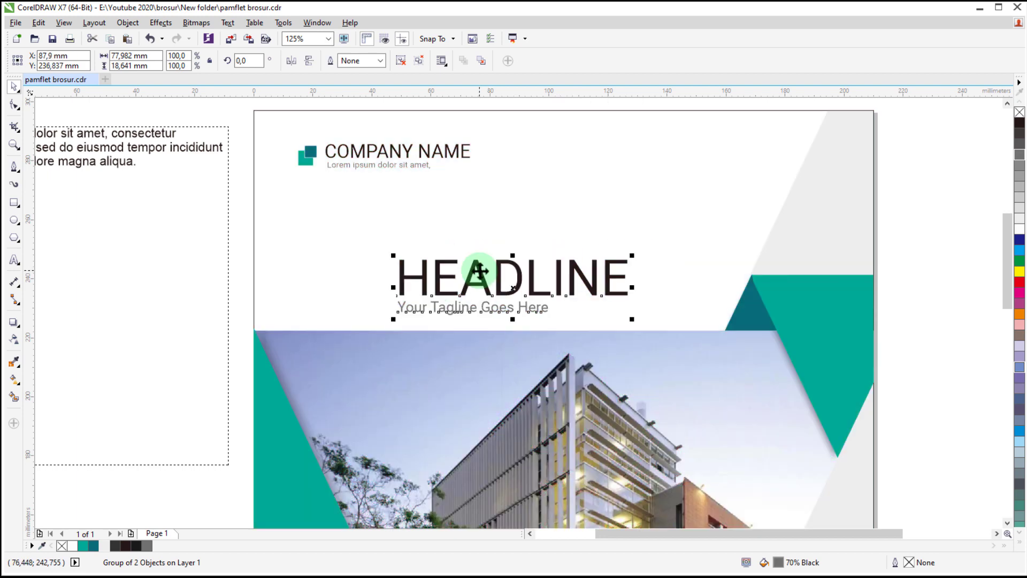
Place a copy of the HEADLINE group on the grey area below the photo and delete the copy's tagline
{"action": "left_click", "coordinate": [177, 277]}
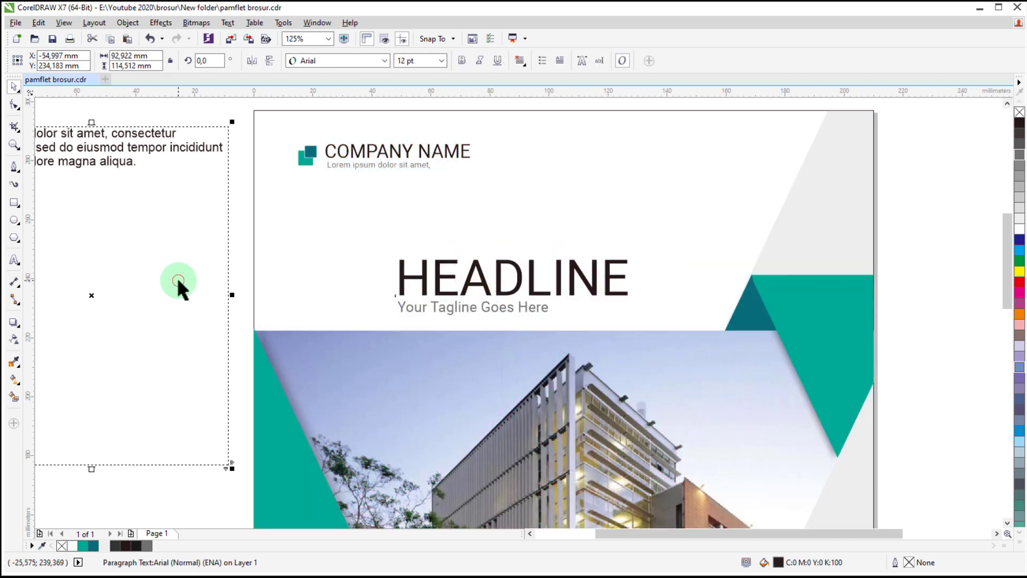
{"action": "key", "text": "F4"}
{"action": "left_click", "coordinate": [215, 291]}
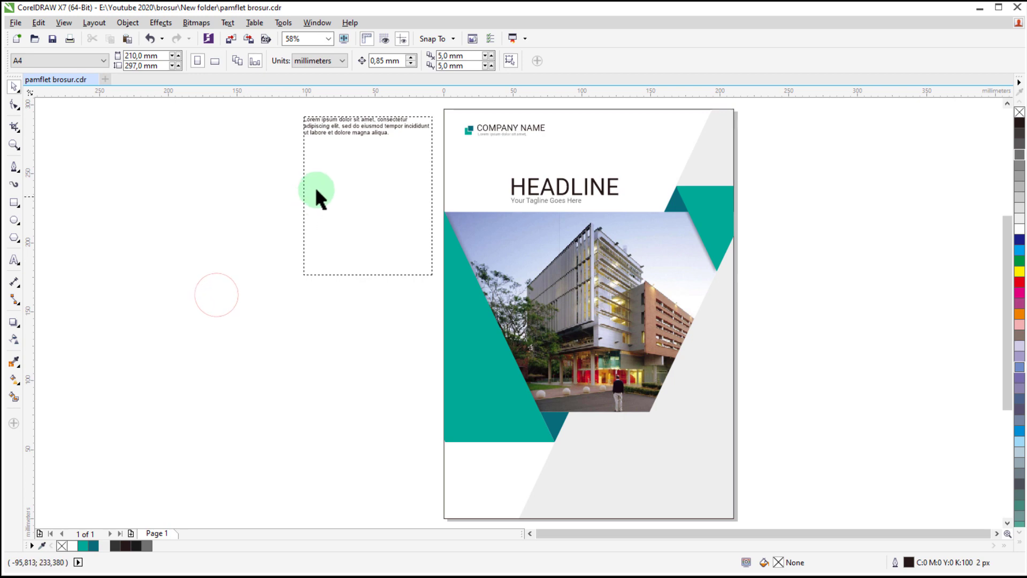
{"action": "scroll", "coordinate": [444, 271], "scroll_direction": "down", "scroll_amount": 1}
{"action": "scroll", "coordinate": [446, 272], "scroll_direction": "down", "scroll_amount": 1}
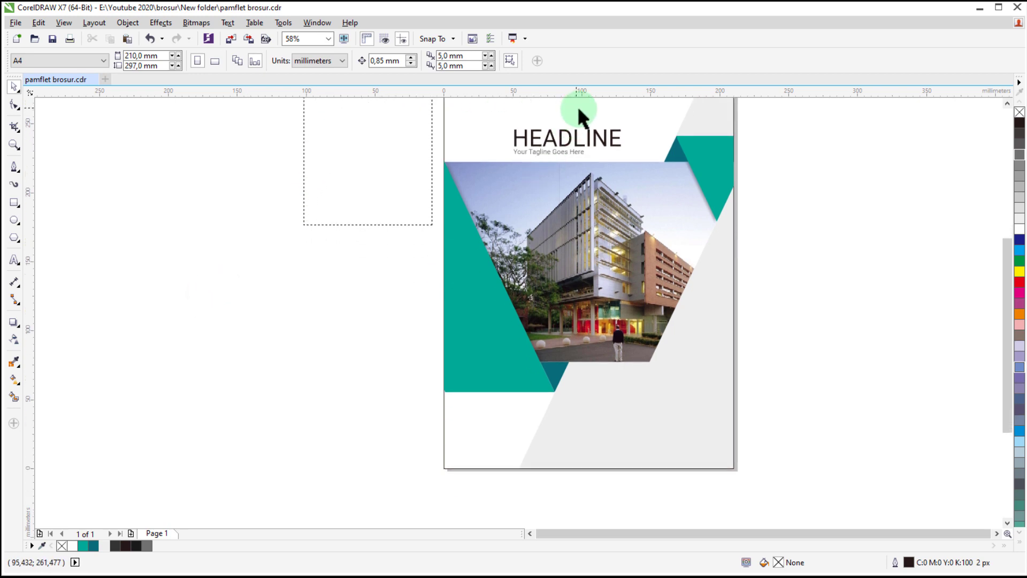
{"action": "left_click", "coordinate": [557, 142]}
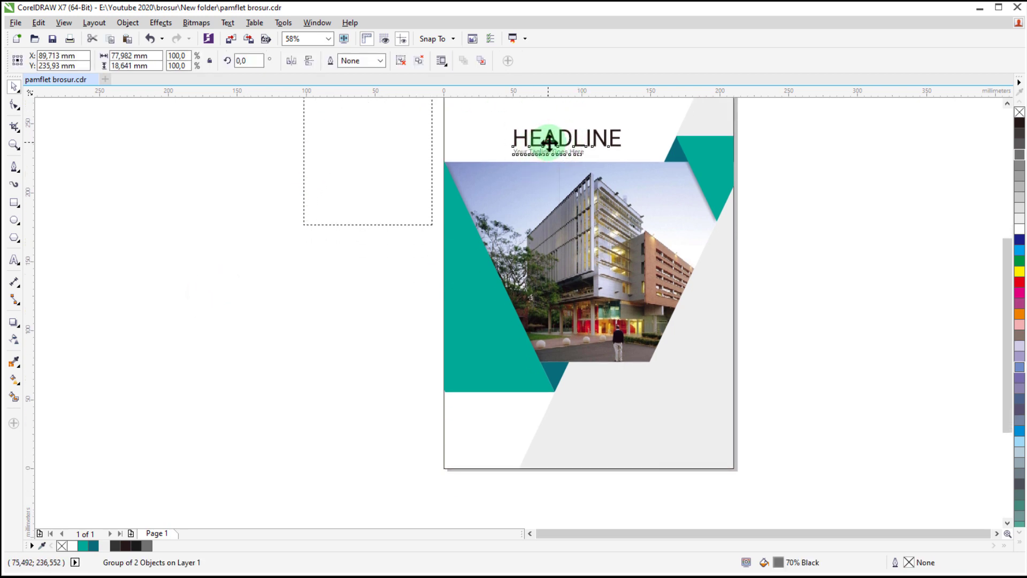
{"action": "left_click_drag", "start_coordinate": [548, 142], "coordinate": [625, 390]}
{"action": "scroll", "coordinate": [599, 390], "scroll_direction": "up", "scroll_amount": 2}
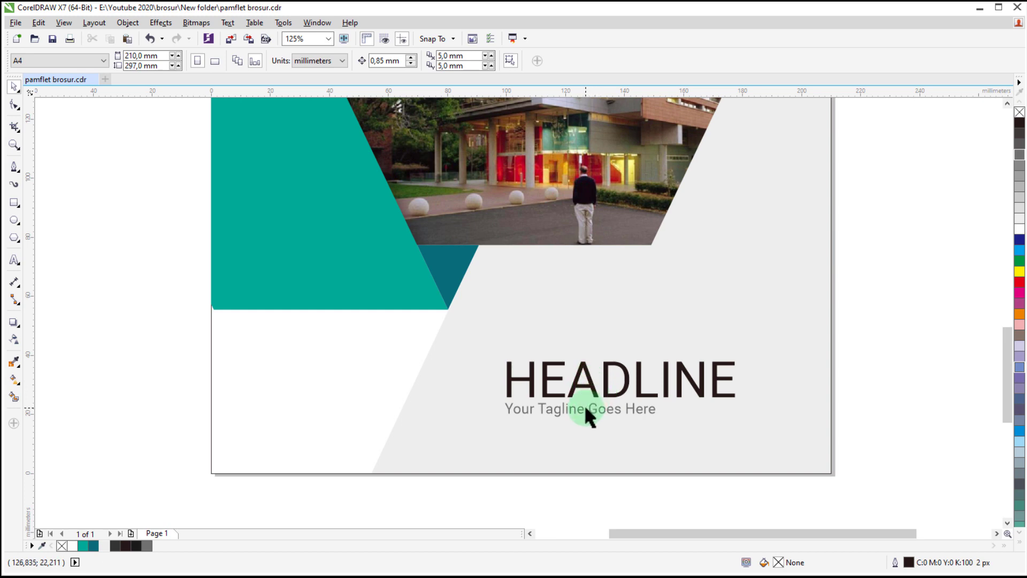
{"action": "left_click", "coordinate": [584, 405], "text": "ctrl"}
{"action": "key", "text": "Delete"}
Change the copied heading below the photo to BROSUR, make it bold and enlarge it
{"action": "double_click", "coordinate": [583, 370]}
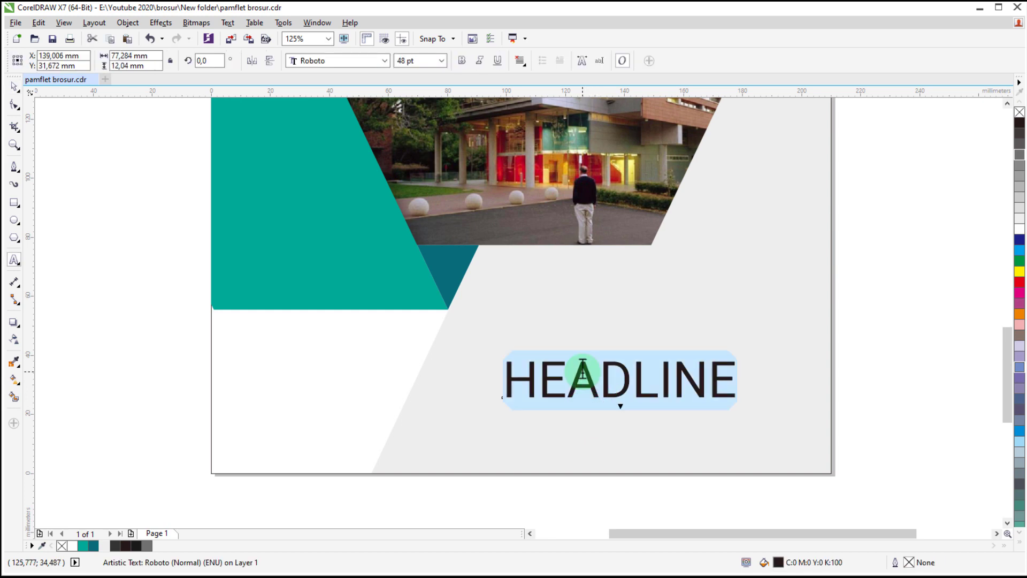
{"action": "type", "text": "BROSUR"}
{"action": "left_click", "coordinate": [12, 86]}
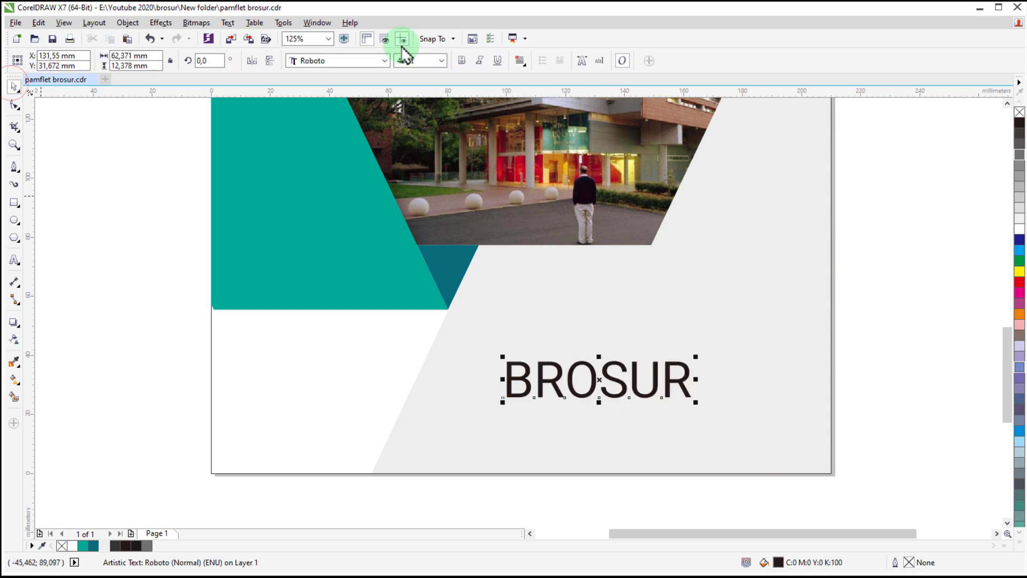
{"action": "left_click", "coordinate": [461, 60]}
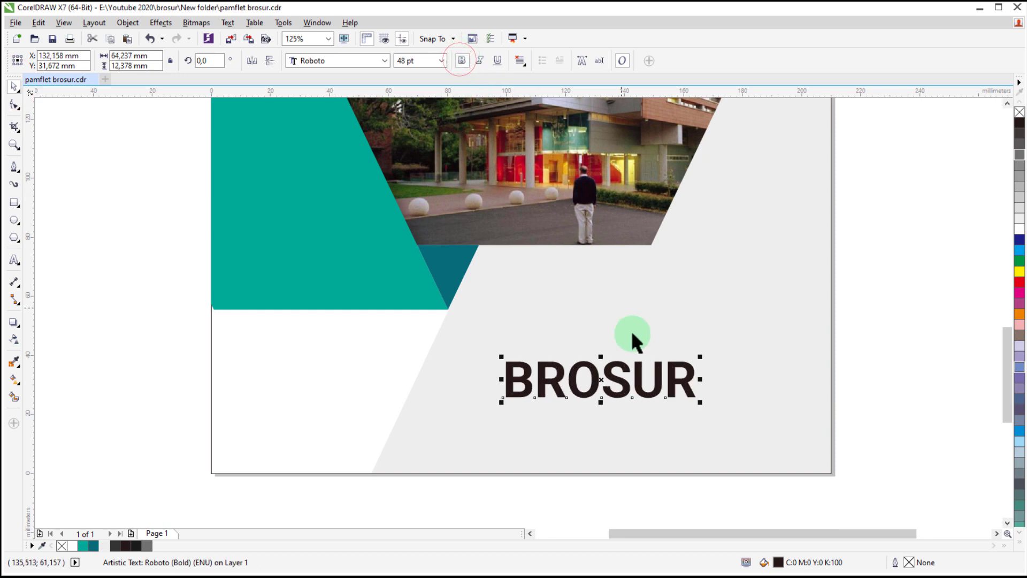
{"action": "left_click_drag", "start_coordinate": [701, 400], "coordinate": [743, 411]}
Duplicate BROSUR directly above itself, shrink the copy to about 27 mm wide and remove its bold style
{"action": "left_click_drag", "start_coordinate": [553, 374], "coordinate": [554, 338]}
{"action": "right_click", "coordinate": [554, 339]}
{"action": "left_click_drag", "start_coordinate": [738, 312], "coordinate": [694, 339]}
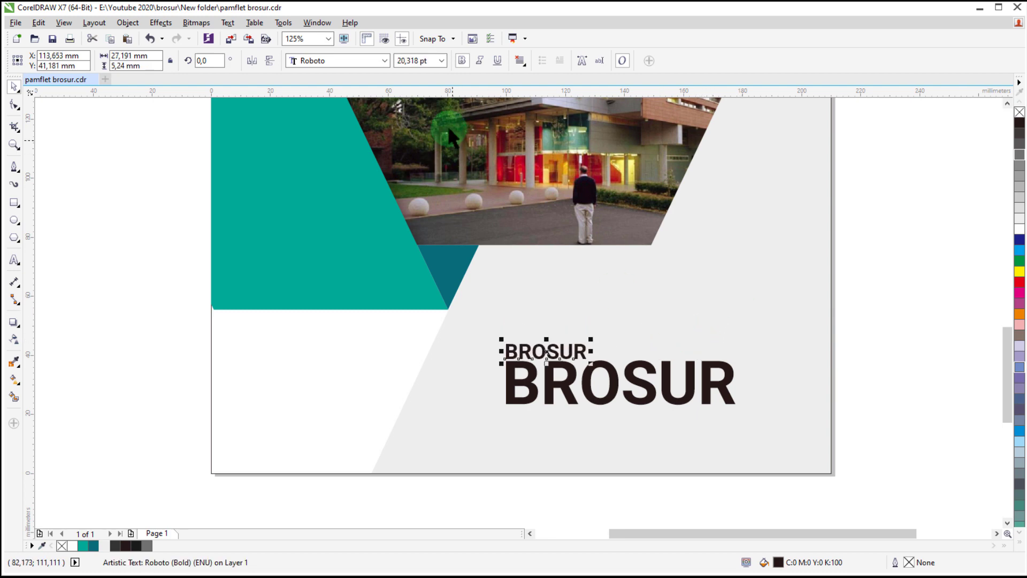
{"action": "left_click", "coordinate": [460, 61]}
Move the small BROSUR copy slightly up and replace its text with DESIGN
{"action": "scroll", "coordinate": [598, 378], "scroll_direction": "up", "scroll_amount": 2}
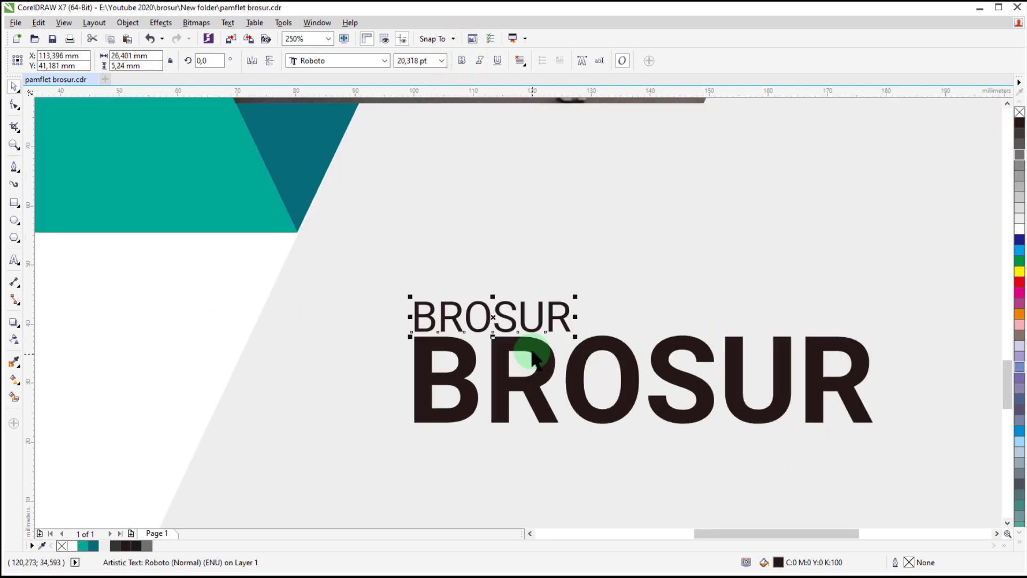
{"action": "left_click_drag", "start_coordinate": [509, 321], "coordinate": [504, 307]}
{"action": "double_click", "coordinate": [500, 307]}
{"action": "double_click", "coordinate": [499, 304]}
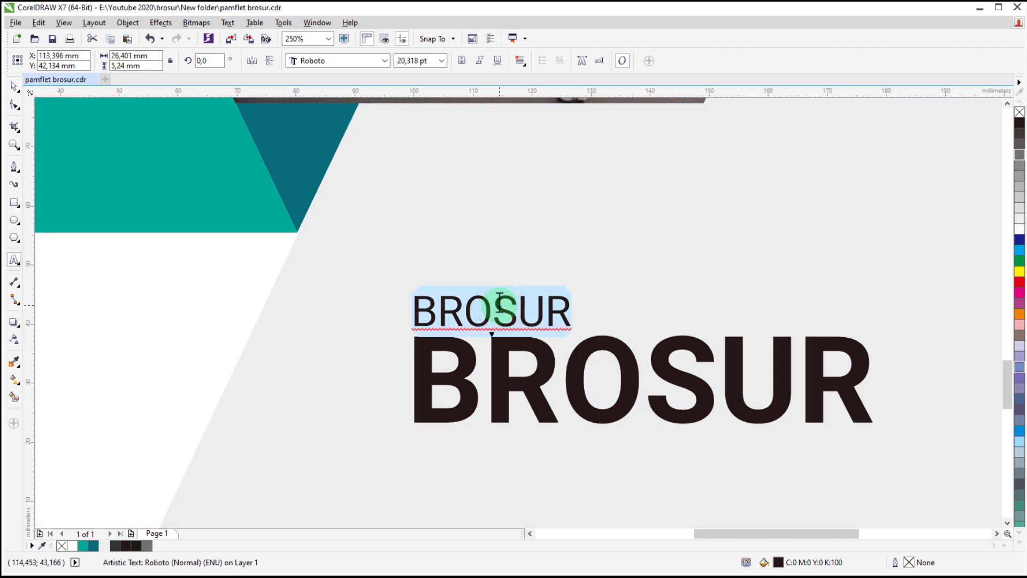
{"action": "type", "text": "DESIGN"}
{"action": "scroll", "coordinate": [521, 299], "scroll_direction": "down", "scroll_amount": 2}
{"action": "key", "text": "ctrl+space"}
Enlarge DESIGN above BROSUR and shift both heading lines slightly down toward the page's lower corner
{"action": "left_click_drag", "start_coordinate": [543, 286], "coordinate": [551, 289]}
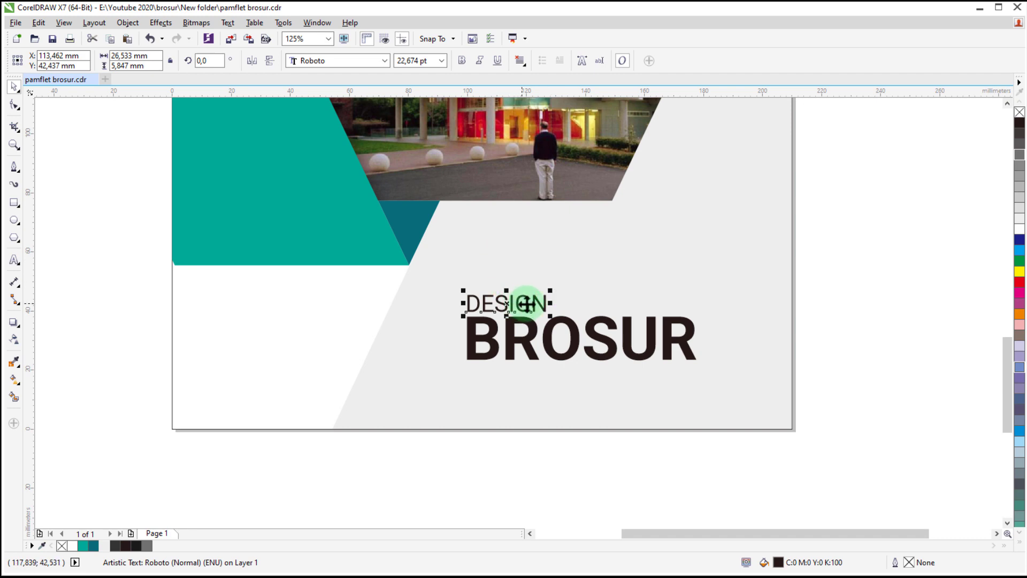
{"action": "left_click_drag", "start_coordinate": [551, 289], "coordinate": [581, 281]}
{"action": "left_click", "coordinate": [515, 299]}
{"action": "left_click_drag", "start_coordinate": [516, 303], "coordinate": [524, 312]}
{"action": "left_click", "coordinate": [296, 279]}
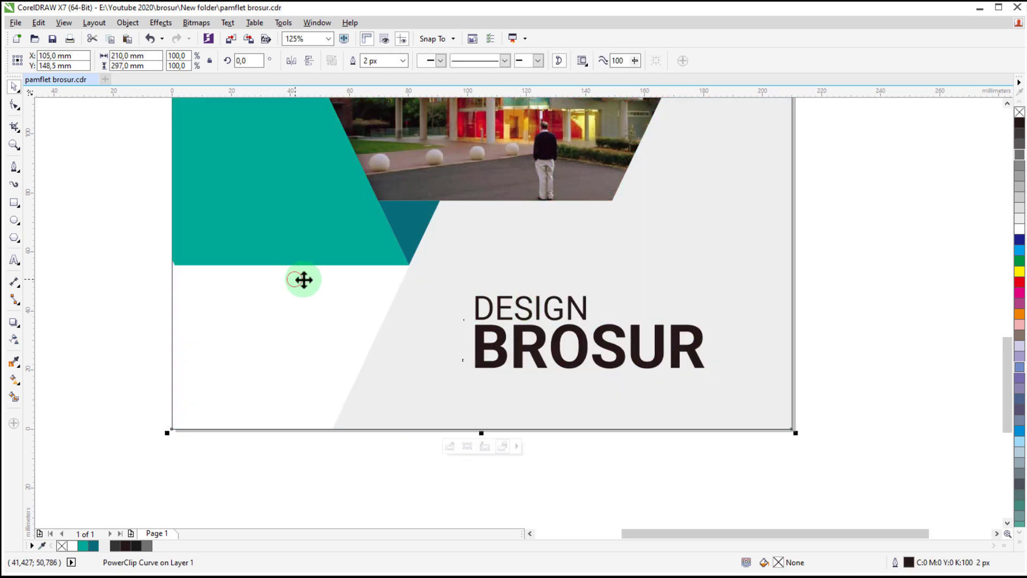
{"action": "left_click", "coordinate": [92, 338]}
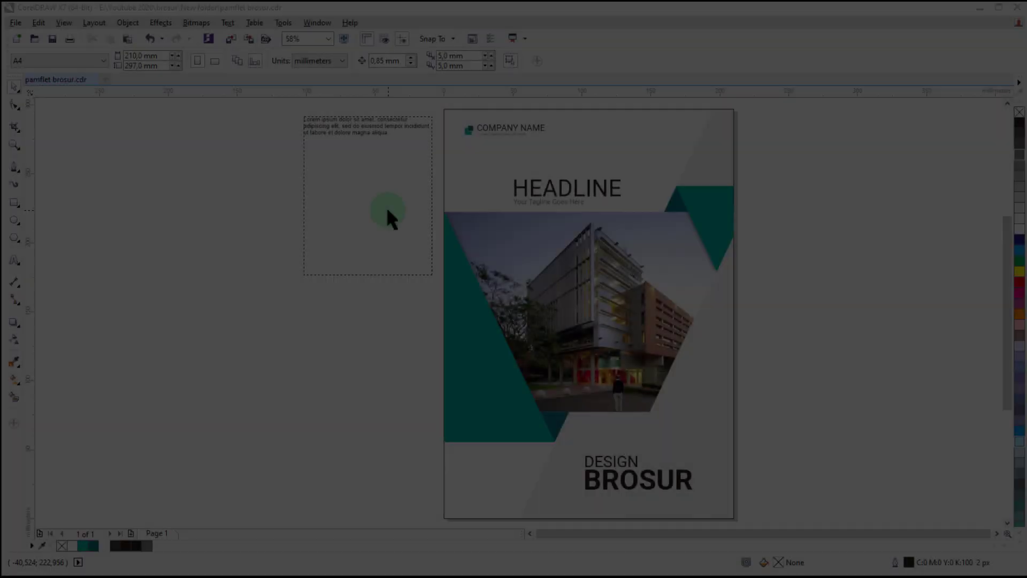
Move the Lorem ipsum paragraph frame down beside the cover's lower half and copy its text
{"action": "left_click", "coordinate": [385, 197]}
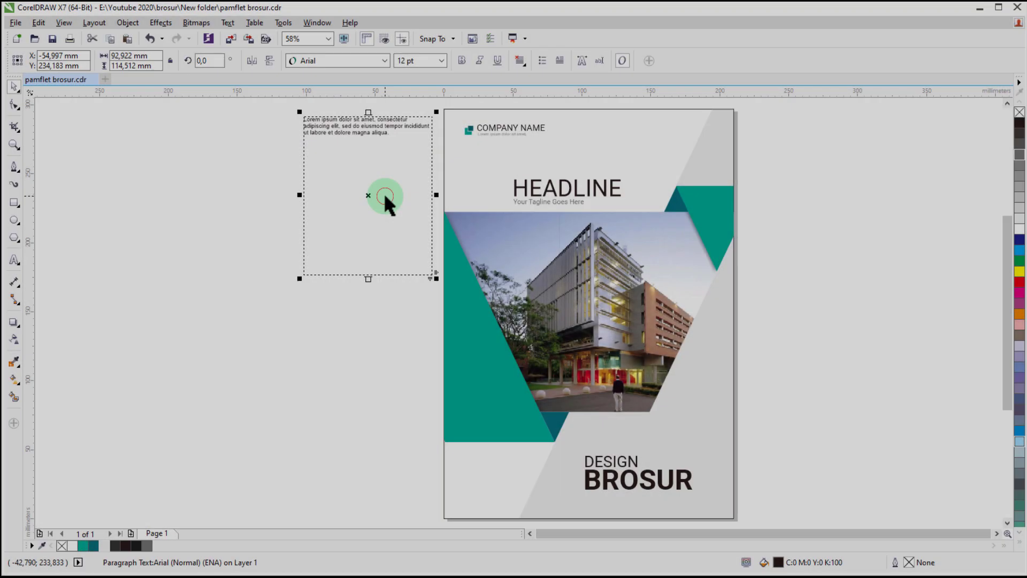
{"action": "left_click_drag", "start_coordinate": [358, 155], "coordinate": [317, 387]}
{"action": "double_click", "coordinate": [395, 399]}
{"action": "right_click", "coordinate": [346, 392]}
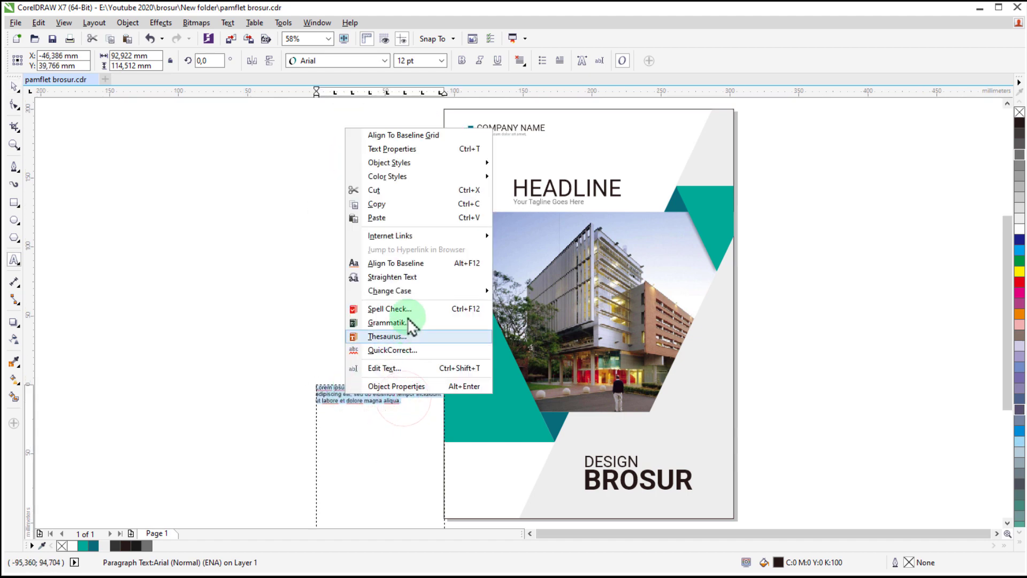
{"action": "left_click", "coordinate": [396, 205]}
Draw a text frame about 58 by 16 mm on the grey area above DESIGN and paste the copied Lorem ipsum text into it
{"action": "left_click", "coordinate": [399, 369]}
{"action": "scroll", "coordinate": [561, 449], "scroll_direction": "up", "scroll_amount": 4}
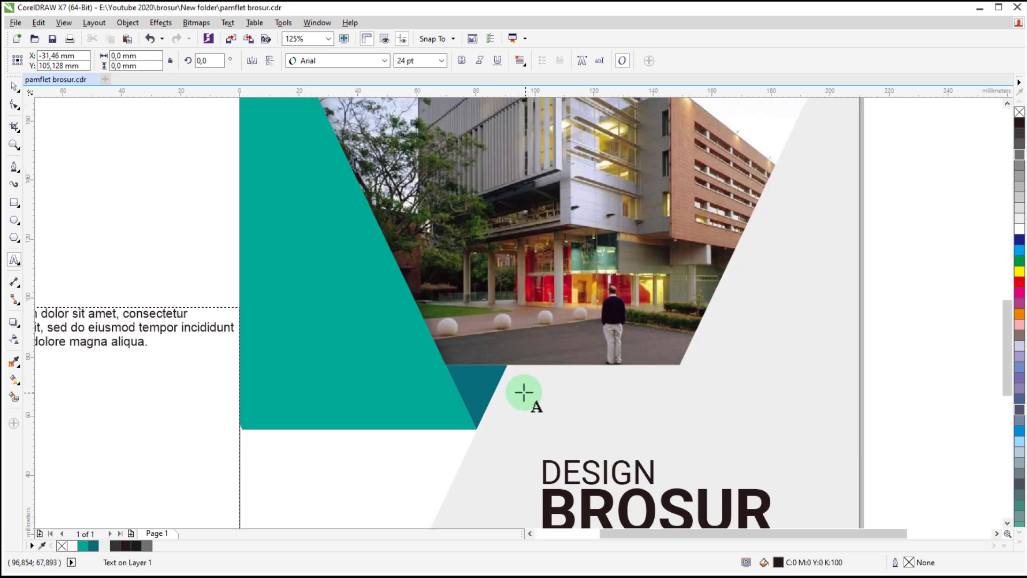
{"action": "left_click_drag", "start_coordinate": [501, 396], "coordinate": [672, 442]}
{"action": "key", "text": "ctrl+v"}
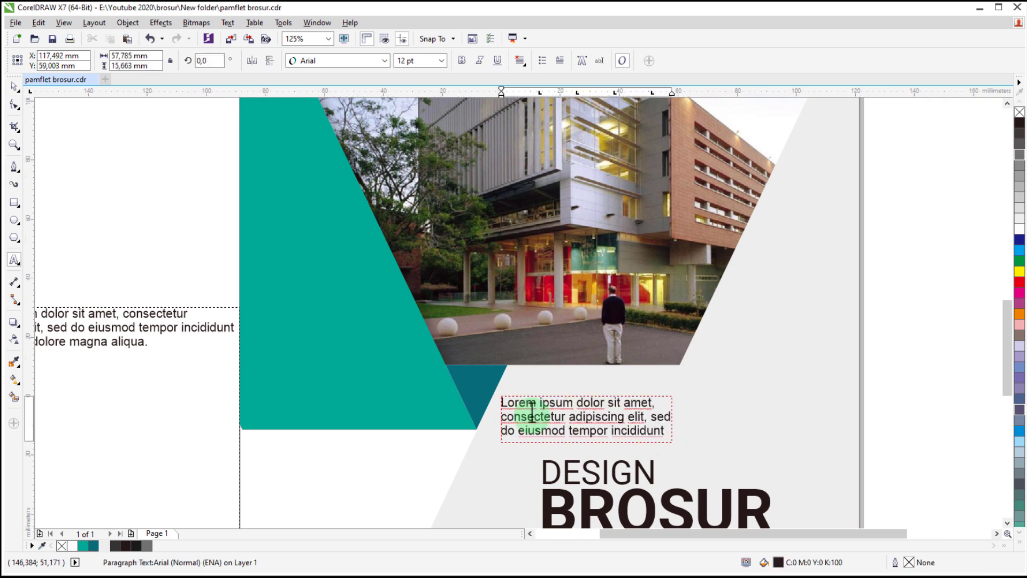
Set the Lorem ipsum text above DESIGN to 8 pt and apply Full Justify alignment
{"action": "key", "text": "ctrl+a"}
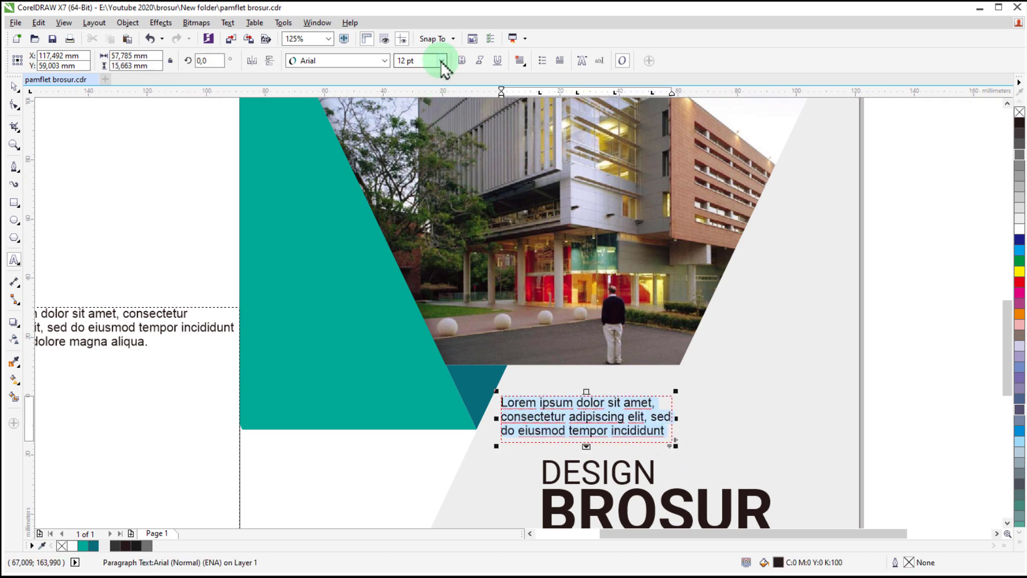
{"action": "left_click", "coordinate": [442, 61]}
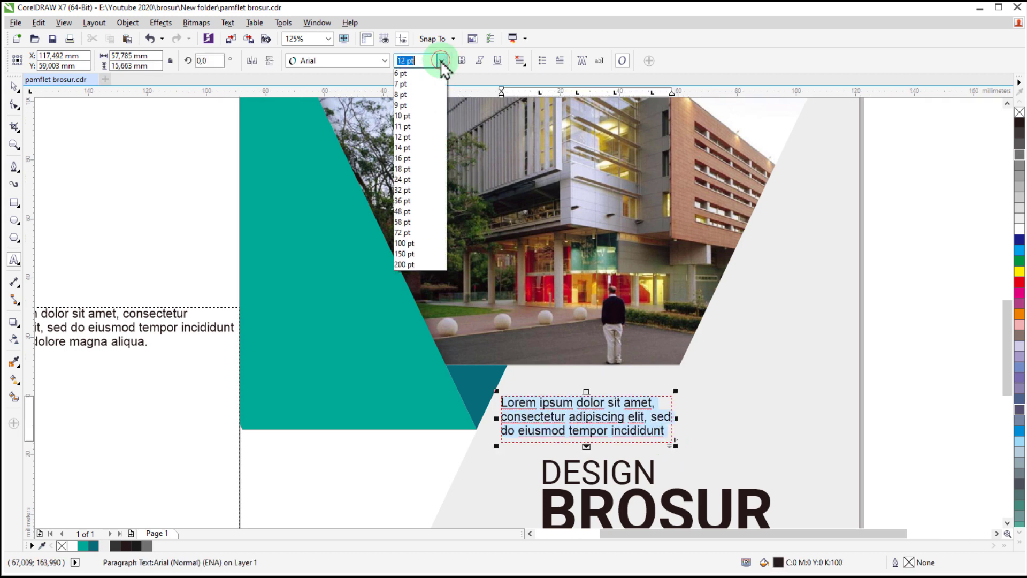
{"action": "left_click", "coordinate": [428, 96]}
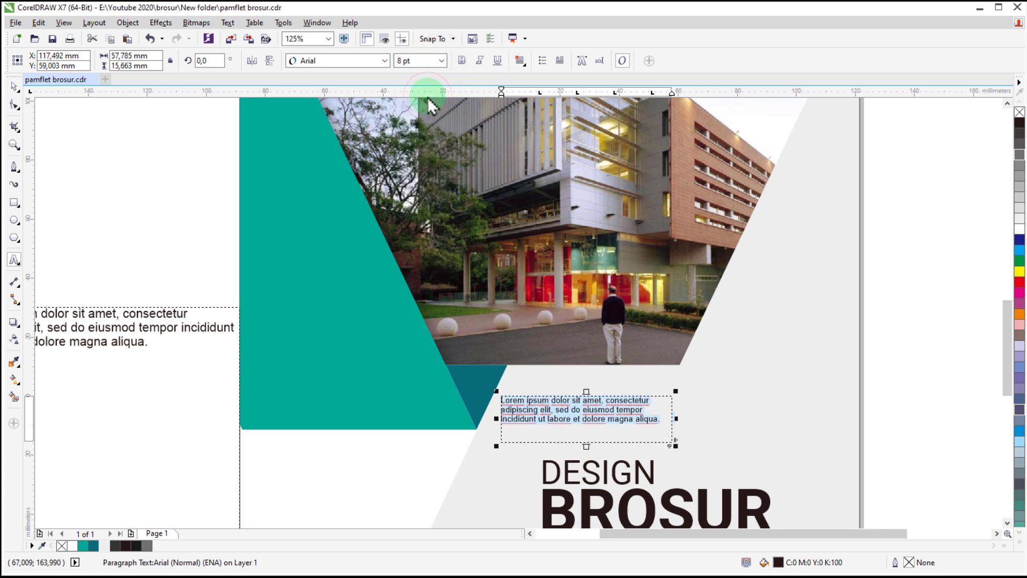
{"action": "left_click", "coordinate": [519, 60]}
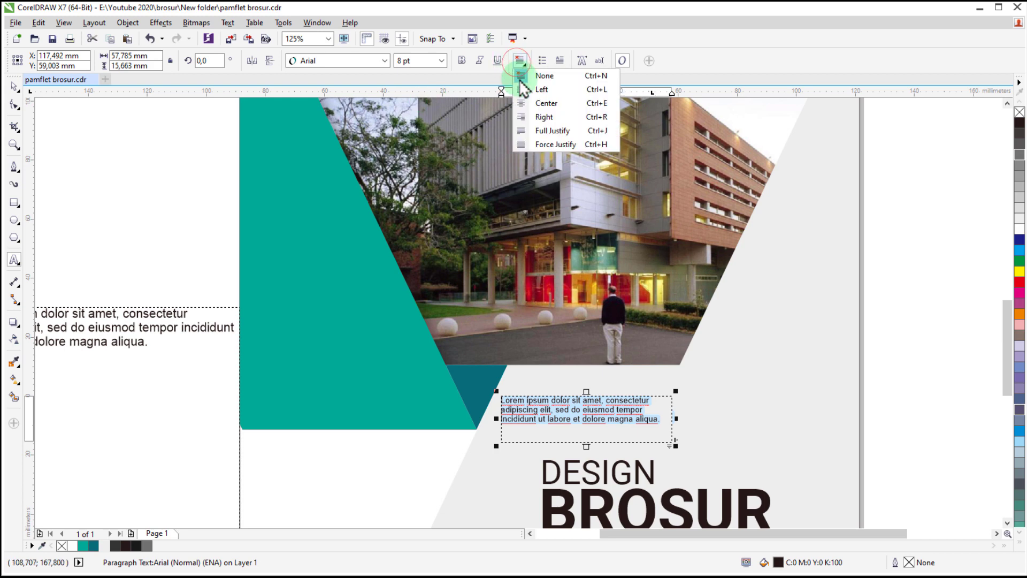
{"action": "left_click", "coordinate": [526, 131]}
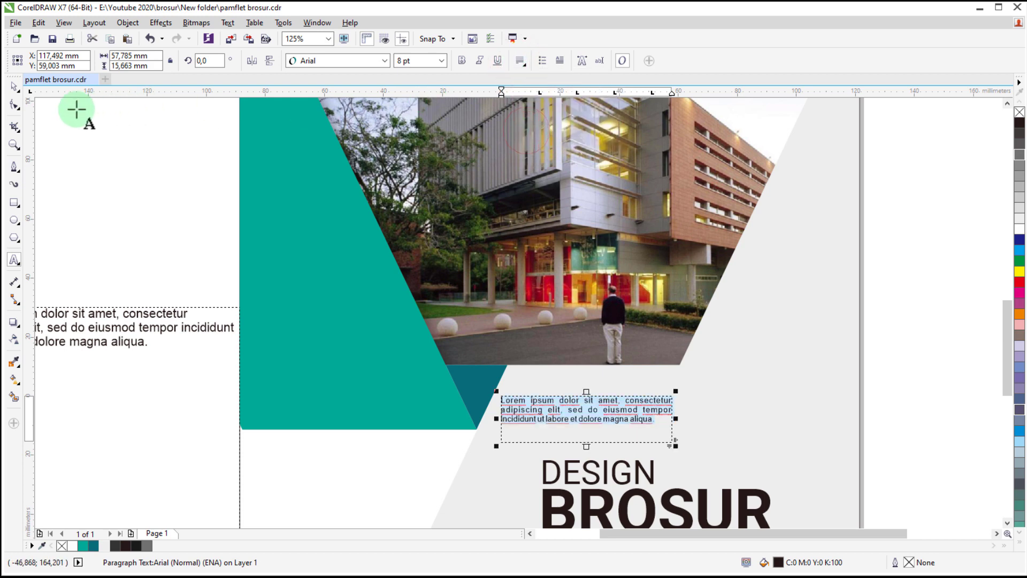
Copy the justified paragraph frame onto the white area below the teal shape and skew the original frame to follow the grey shape's slanted edge
{"action": "left_click", "coordinate": [14, 86]}
{"action": "left_click_drag", "start_coordinate": [586, 446], "coordinate": [411, 481]}
{"action": "right_click", "coordinate": [411, 481]}
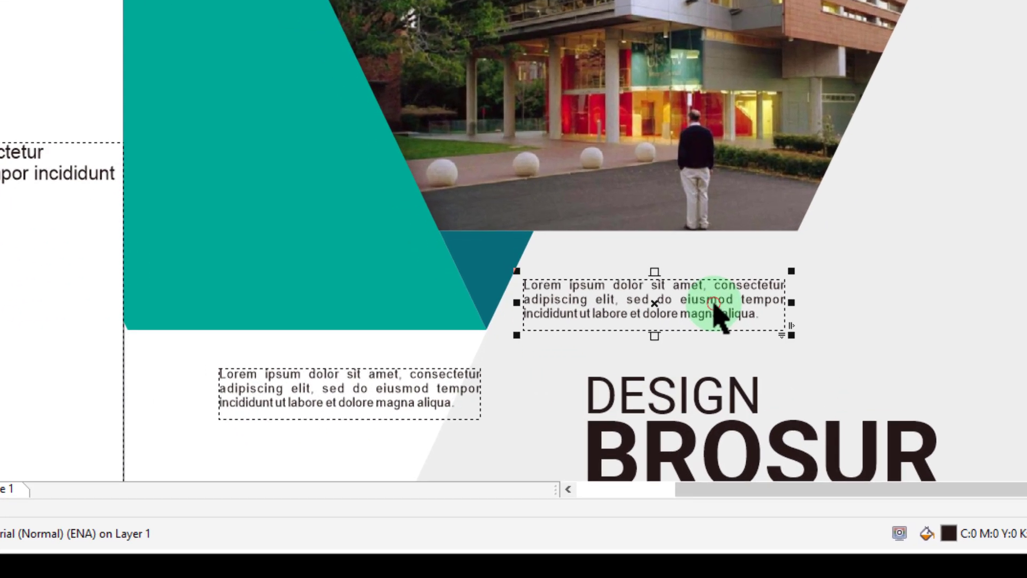
{"action": "left_click", "coordinate": [724, 304]}
{"action": "left_click_drag", "start_coordinate": [658, 341], "coordinate": [636, 344]}
Copy the DESIGN heading to just above the slanted paragraph and shrink the copy to about half size
{"action": "left_click", "coordinate": [673, 389]}
{"action": "left_click_drag", "start_coordinate": [675, 393], "coordinate": [640, 249]}
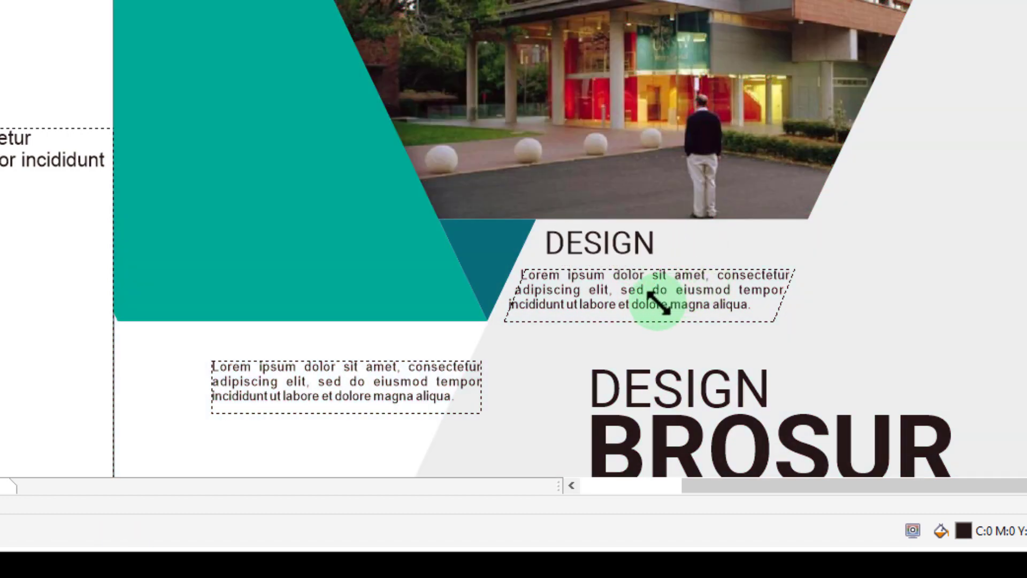
{"action": "left_click_drag", "start_coordinate": [658, 303], "coordinate": [650, 304]}
Replace the small DESIGN copy's text with LOREM IPSUN DOLOR, make it bold, and nudge the slanted paragraph slightly down
{"action": "double_click", "coordinate": [566, 247]}
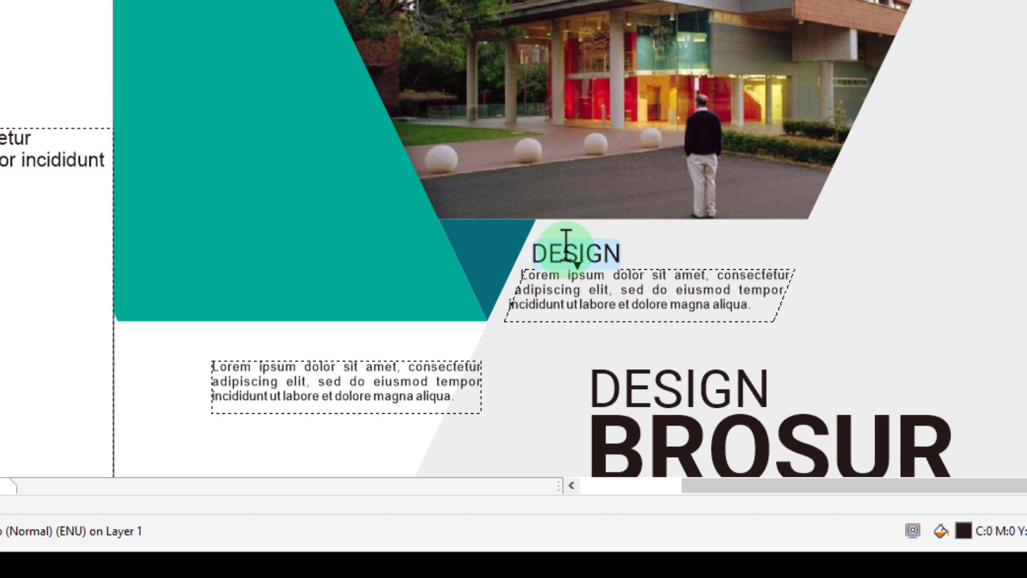
{"action": "type", "text": "LOREM IP"}
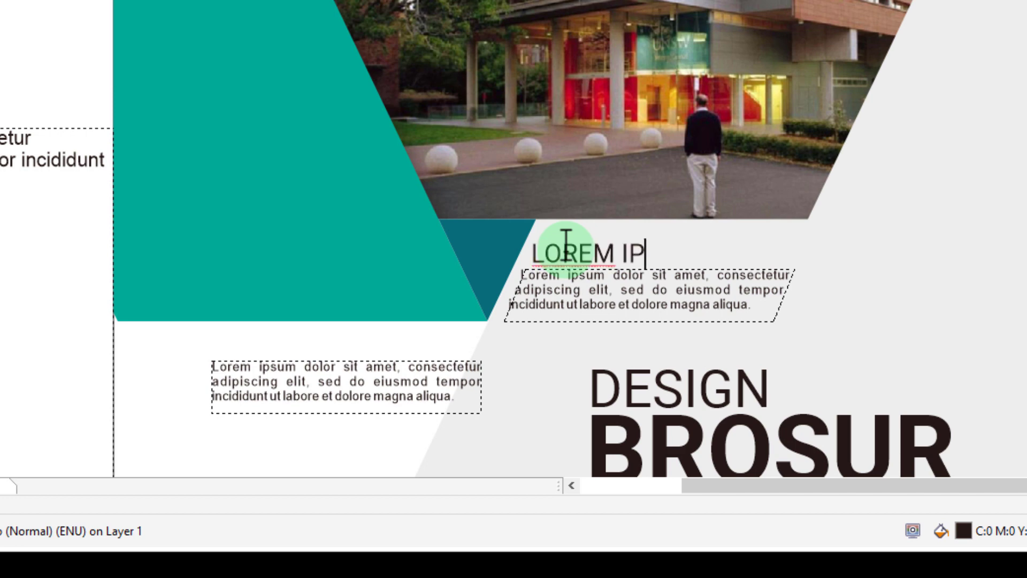
{"action": "type", "text": "SUN DOLOR"}
{"action": "left_click", "coordinate": [650, 290]}
{"action": "key", "text": "Down"}
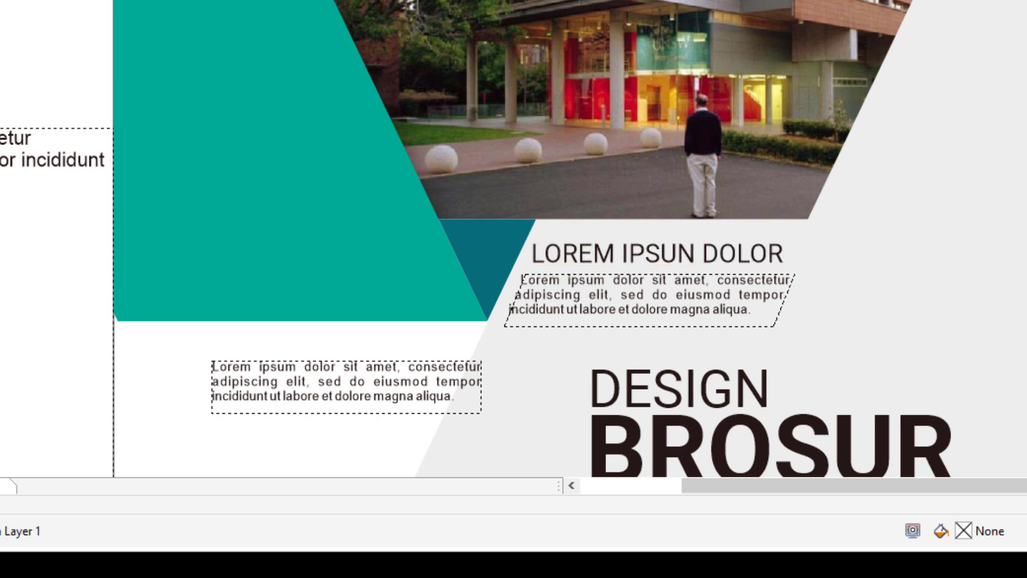
{"action": "left_click", "coordinate": [744, 253]}
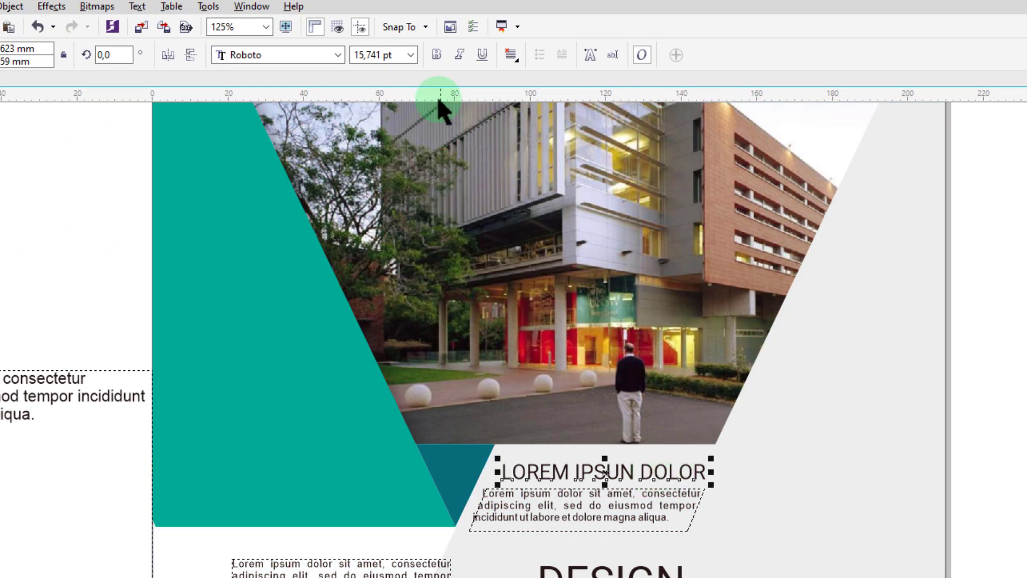
{"action": "left_click", "coordinate": [437, 54]}
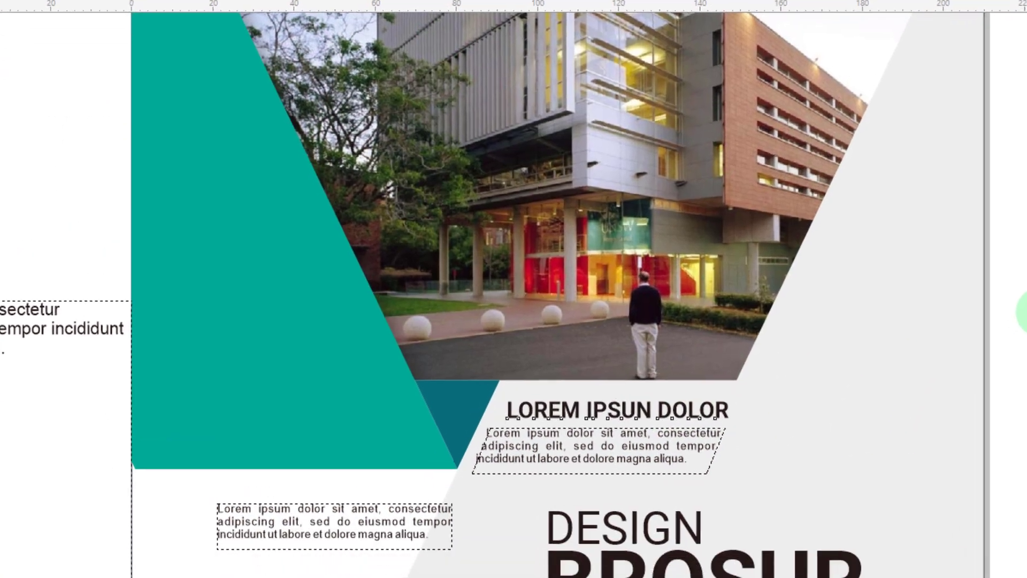
Move the paragraph frame on the white area slightly down and copy the LOREM IPSUN DOLOR heading directly above it
{"action": "left_click_drag", "start_coordinate": [1026, 312], "coordinate": [463, 250]}
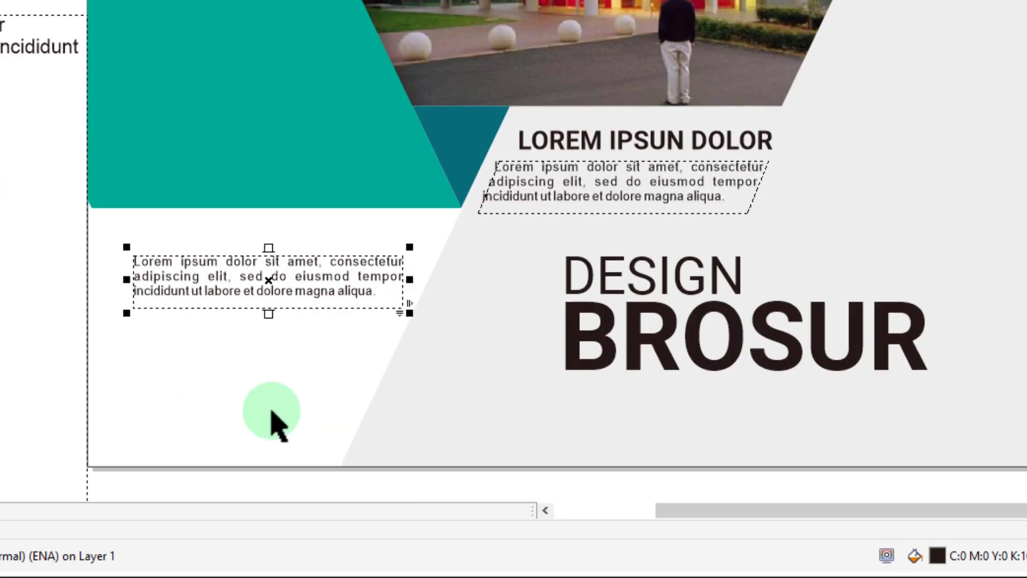
{"action": "scroll", "coordinate": [287, 521], "scroll_direction": "down", "scroll_amount": 1}
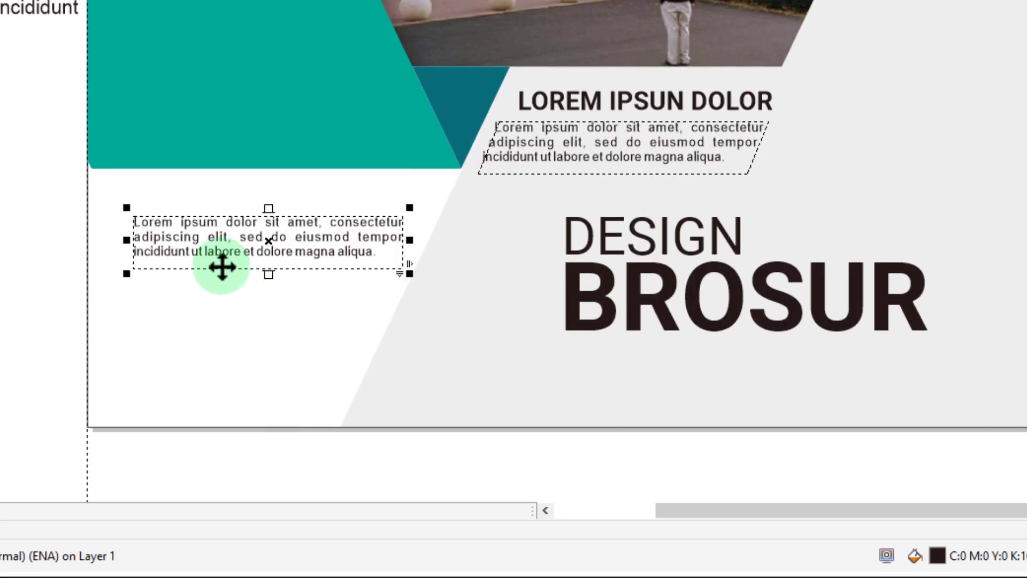
{"action": "left_click_drag", "start_coordinate": [214, 242], "coordinate": [208, 294]}
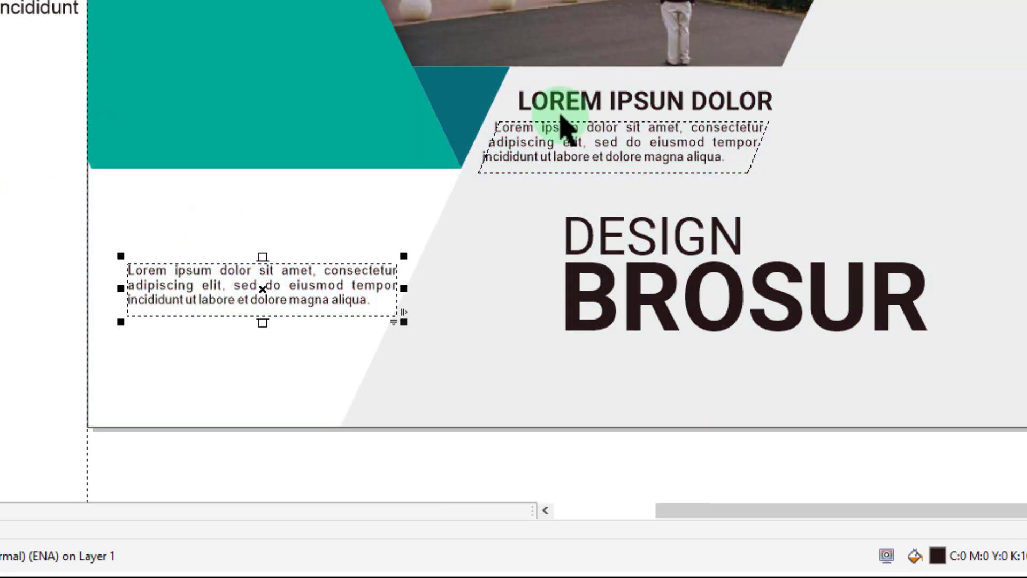
{"action": "left_click", "coordinate": [571, 102]}
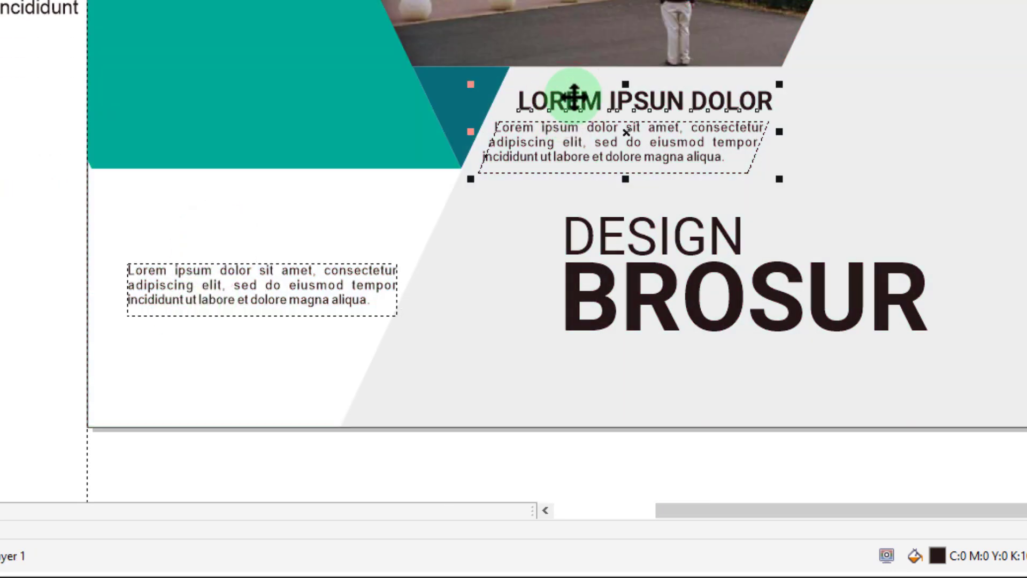
{"action": "left_click", "coordinate": [574, 98]}
{"action": "left_click_drag", "start_coordinate": [573, 97], "coordinate": [182, 242]}
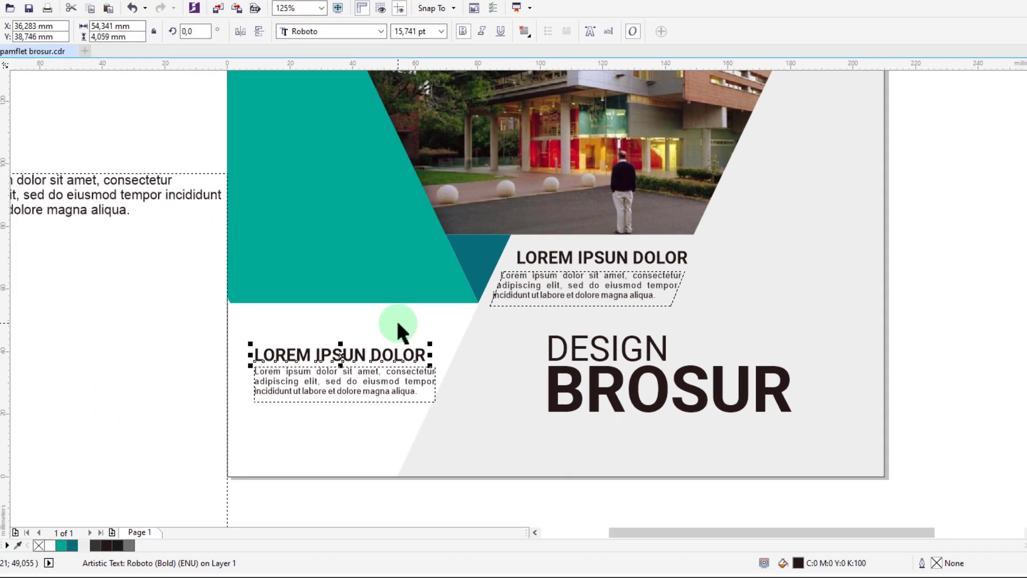
Set the copied heading on the white area to 12 pt and extend its text to LOREM IPSUN DOLOR SIT AMET
{"action": "left_click", "coordinate": [439, 32]}
{"action": "left_click", "coordinate": [412, 113]}
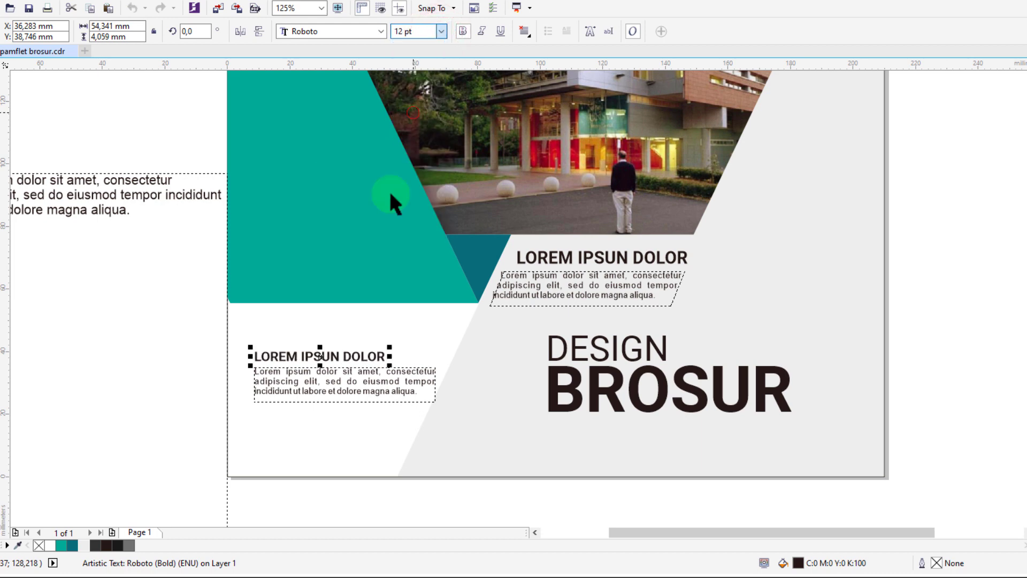
{"action": "left_click", "coordinate": [384, 354]}
{"action": "double_click", "coordinate": [384, 356]}
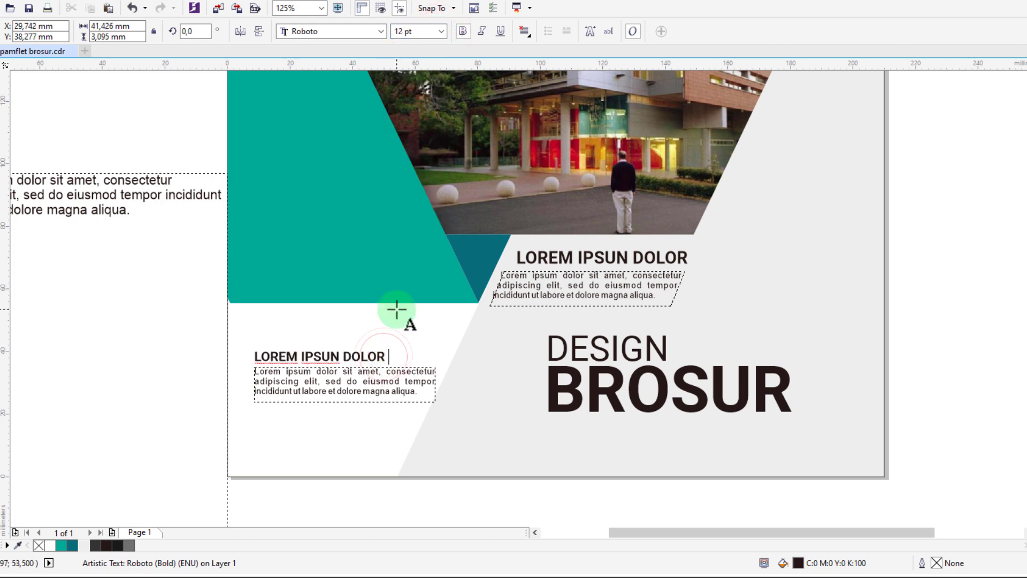
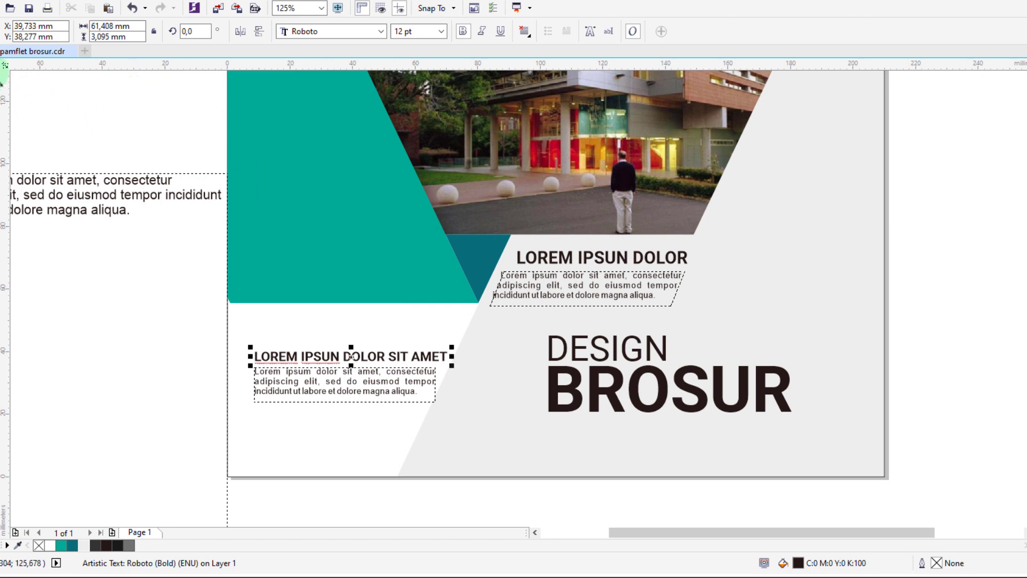
{"action": "left_click", "coordinate": [1, 63]}
Widen the paragraph frame on the white area to match its heading's width and move both slightly up
{"action": "left_click", "coordinate": [412, 382]}
{"action": "left_click_drag", "start_coordinate": [439, 383], "coordinate": [450, 384]}
{"action": "left_click", "coordinate": [322, 360], "text": "shift"}
{"action": "left_click_drag", "start_coordinate": [322, 360], "coordinate": [316, 338]}
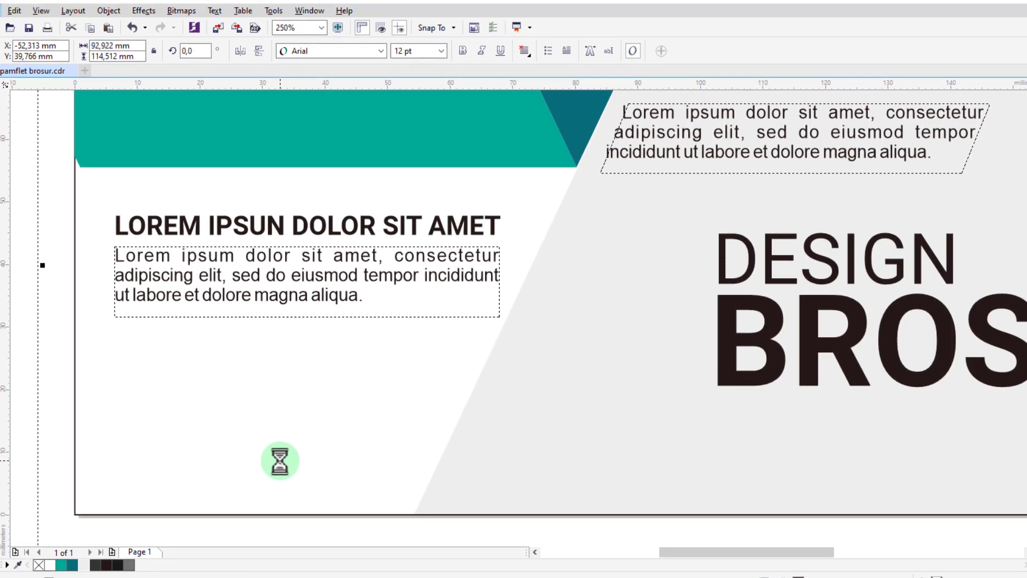
Open Insert Character and choose the IcoMoon-Free font
{"action": "left_click", "coordinate": [214, 22]}
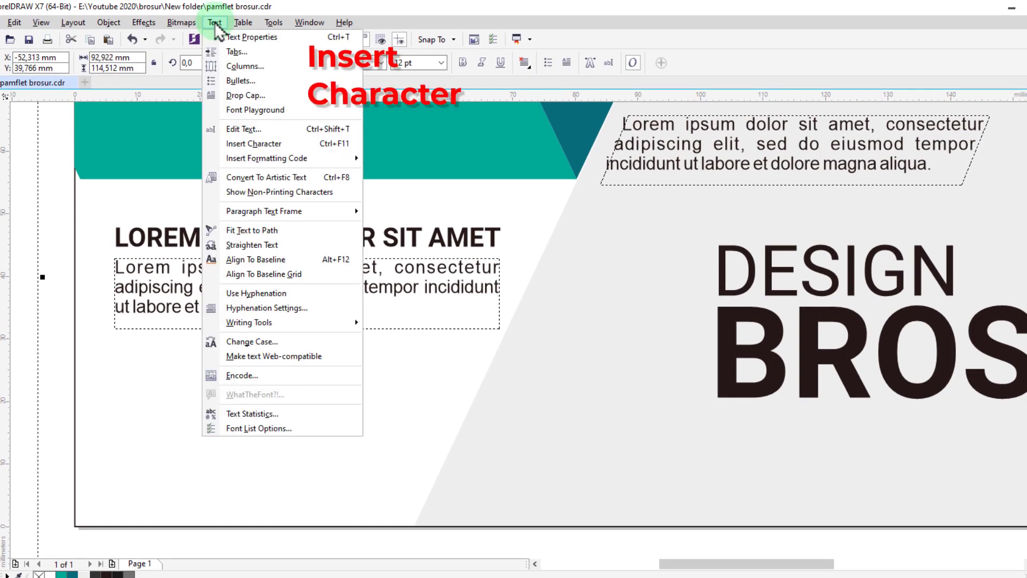
{"action": "left_click", "coordinate": [293, 144]}
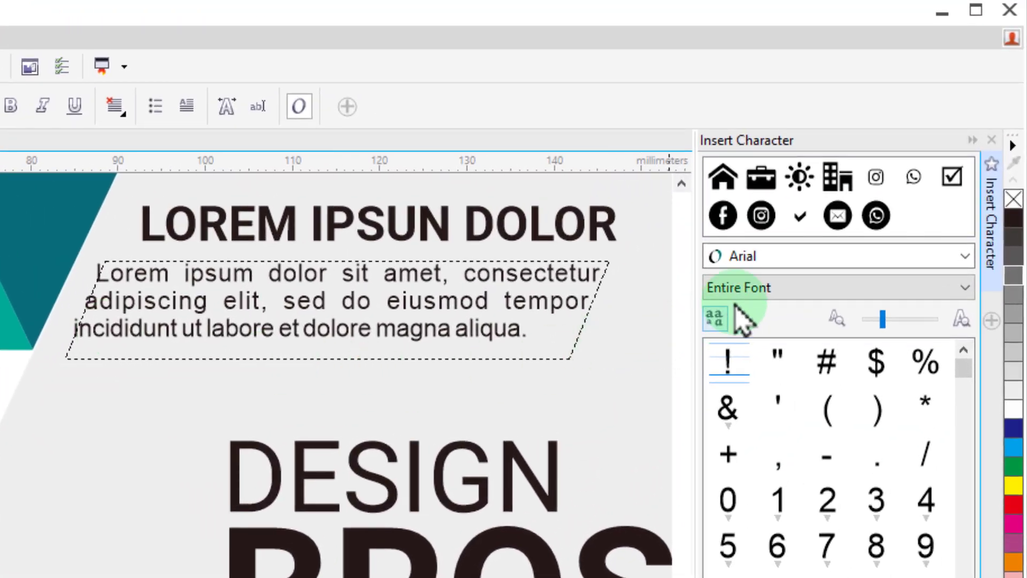
{"action": "left_click", "coordinate": [793, 258]}
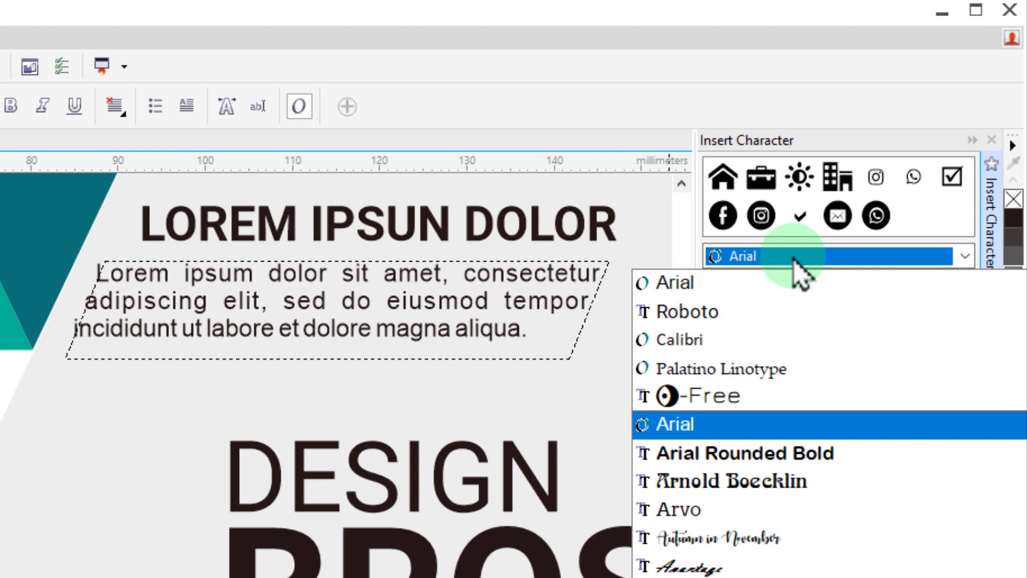
{"action": "type", "text": "I"}
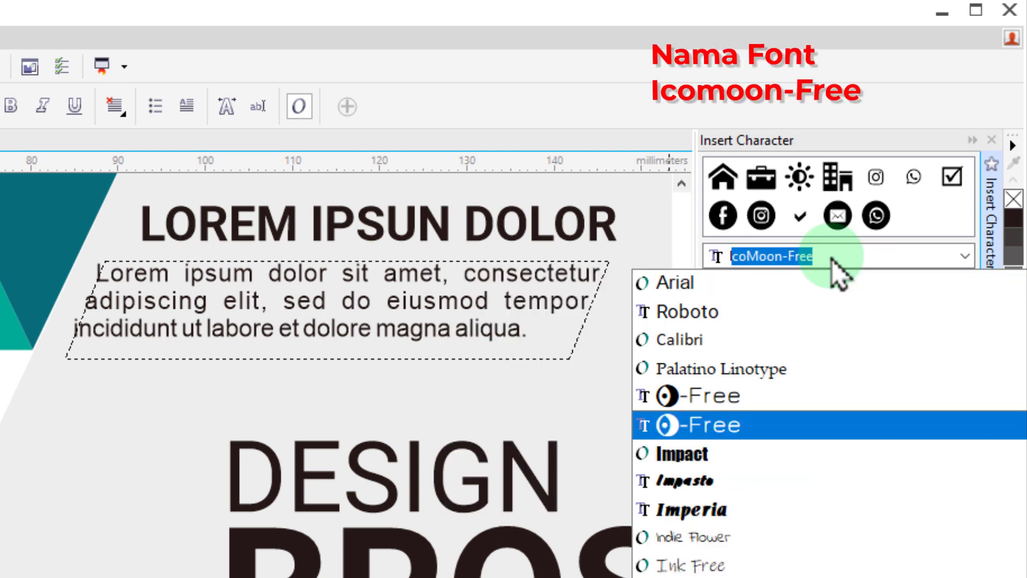
{"action": "type", "text": "co"}
{"action": "key", "text": "Return"}
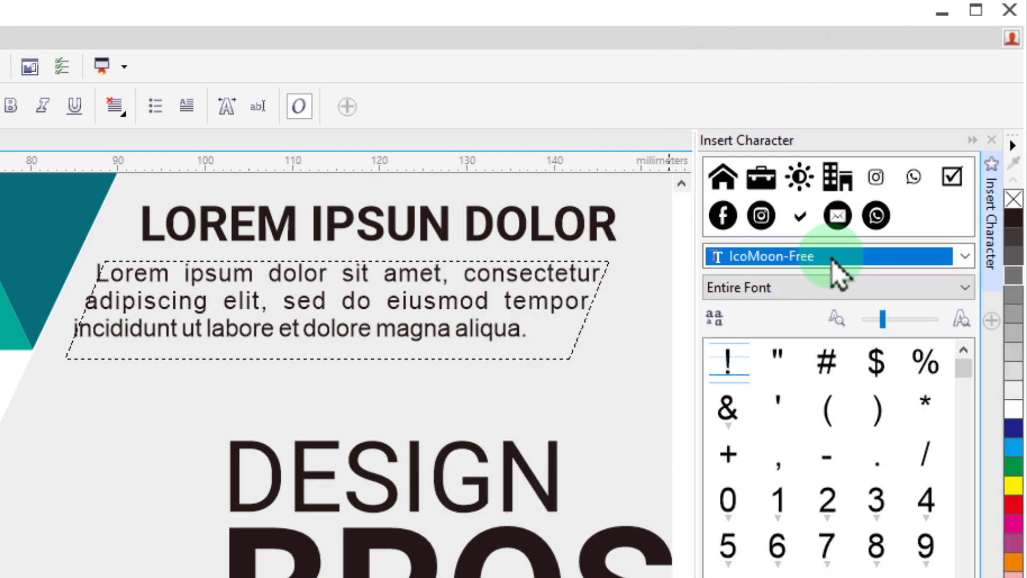
Place the open folder icon and the sun icon side by side on the white area below the paragraph
{"action": "left_click_drag", "start_coordinate": [963, 368], "coordinate": [963, 489]}
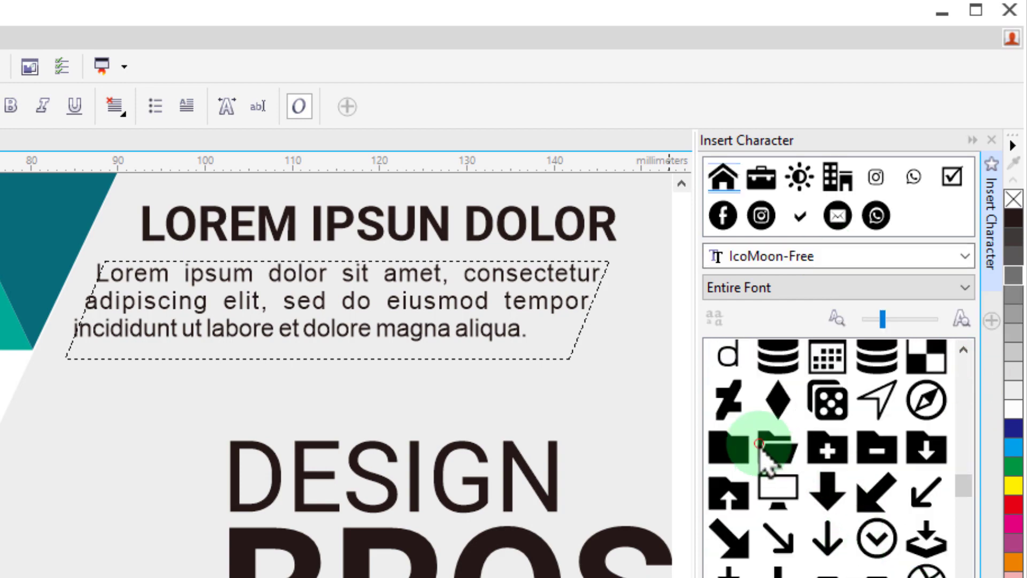
{"action": "left_click", "coordinate": [760, 445]}
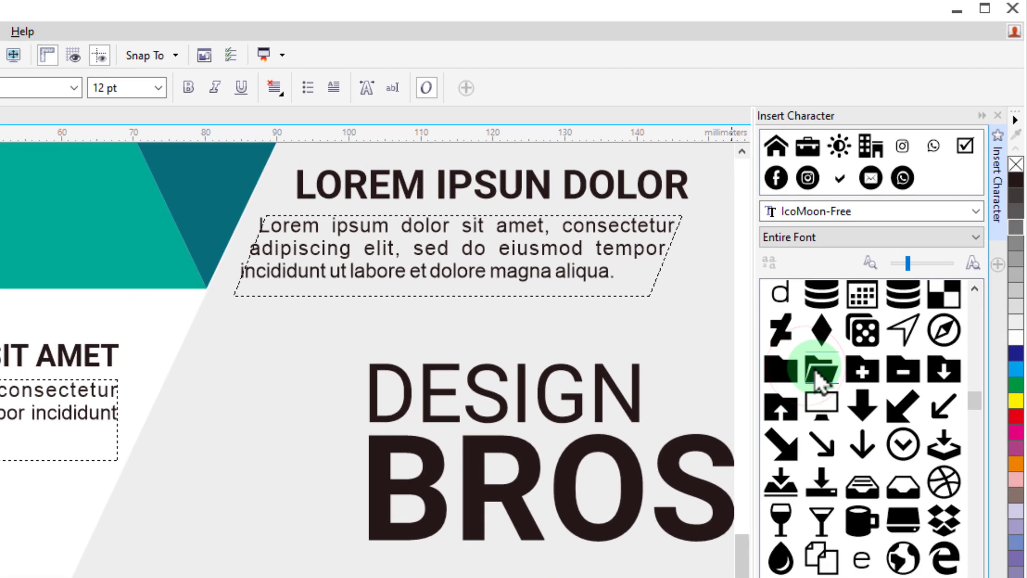
{"action": "left_click_drag", "start_coordinate": [819, 377], "coordinate": [130, 444]}
{"action": "scroll", "coordinate": [965, 238], "scroll_direction": "down", "scroll_amount": 5}
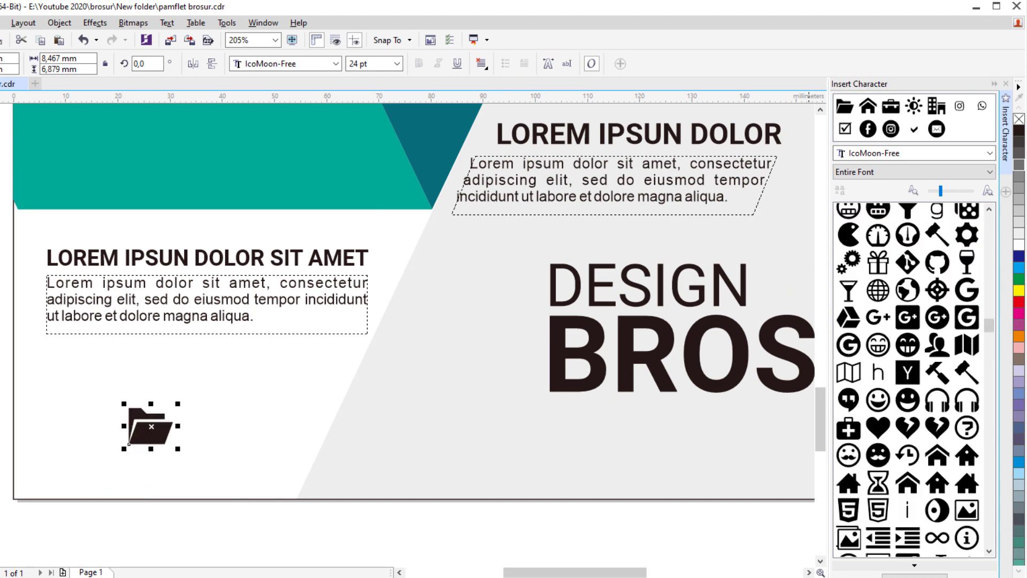
{"action": "scroll", "coordinate": [908, 379], "scroll_direction": "down", "scroll_amount": 5}
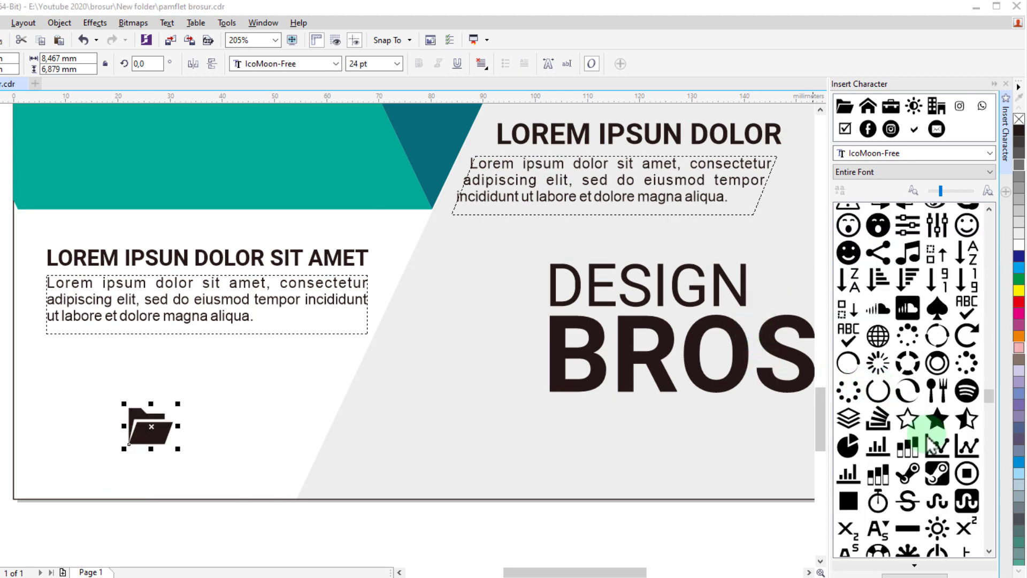
{"action": "scroll", "coordinate": [931, 447], "scroll_direction": "down", "scroll_amount": 2}
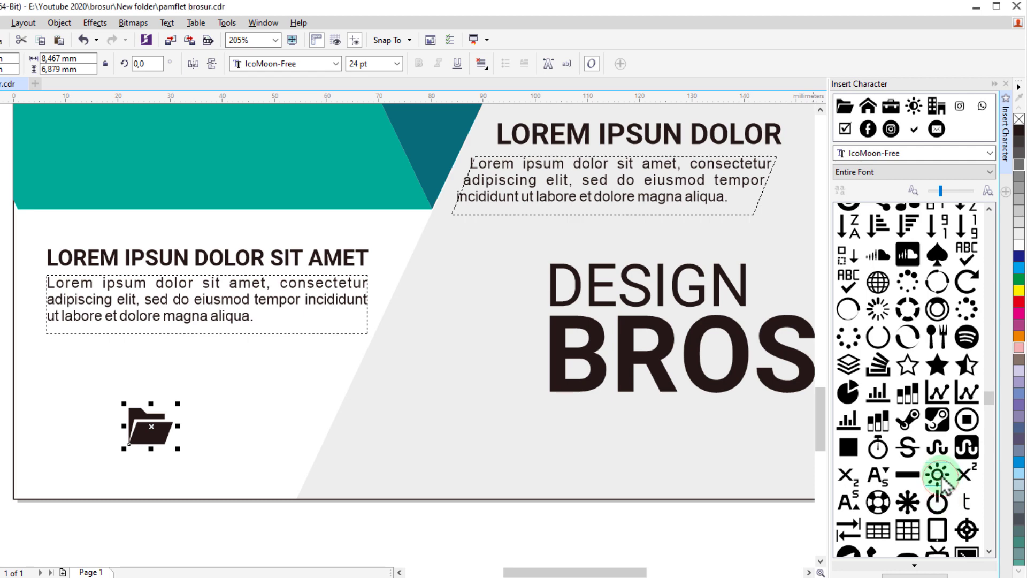
{"action": "left_click_drag", "start_coordinate": [933, 473], "coordinate": [225, 434]}
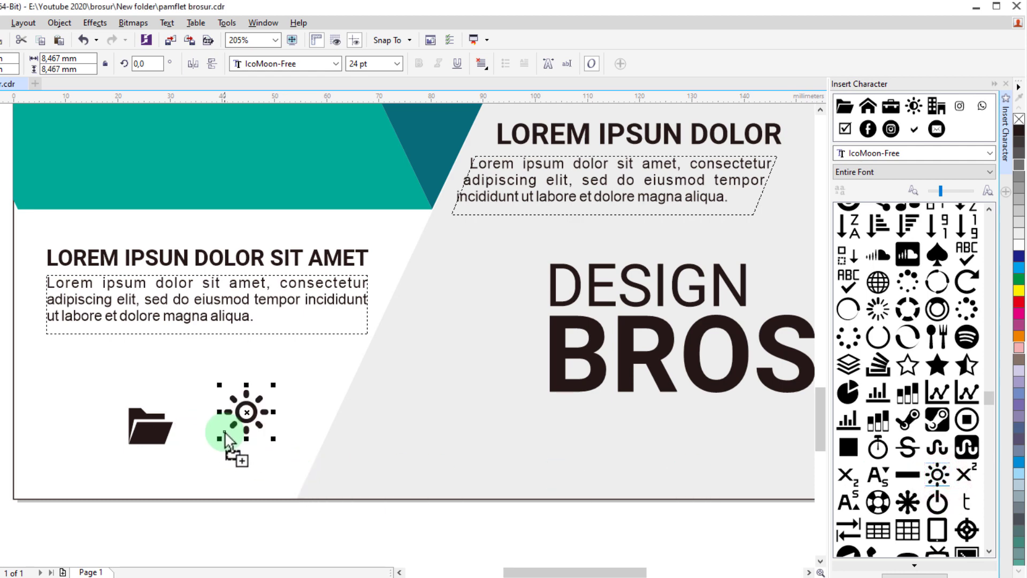
Place the columned building icon from IcoMoon-Free just below the sun icon
{"action": "scroll", "coordinate": [915, 393], "scroll_direction": "down", "scroll_amount": 8}
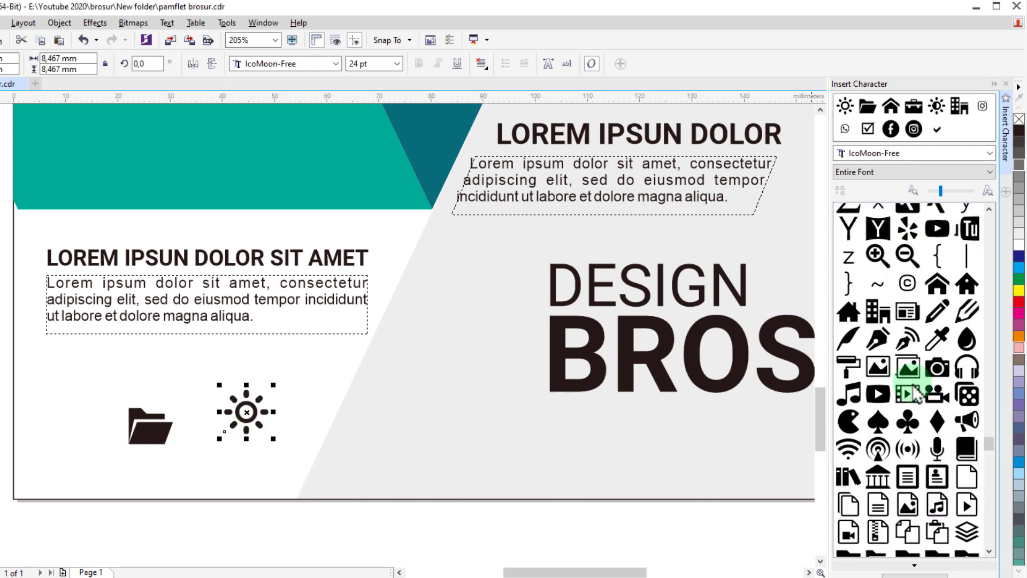
{"action": "scroll", "coordinate": [915, 394], "scroll_direction": "down", "scroll_amount": 2}
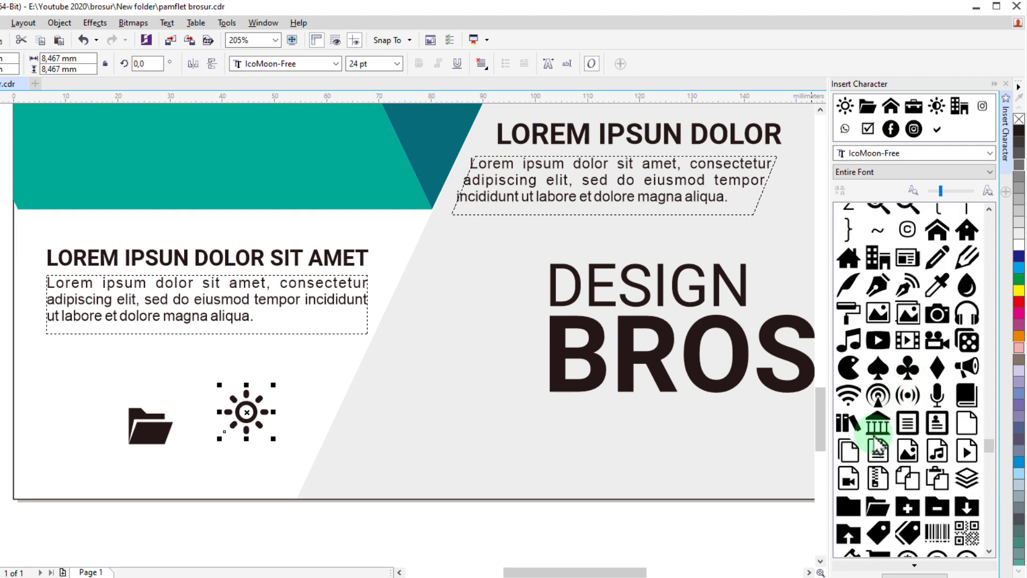
{"action": "left_click_drag", "start_coordinate": [875, 436], "coordinate": [229, 481]}
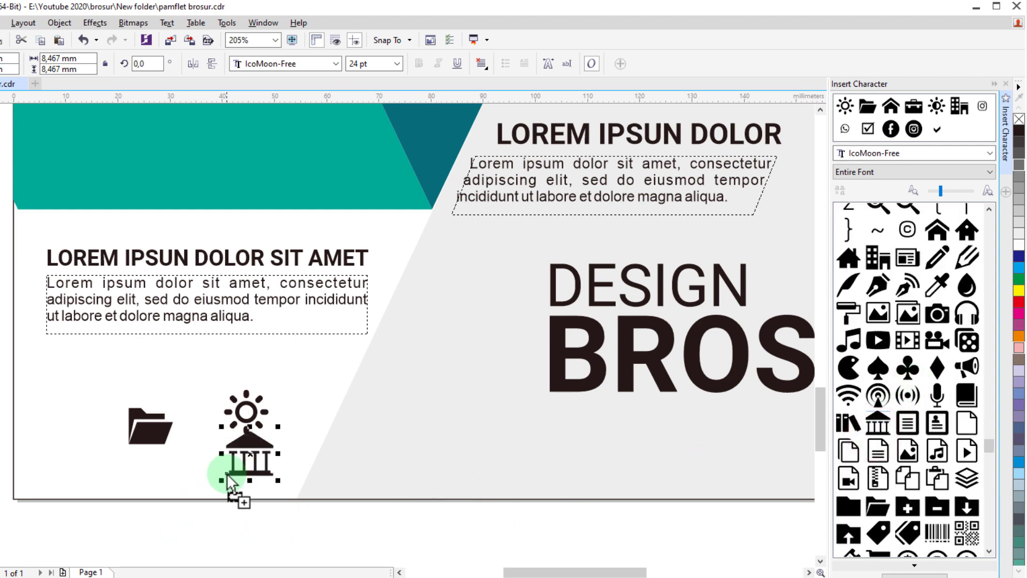
Arrange the building, folder and sun icons in one aligned, evenly spaced row and move the row up just below the paragraph
{"action": "scroll", "coordinate": [850, 316], "scroll_direction": "up", "scroll_amount": 8}
{"action": "left_click", "coordinate": [256, 454]}
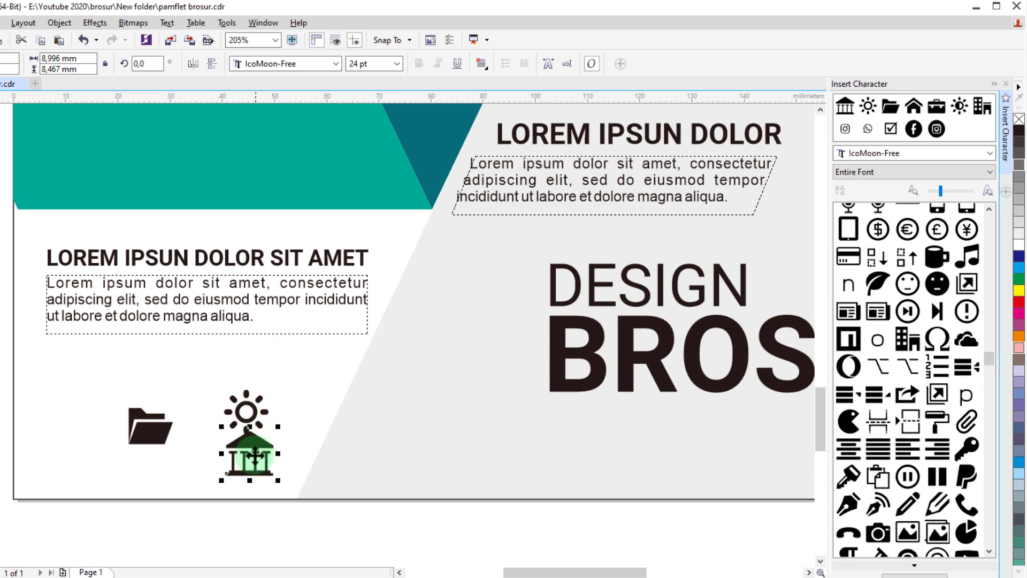
{"action": "left_click_drag", "start_coordinate": [259, 445], "coordinate": [100, 418]}
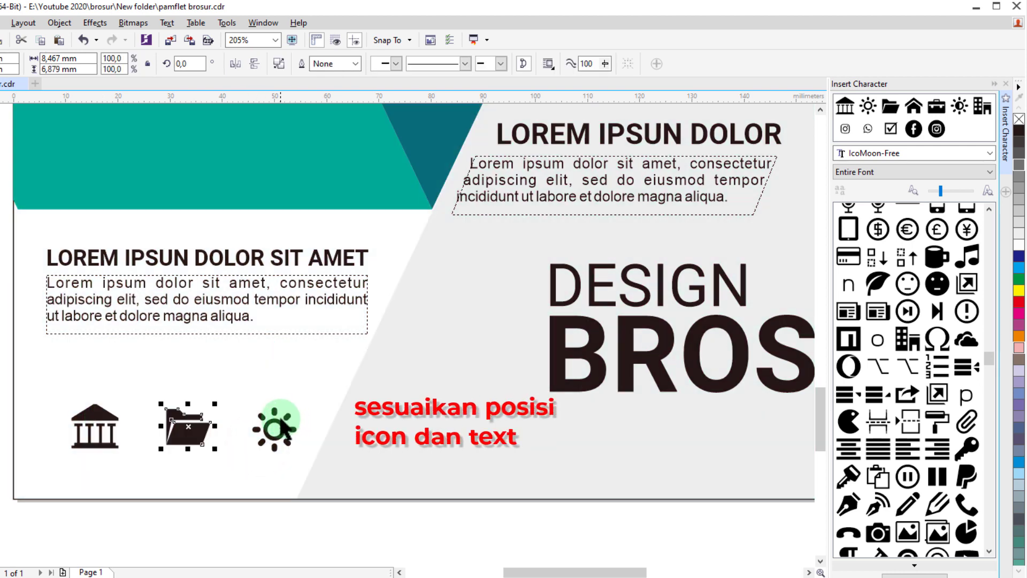
{"action": "left_click", "coordinate": [283, 428], "text": "shift"}
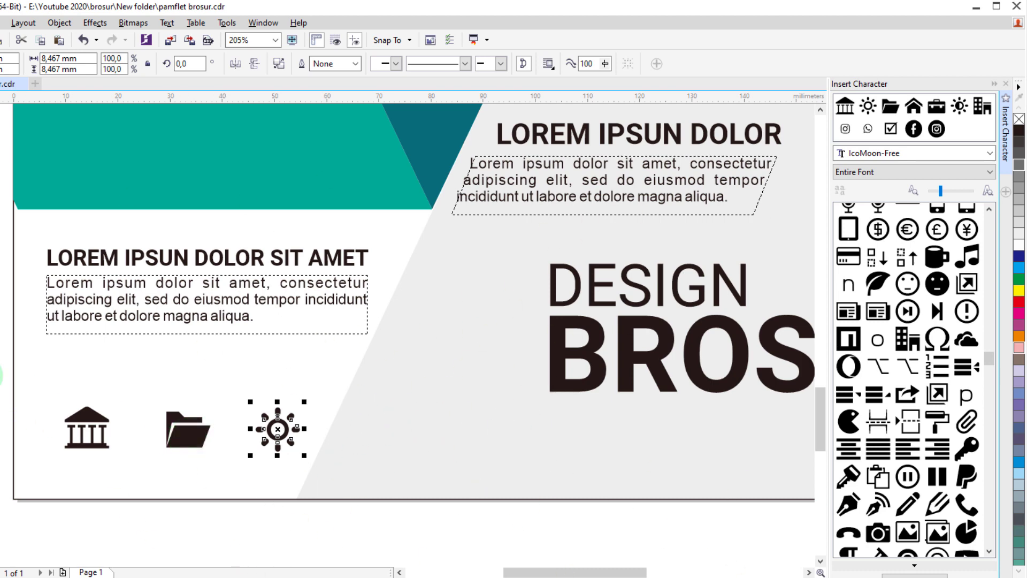
{"action": "left_click", "coordinate": [268, 429]}
{"action": "left_click_drag", "start_coordinate": [263, 422], "coordinate": [319, 461]}
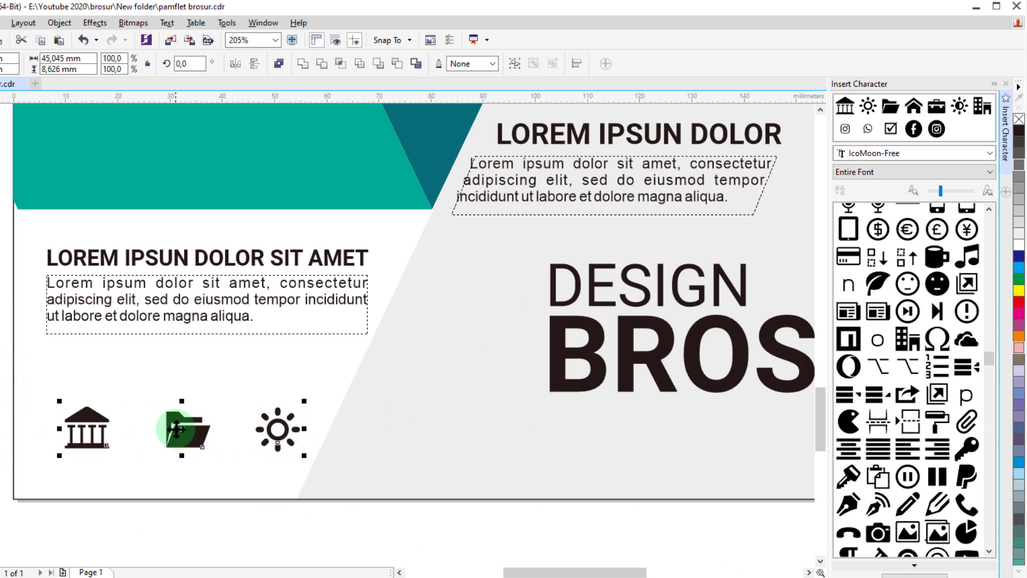
{"action": "left_click_drag", "start_coordinate": [175, 429], "coordinate": [177, 392]}
{"action": "key", "text": "Escape"}
Add the 8 pt Arial label "Jasa Design" below the building icon, starting from text copied out of the paragraph
{"action": "double_click", "coordinate": [115, 296]}
{"action": "left_click_drag", "start_coordinate": [118, 281], "coordinate": [148, 283]}
{"action": "key", "text": "ctrl+c"}
{"action": "left_click", "coordinate": [40, 425]}
{"action": "key", "text": "ctrl+v"}
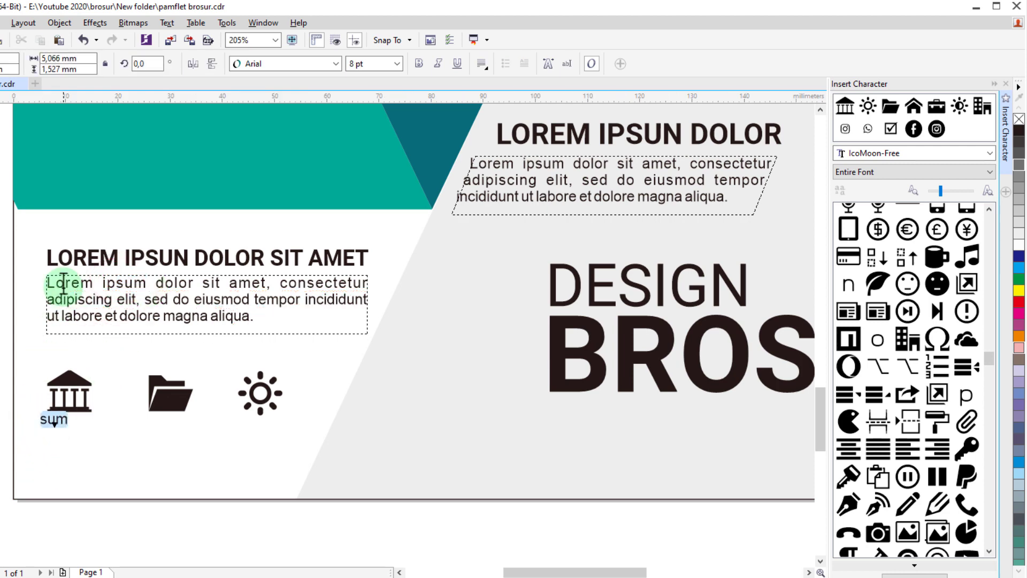
{"action": "left_click_drag", "start_coordinate": [43, 419], "coordinate": [57, 425]}
{"action": "double_click", "coordinate": [58, 424]}
{"action": "key", "text": "ctrl+a"}
{"action": "type", "text": "Jasa"}
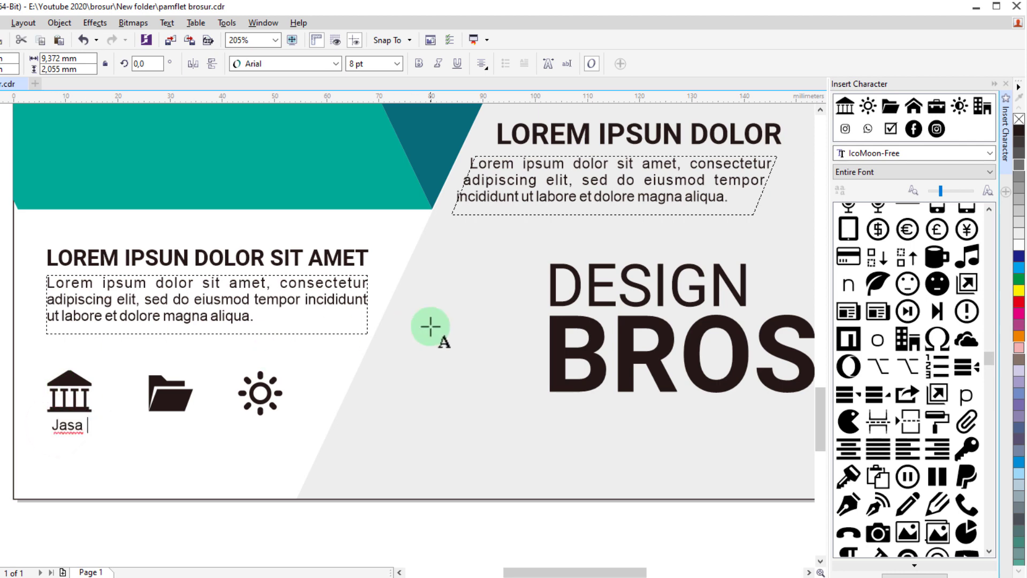
{"action": "type", "text": " Design"}
{"action": "key", "text": "ctrl+space"}
Duplicate the building icon's label below the folder icon and change the copy to "adiguna.id"
{"action": "left_click_drag", "start_coordinate": [63, 423], "coordinate": [165, 434]}
{"action": "right_click", "coordinate": [165, 434]}
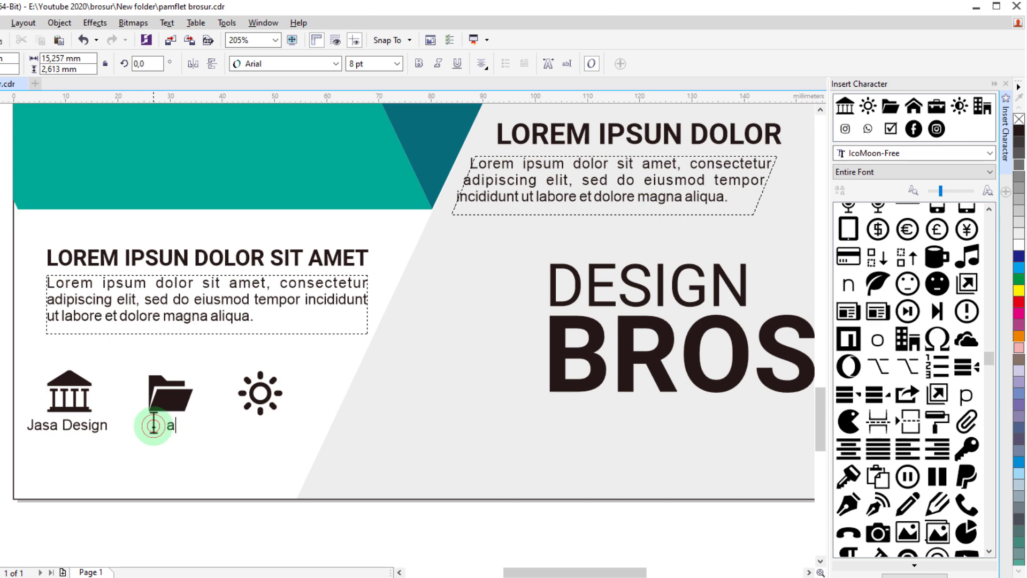
{"action": "key", "text": "ctrl+space"}
Duplicate the folder's label below the sun icon, replace it with the contact phone number, and centre the sun above it
{"action": "left_click_drag", "start_coordinate": [165, 425], "coordinate": [273, 443]}
{"action": "right_click", "coordinate": [273, 443]}
{"action": "left_click_drag", "start_coordinate": [264, 393], "coordinate": [271, 426]}
{"action": "key", "text": "F8"}
{"action": "type", "text": "0"}
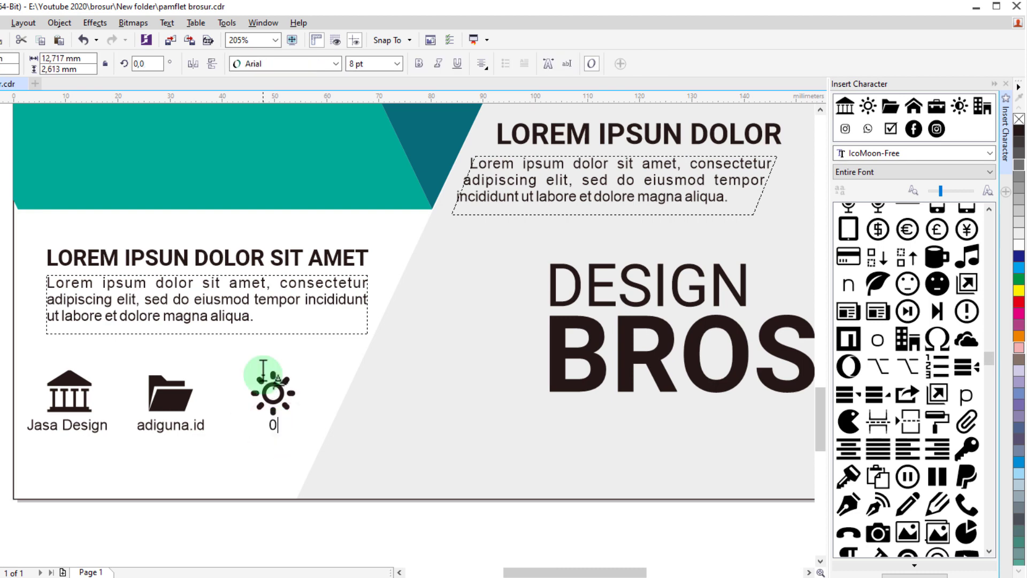
{"action": "key", "text": "ctrl+space"}
Fill the building, folder and sun icons with the dark teal used in the design
{"action": "left_click_drag", "start_coordinate": [5, 337], "coordinate": [318, 424]}
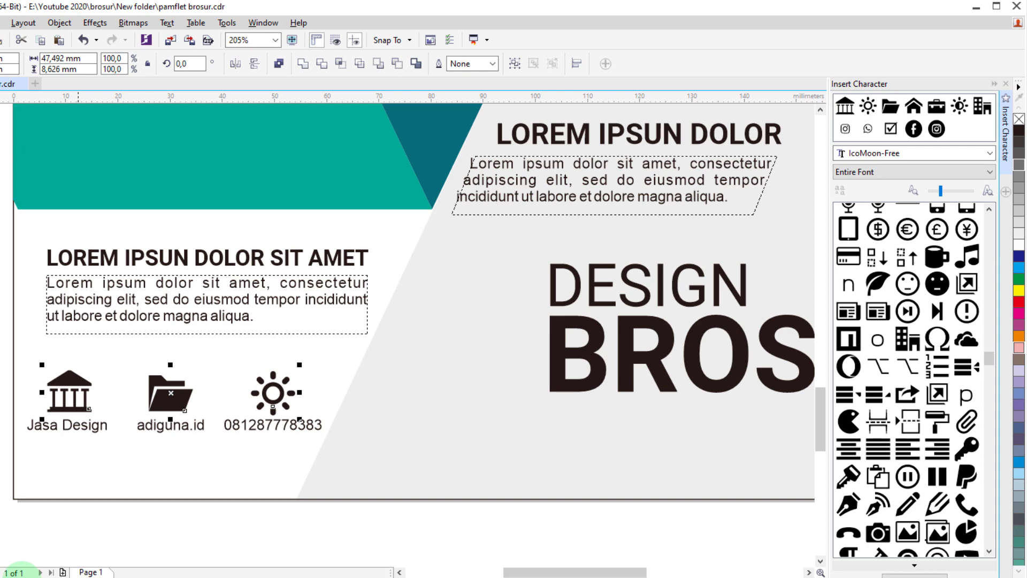
{"action": "left_click", "coordinate": [22, 577]}
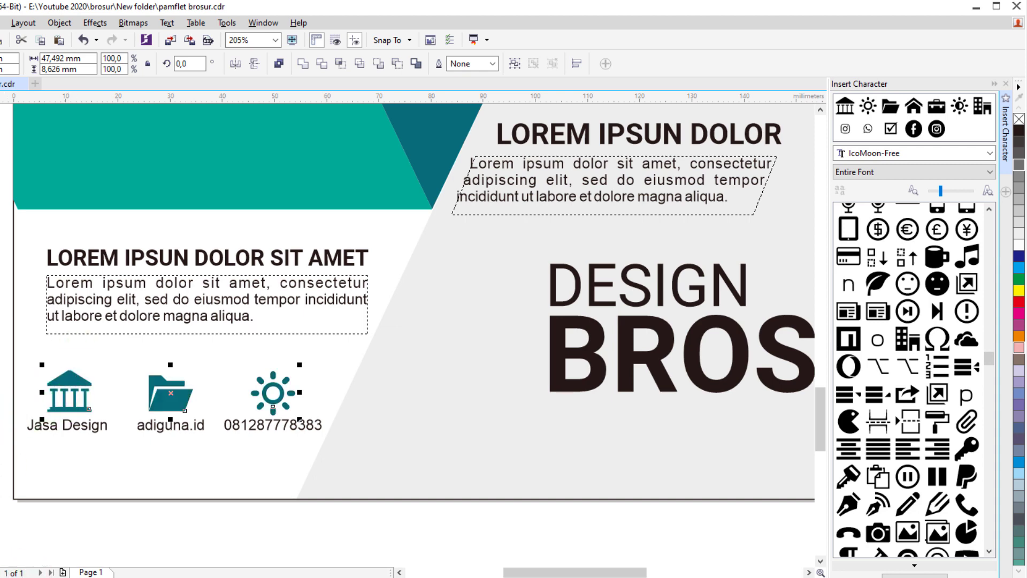
Group the three icons with their labels and centre the group horizontally on the paragraph above
{"action": "left_click", "coordinate": [2, 347]}
{"action": "left_click_drag", "start_coordinate": [369, 454], "coordinate": [369, 455]}
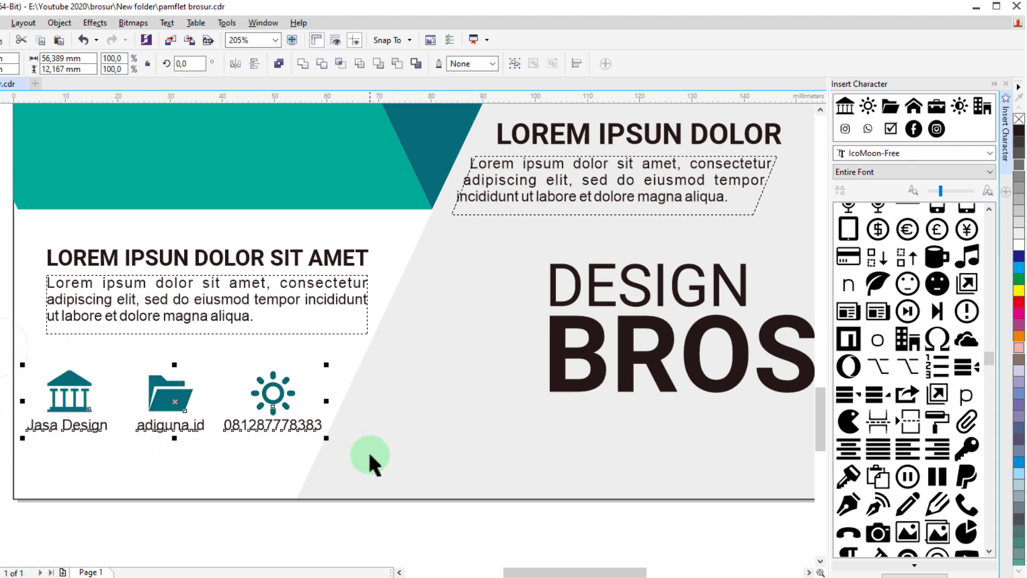
{"action": "left_click", "coordinate": [516, 63]}
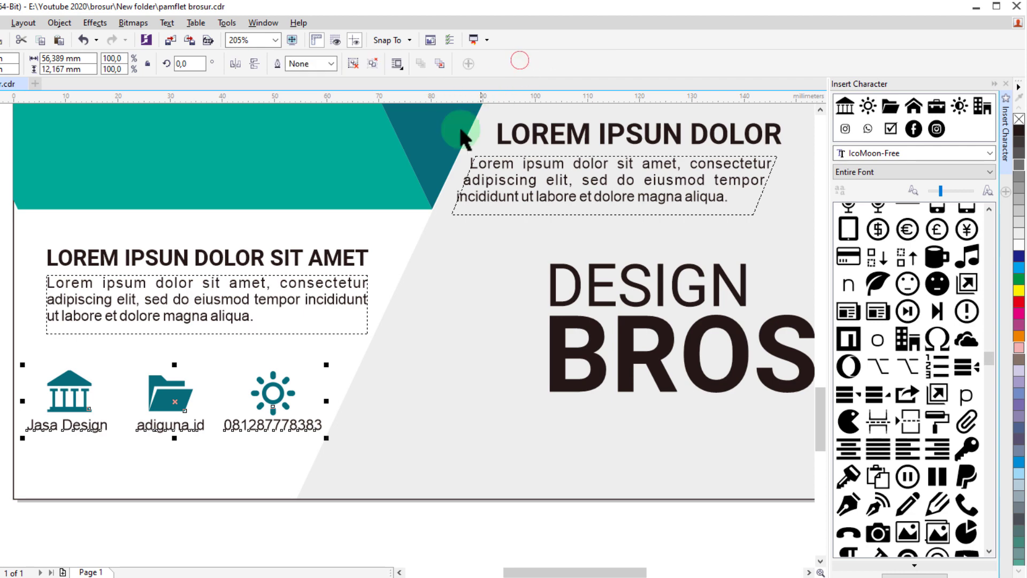
{"action": "left_click", "coordinate": [207, 306], "text": "shift"}
{"action": "key", "text": "c"}
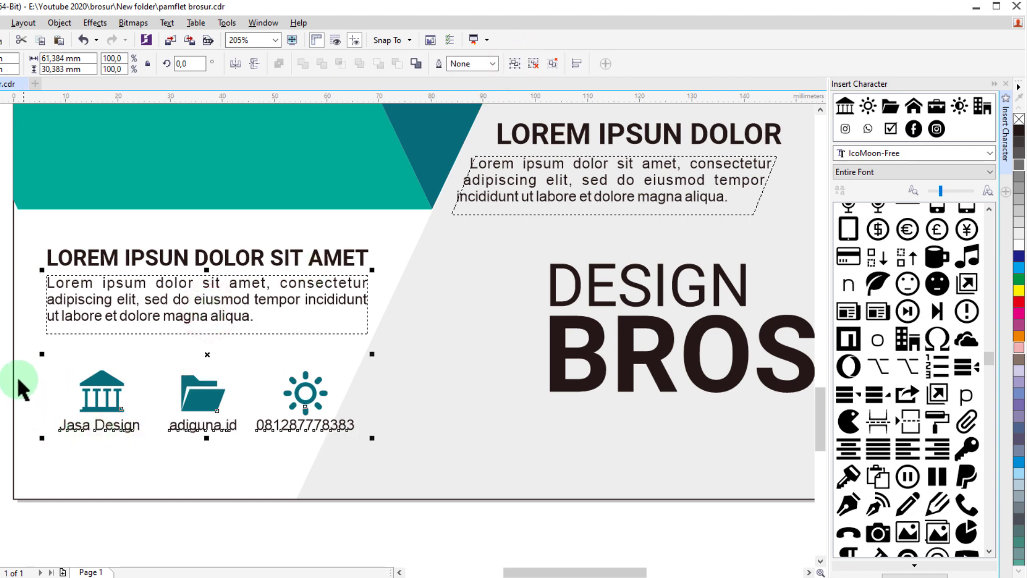
{"action": "left_click", "coordinate": [4, 357]}
Delete the leftover paragraph text frame beside the page and close Insert Character
{"action": "key", "text": "F4"}
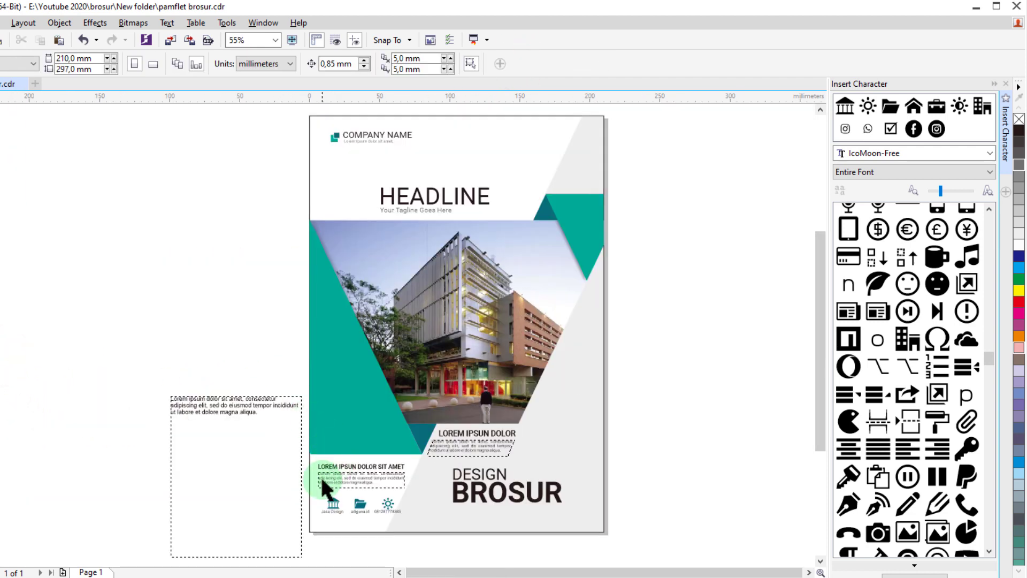
{"action": "left_click_drag", "start_coordinate": [369, 139], "coordinate": [370, 145]}
{"action": "left_click", "coordinate": [152, 229]}
{"action": "left_click", "coordinate": [233, 414]}
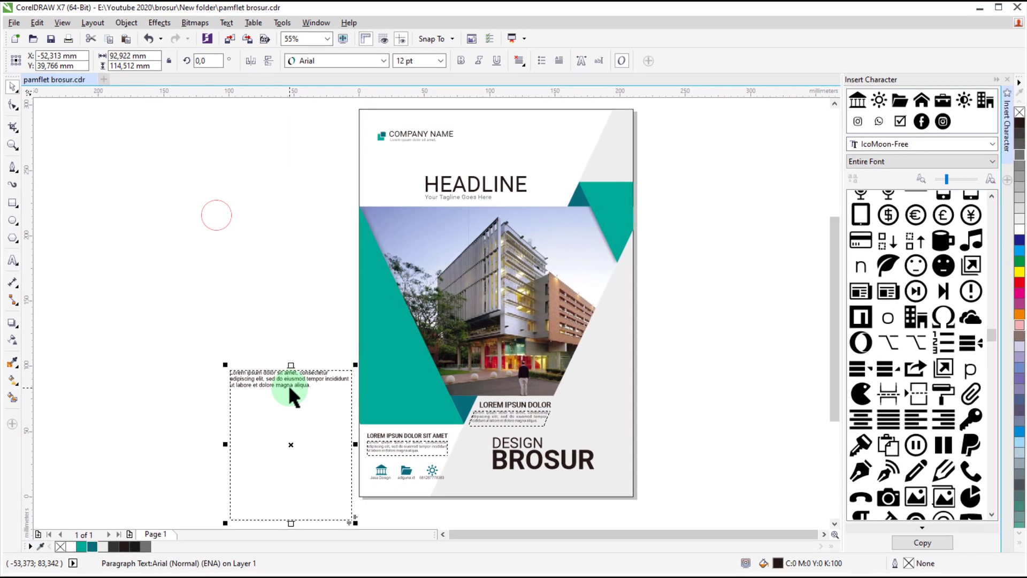
{"action": "key", "text": "Delete"}
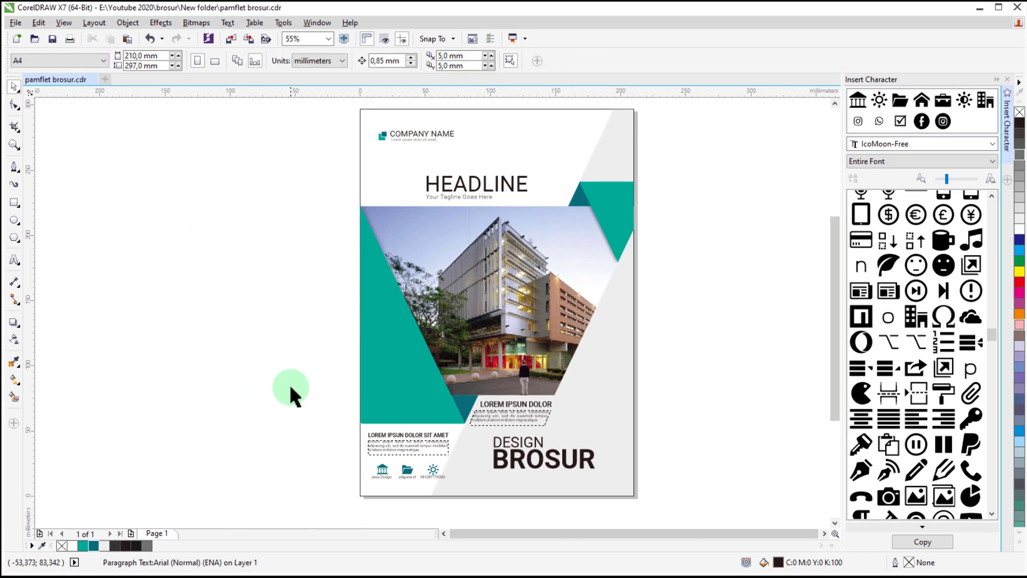
{"action": "left_click", "coordinate": [1007, 79]}
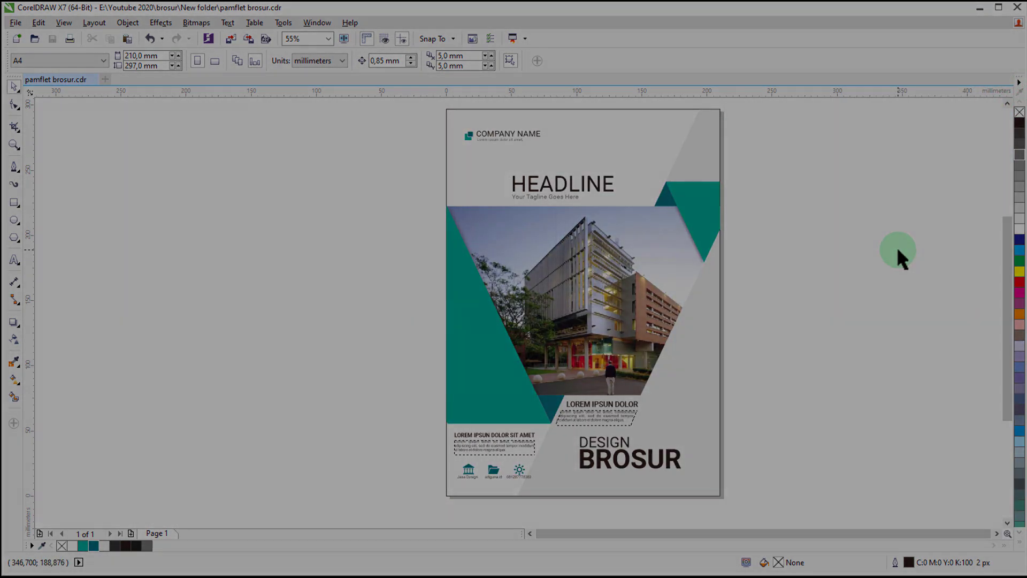